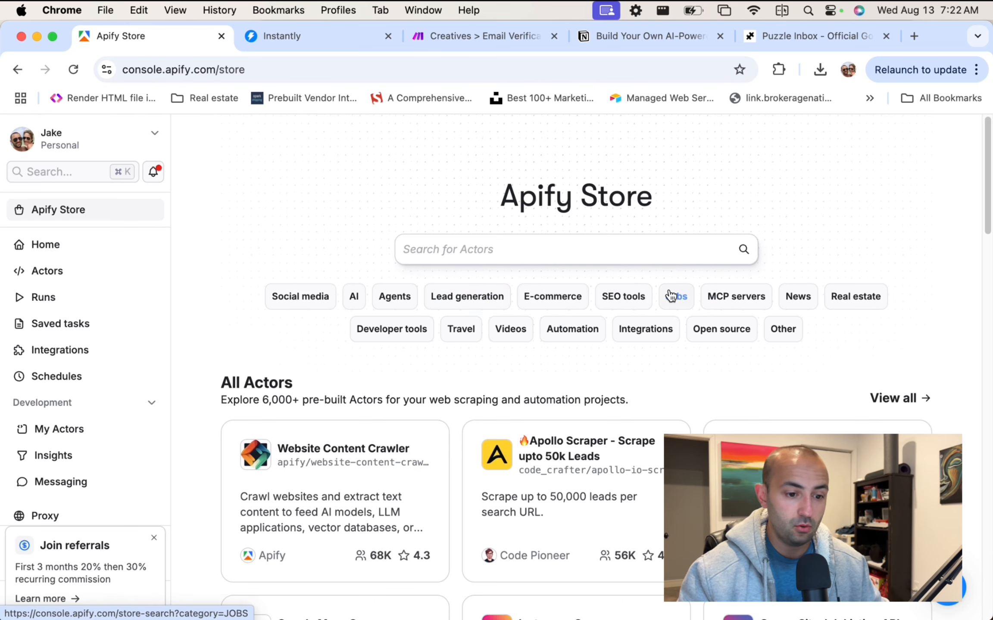
# Open the Apollo Scraper actor's input settings from the Apify Store, then open a blank browser tab.
pyautogui.click(477, 250)
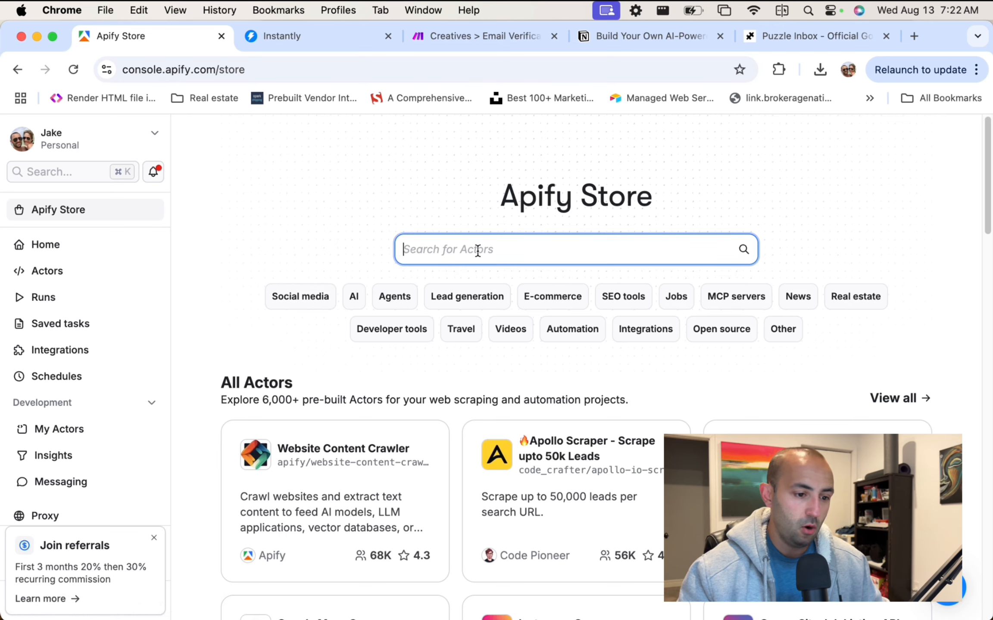
pyautogui.scroll(-2, 401, 181)
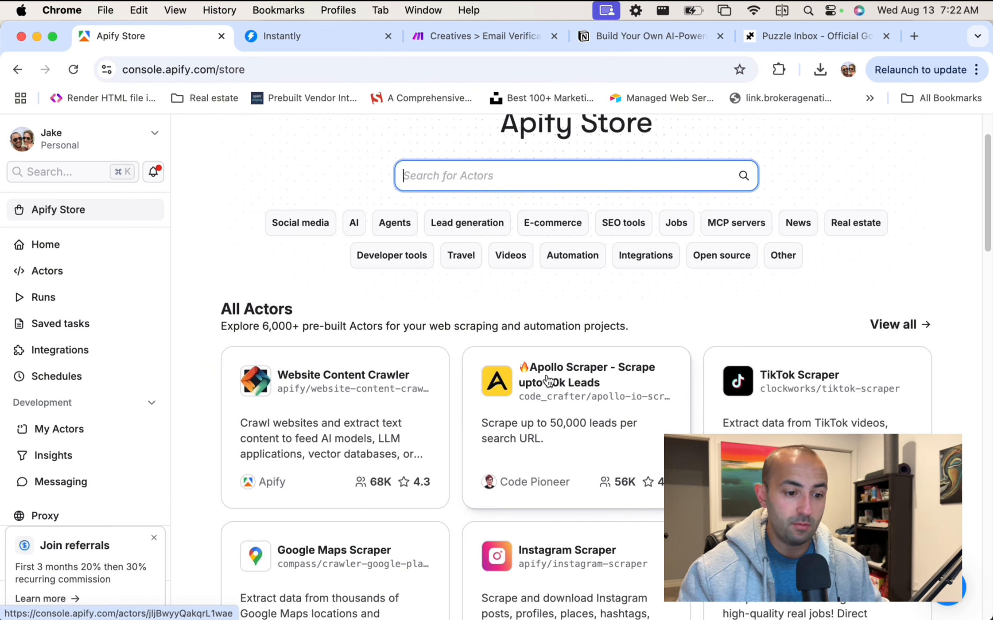
pyautogui.click(560, 383)
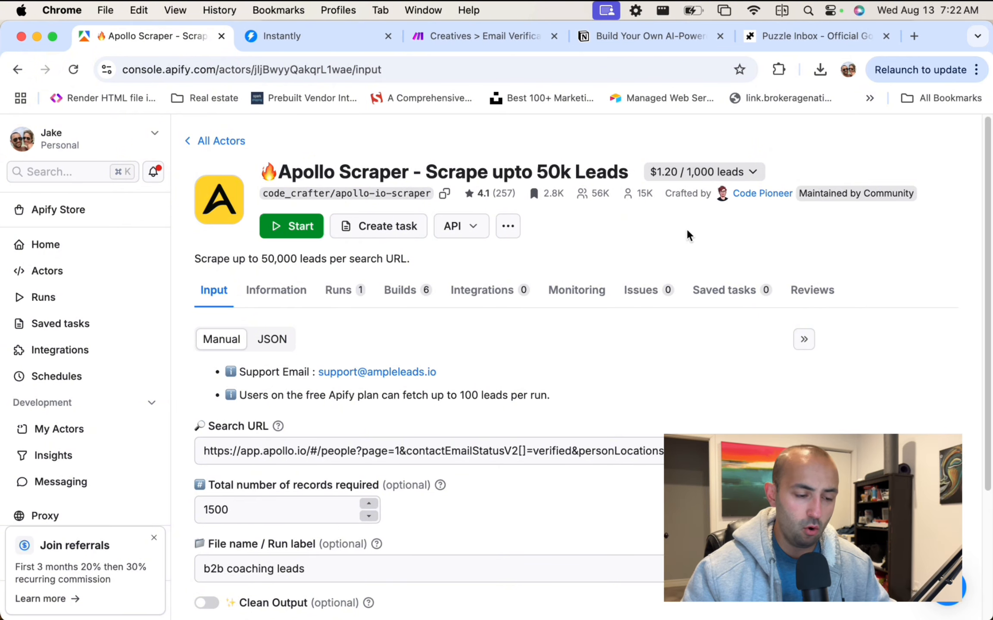
pyautogui.click(914, 36)
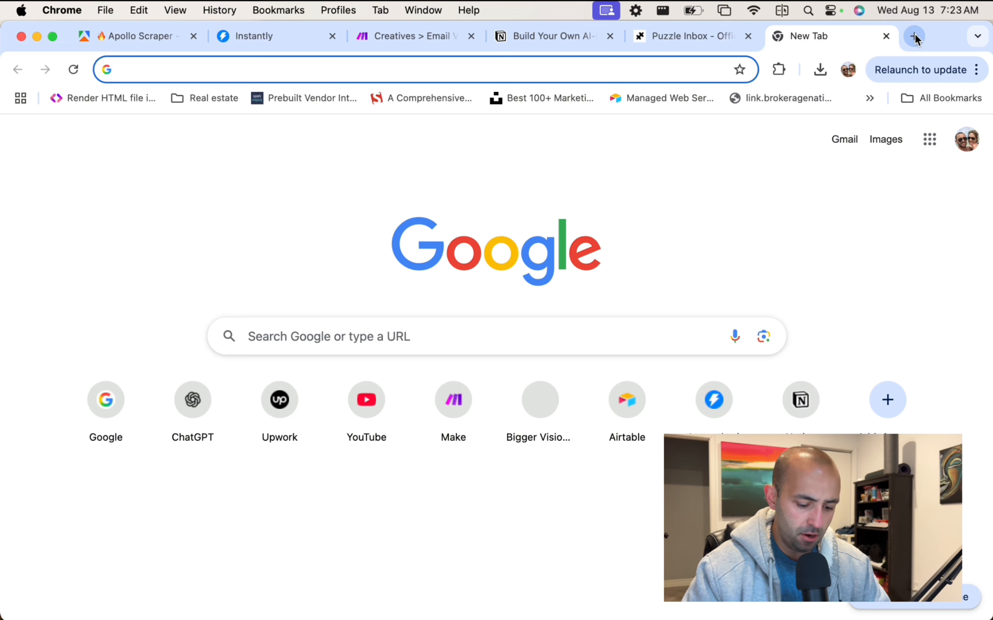
# Go to apollo.io, log in, and reach the Home dashboard listing 70,991 suggested people.
pyautogui.write('apo')
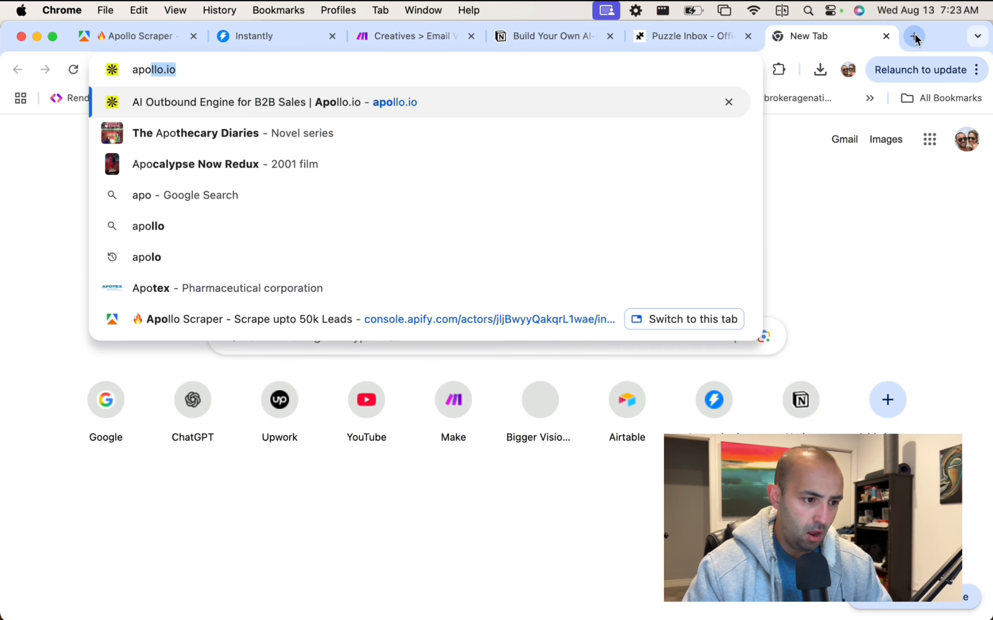
pyautogui.write('llo.io')
pyautogui.press('Return')
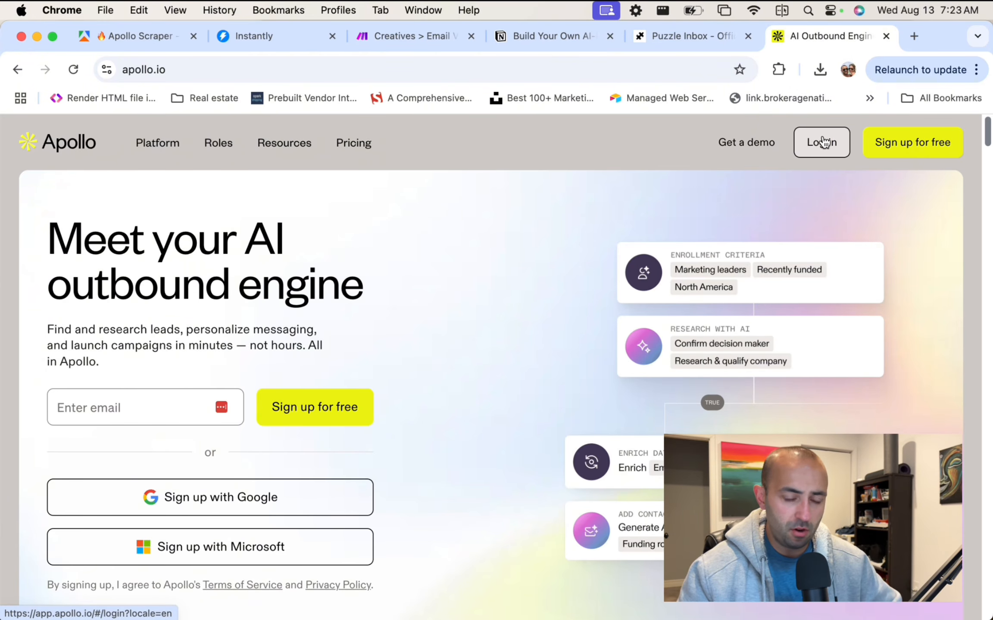
pyautogui.click(823, 142)
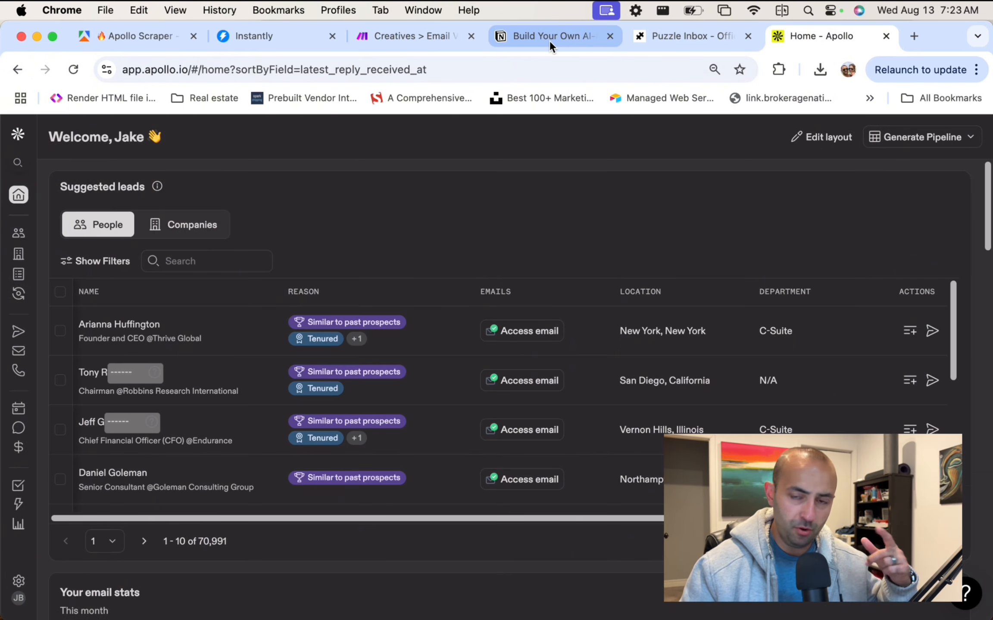
pyautogui.click(127, 35)
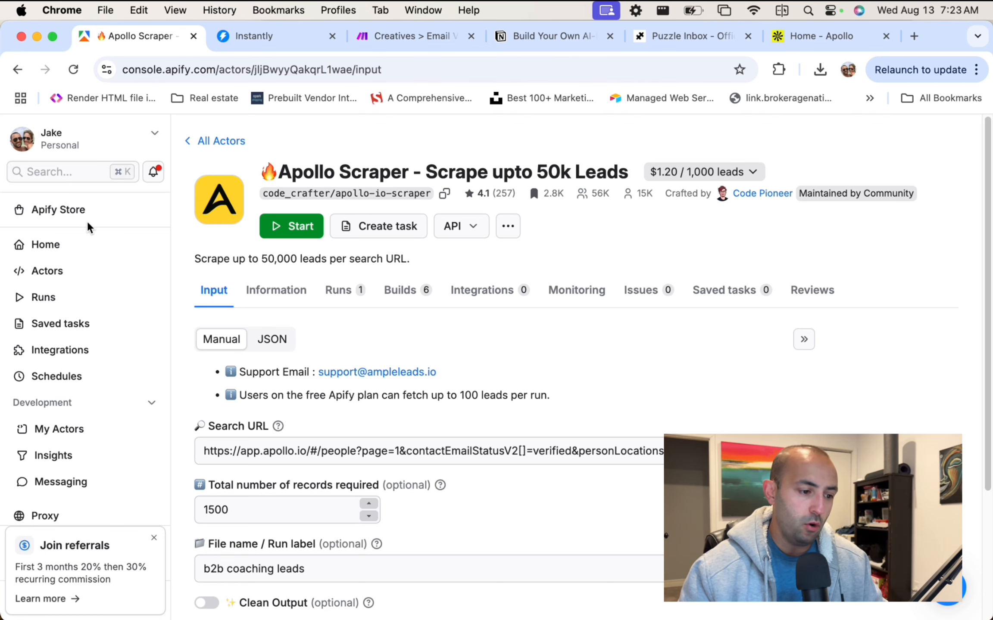
pyautogui.click(803, 34)
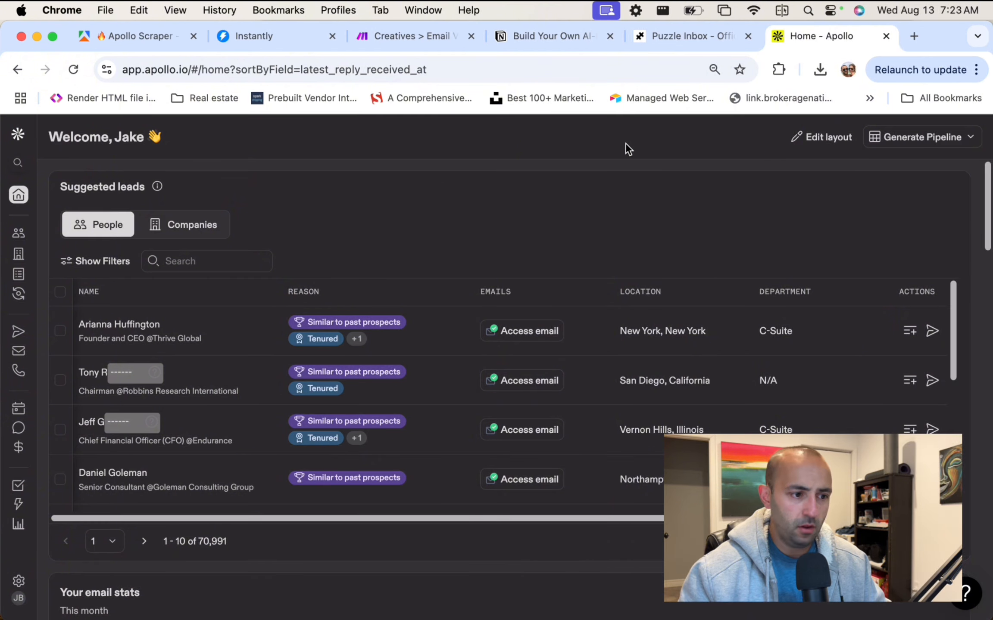
pyautogui.scroll(-3, 387, 223)
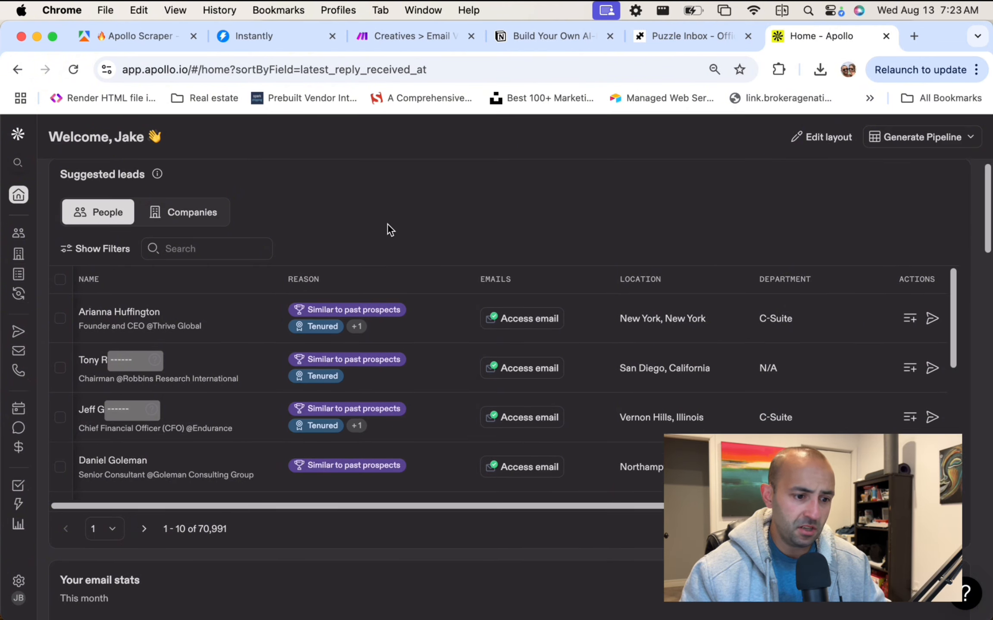
pyautogui.scroll(4, 387, 224)
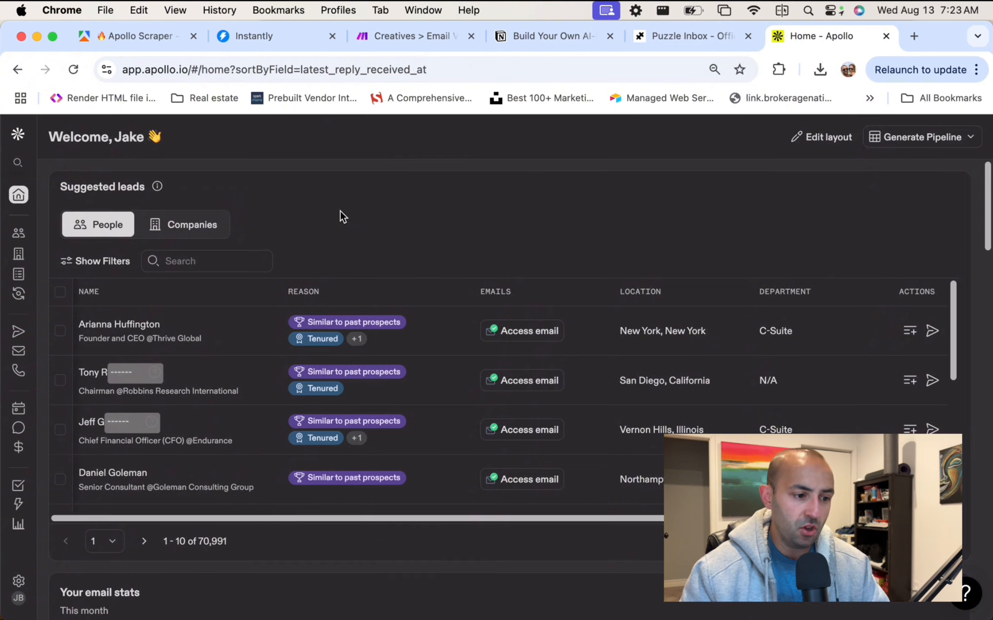
# Open People search and review its filters: US coaches, consultants, founders and CEOs, 22,273 results.
pyautogui.click(50, 235)
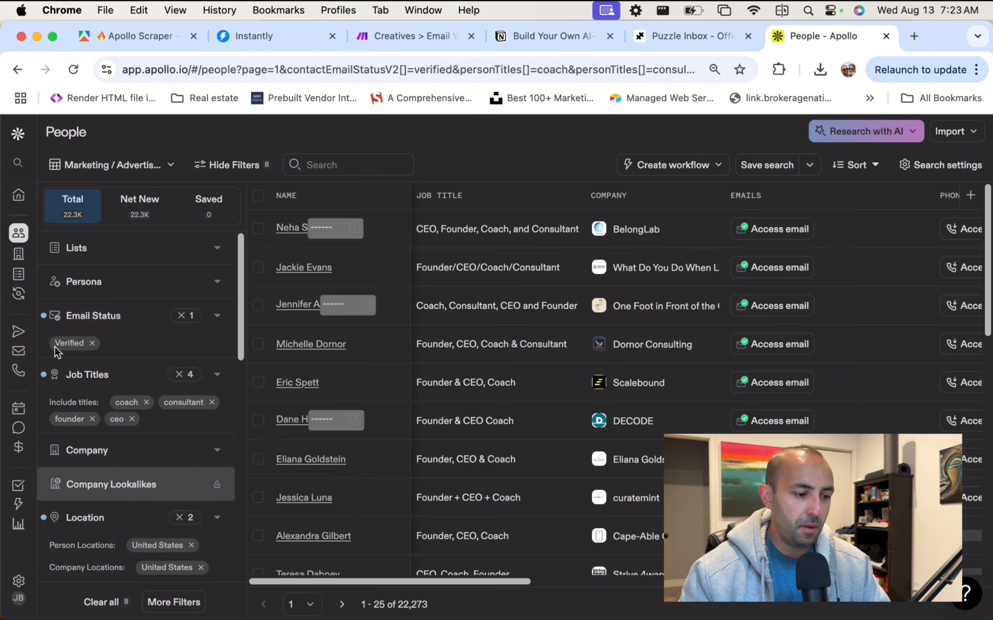
pyautogui.moveTo(80, 512)
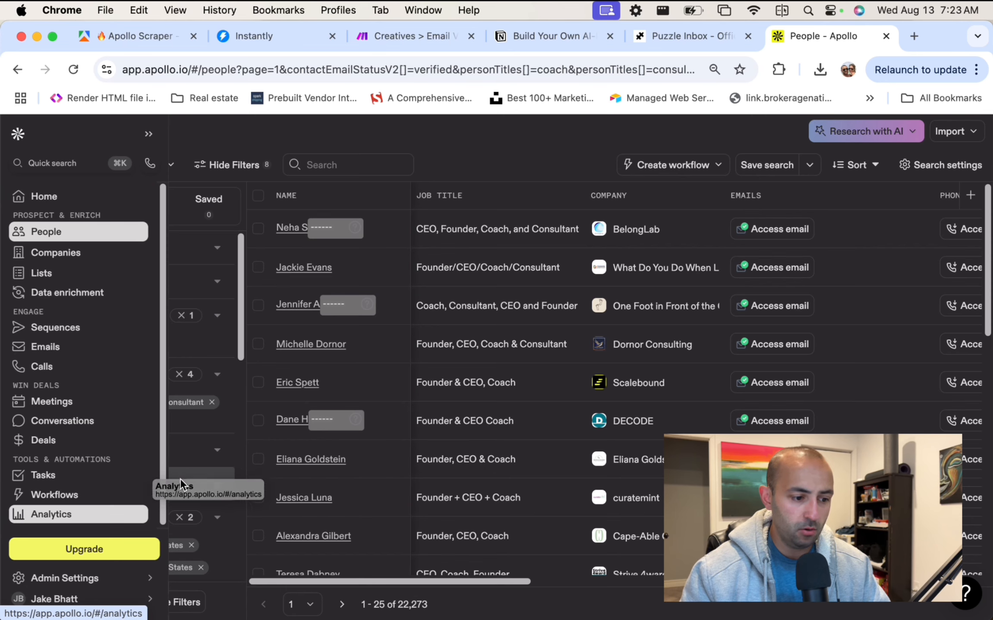
pyautogui.moveTo(2, 256); pyautogui.dragTo(193, 260)
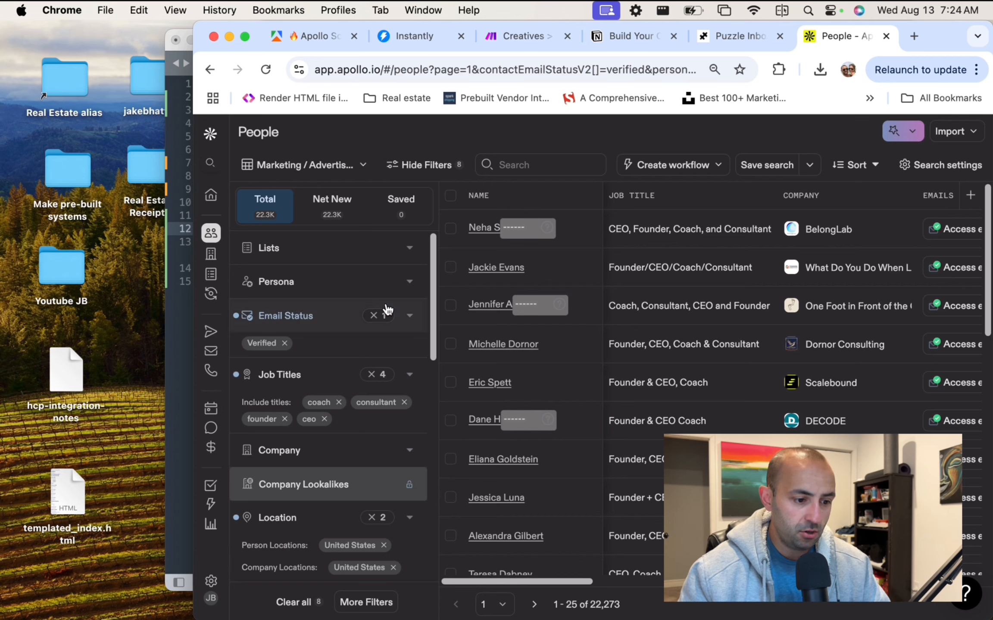
pyautogui.scroll(-1, 384, 308)
pyautogui.scroll(1, 384, 308)
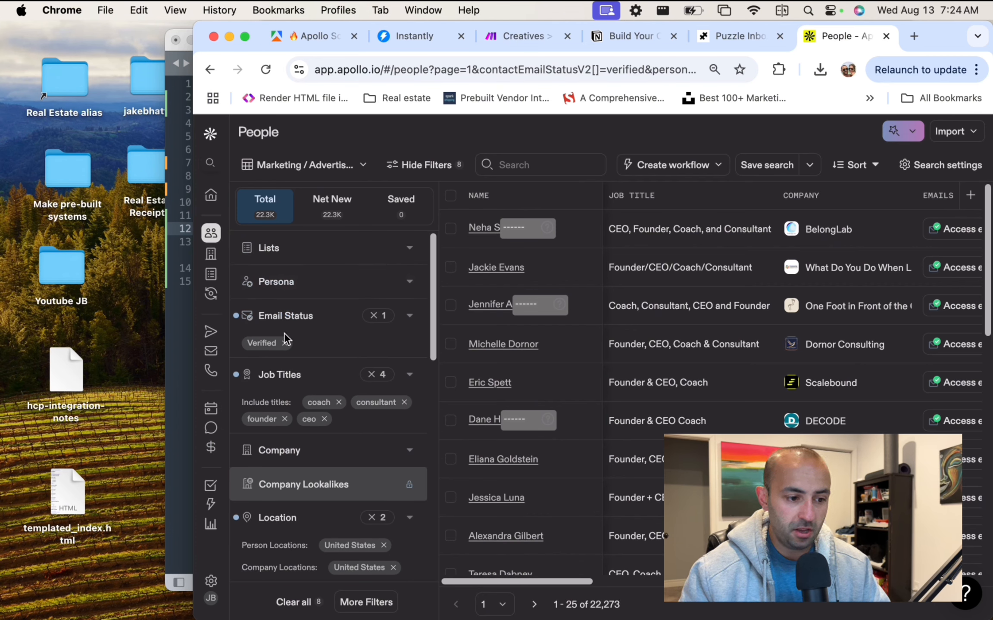
pyautogui.scroll(-2, 364, 320)
pyautogui.scroll(-2, 364, 320)
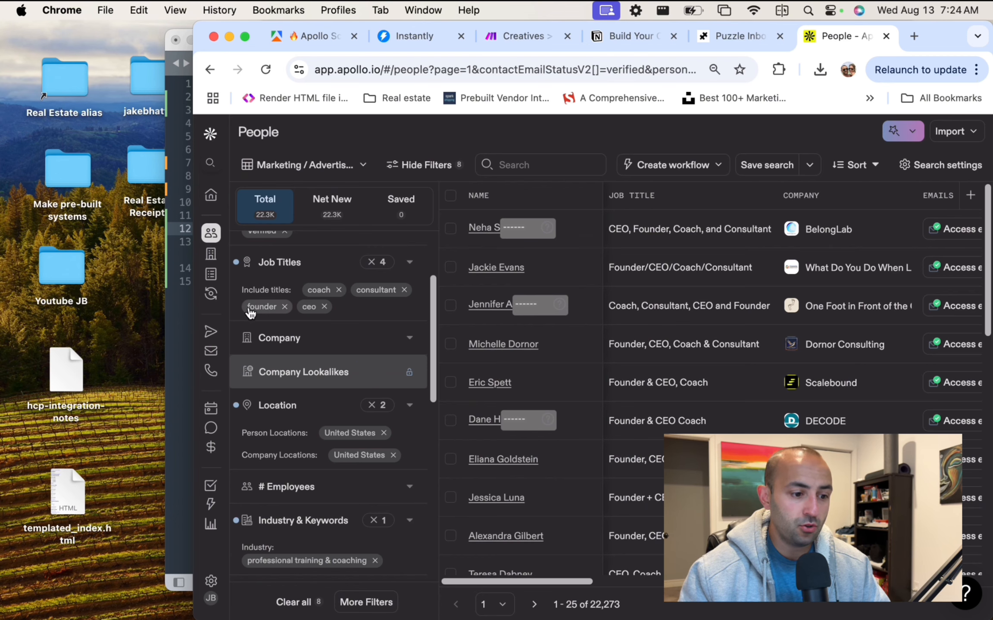
pyautogui.scroll(-5, 373, 328)
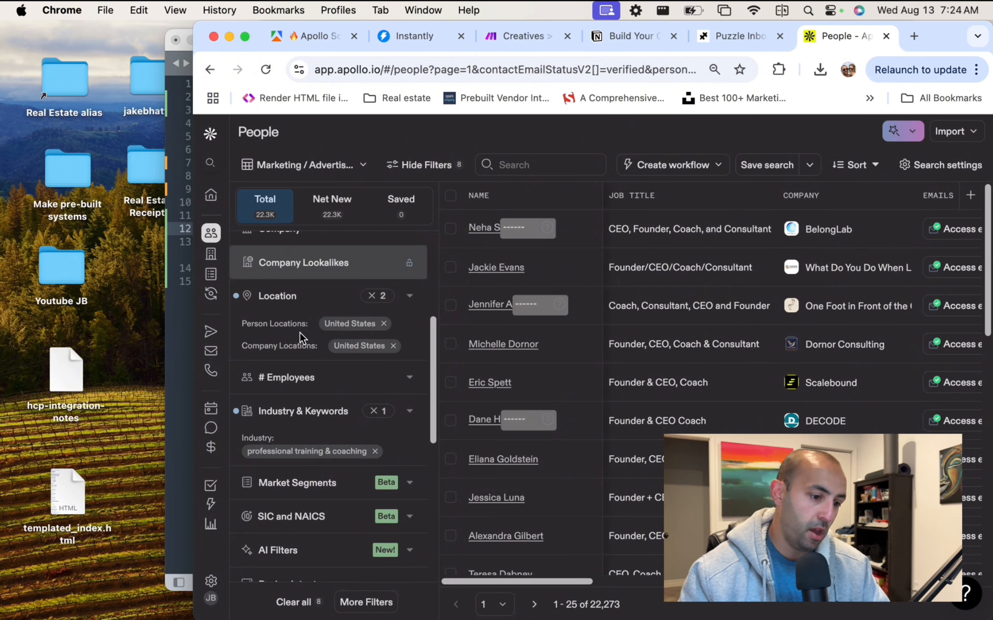
pyautogui.scroll(-3, 300, 332)
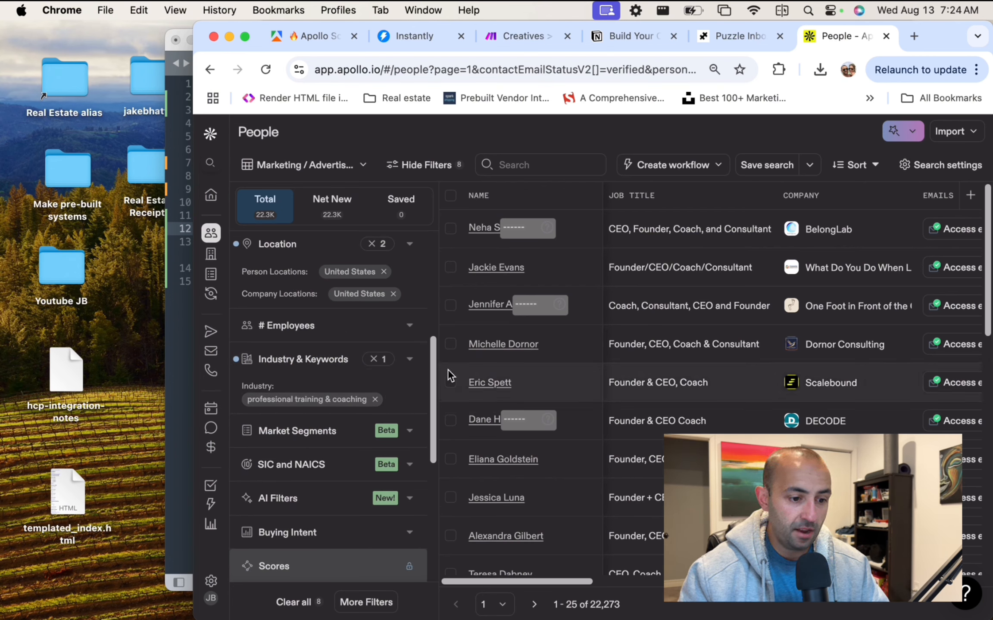
# Expand the Industry & Keywords filter and search the industry list for coaching.
pyautogui.click(410, 369)
pyautogui.click(411, 370)
pyautogui.click(410, 370)
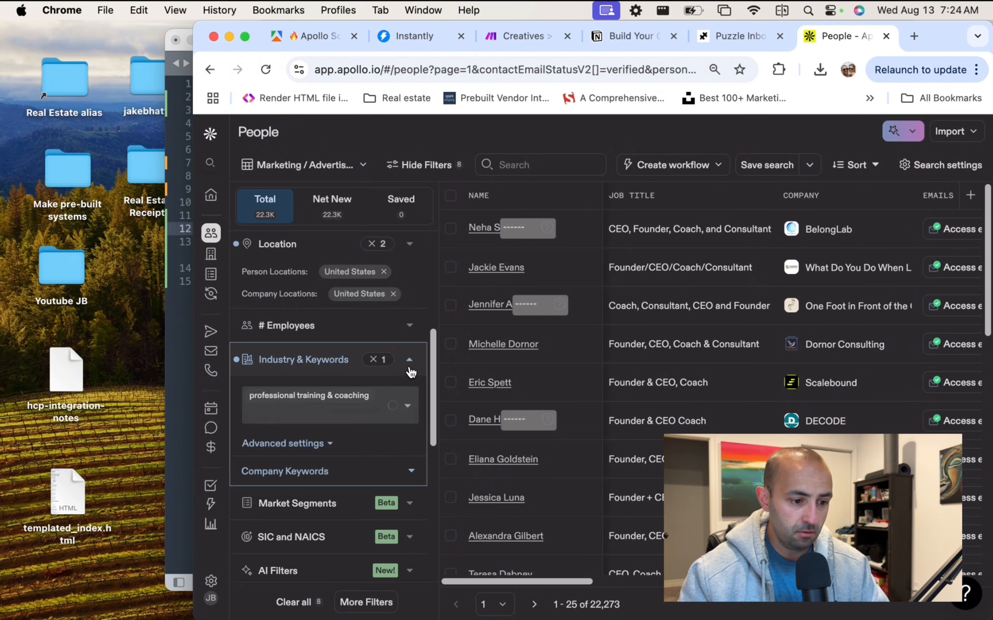
pyautogui.click(335, 412)
pyautogui.write('co')
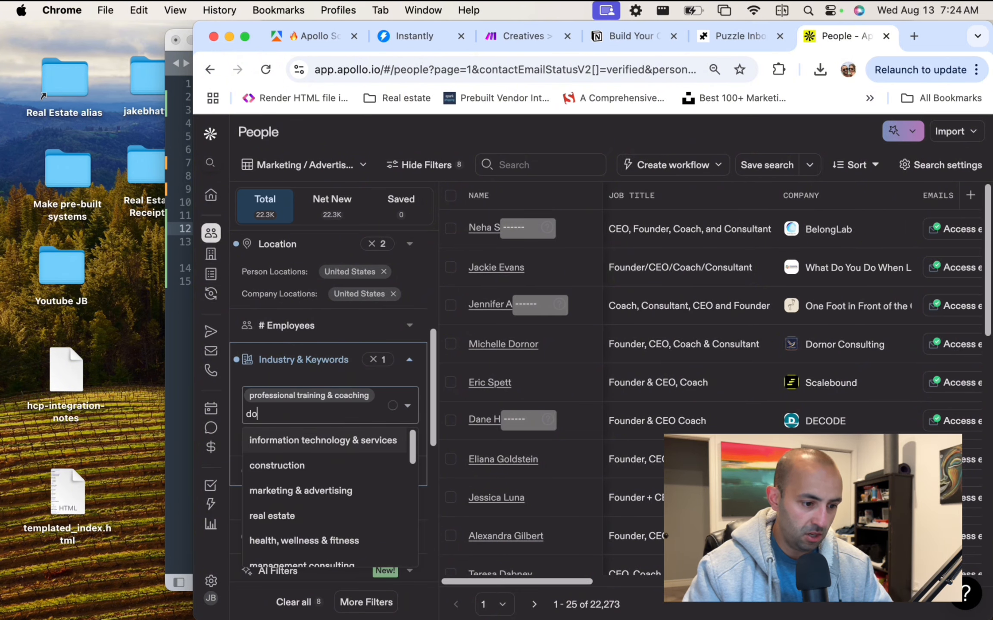
pyautogui.press('BackSpace')
pyautogui.write('oaching')
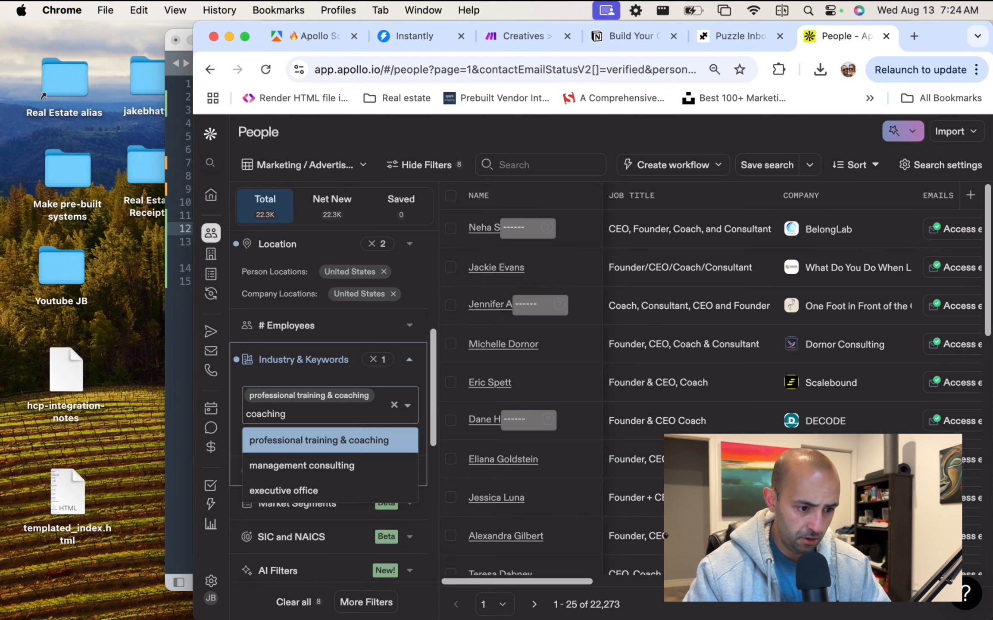
pyautogui.scroll(-1, 333, 471)
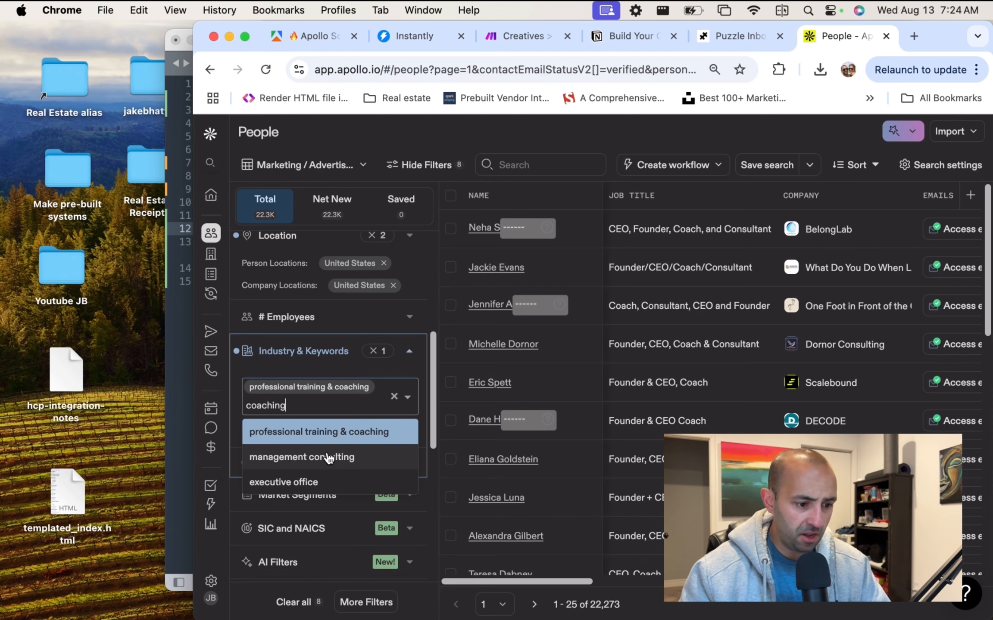
# Add management consulting as a second industry and review the resulting 109,009 leads.
pyautogui.click(329, 457)
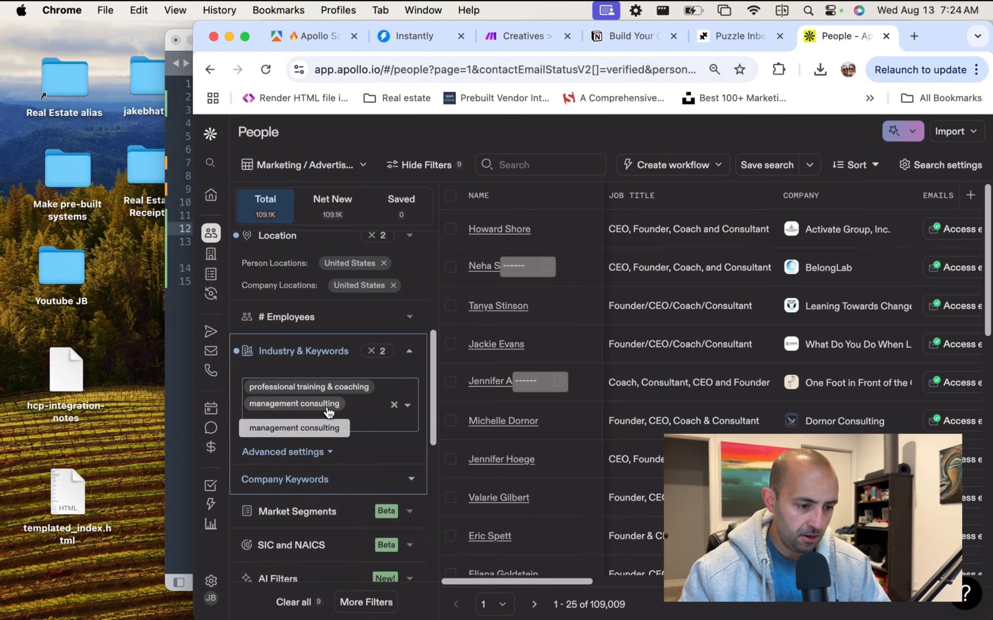
pyautogui.write('consultin')
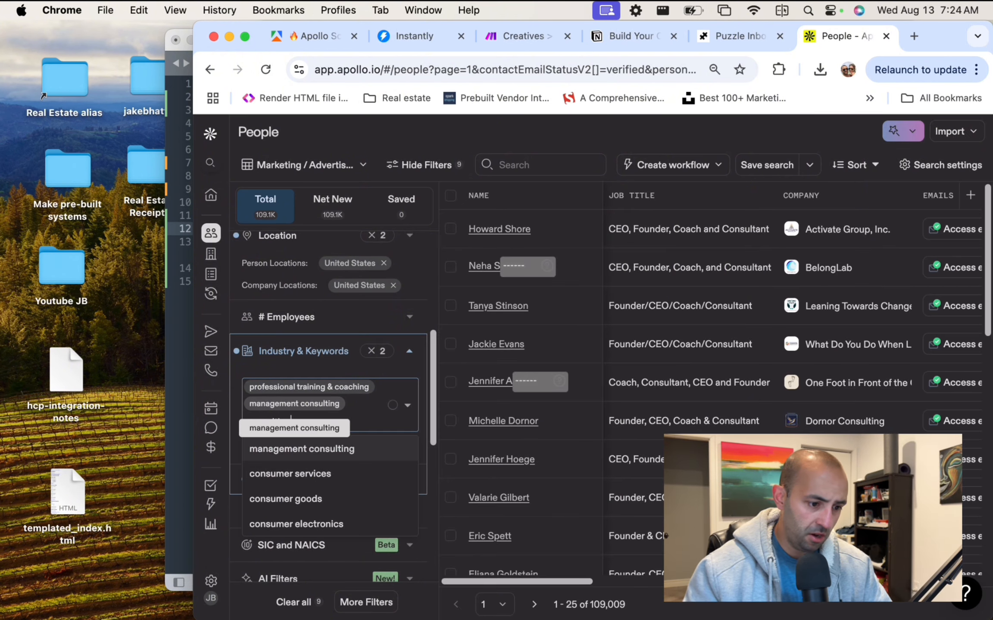
pyautogui.write('g')
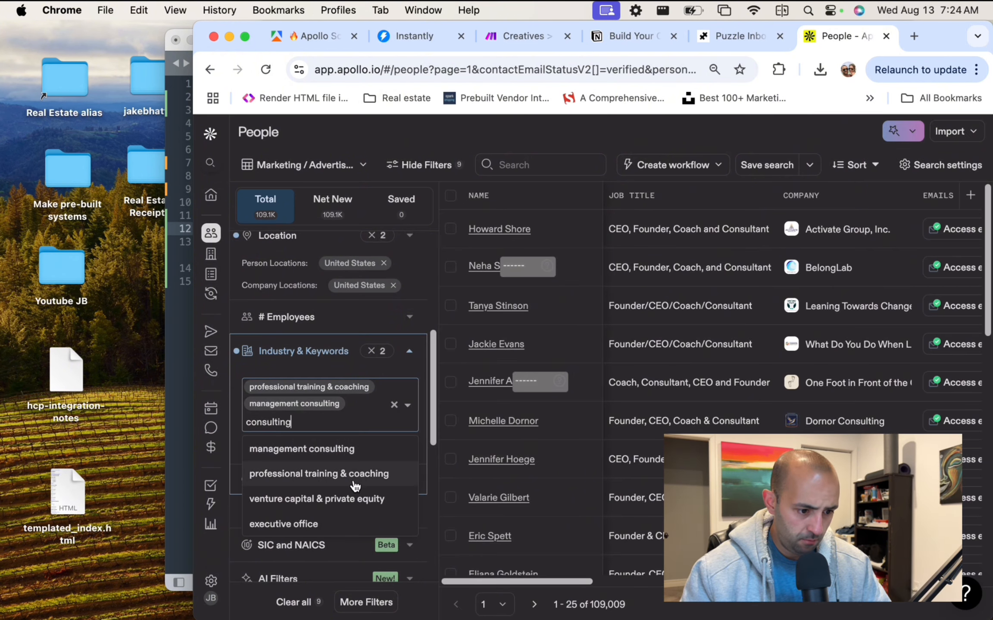
pyautogui.scroll(-1, 349, 506)
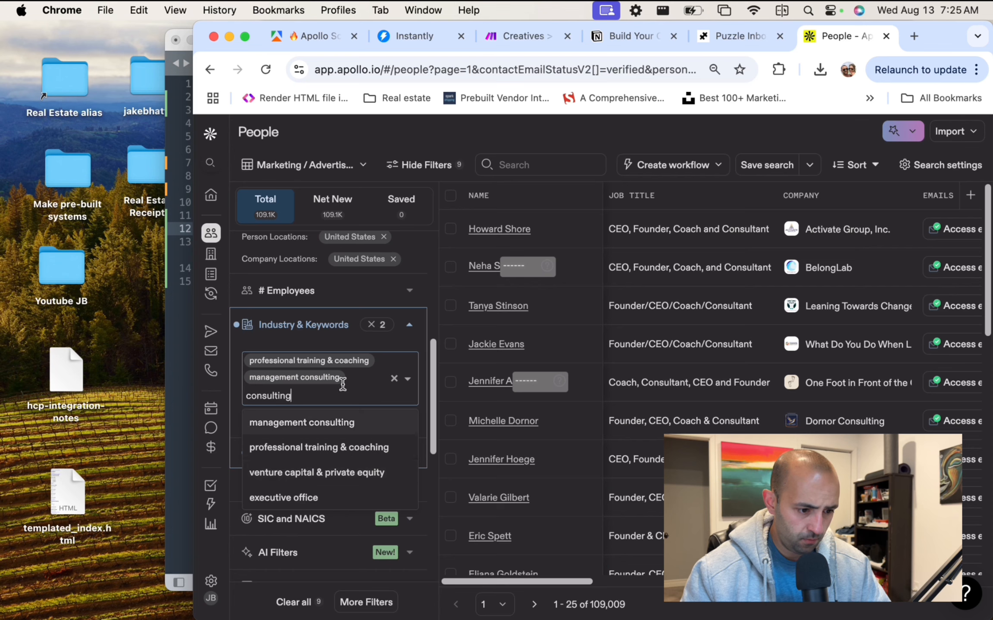
pyautogui.press('super+a')
pyautogui.press('BackSpace')
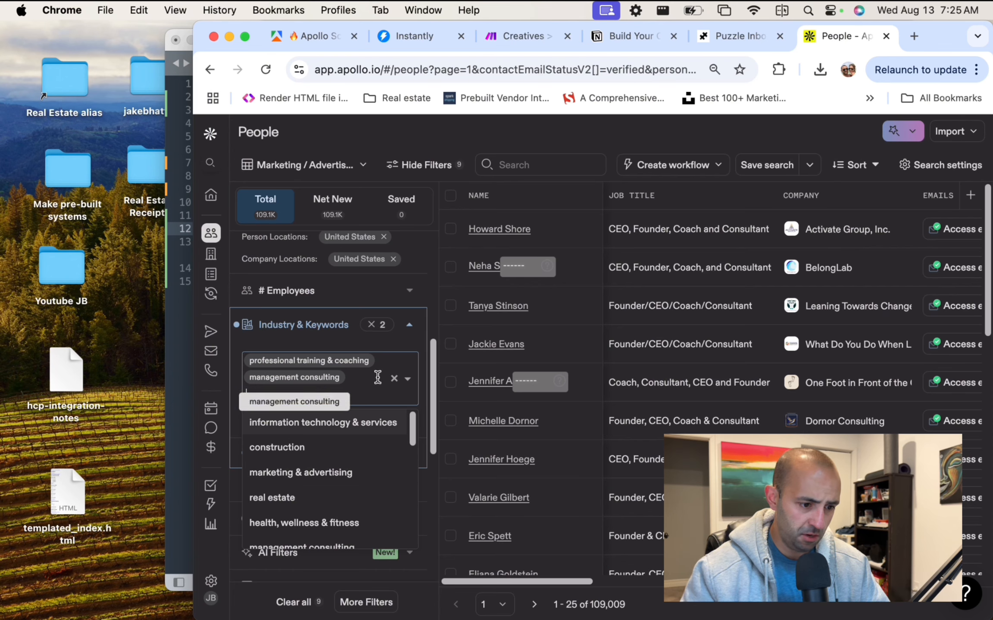
pyautogui.click(426, 364)
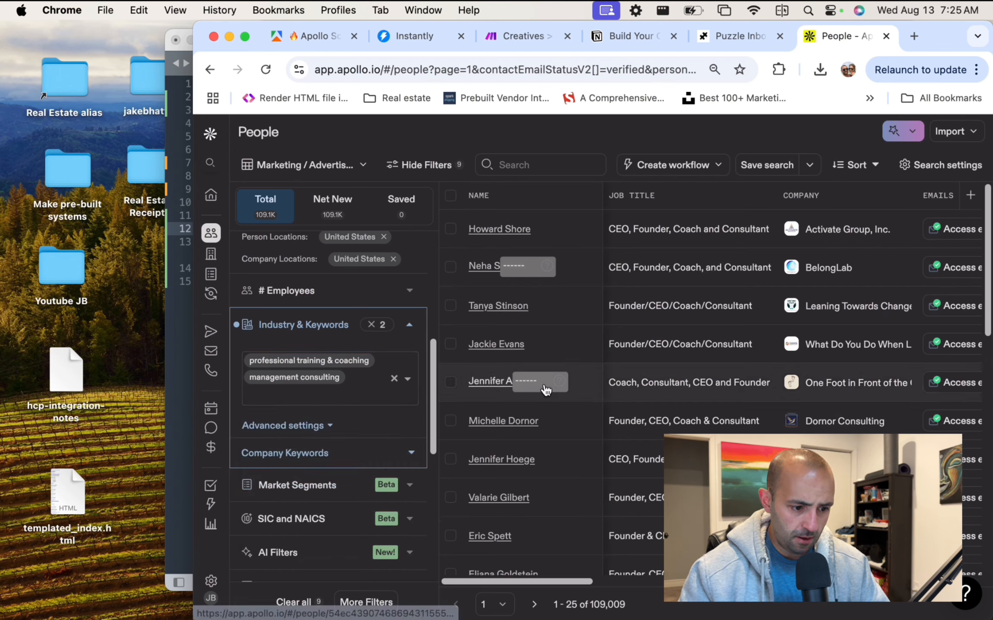
pyautogui.scroll(-1, 347, 426)
pyautogui.scroll(-9, 345, 425)
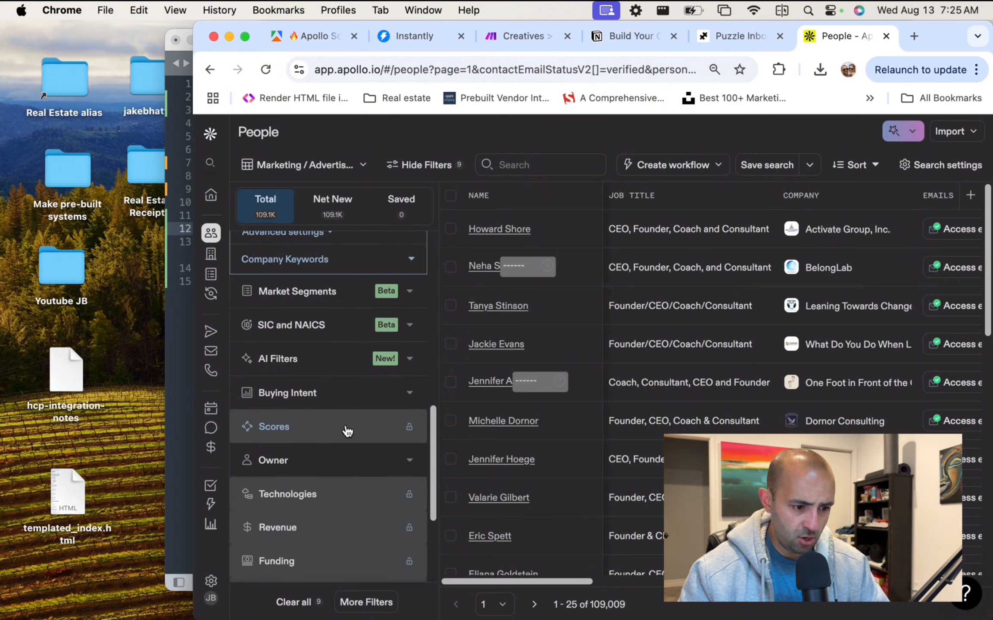
pyautogui.scroll(13, 327, 293)
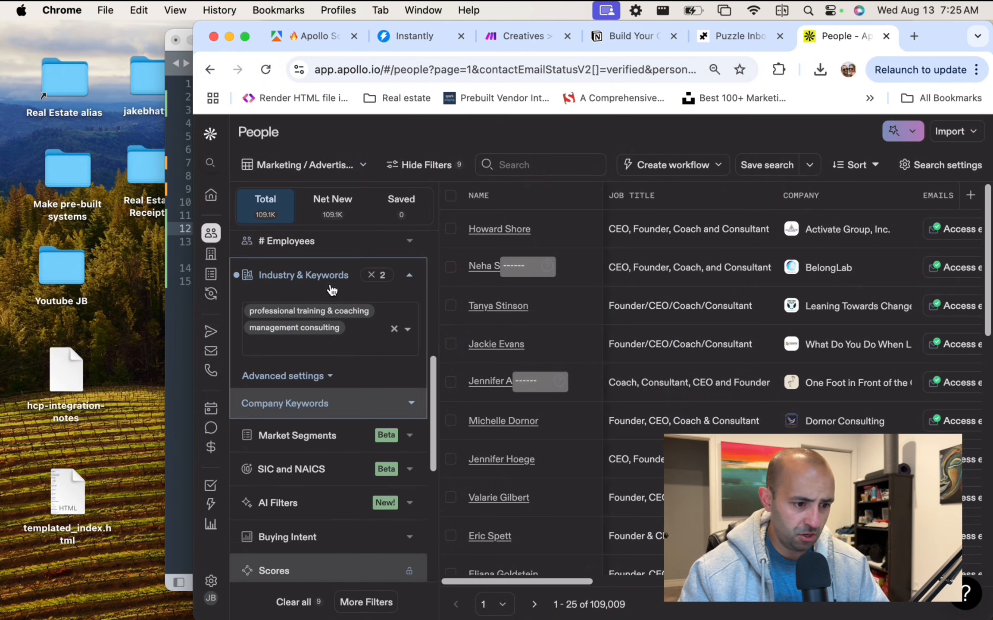
pyautogui.scroll(8, 331, 291)
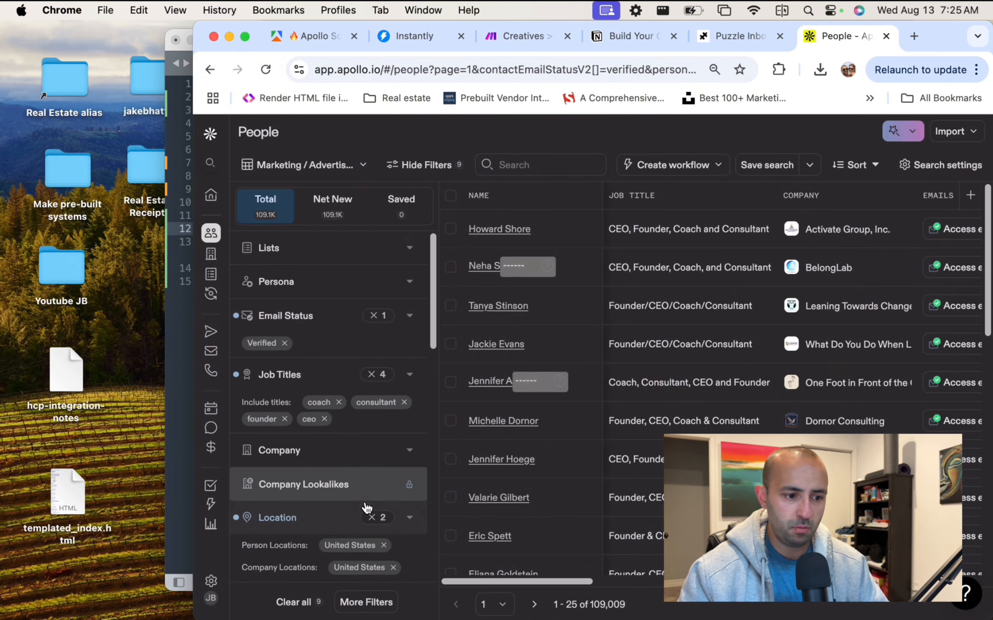
pyautogui.scroll(-8, 363, 507)
pyautogui.scroll(-1, 354, 407)
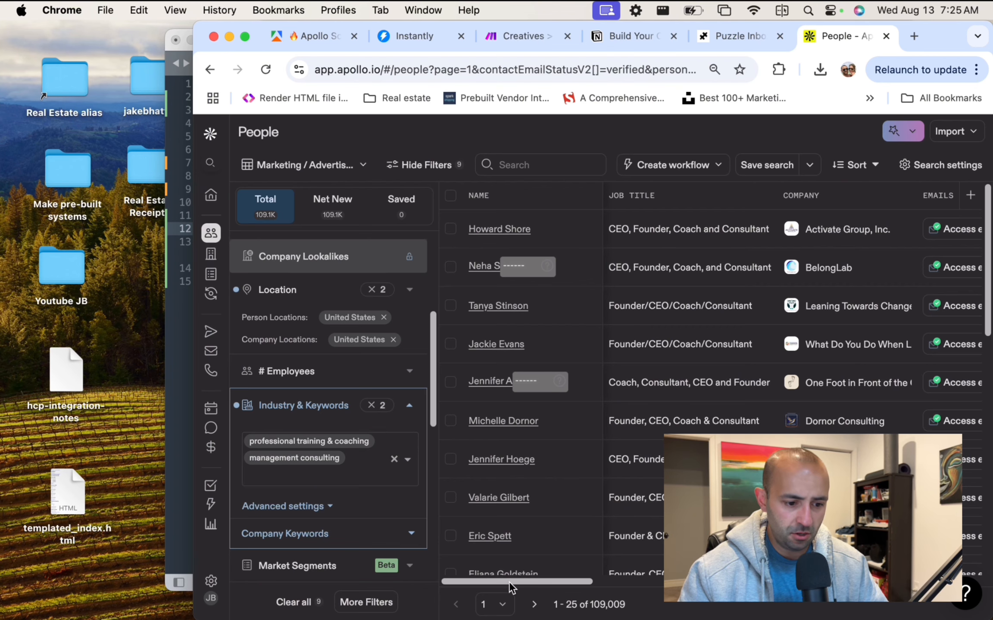
pyautogui.scroll(1, 377, 575)
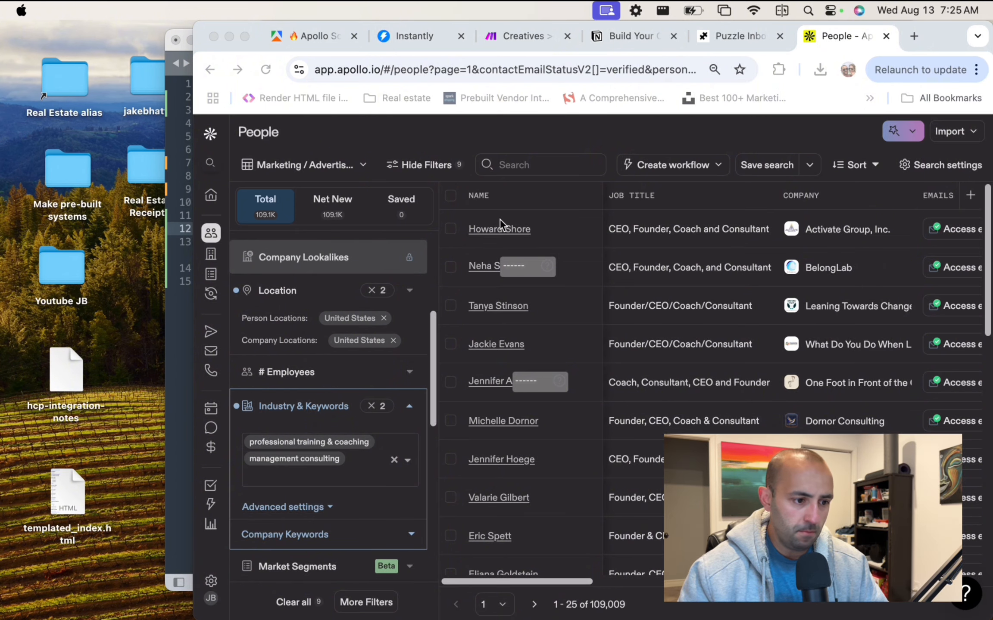
# Google Activate Group, Inc. from the Company column and confirm it is a coaching firm.
pyautogui.hscroll(2, 692, 243)
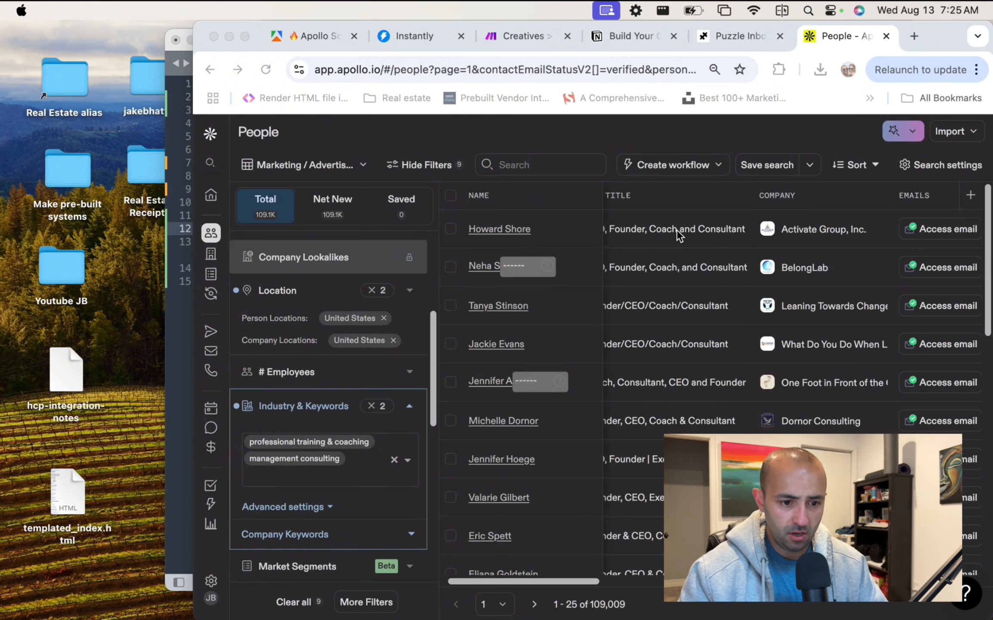
pyautogui.hscroll(-1, 677, 231)
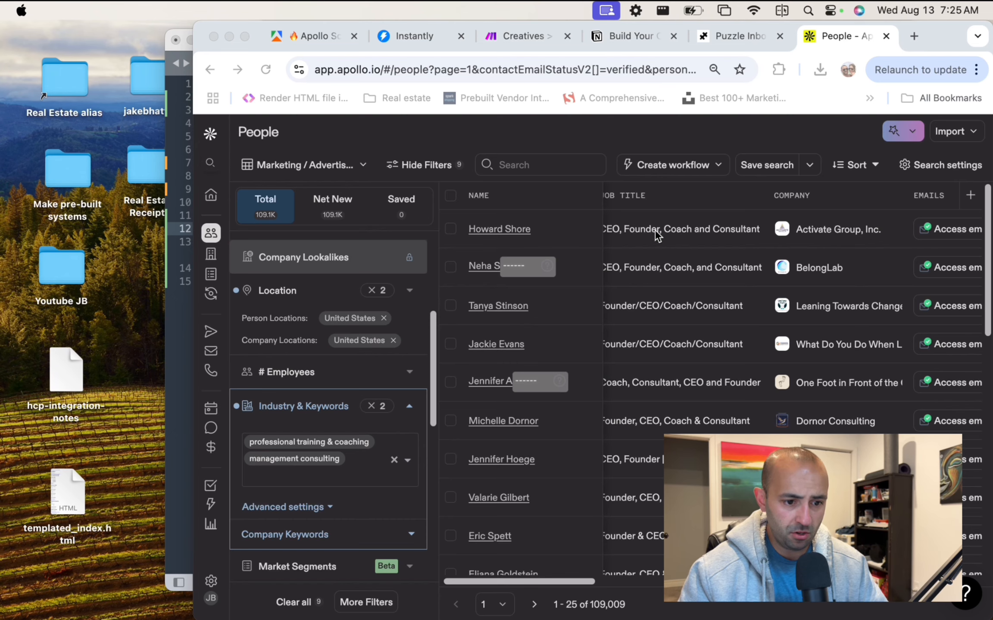
pyautogui.click(857, 232)
pyautogui.moveTo(889, 228); pyautogui.dragTo(794, 228)
pyautogui.press('super+c')
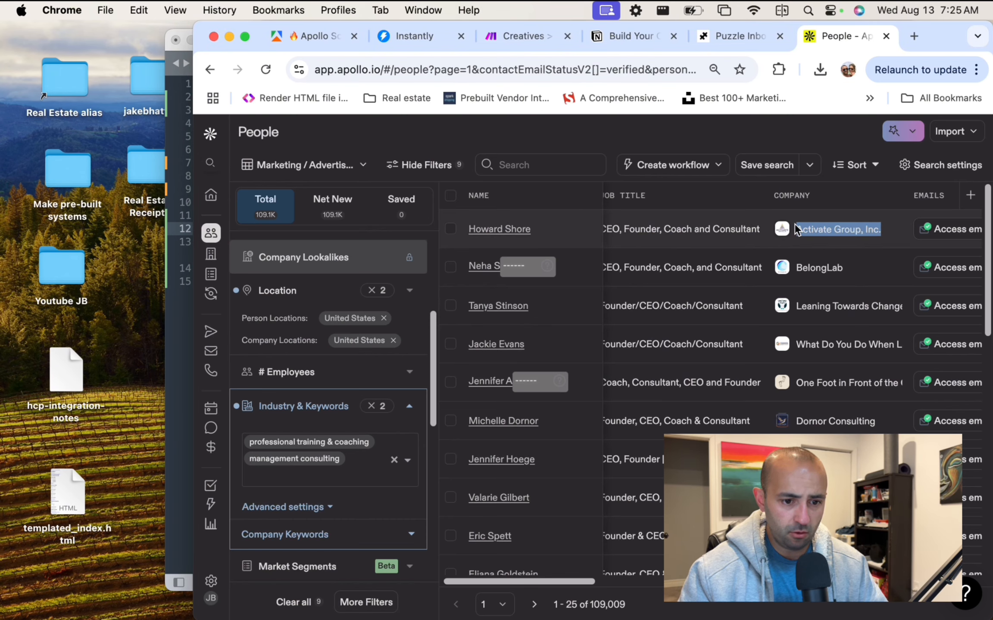
pyautogui.click(912, 36)
pyautogui.press('super+v')
pyautogui.press('Return')
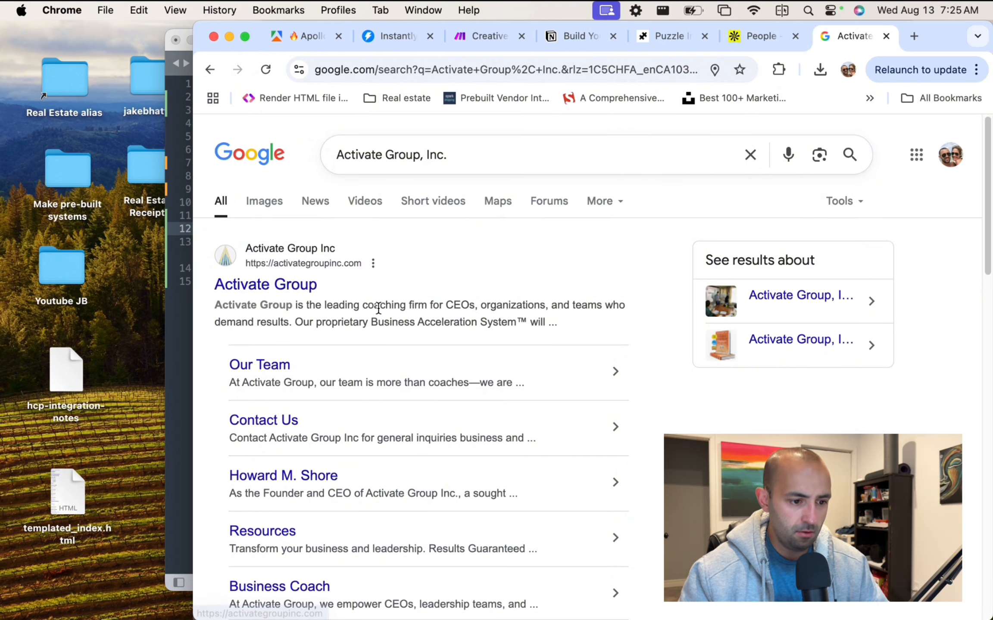
pyautogui.moveTo(380, 306); pyautogui.dragTo(507, 316)
pyautogui.click(567, 321)
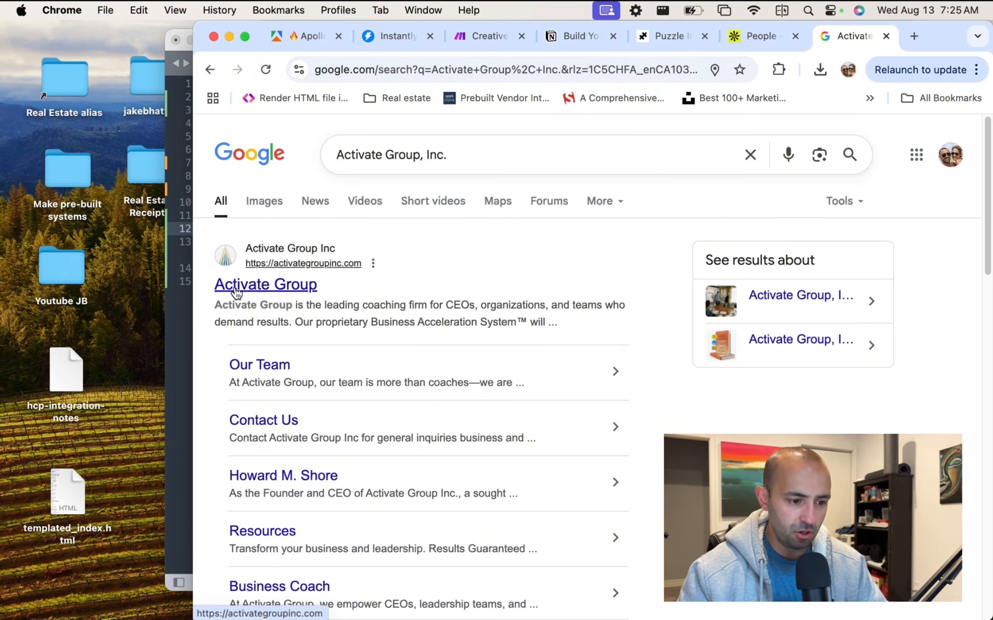
# Google BelongLab and check its transformation-focused description.
pyautogui.click(753, 38)
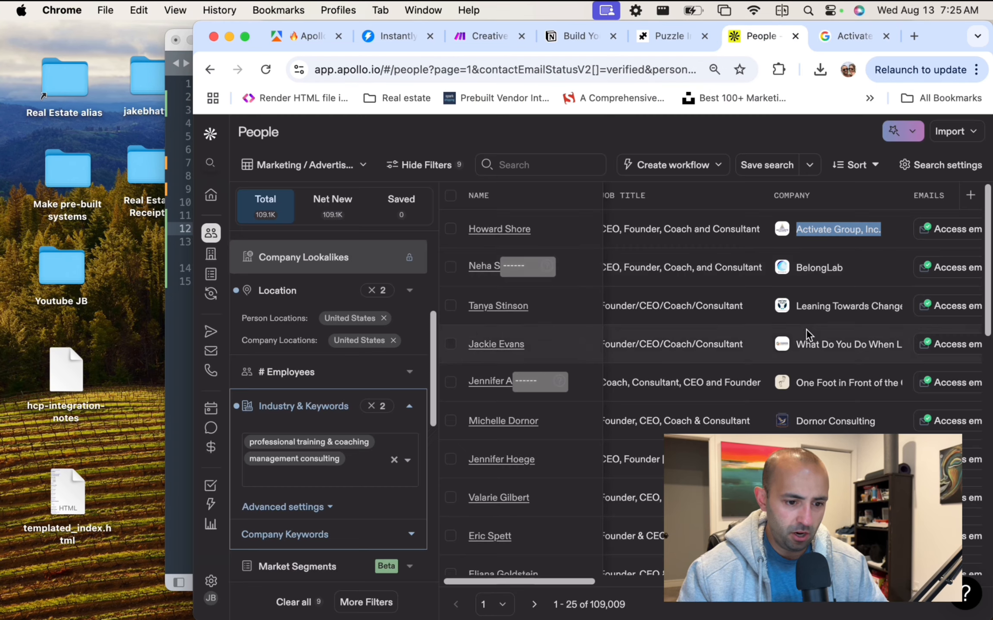
pyautogui.moveTo(792, 266); pyautogui.dragTo(867, 268)
pyautogui.press('super+c')
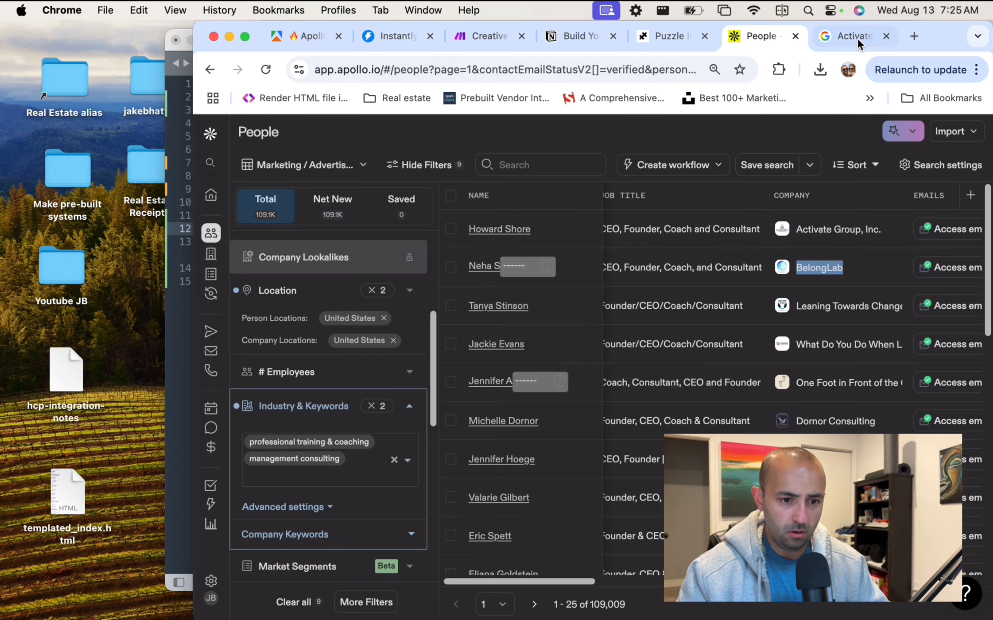
pyautogui.click(853, 37)
pyautogui.click(457, 157)
pyautogui.press('super+a')
pyautogui.press('super+v')
pyautogui.press('Return')
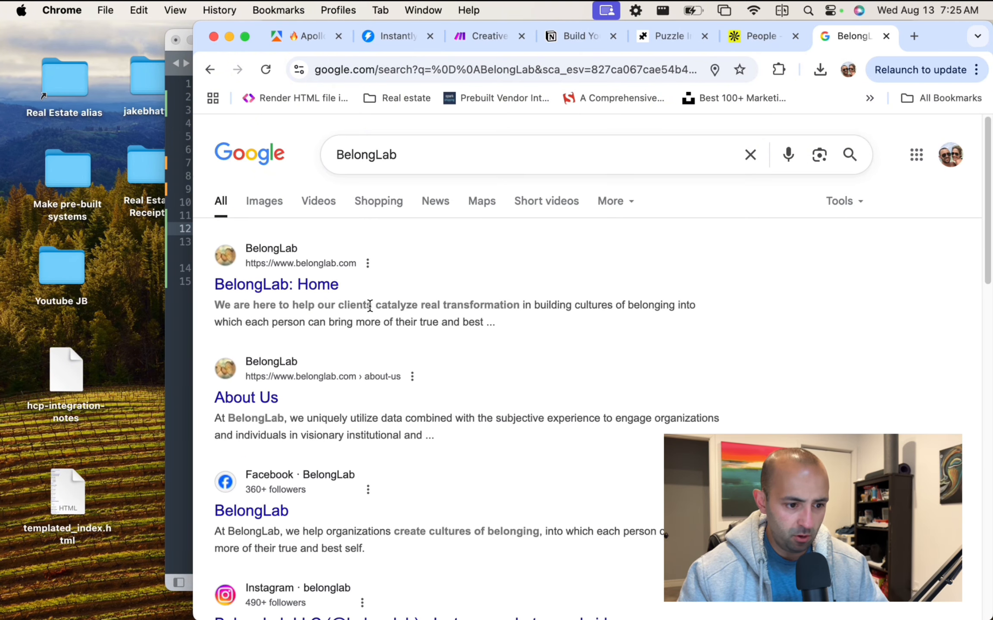
pyautogui.moveTo(373, 304); pyautogui.dragTo(542, 328)
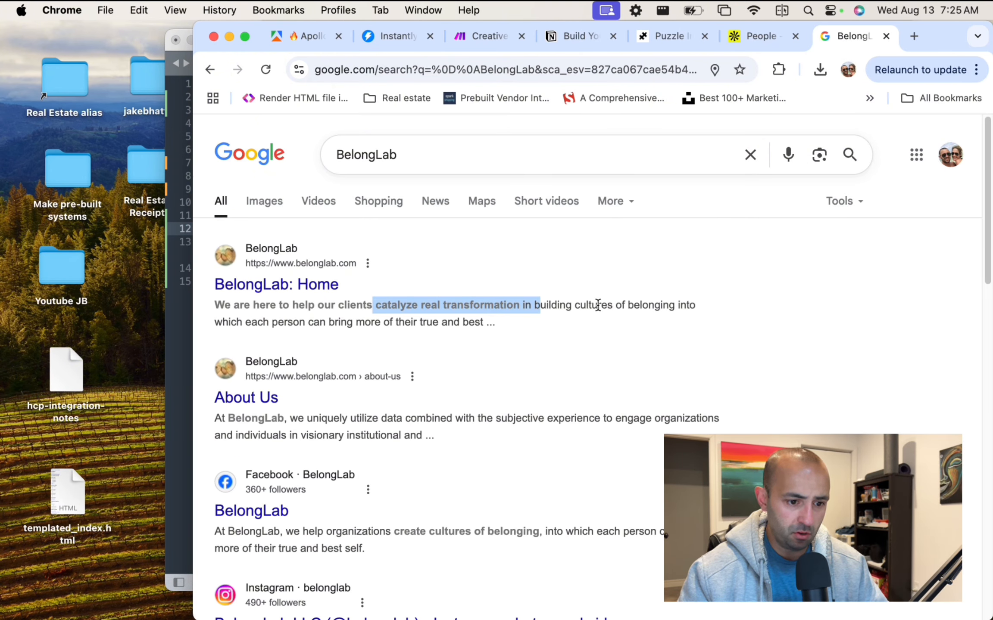
# Google Leaning Towards Change, LLC and review its listed coaching services.
pyautogui.click(759, 37)
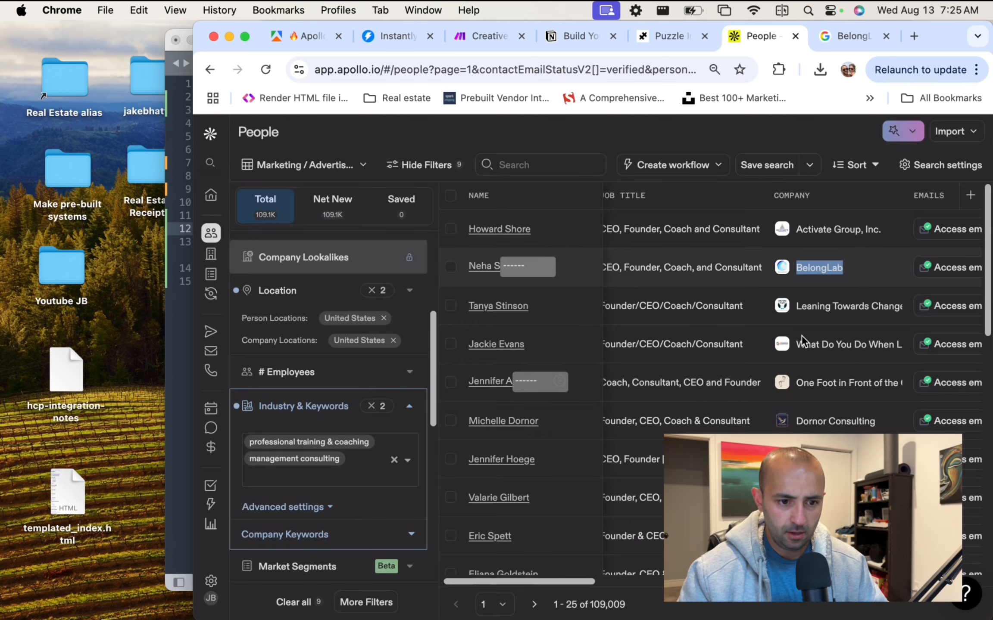
pyautogui.moveTo(795, 310); pyautogui.dragTo(901, 310)
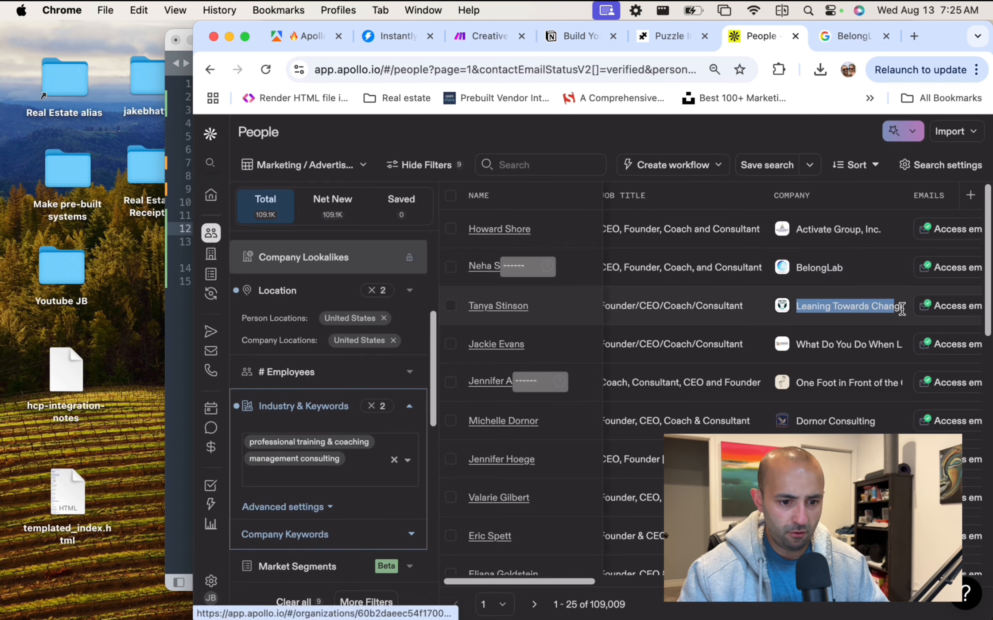
pyautogui.click(853, 35)
pyautogui.click(405, 152)
pyautogui.press('super+a')
pyautogui.press('super+v')
pyautogui.press('Return')
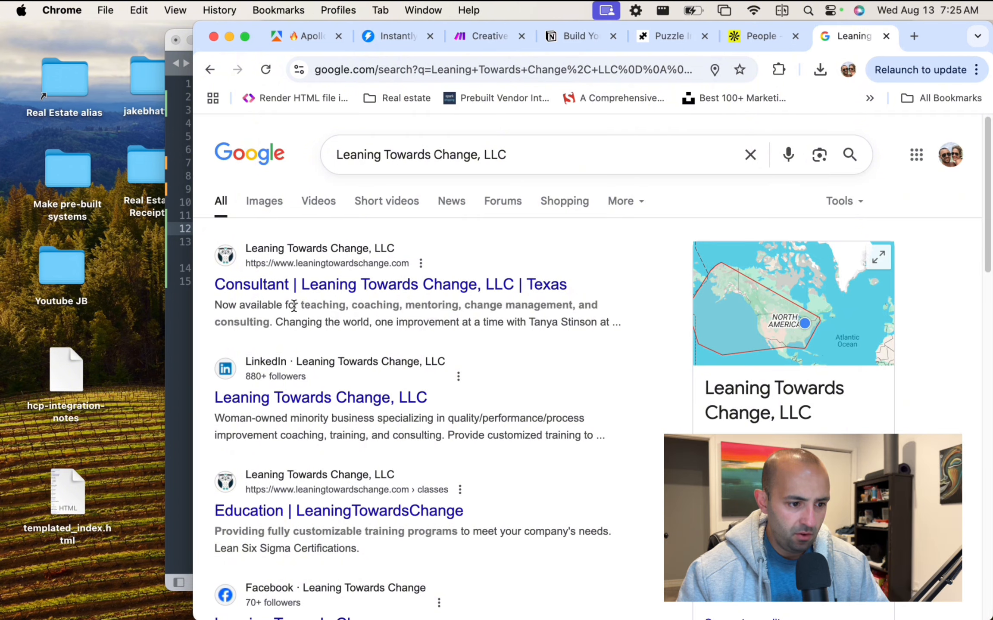
pyautogui.moveTo(294, 305); pyautogui.dragTo(469, 307)
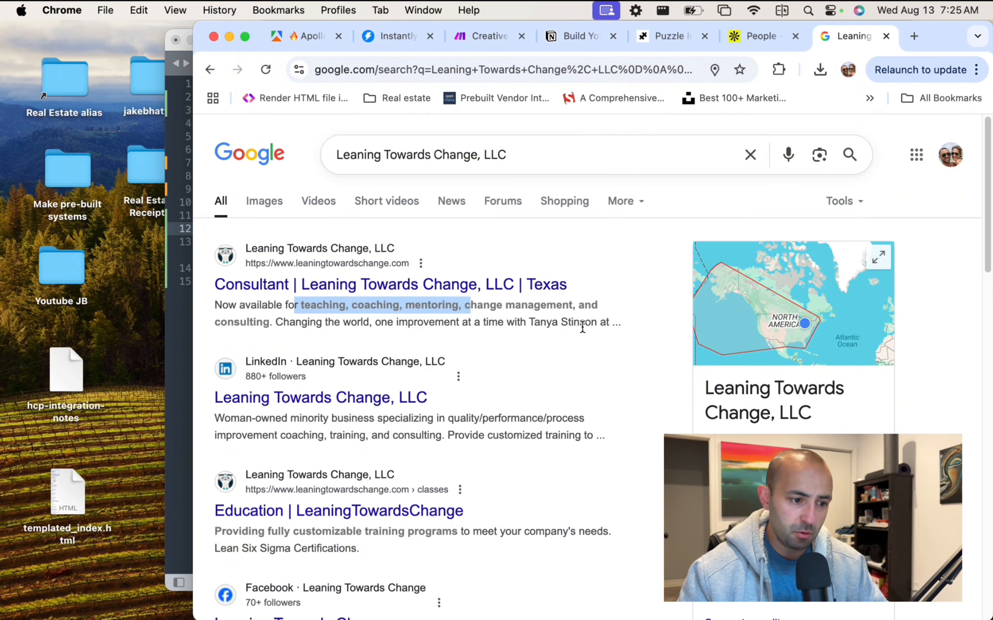
pyautogui.scroll(-4, 494, 330)
pyautogui.scroll(4, 493, 330)
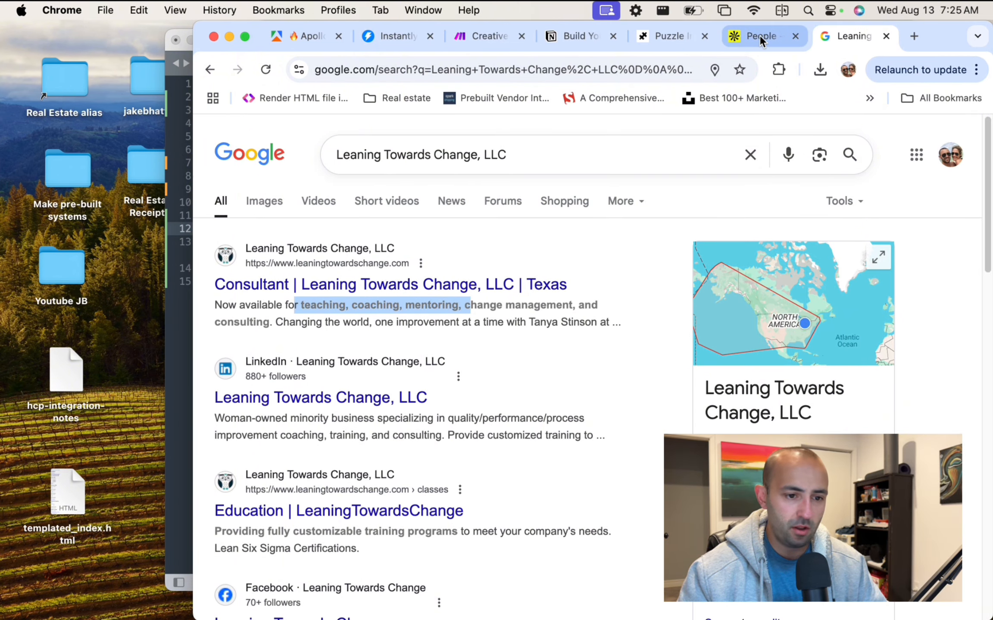
# Google Dornor Consulting, then return to the Apollo people list.
pyautogui.click(759, 35)
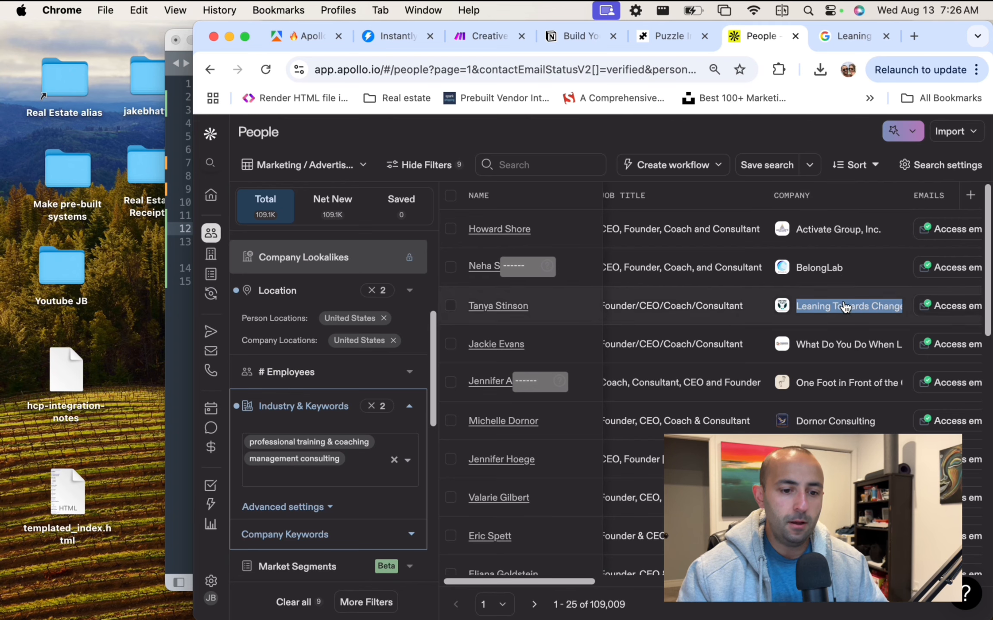
pyautogui.moveTo(796, 344); pyautogui.dragTo(921, 348)
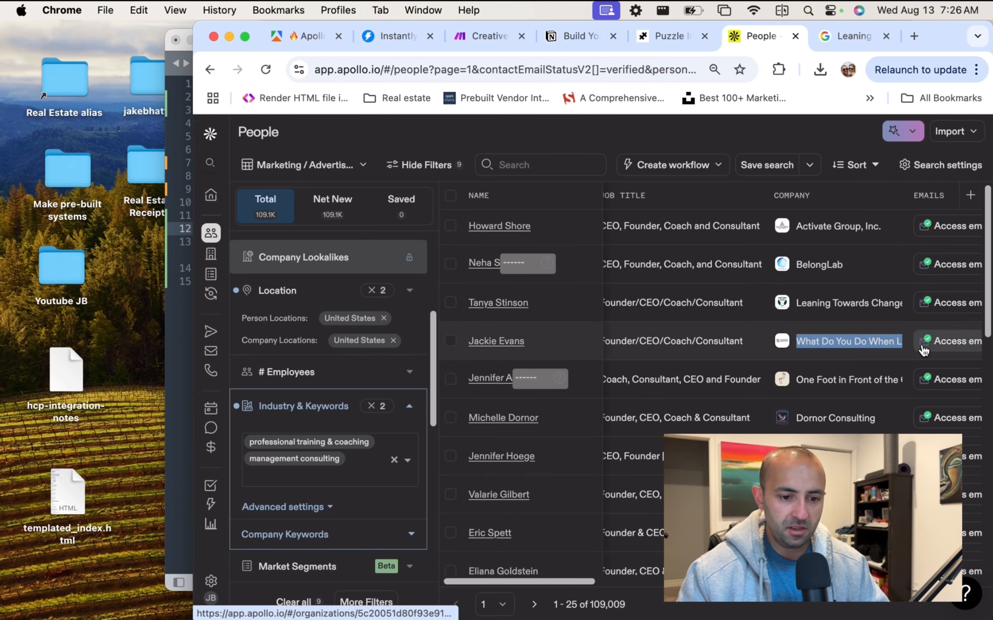
pyautogui.scroll(-1, 897, 352)
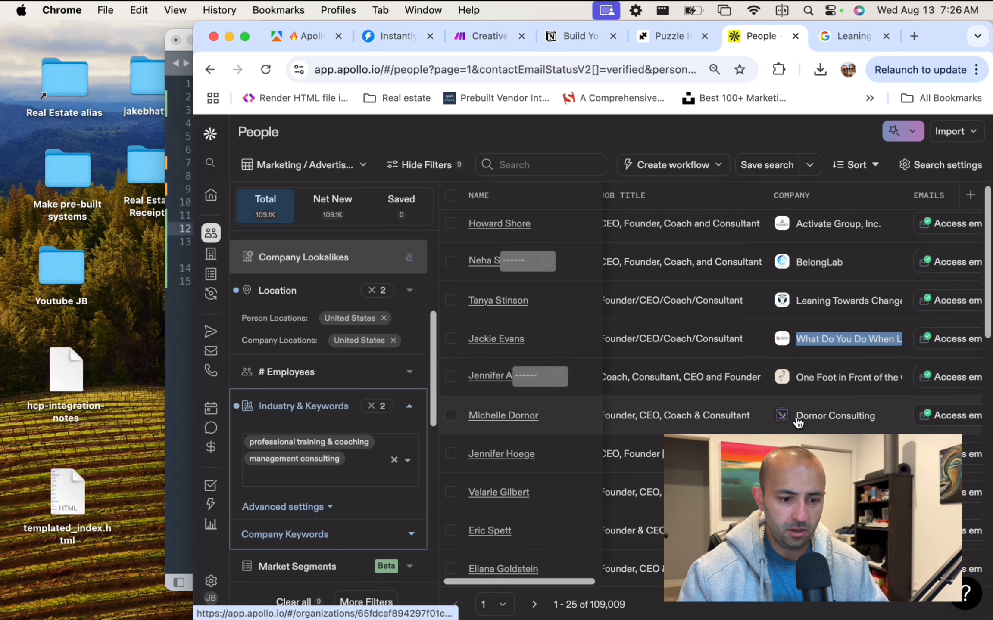
pyautogui.rightClick(861, 420)
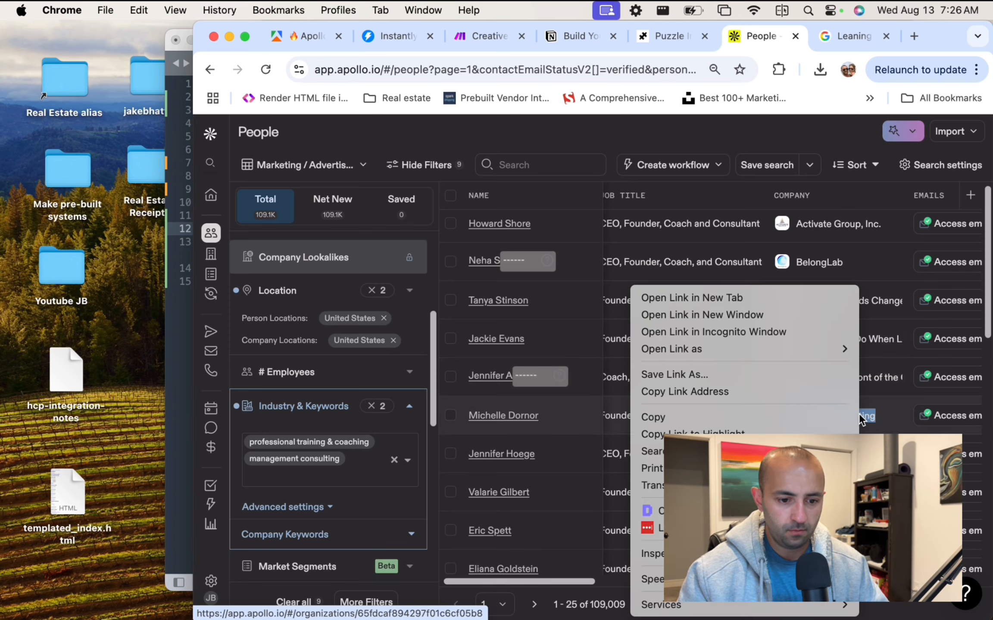
pyautogui.click(841, 415)
pyautogui.click(850, 38)
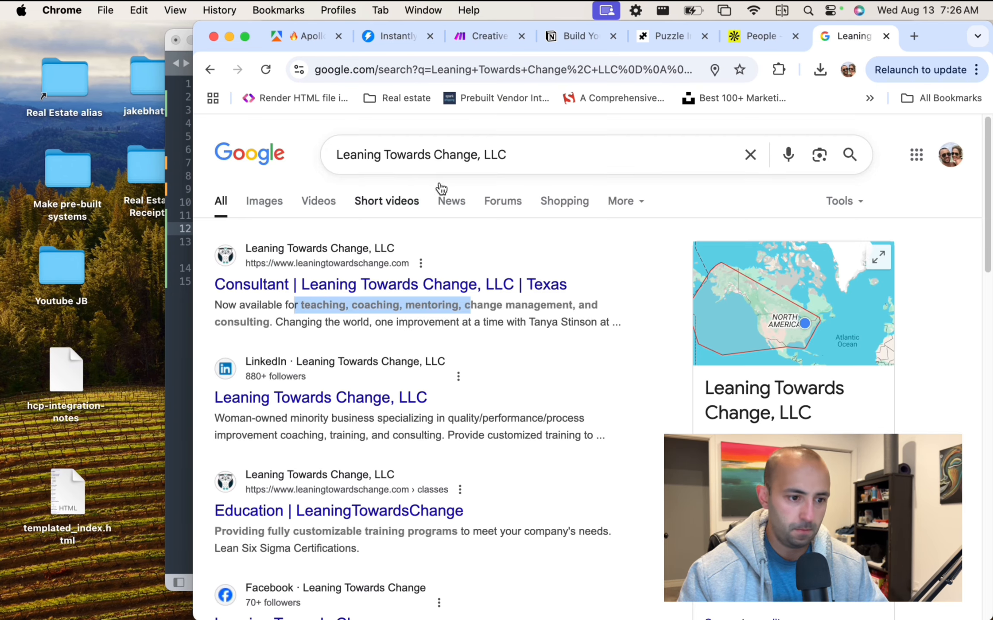
pyautogui.click(539, 153)
pyautogui.press('super+a')
pyautogui.press('super+v')
pyautogui.press('Return')
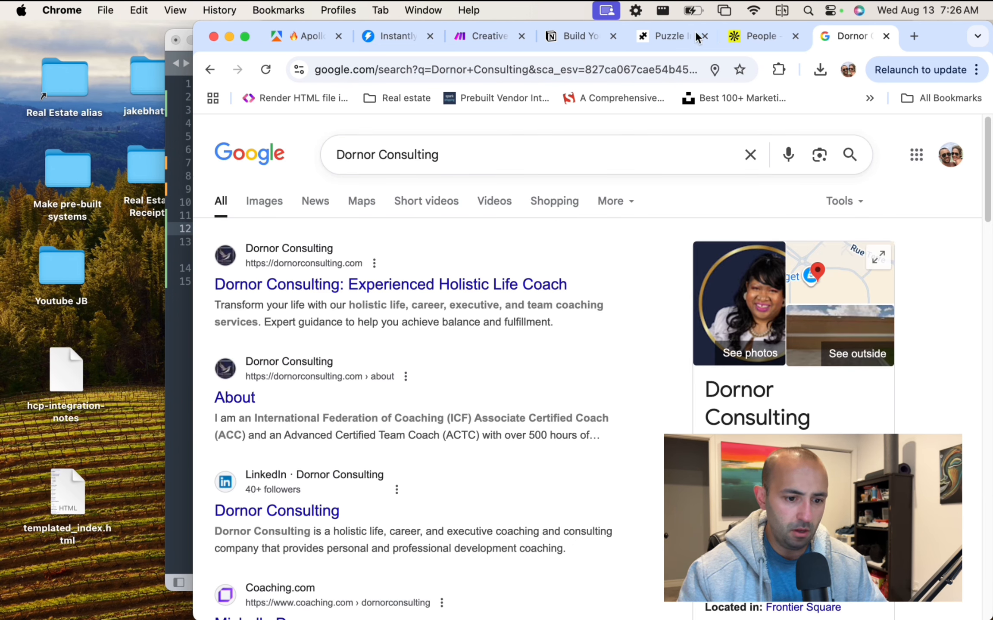
pyautogui.click(760, 40)
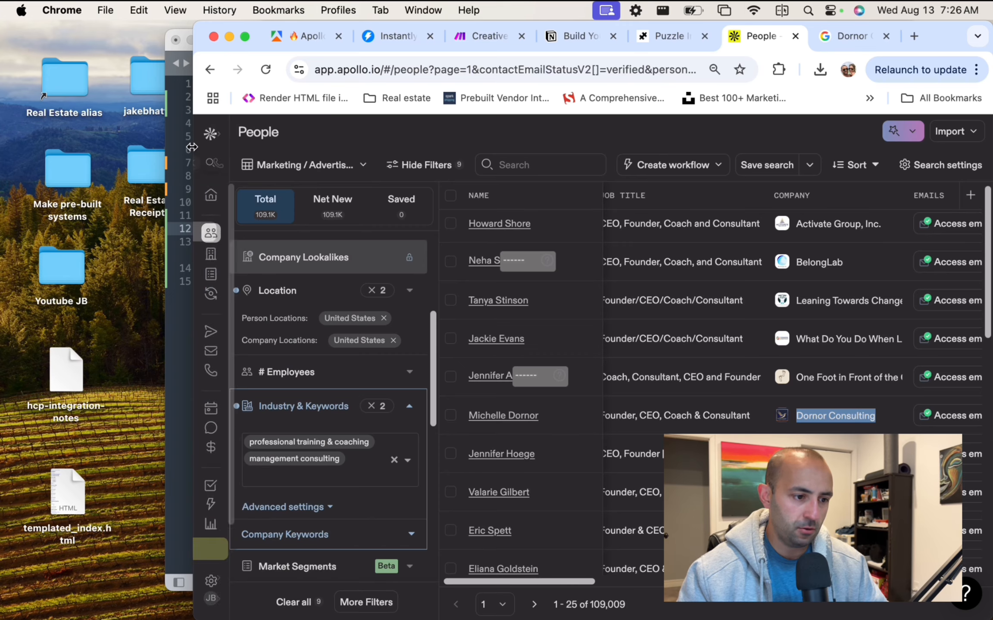
# Grab the full Apollo People search URL and return to the Apollo Scraper actor in Apify.
pyautogui.moveTo(194, 147); pyautogui.dragTo(16, 147)
pyautogui.scroll(-4, 177, 319)
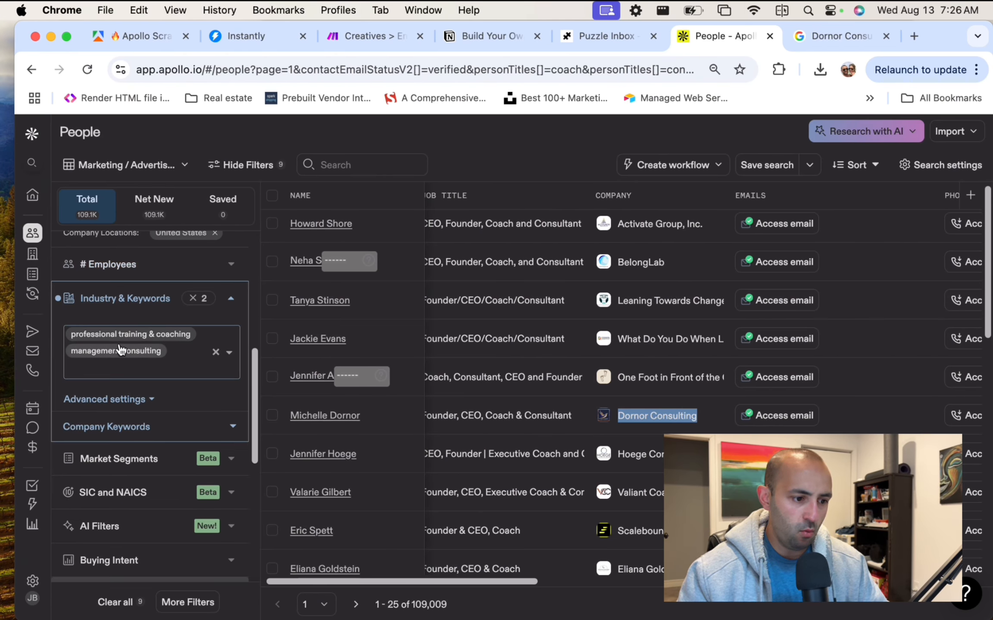
pyautogui.scroll(1, 391, 302)
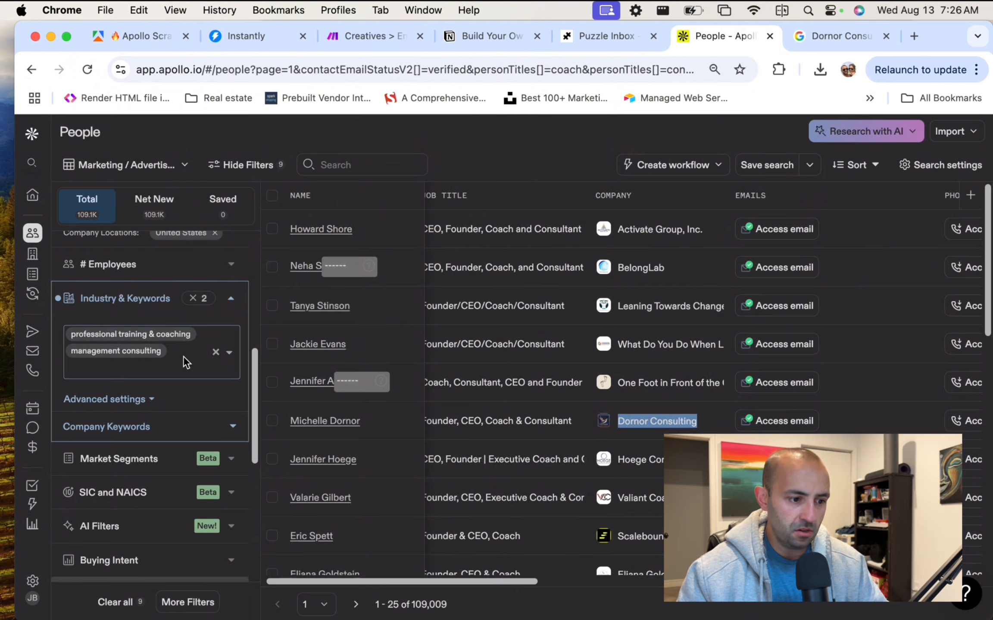
pyautogui.click(476, 68)
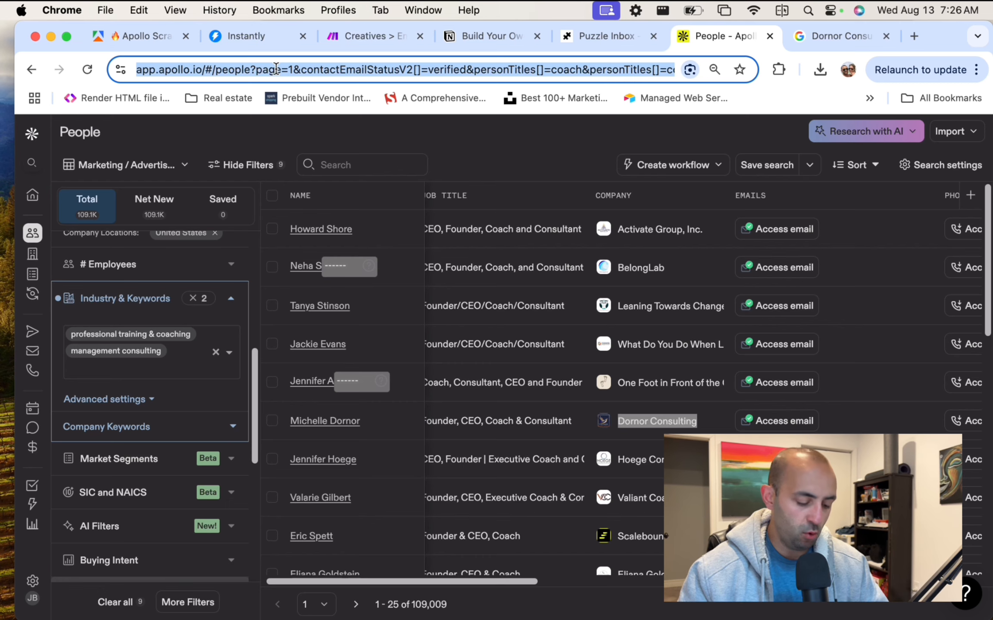
pyautogui.click(116, 39)
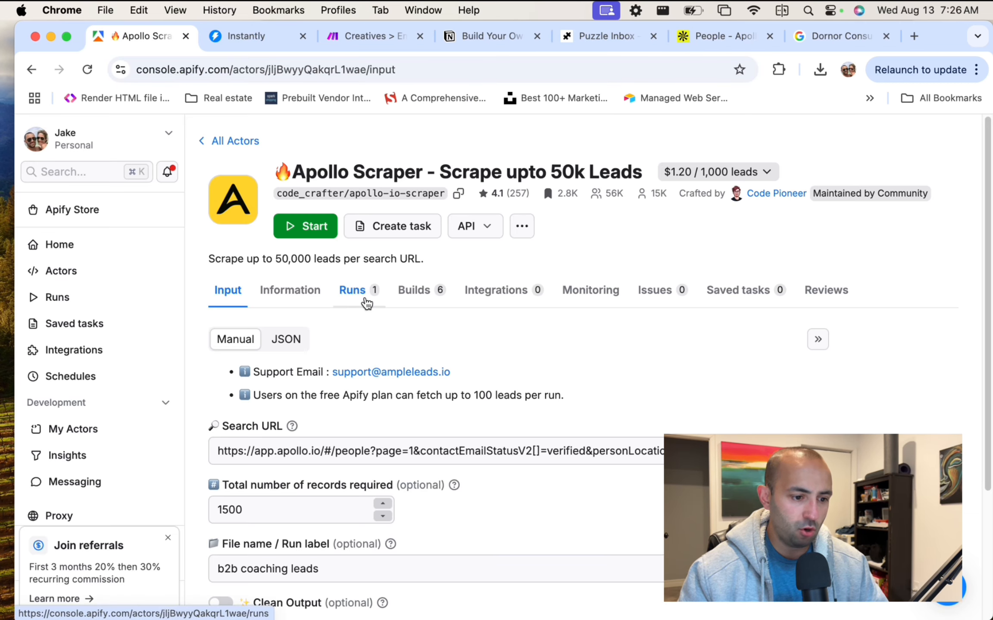
pyautogui.scroll(-3, 595, 360)
pyautogui.scroll(2, 593, 360)
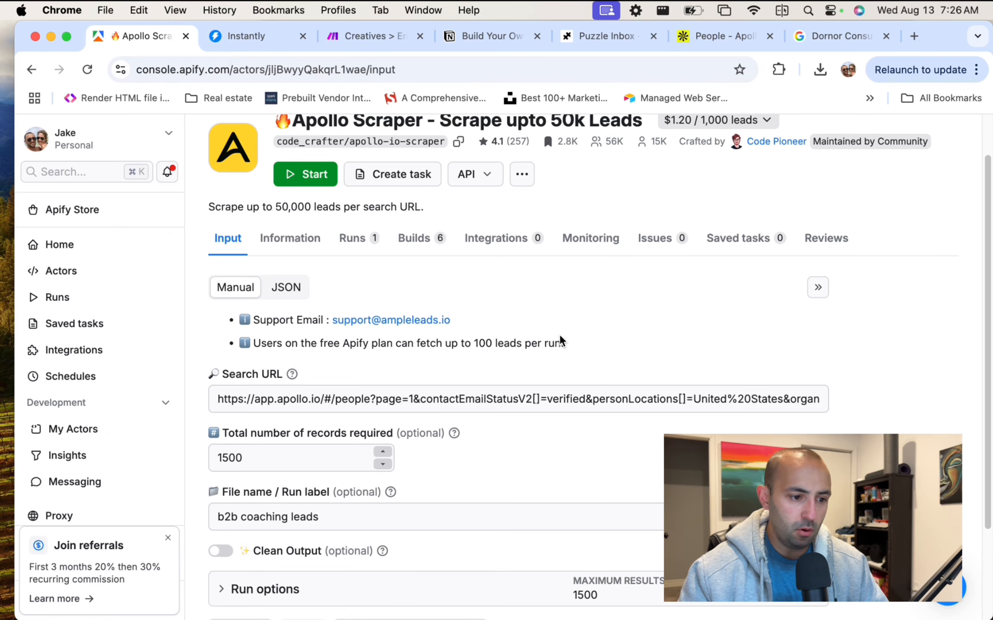
pyautogui.scroll(1, 559, 339)
pyautogui.moveTo(274, 172); pyautogui.dragTo(663, 175)
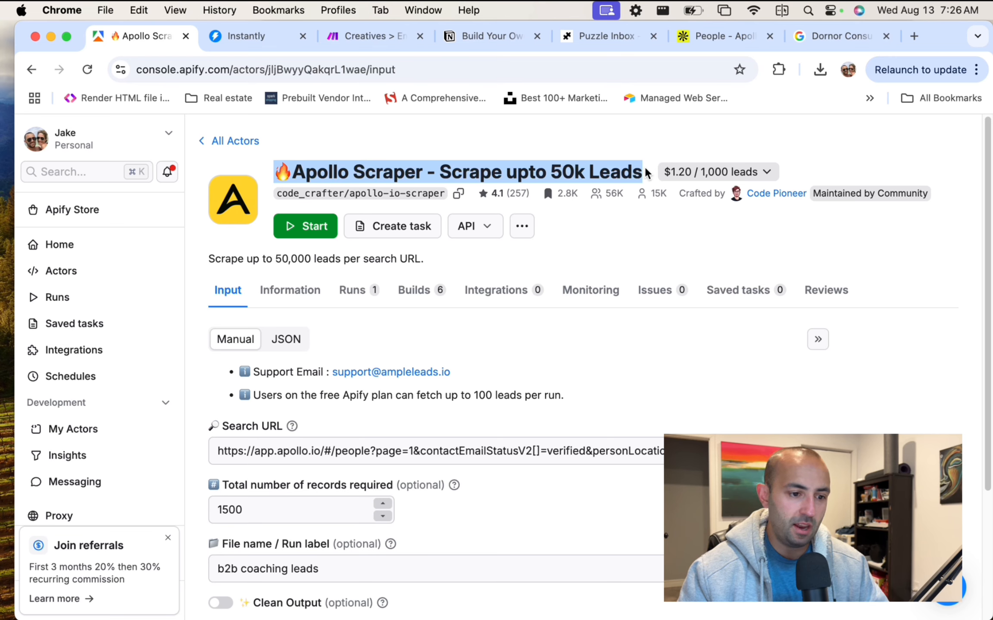
# Review the Search URL, total records and 'b2b coaching leads' run label fields.
pyautogui.scroll(-2, 489, 360)
pyautogui.click(489, 360)
pyautogui.press('super+a')
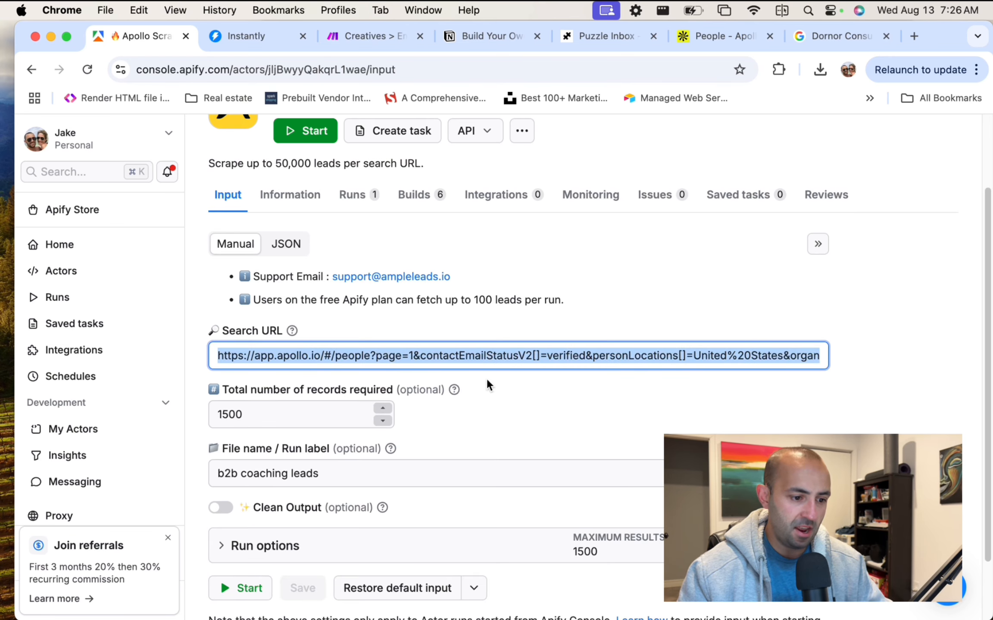
pyautogui.click(506, 409)
pyautogui.click(253, 413)
pyautogui.scroll(-2, 328, 371)
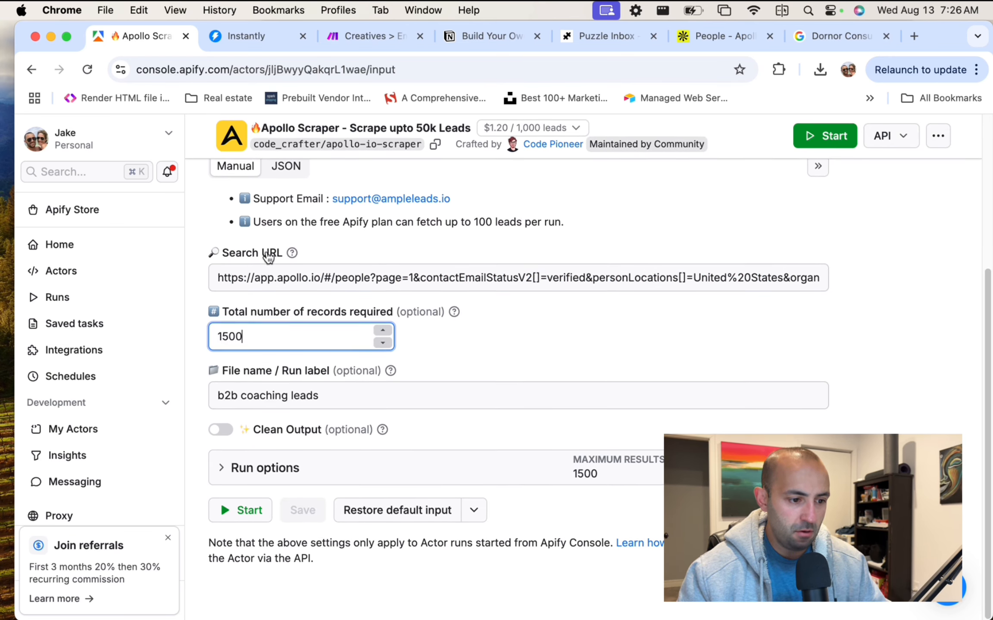
pyautogui.click(358, 395)
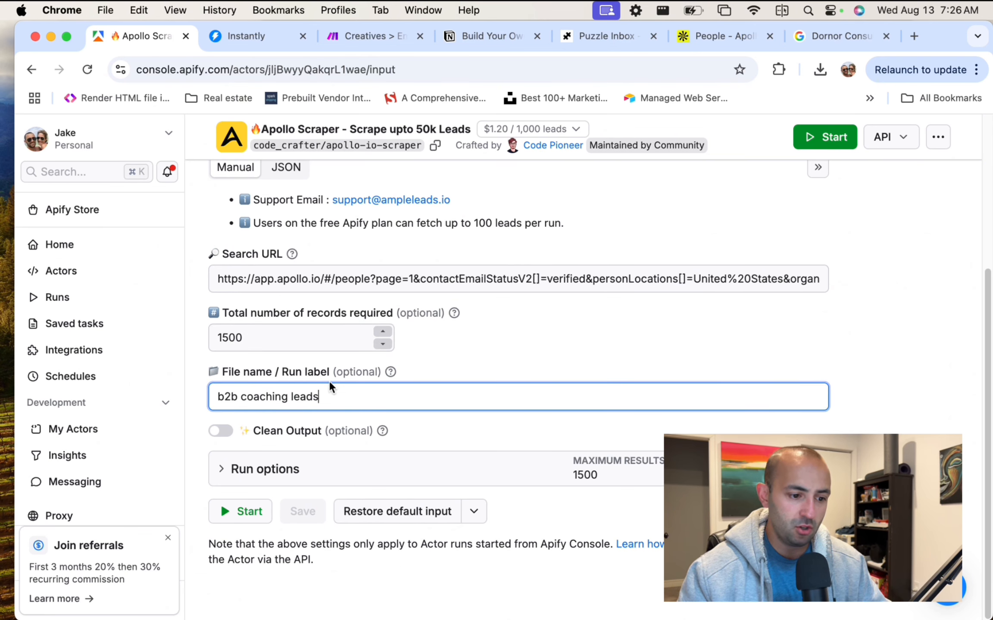
pyautogui.scroll(-1, 564, 371)
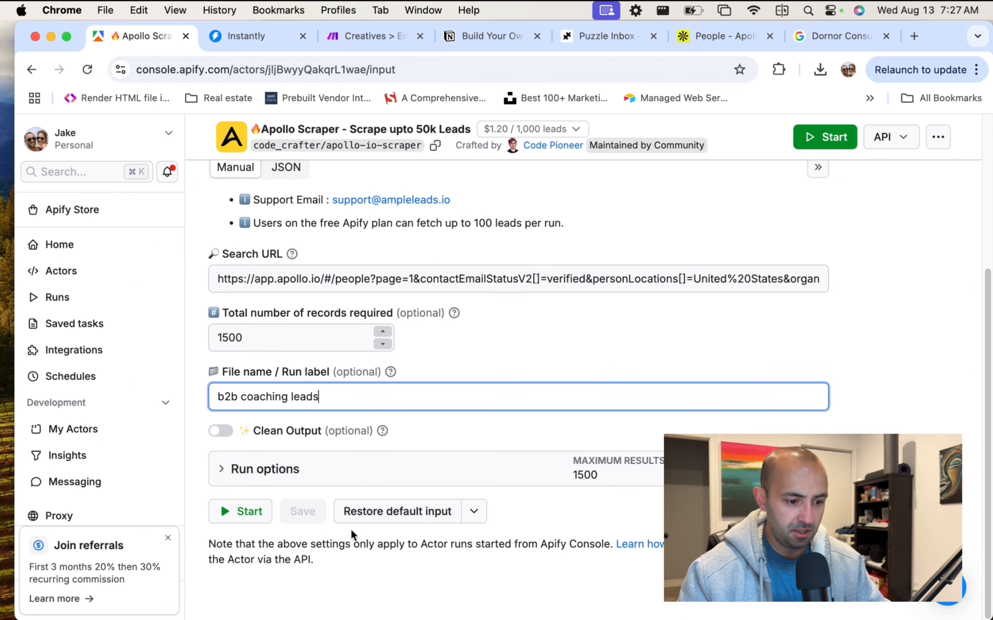
pyautogui.click(277, 542)
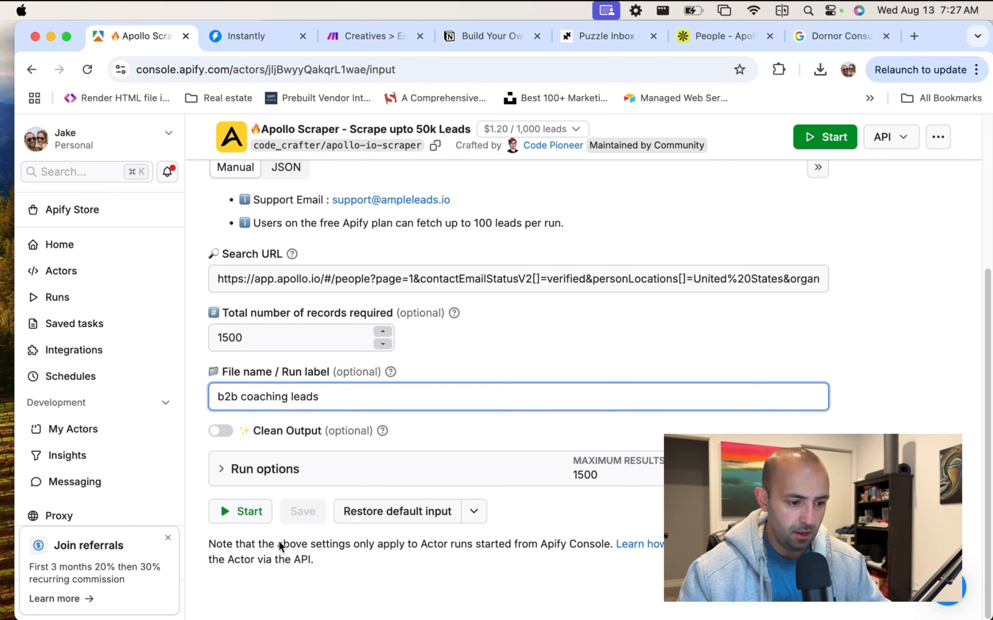
# Turn on No timeout in Run options and Save & Start the scraper run.
pyautogui.click(230, 476)
pyautogui.click(221, 472)
pyautogui.scroll(-5, 432, 401)
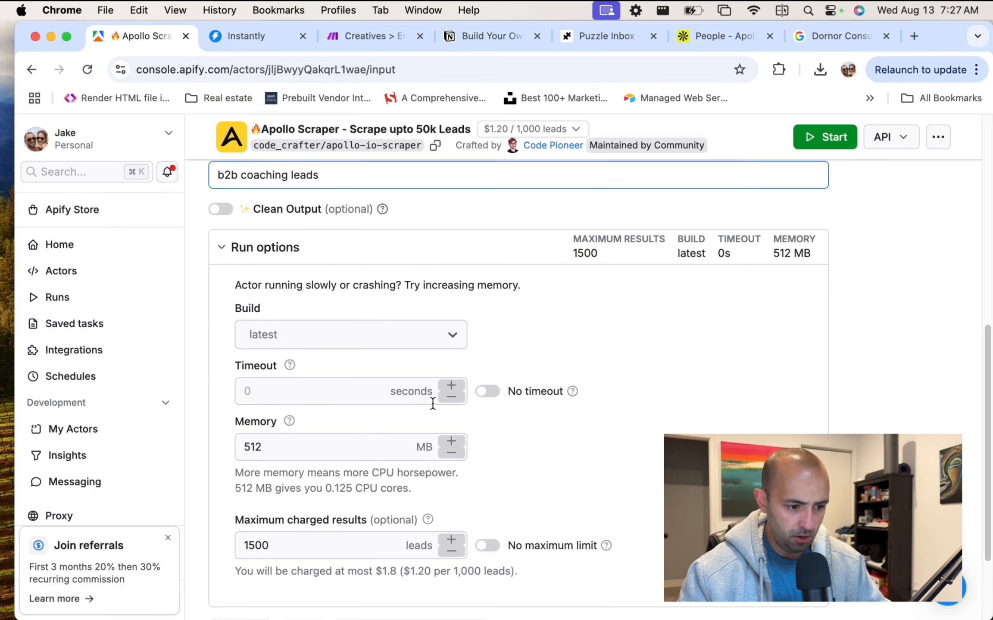
pyautogui.click(432, 404)
pyautogui.scroll(-2, 433, 404)
pyautogui.scroll(2, 433, 404)
pyautogui.scroll(-1, 432, 404)
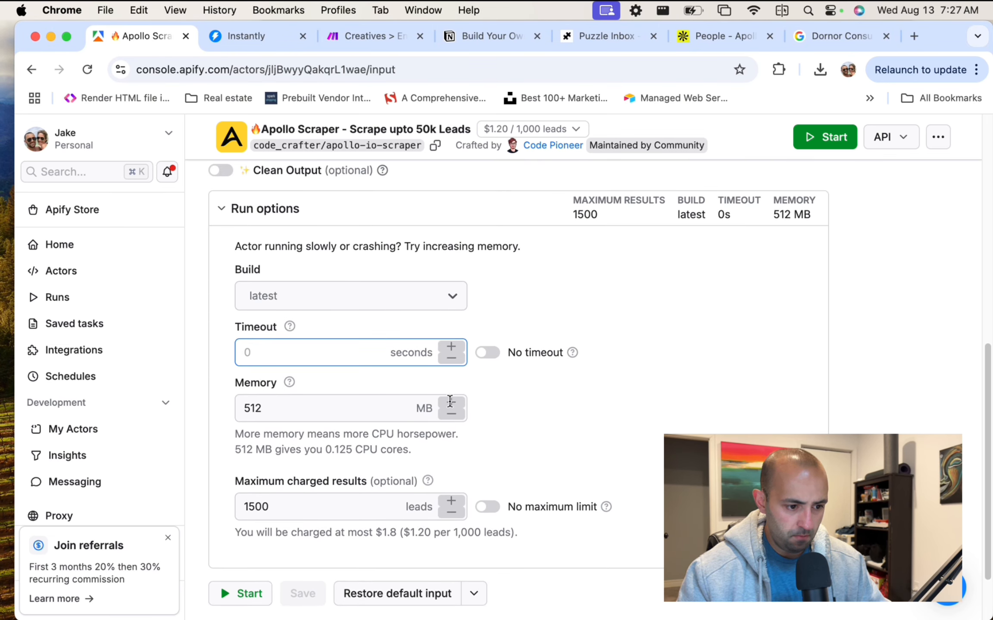
pyautogui.click(493, 352)
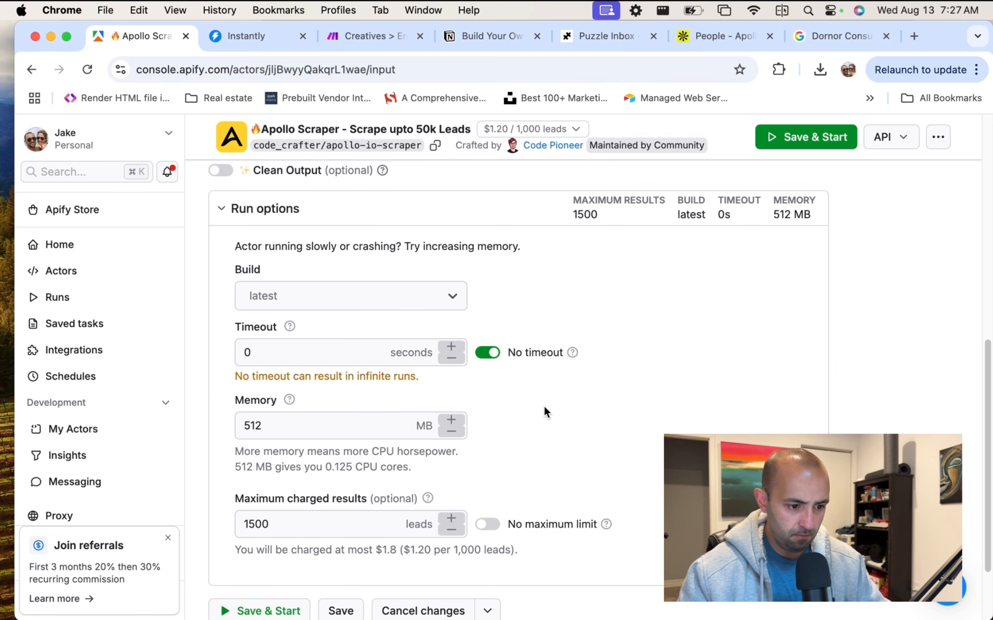
pyautogui.scroll(-2, 521, 403)
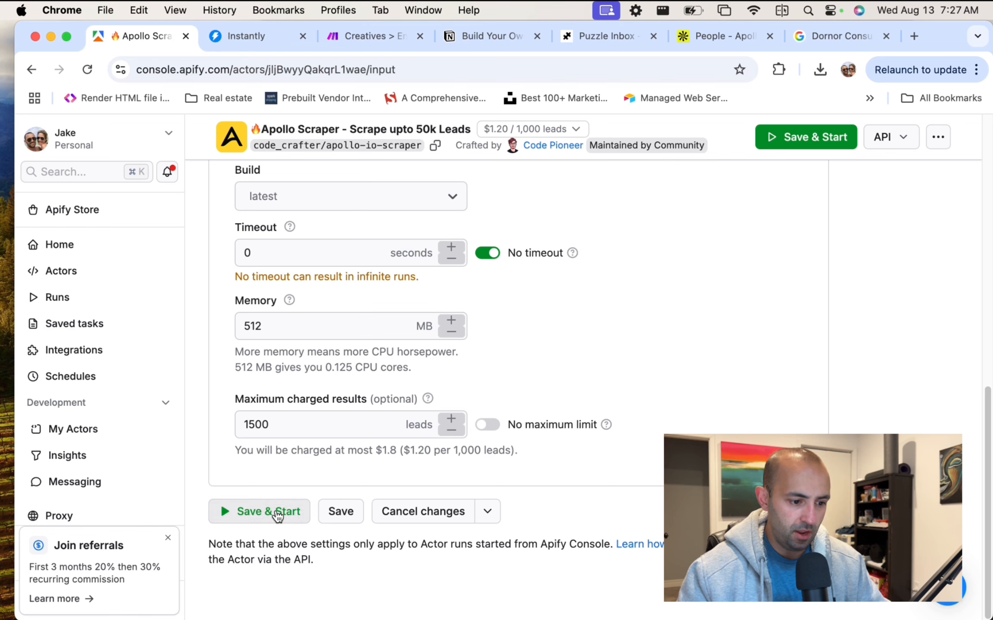
pyautogui.click(277, 514)
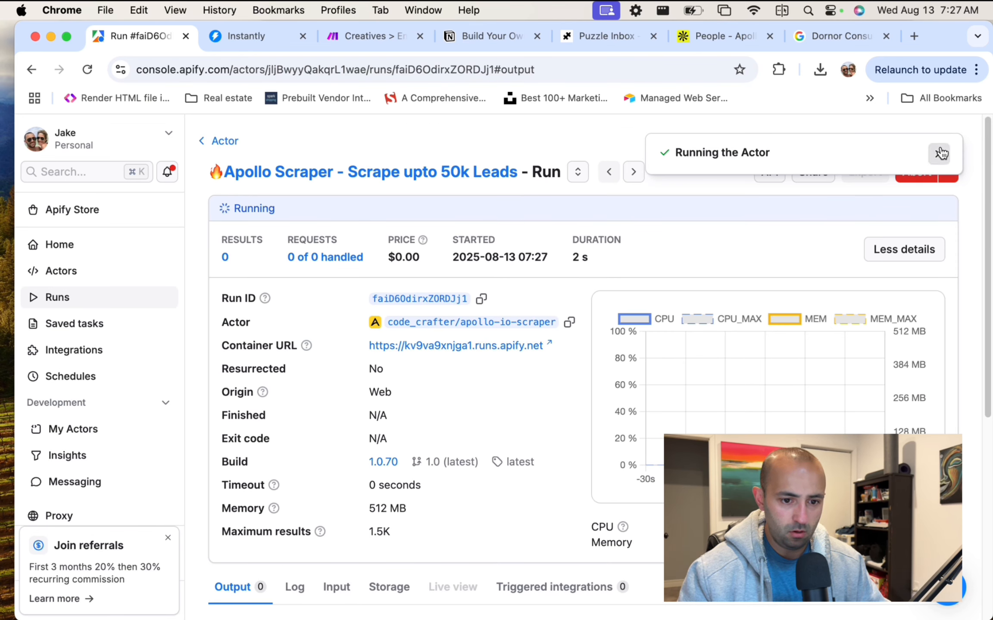
# Abort the new run and check the Runs list showing it aborted beside the 1,500-result run.
pyautogui.click(939, 154)
pyautogui.click(915, 169)
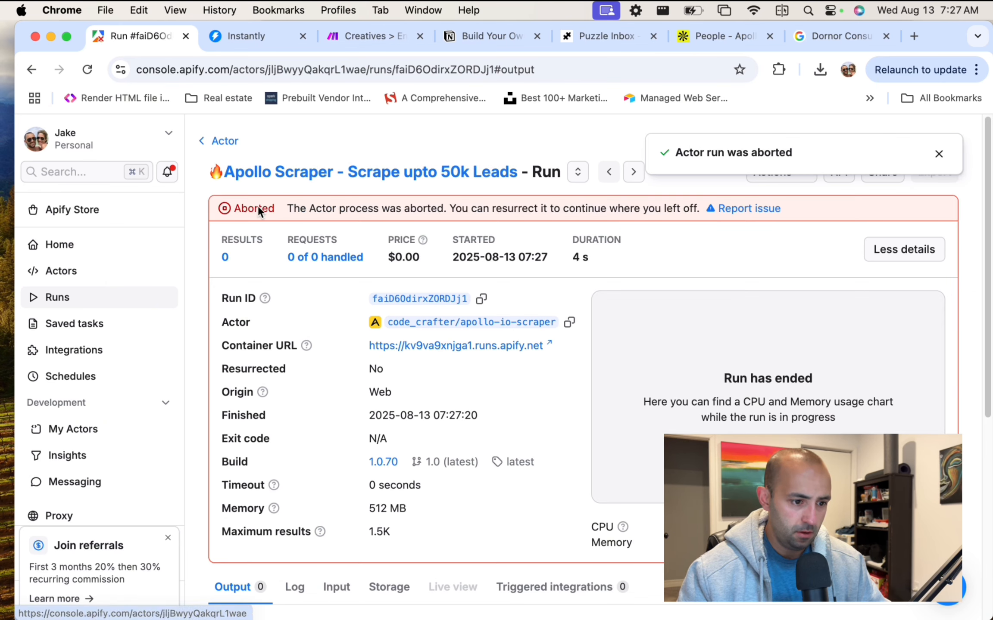
pyautogui.click(91, 302)
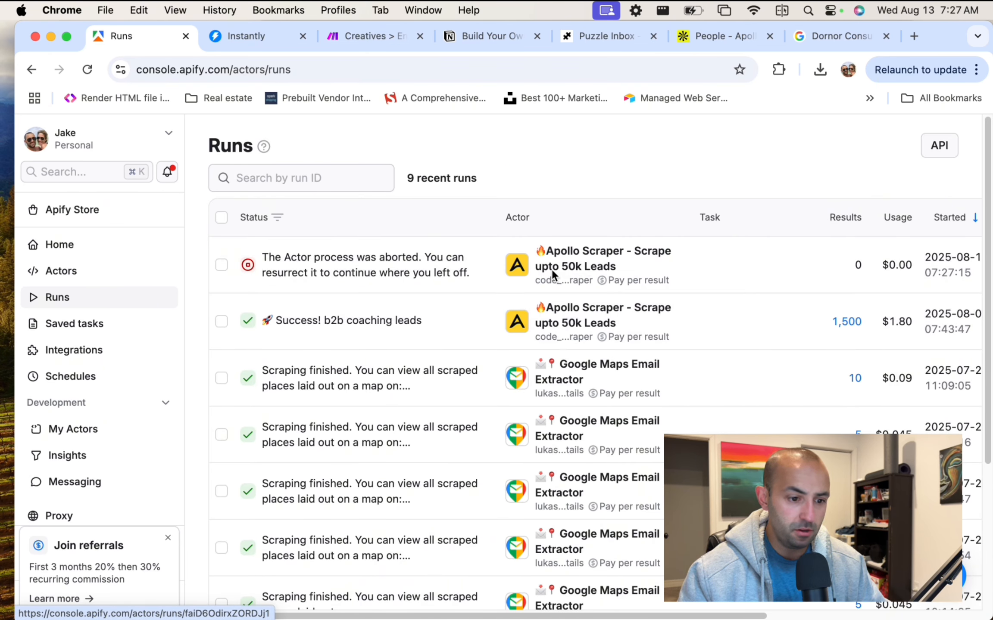
pyautogui.press('super+Tab')
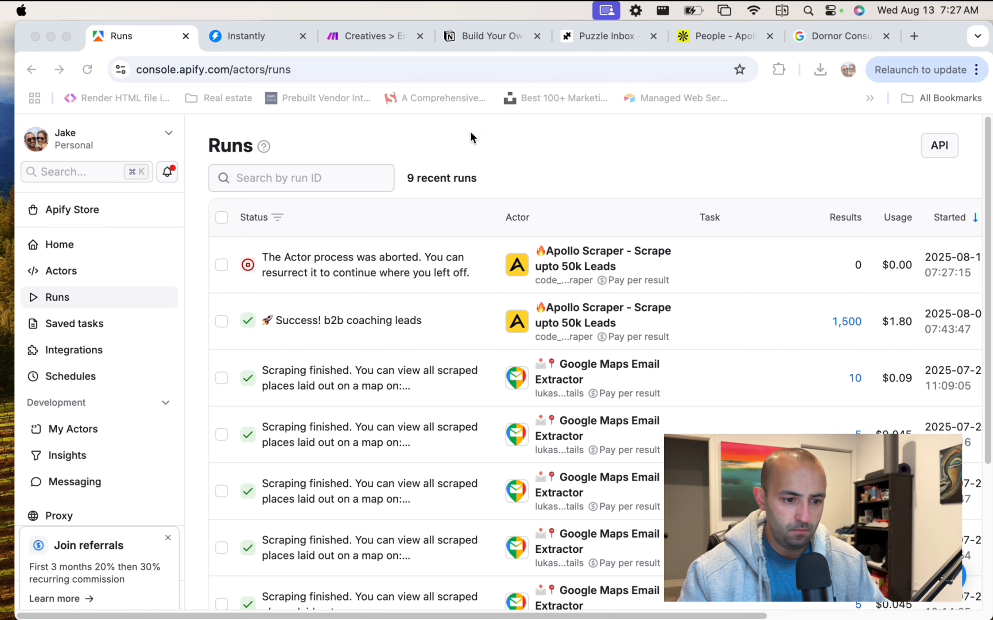
pyautogui.click(419, 324)
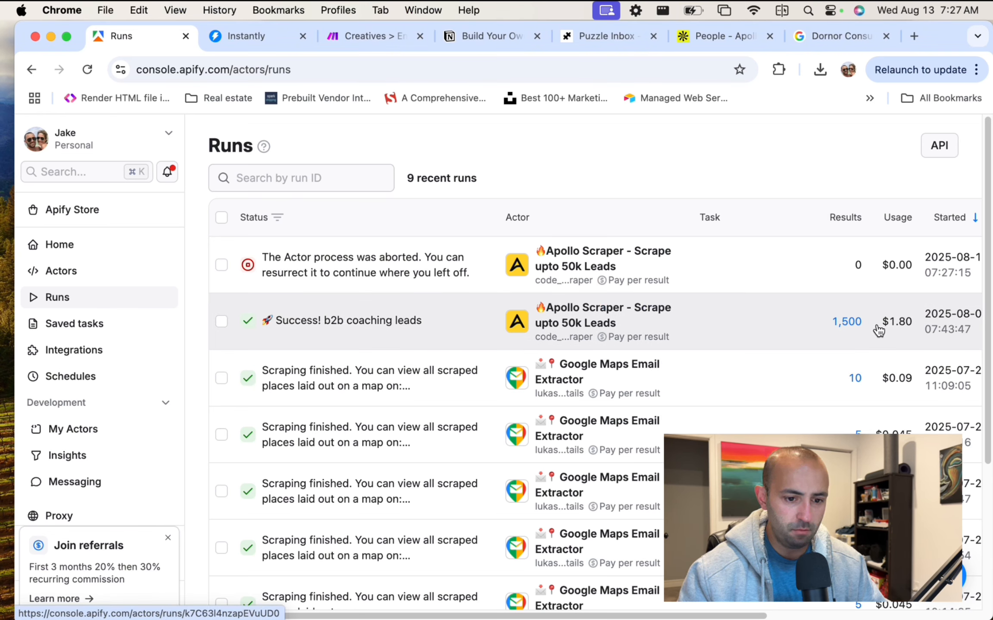
pyautogui.moveTo(896, 324)
pyautogui.moveTo(896, 324); pyautogui.dragTo(856, 268)
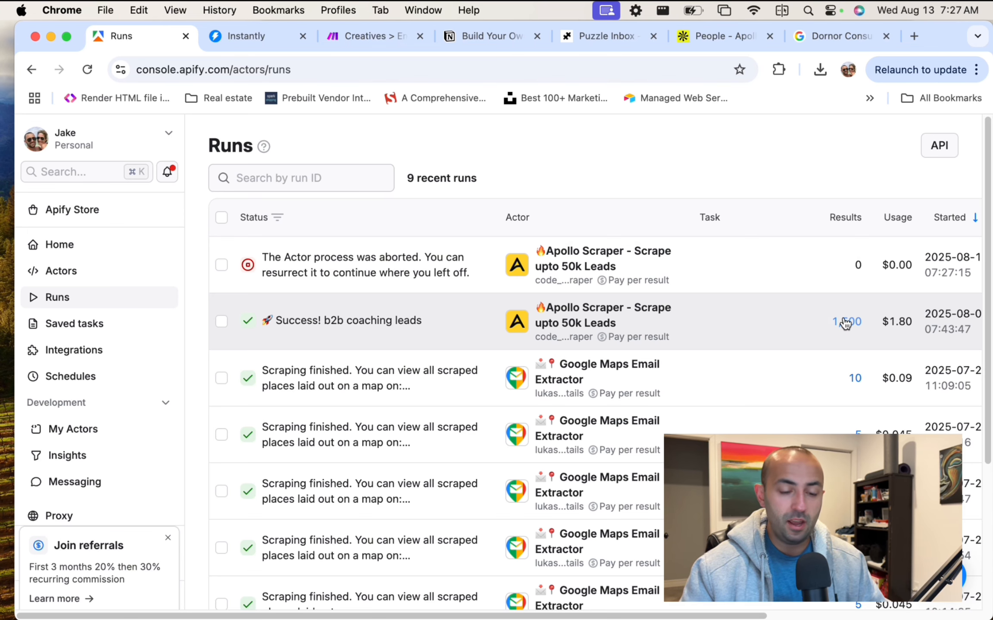
# Export the 1,500-lead dataset with all fields as a 3.5 MB CSV download.
pyautogui.click(845, 322)
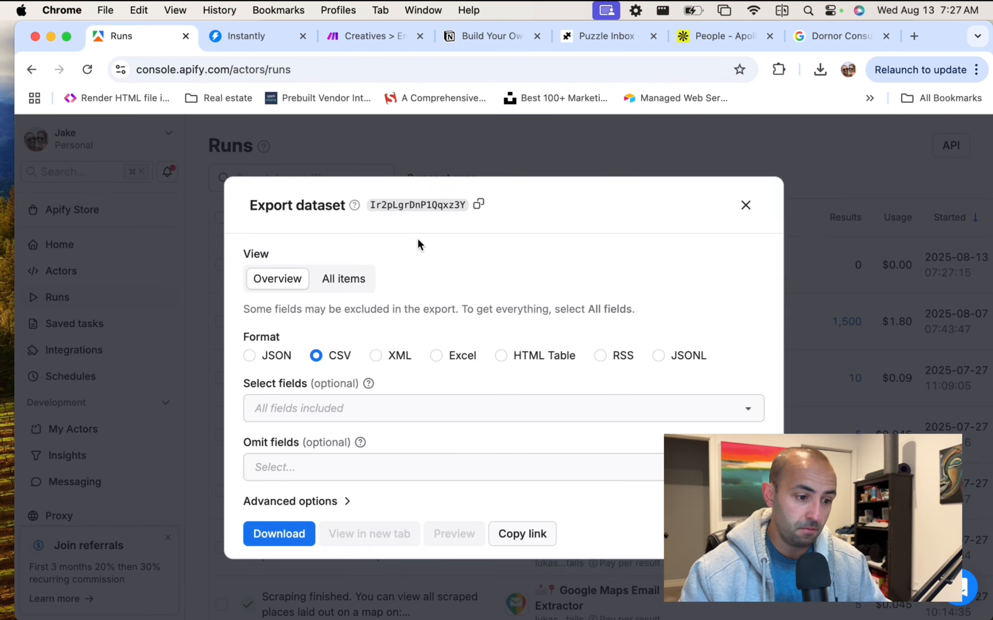
pyautogui.click(334, 408)
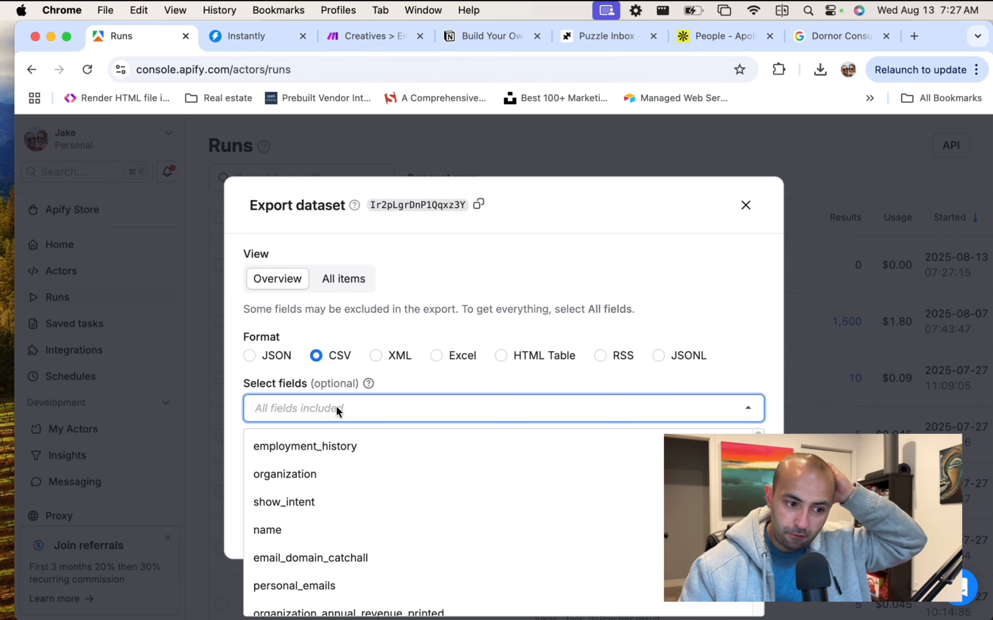
pyautogui.click(473, 340)
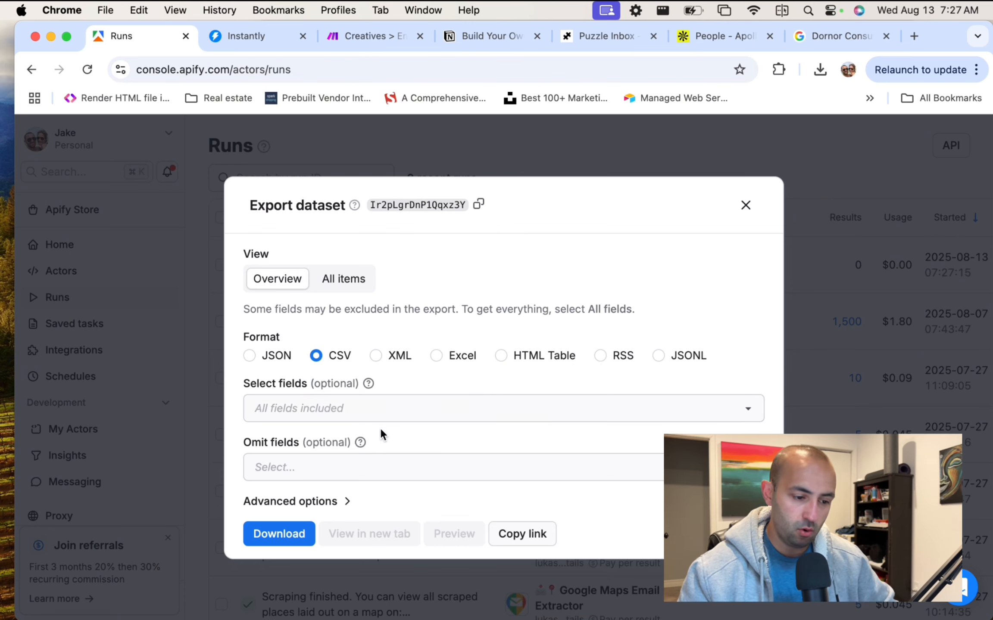
pyautogui.click(278, 536)
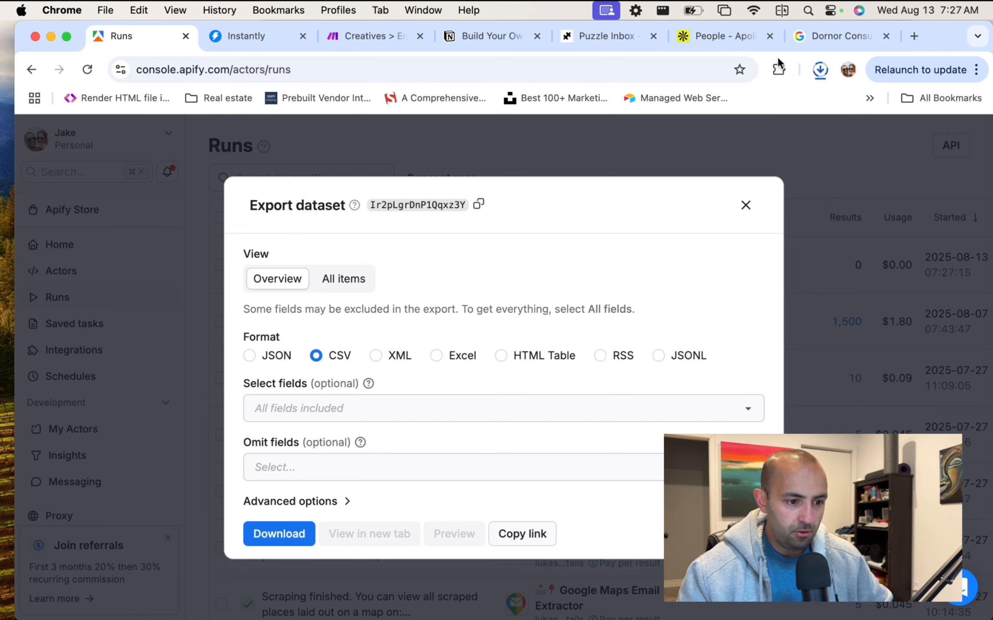
pyautogui.click(820, 70)
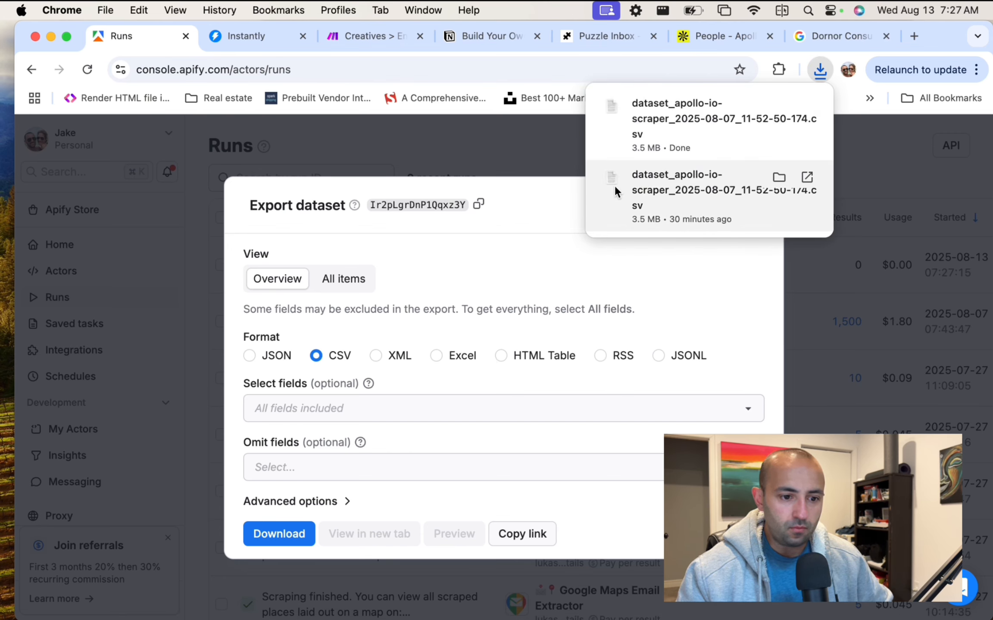
pyautogui.click(435, 158)
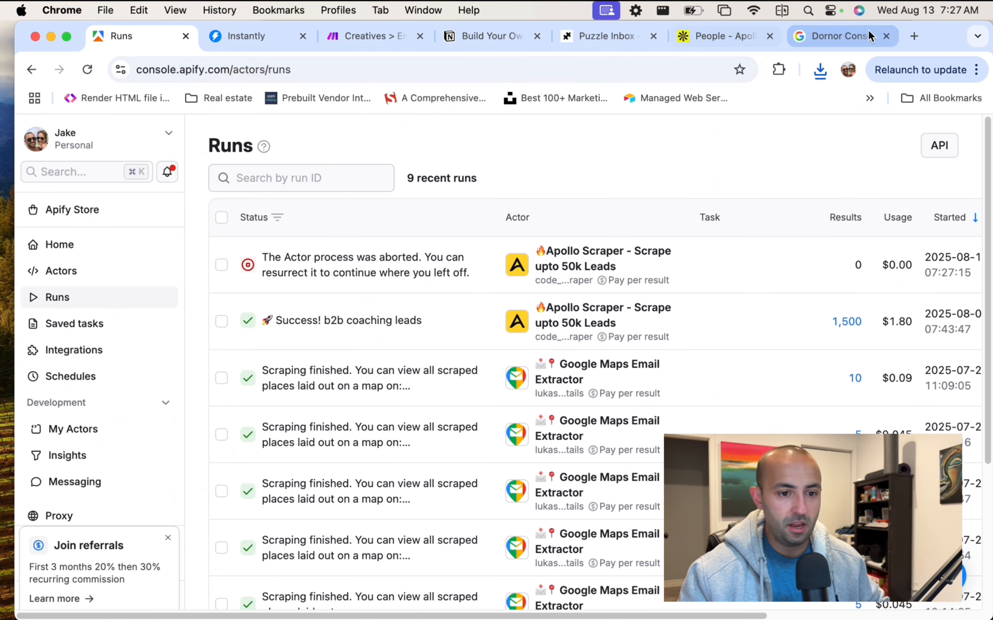
# Close the Dornor Consulting tab and start a new tab, typing google.ca.
pyautogui.click(862, 33)
pyautogui.click(886, 36)
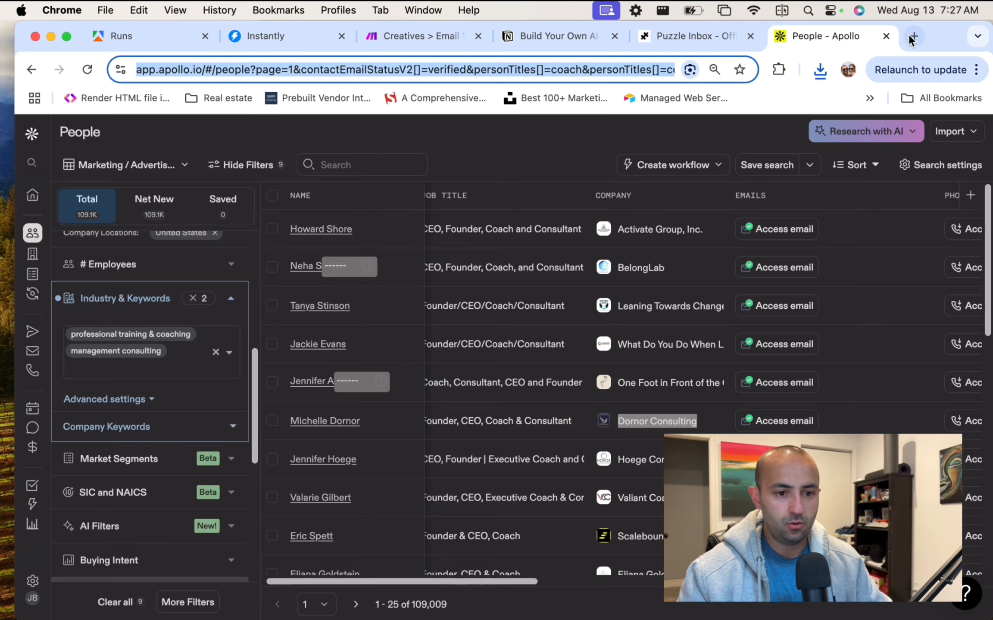
pyautogui.click(908, 35)
pyautogui.write('google.c')
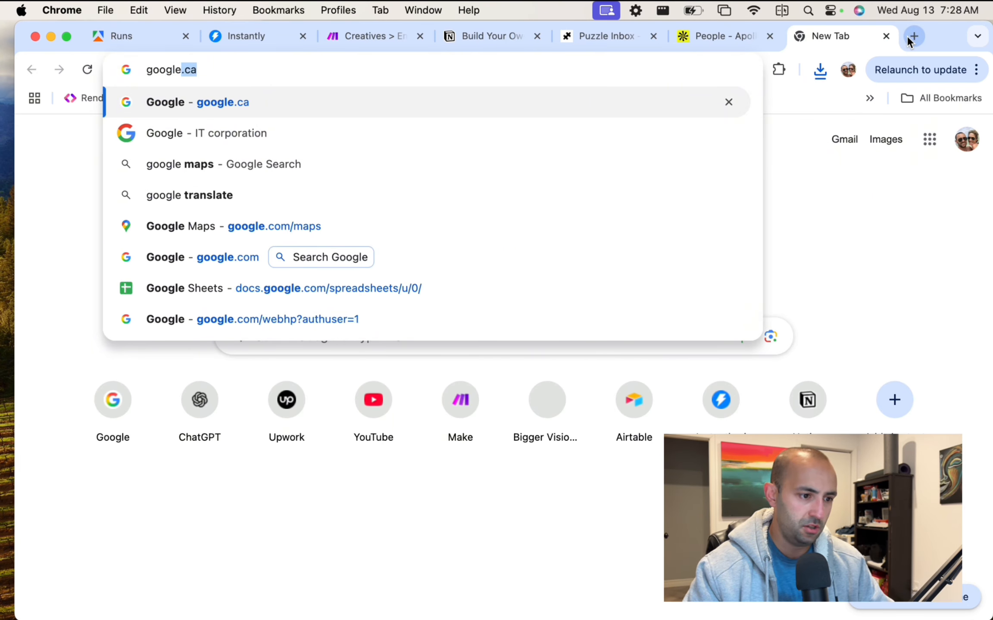
pyautogui.write('a')
pyautogui.press('super+a')
# Search Google for 'google sheet' and open Sheets from the Google apps grid.
pyautogui.write('new.sheets')
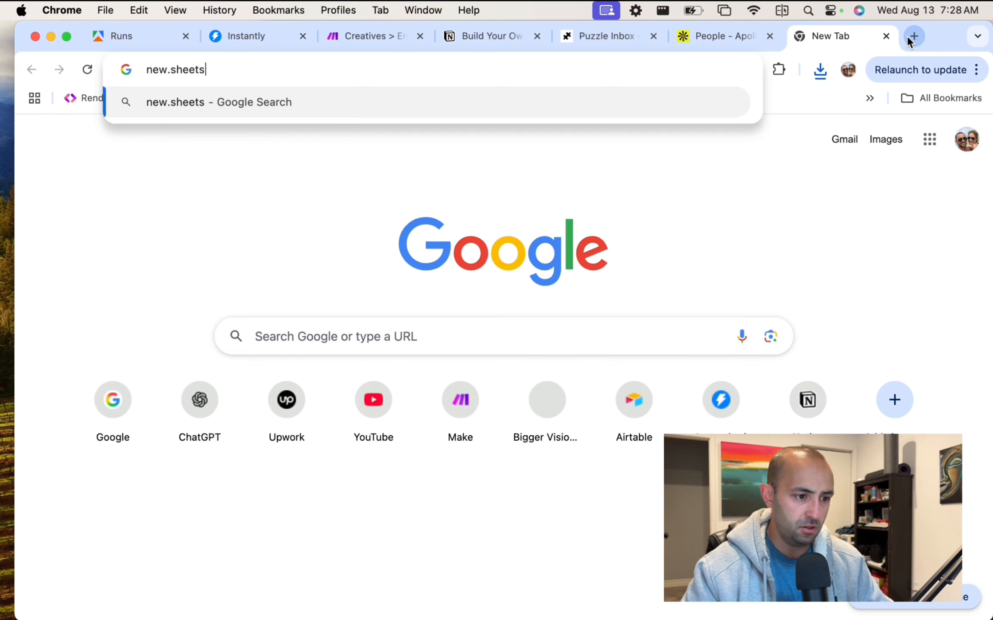
pyautogui.press('Return')
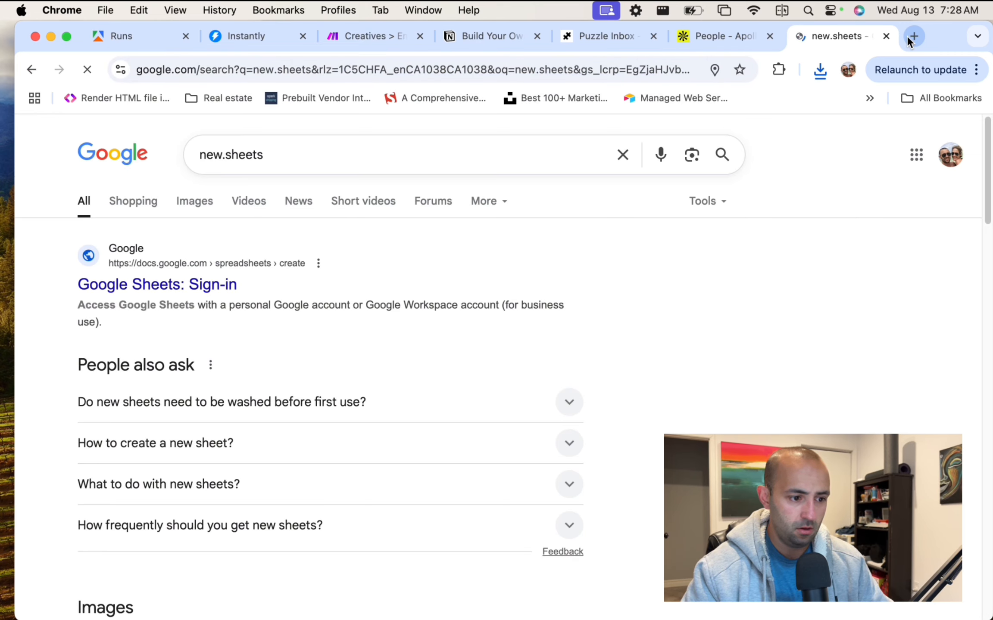
pyautogui.click(607, 65)
pyautogui.write('google sheet')
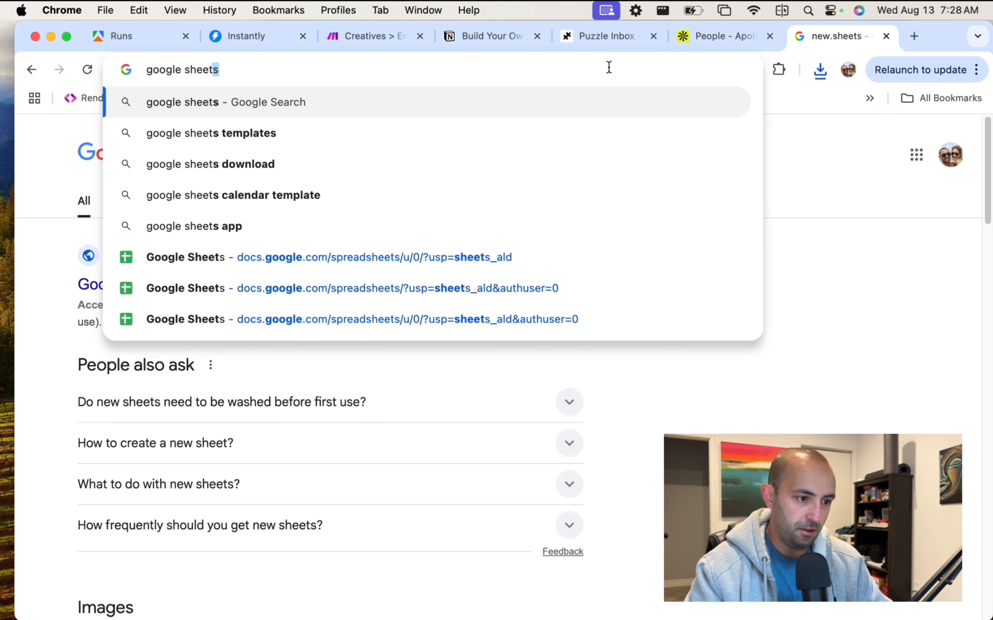
pyautogui.press('Return')
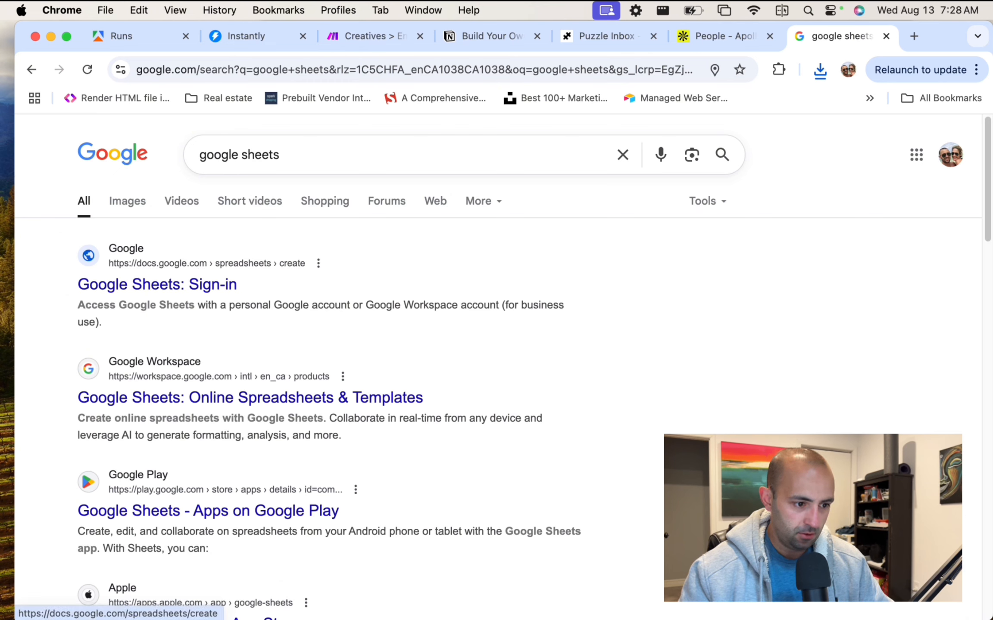
pyautogui.click(916, 155)
pyautogui.click(748, 388)
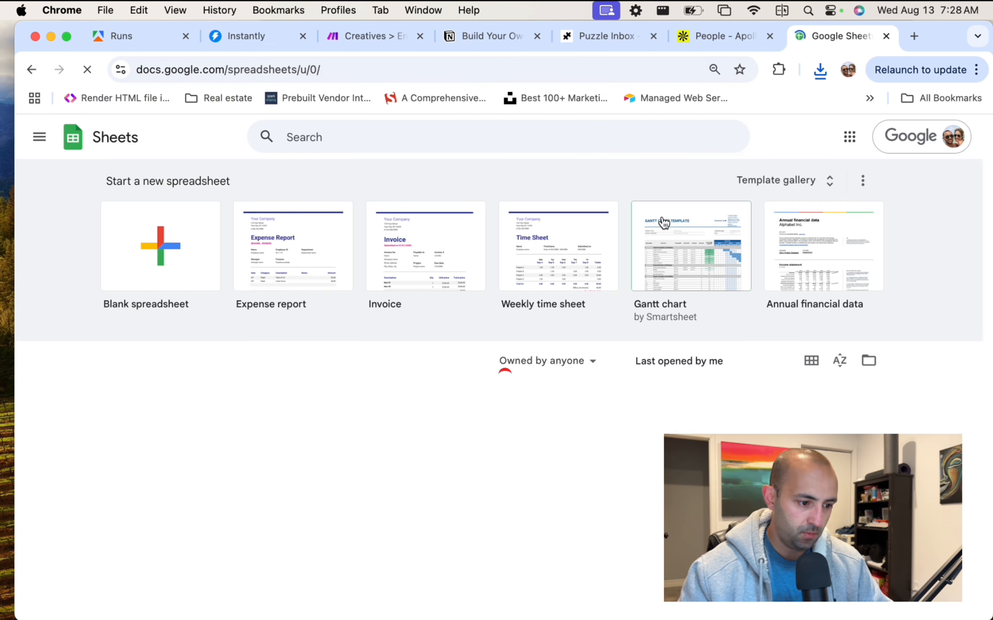
# Create a blank spreadsheet and import 1500-leads.csv from the computer, appending it to the current sheet.
pyautogui.click(155, 235)
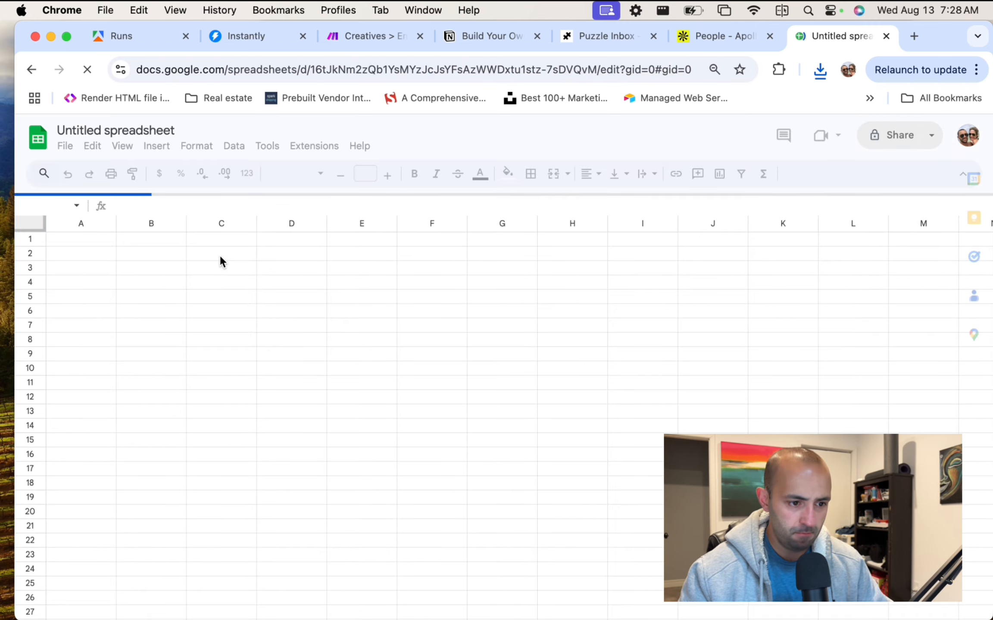
pyautogui.click(65, 147)
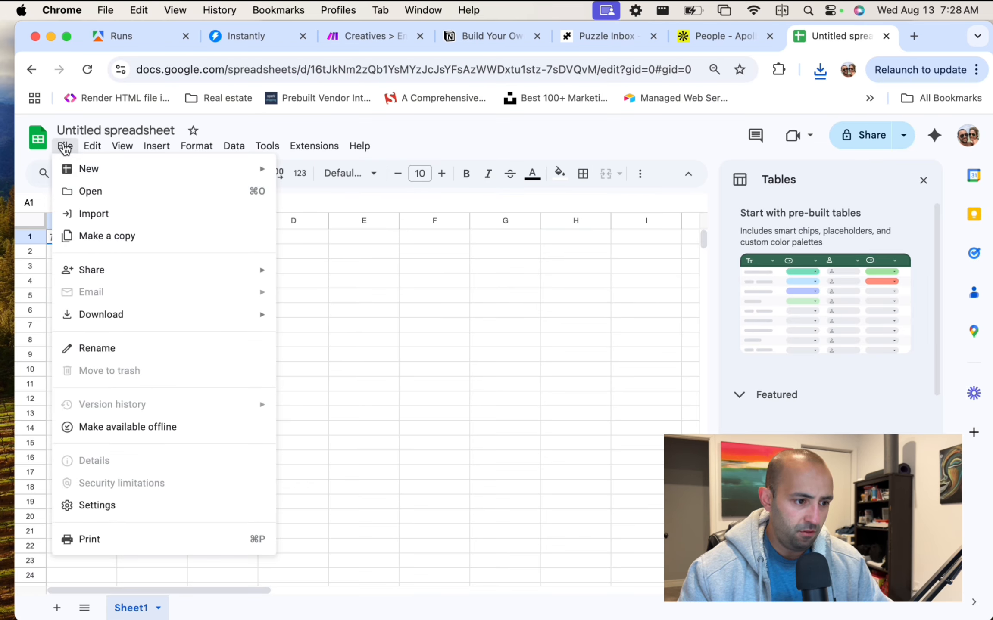
pyautogui.click(158, 214)
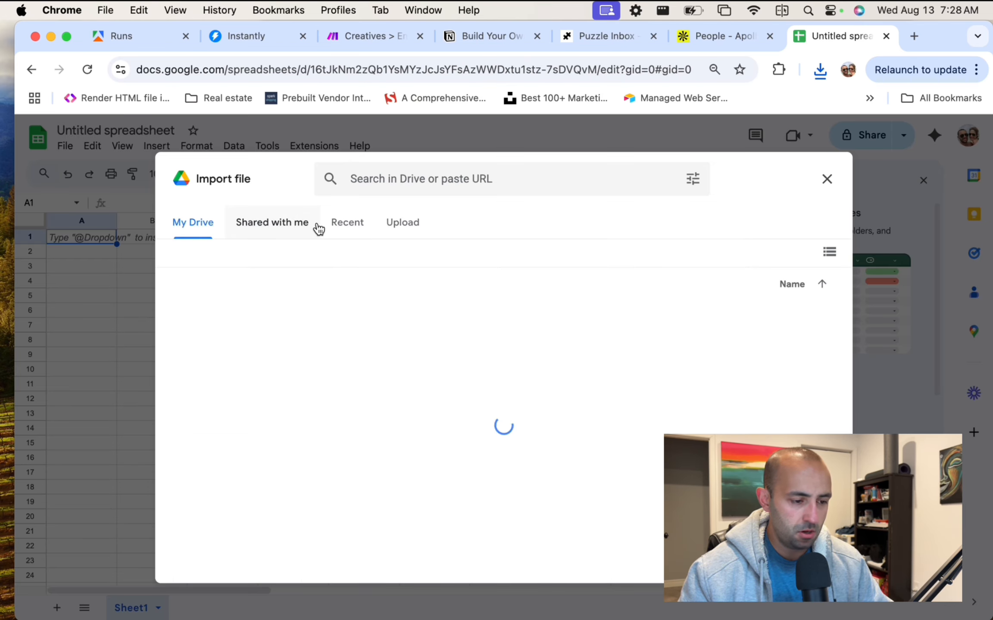
pyautogui.click(402, 228)
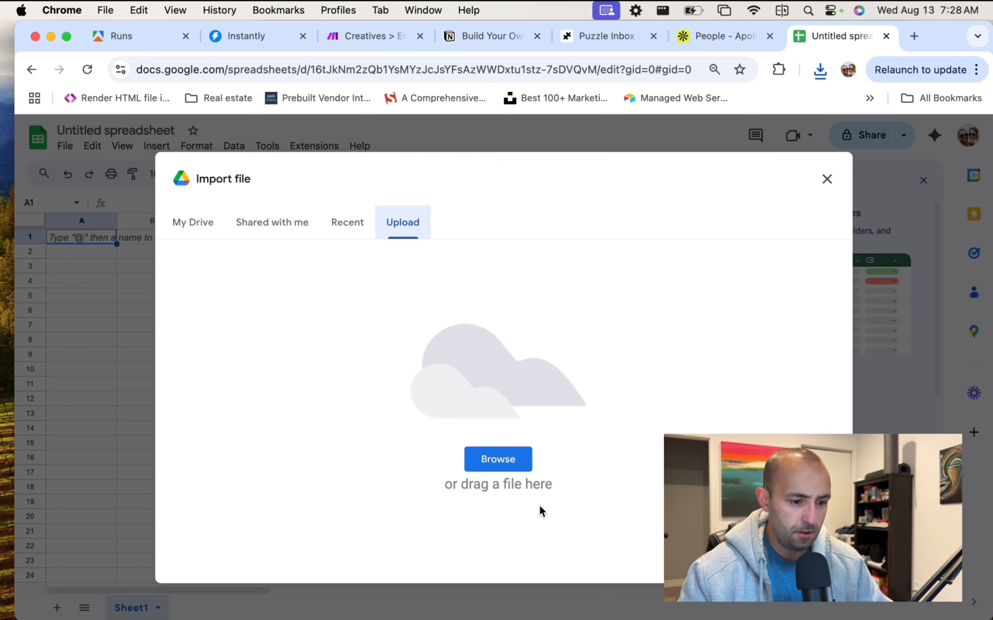
pyautogui.click(498, 459)
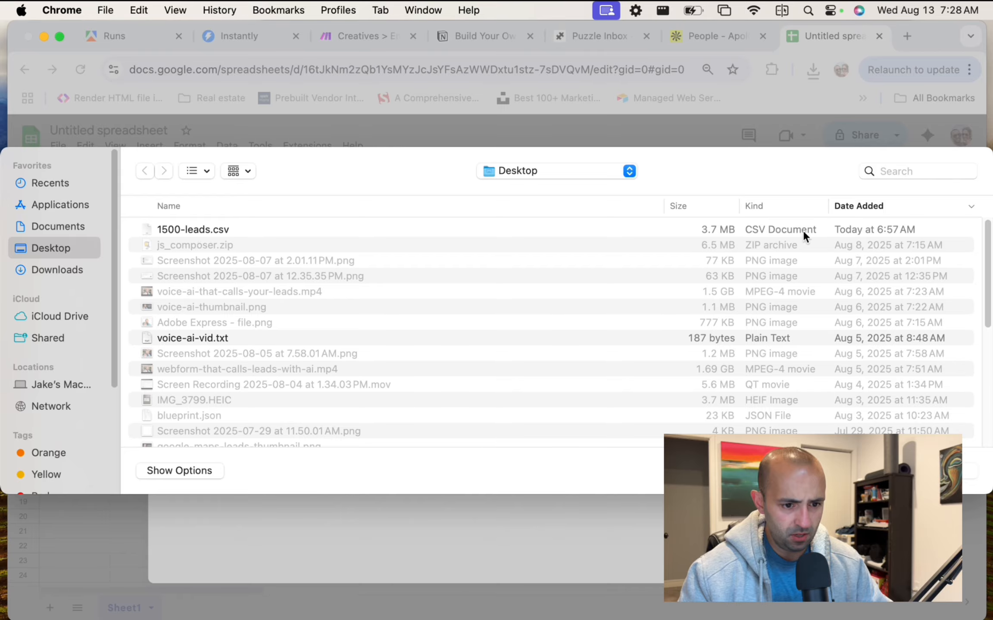
pyautogui.hotkey('ctrl', 'Up')
pyautogui.hotkey('ctrl', 'Up')
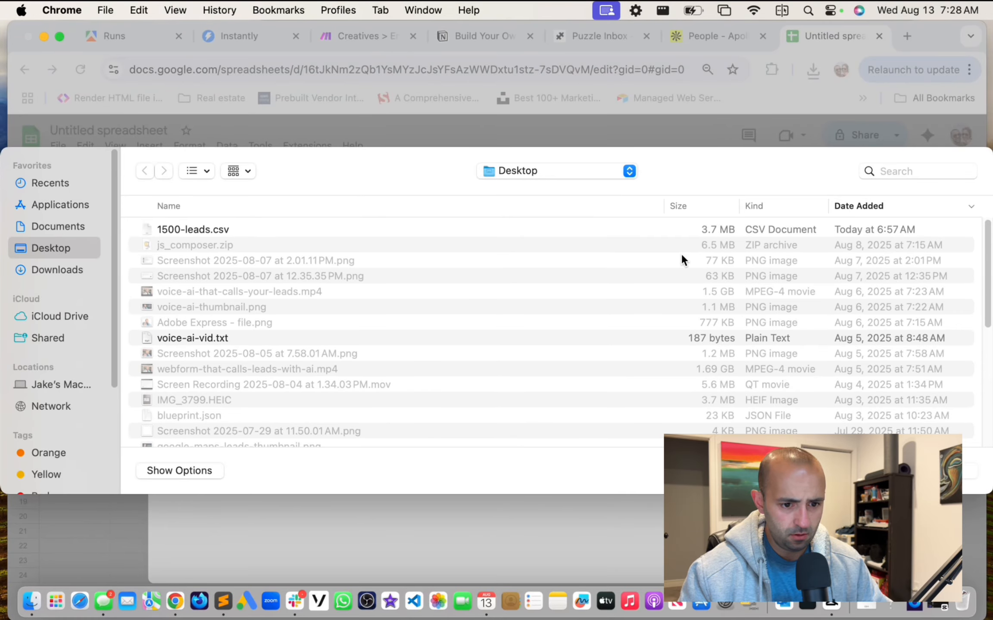
pyautogui.doubleClick(700, 229)
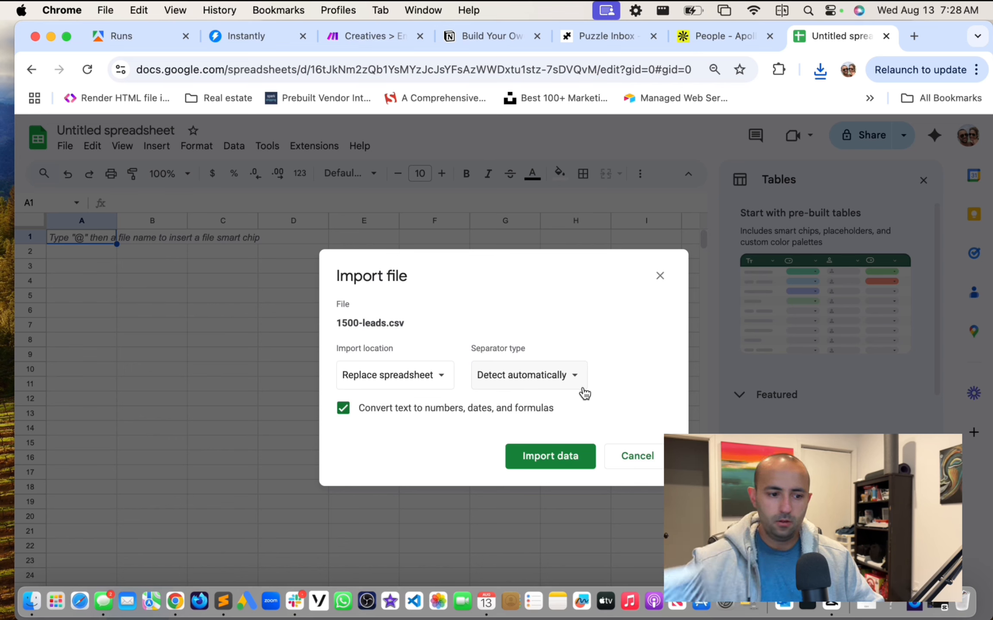
pyautogui.click(377, 370)
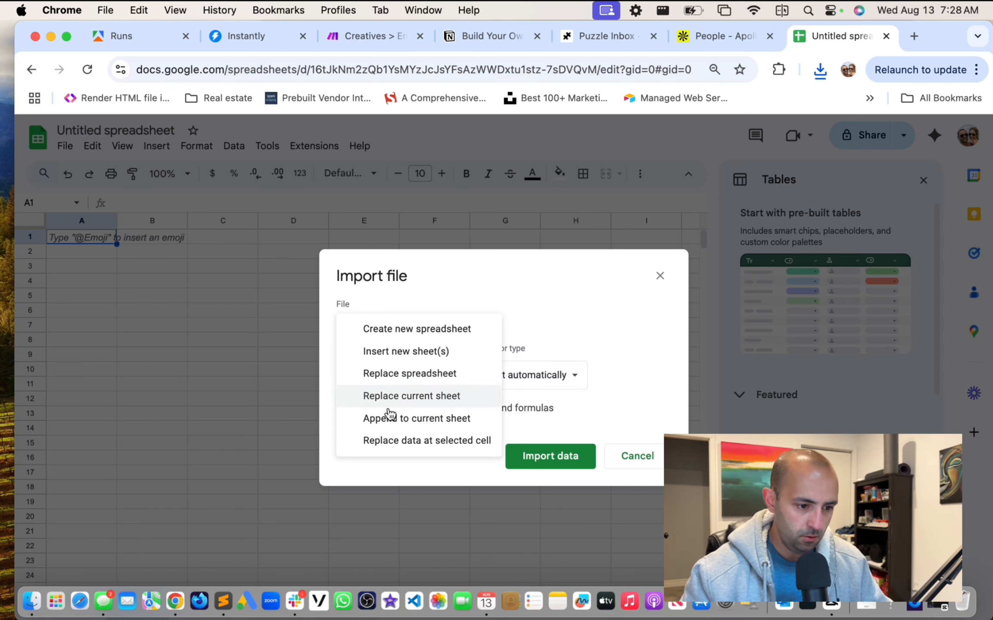
pyautogui.click(419, 421)
pyautogui.click(556, 460)
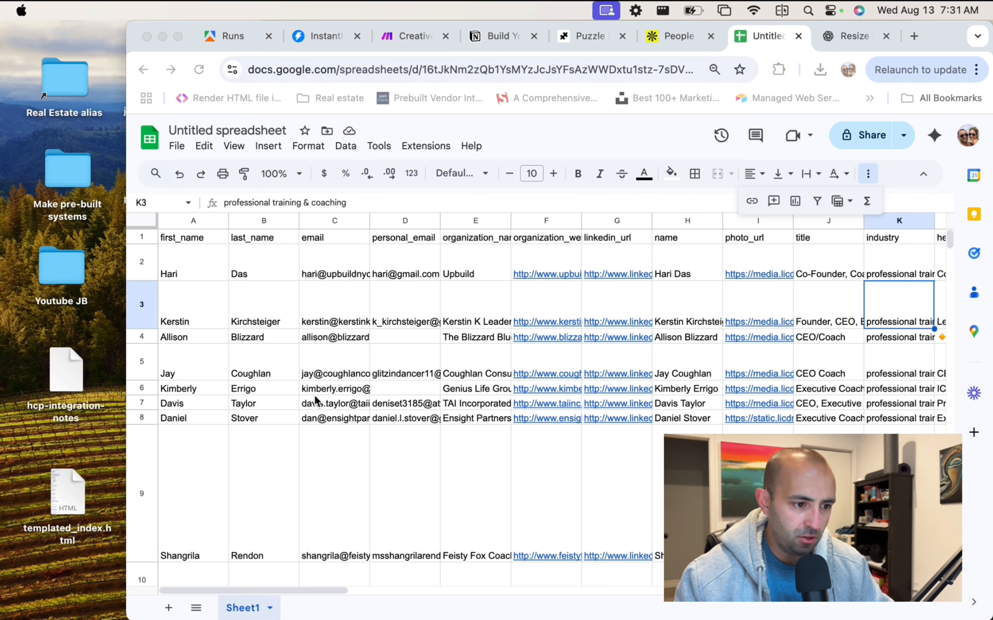
# Check the imported first_name and last_name headers and the first lead's name values.
pyautogui.click(194, 261)
pyautogui.click(215, 238)
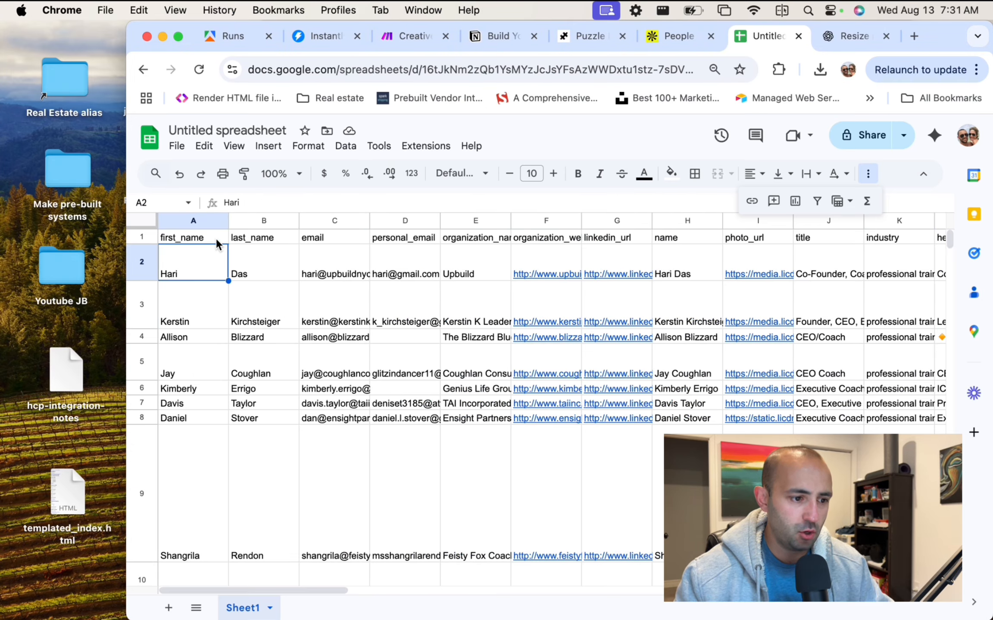
pyautogui.hscroll(1, 215, 237)
pyautogui.press('Right')
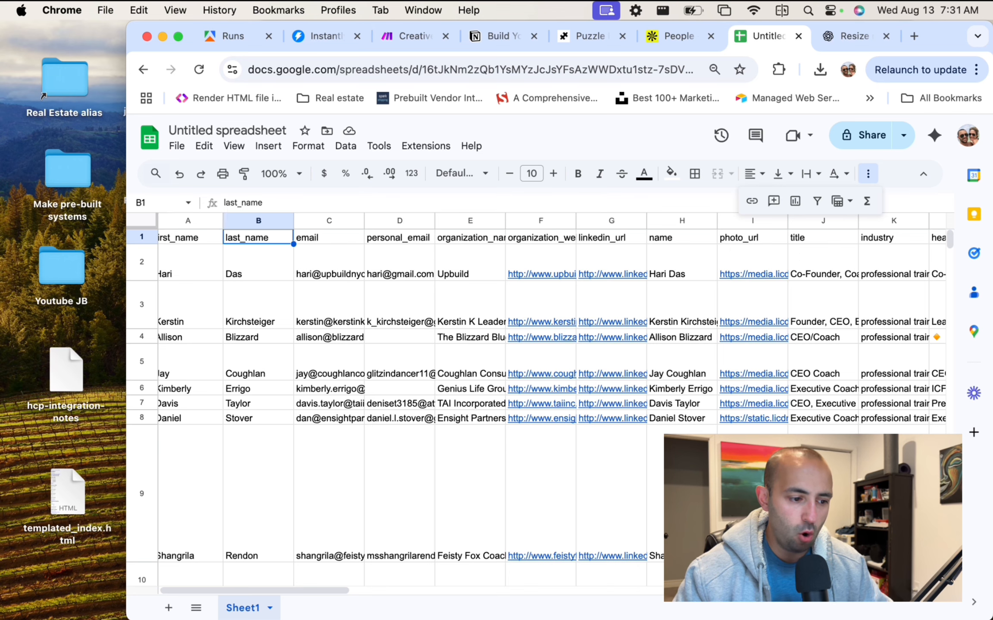
pyautogui.press('Left')
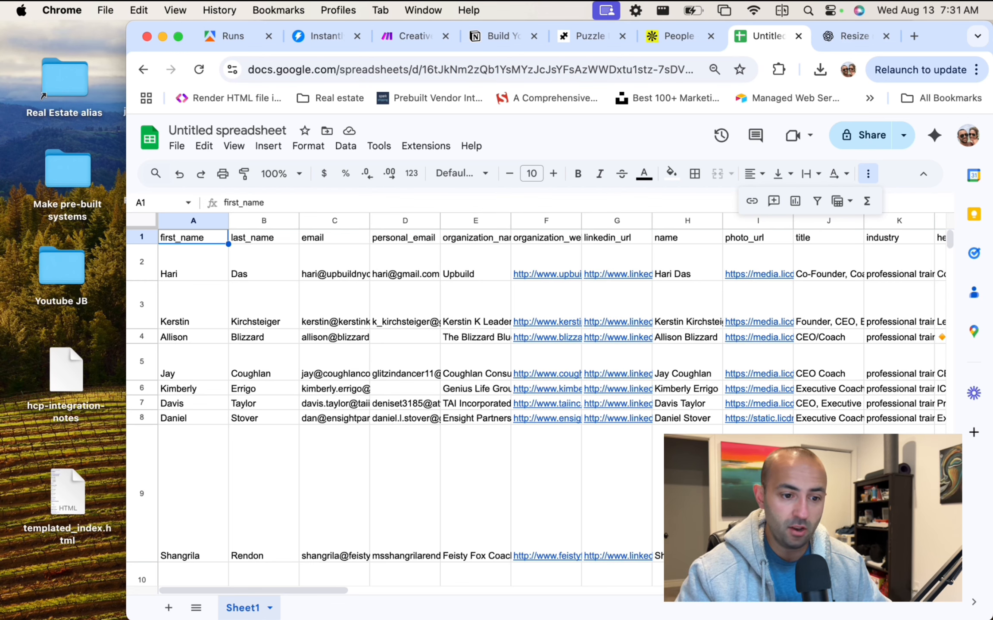
pyautogui.press('Down')
pyautogui.press('Right')
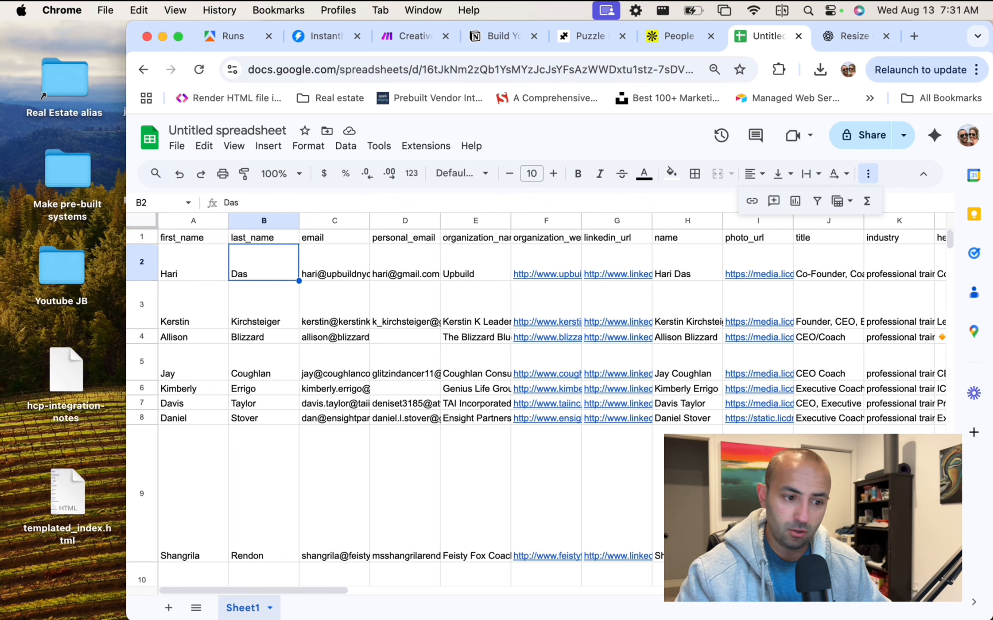
pyautogui.press('Left')
pyautogui.press('Up')
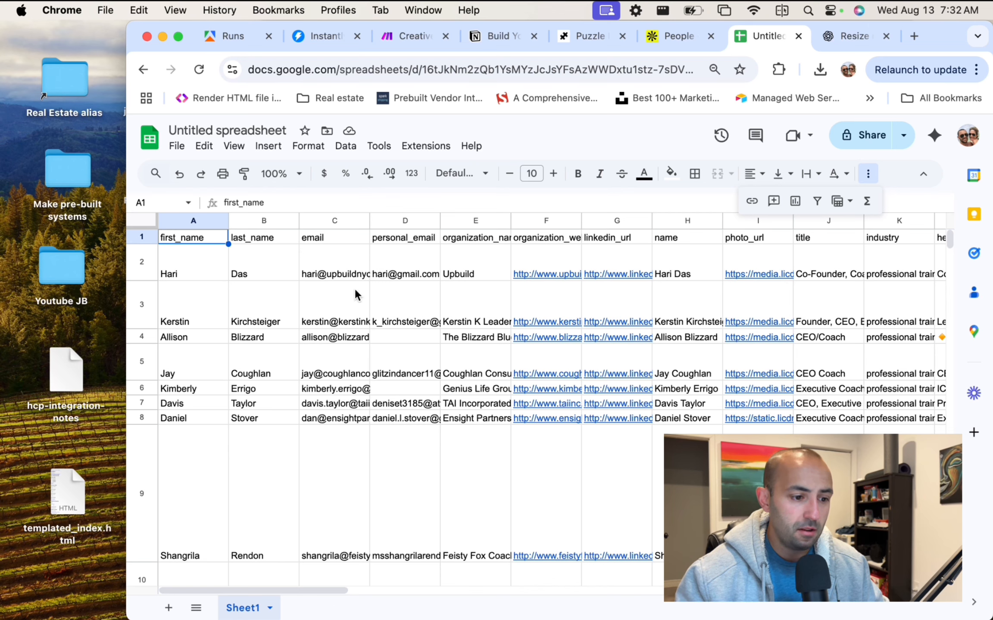
pyautogui.click(225, 268)
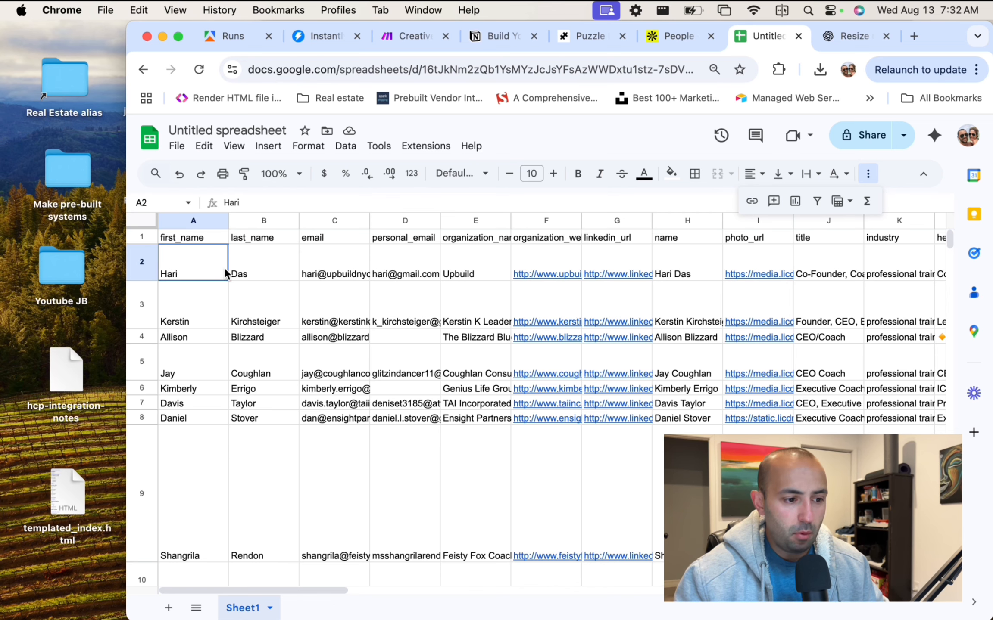
pyautogui.click(249, 270)
pyautogui.click(319, 272)
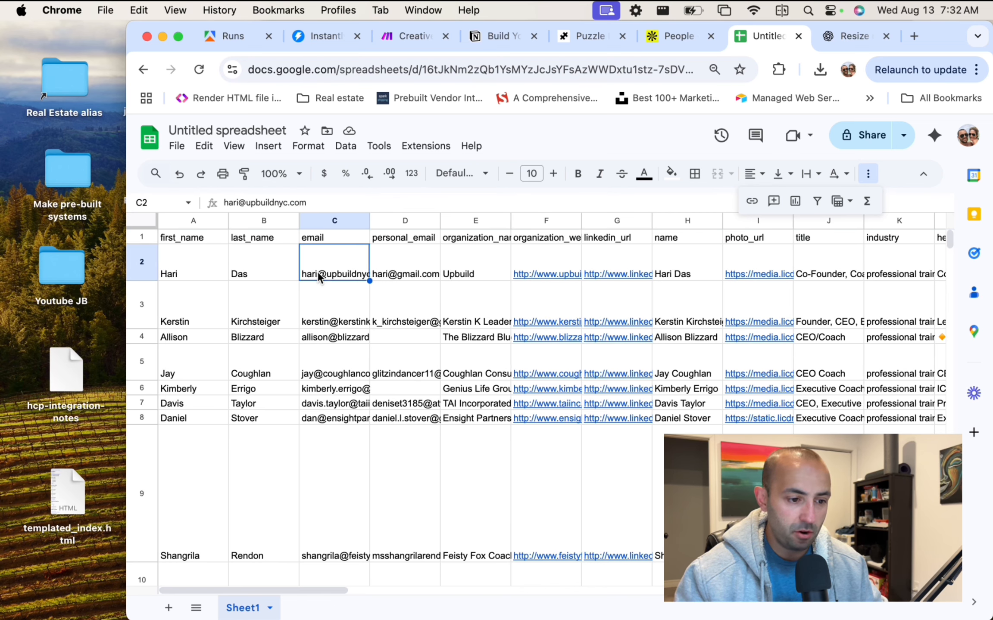
pyautogui.click(397, 273)
pyautogui.click(405, 312)
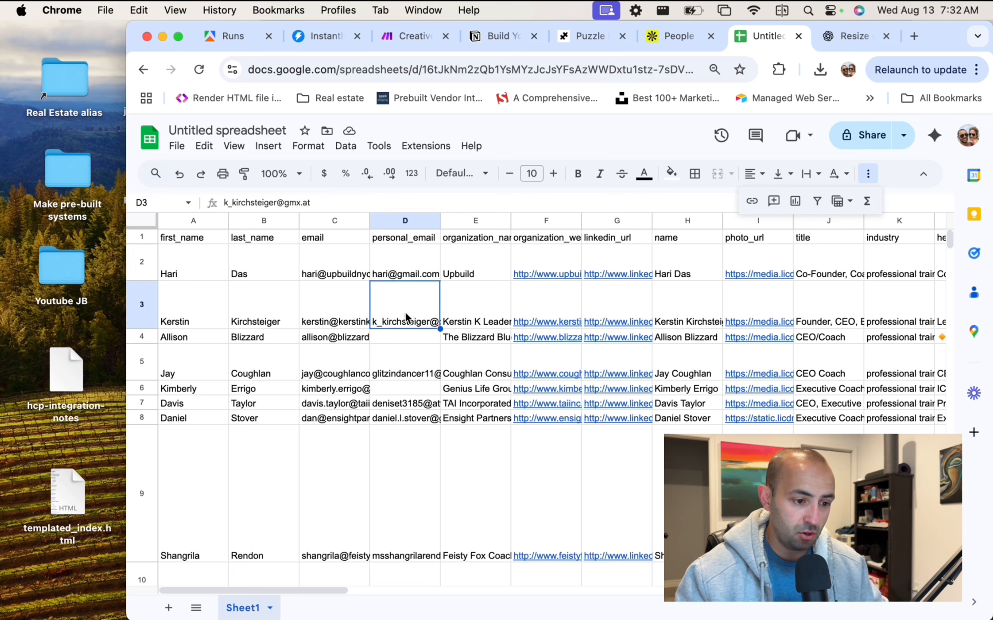
pyautogui.click(396, 350)
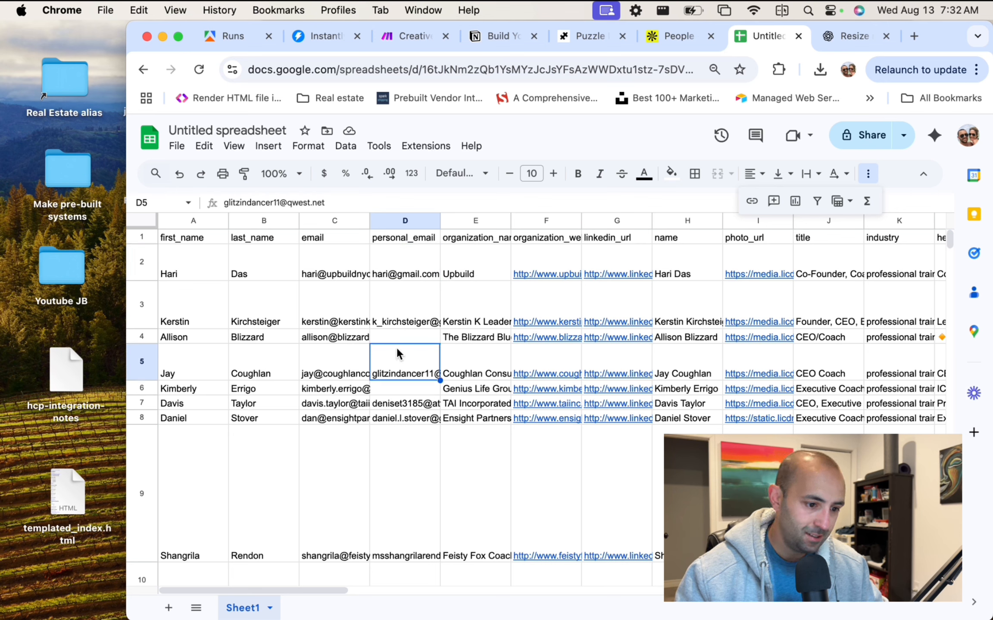
pyautogui.click(326, 355)
pyautogui.click(417, 357)
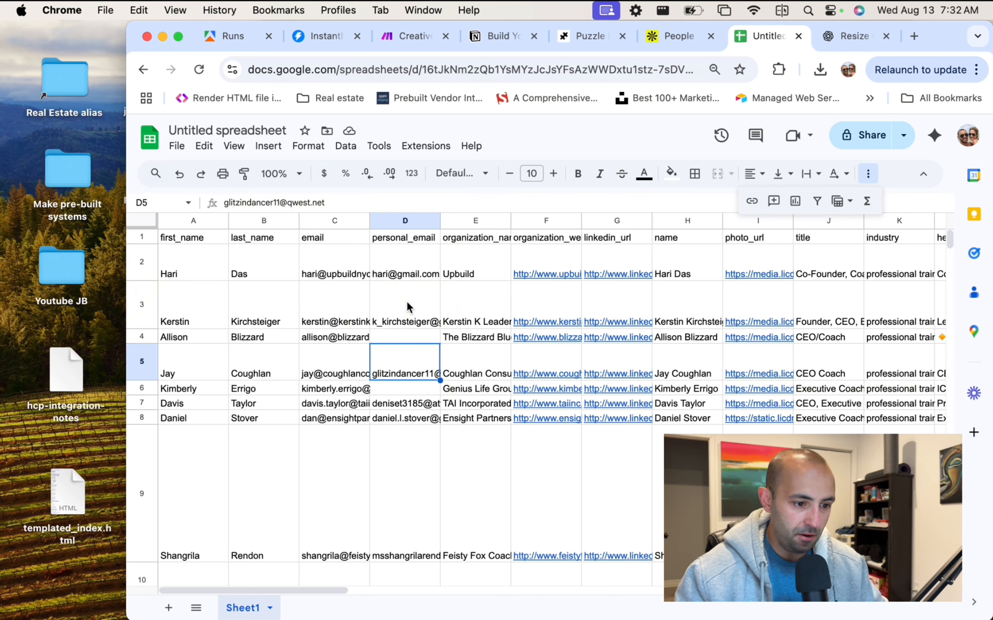
pyautogui.scroll(-10, 407, 306)
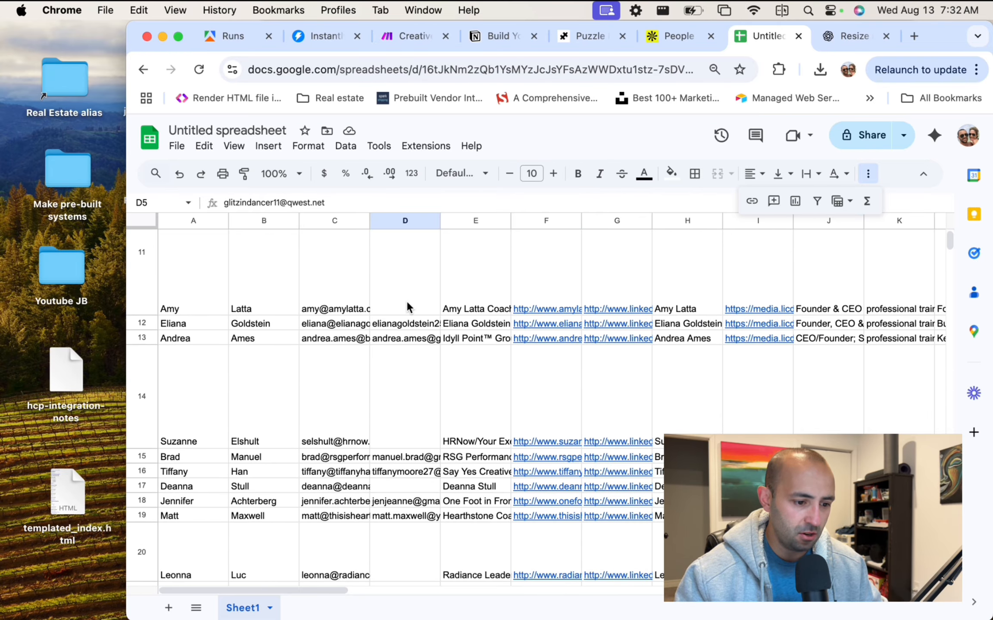
pyautogui.scroll(-12, 406, 302)
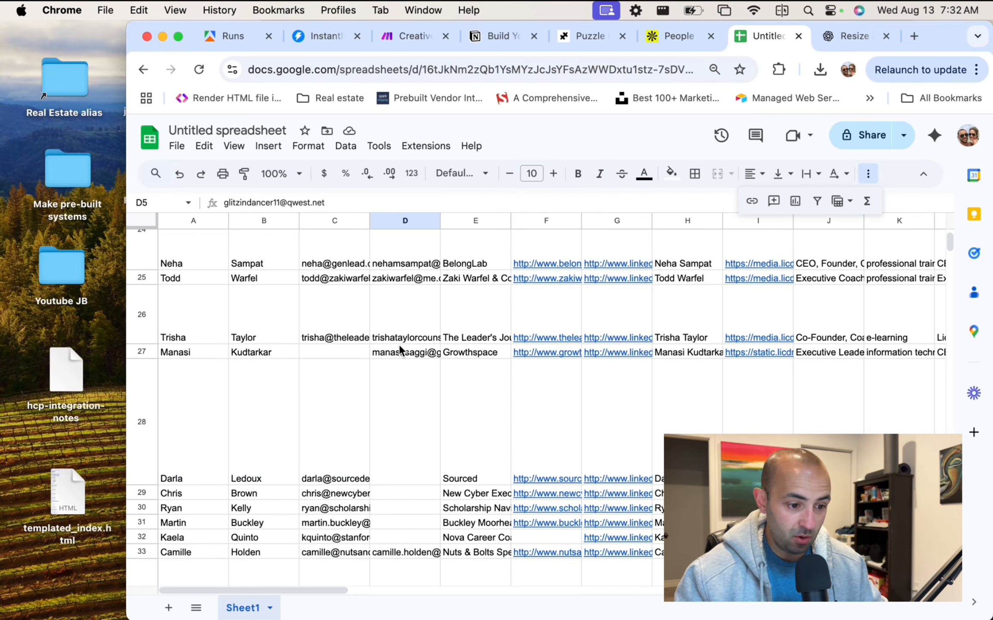
pyautogui.scroll(-5, 401, 350)
pyautogui.scroll(-3, 399, 336)
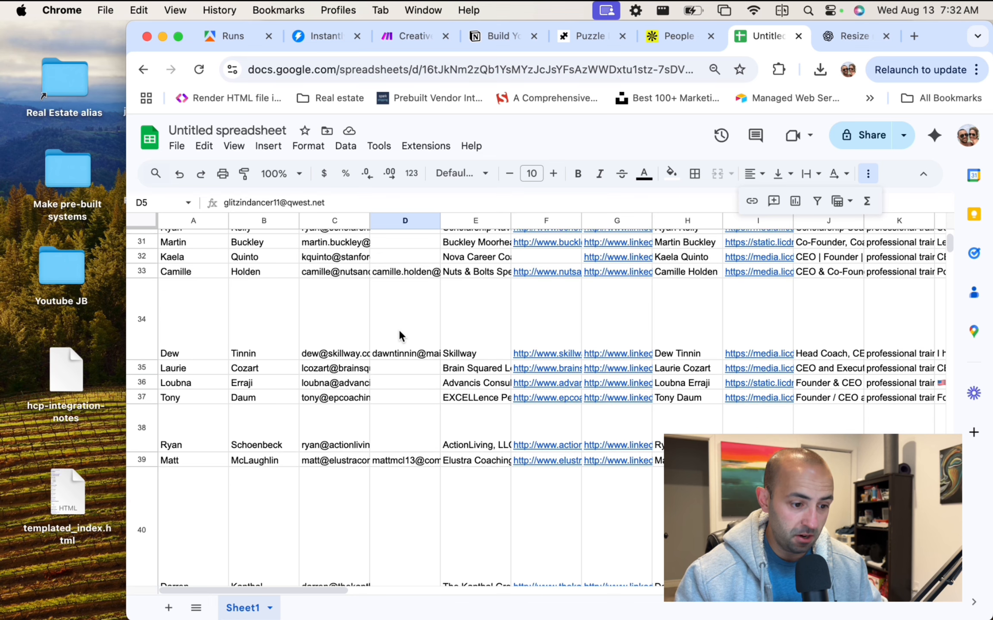
pyautogui.scroll(20, 399, 336)
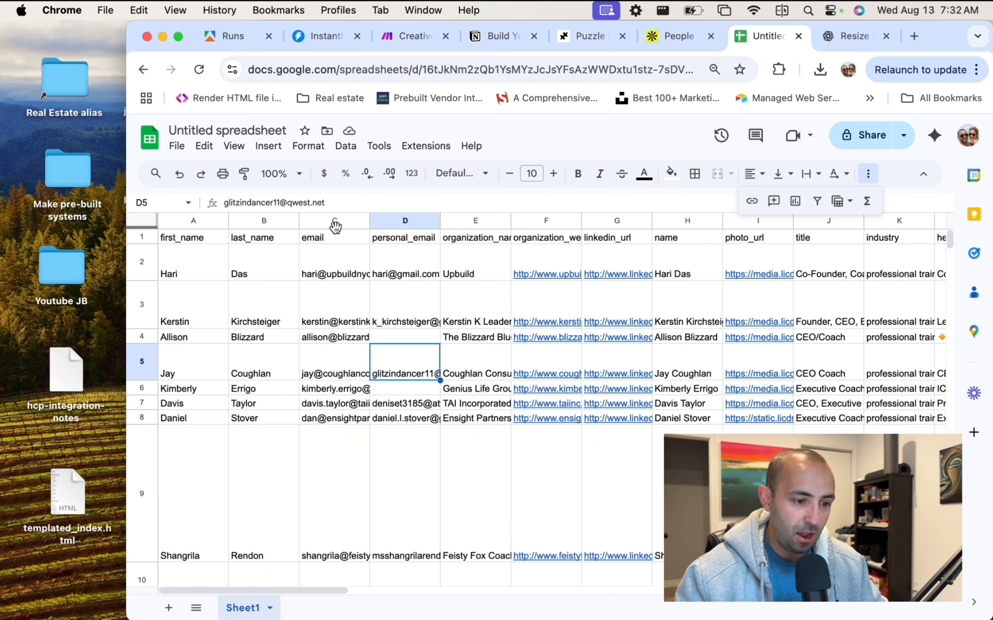
pyautogui.click(333, 269)
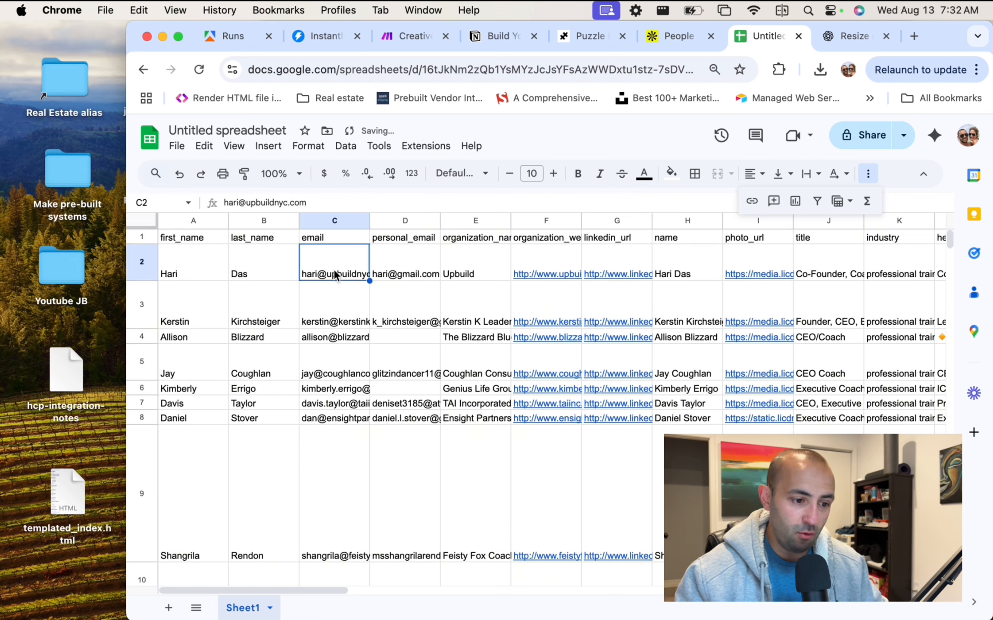
pyautogui.click(410, 221)
pyautogui.click(491, 217)
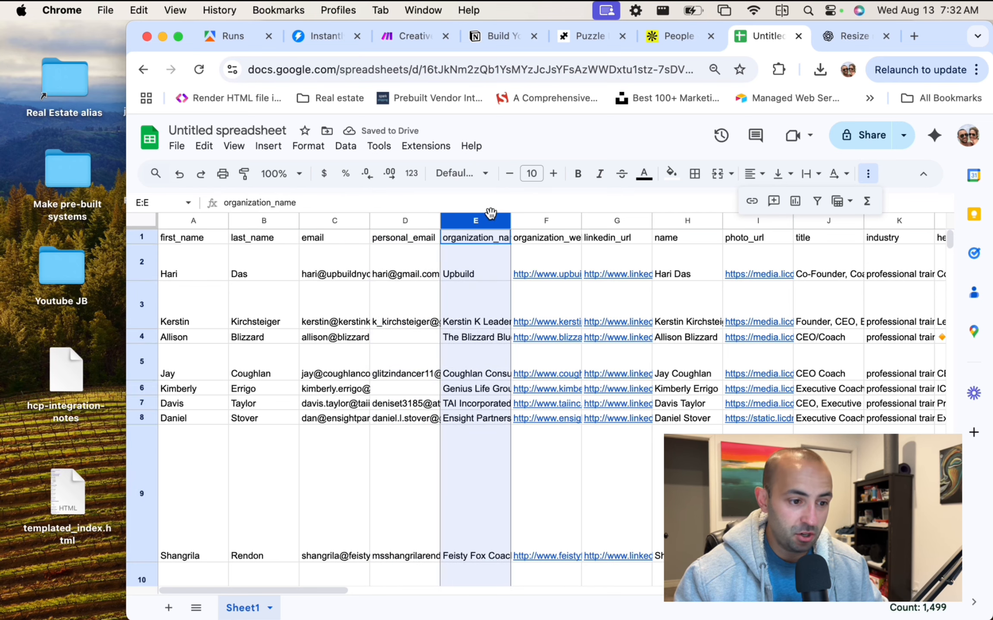
pyautogui.click(538, 218)
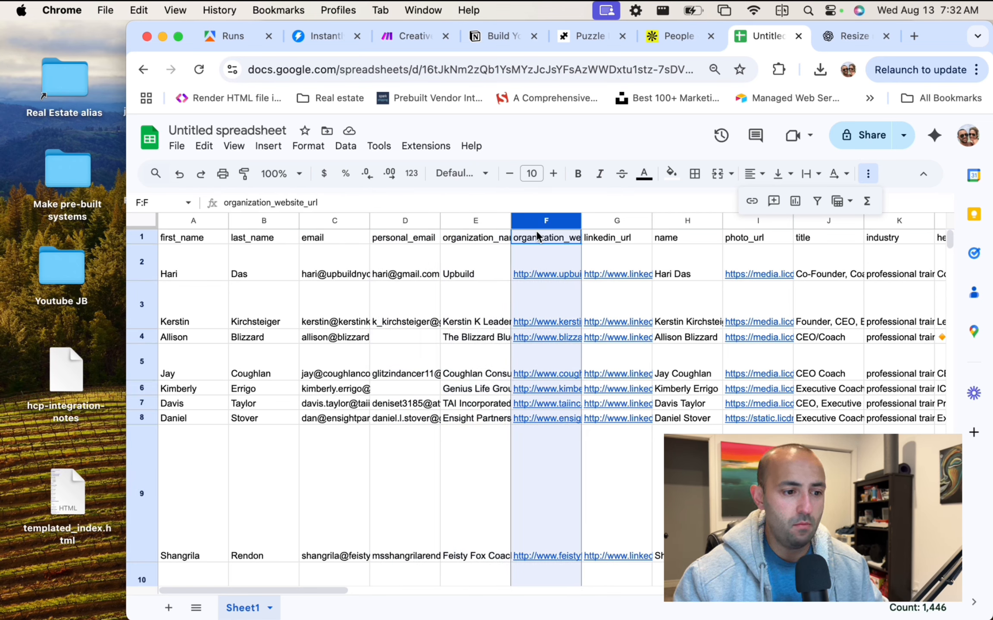
pyautogui.moveTo(564, 336)
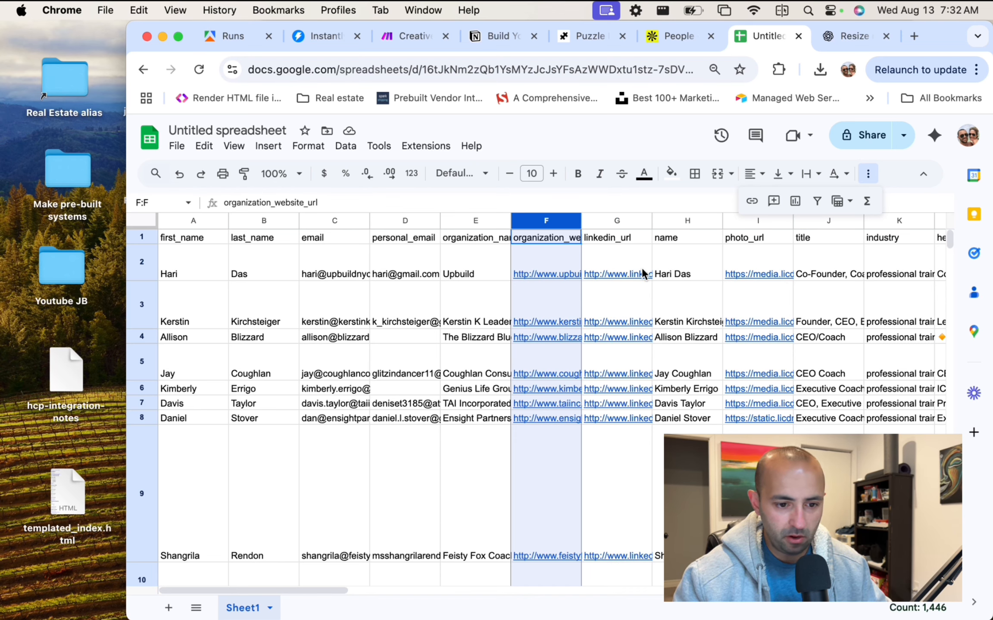
pyautogui.hscroll(2, 683, 264)
# Inspect the leads' photo URLs, opening one profile photo in a new tab and closing it.
pyautogui.click(794, 244)
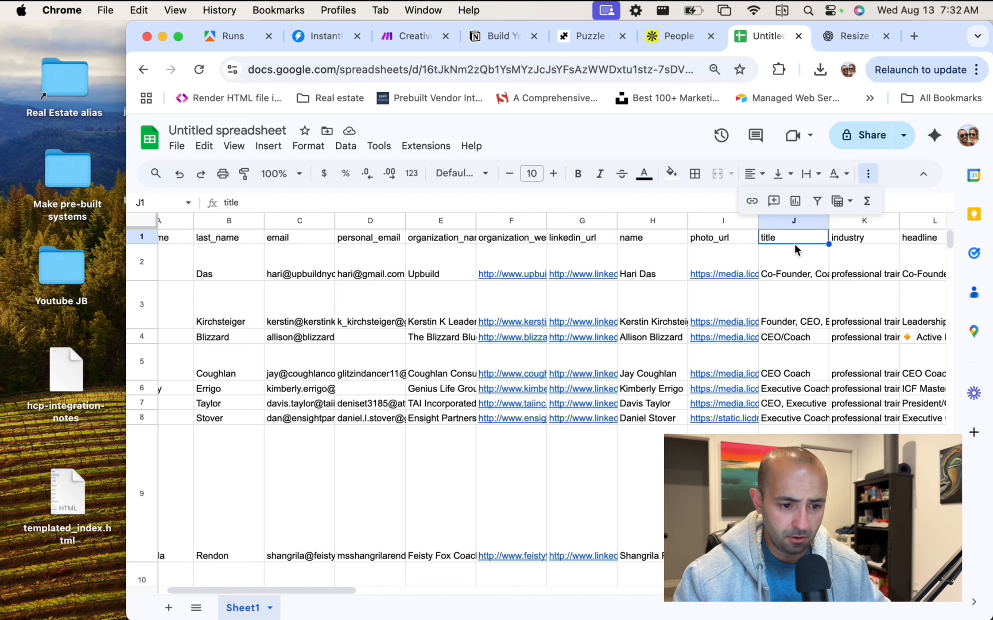
pyautogui.click(718, 274)
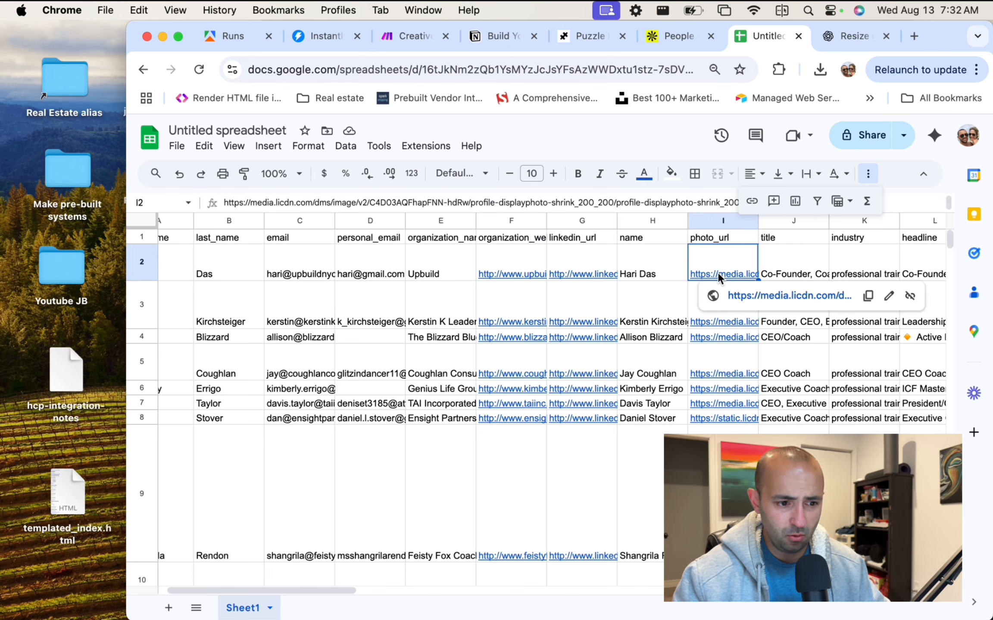
pyautogui.click(736, 321)
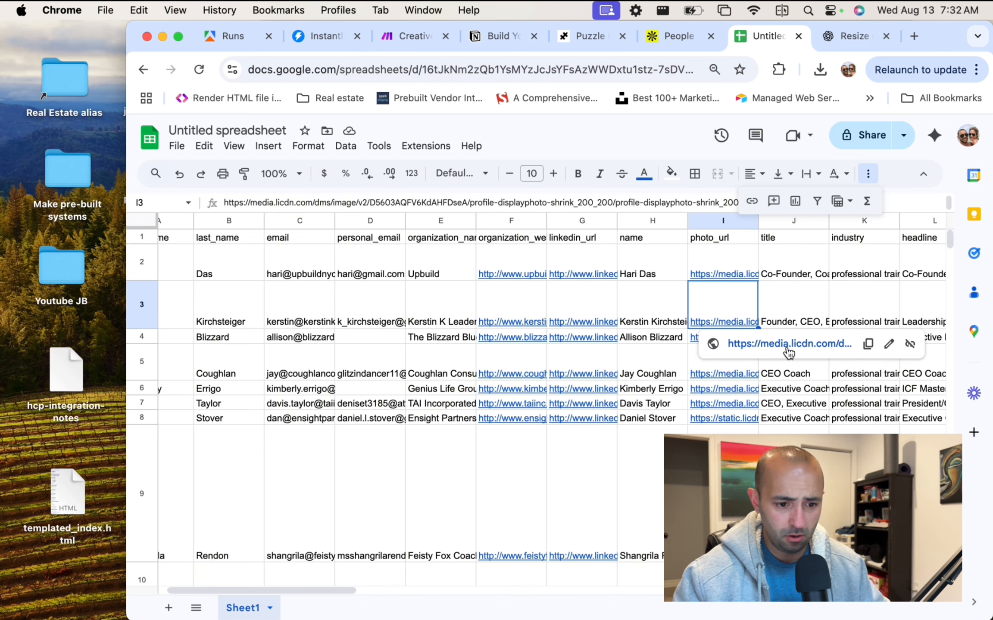
pyautogui.click(786, 344)
pyautogui.click(692, 34)
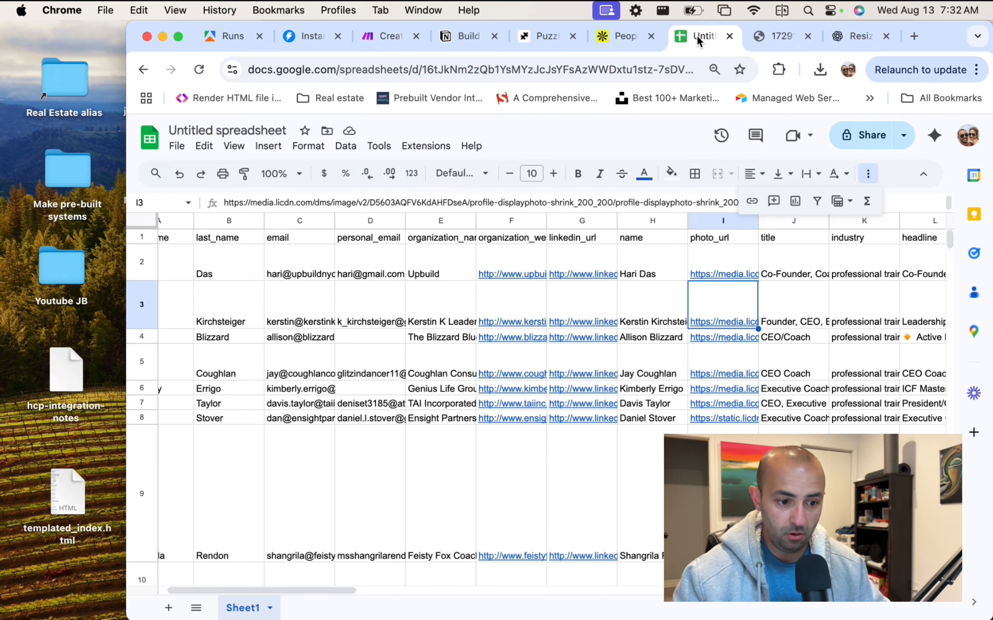
pyautogui.click(804, 36)
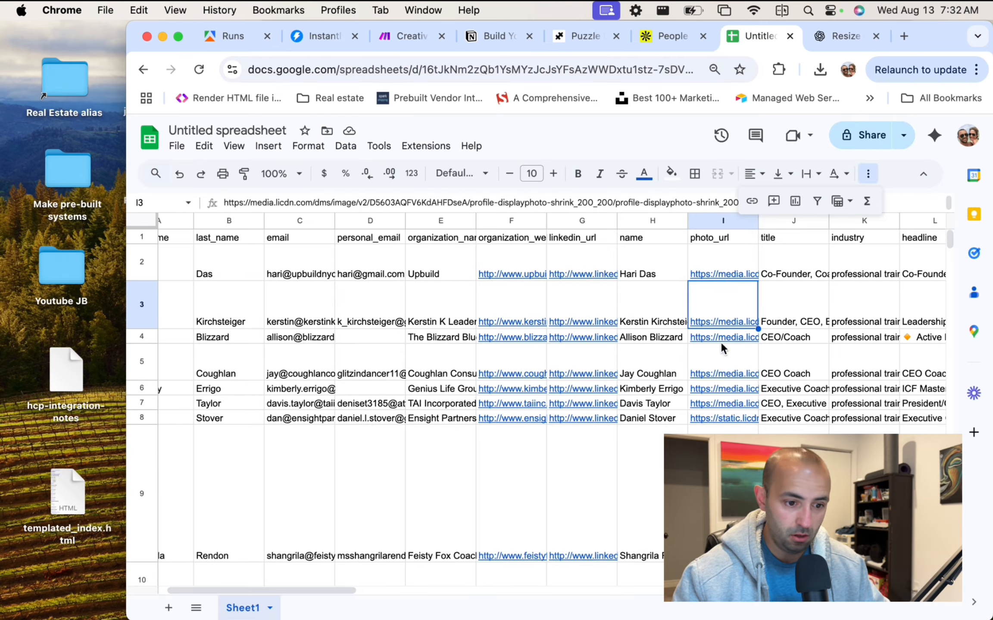
# Delete the photo_url column.
pyautogui.click(715, 222)
pyautogui.scroll(-5, 728, 366)
pyautogui.scroll(-10, 730, 376)
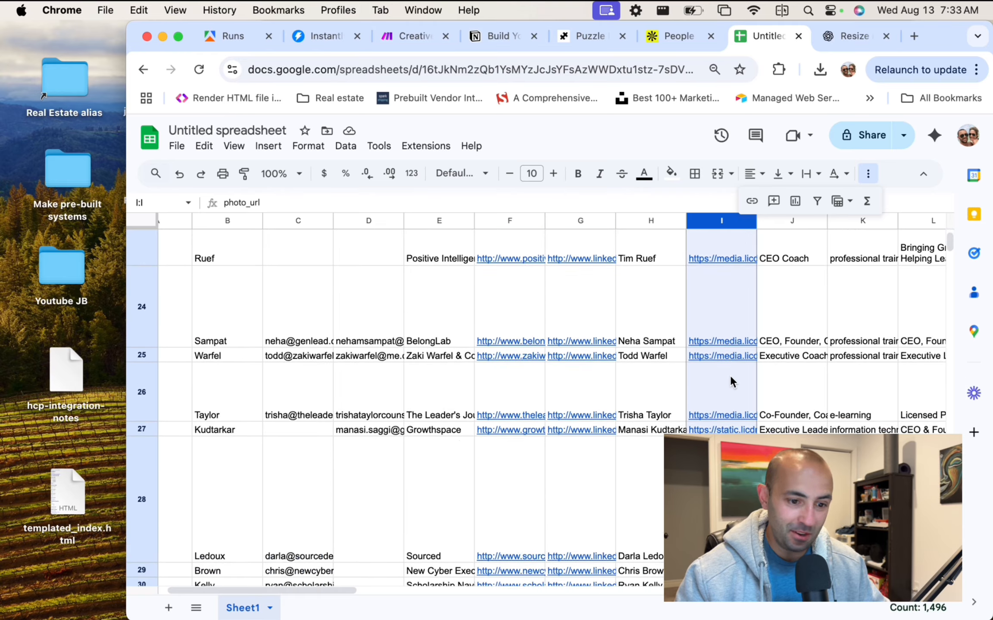
pyautogui.scroll(15, 730, 375)
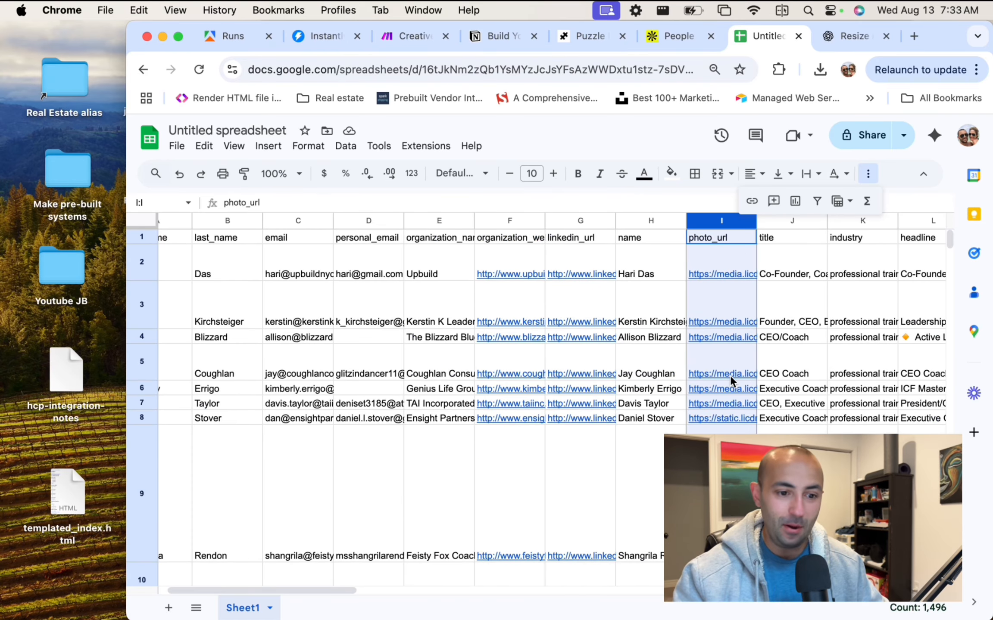
pyautogui.moveTo(714, 247)
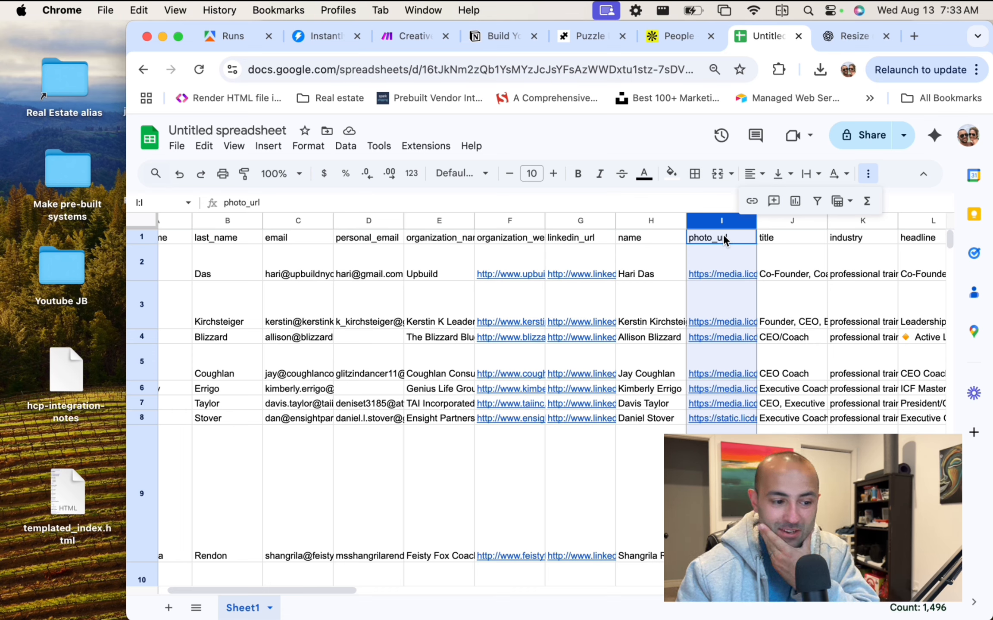
pyautogui.rightClick(721, 247)
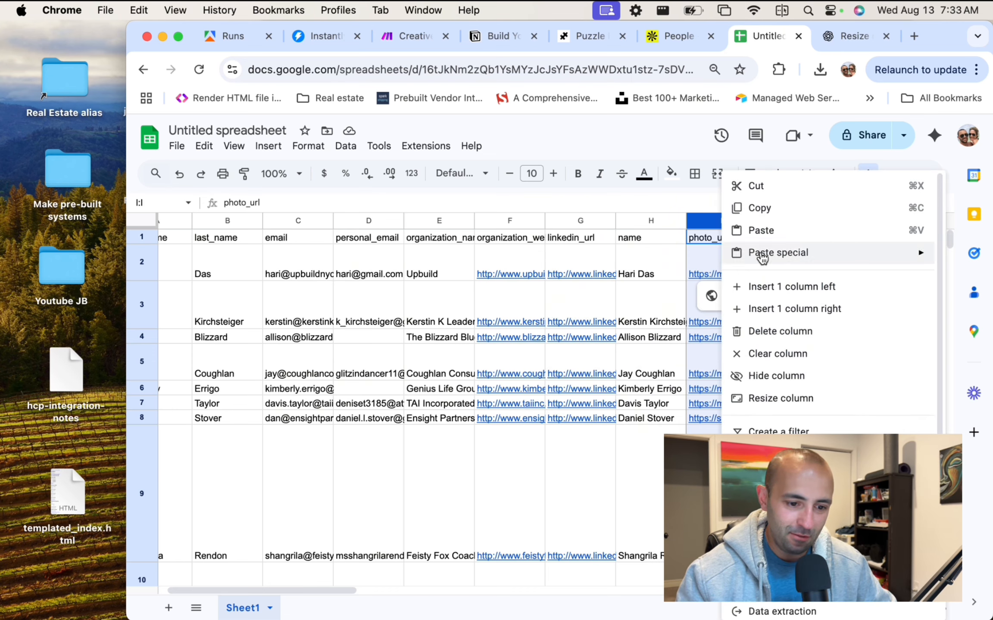
pyautogui.click(790, 341)
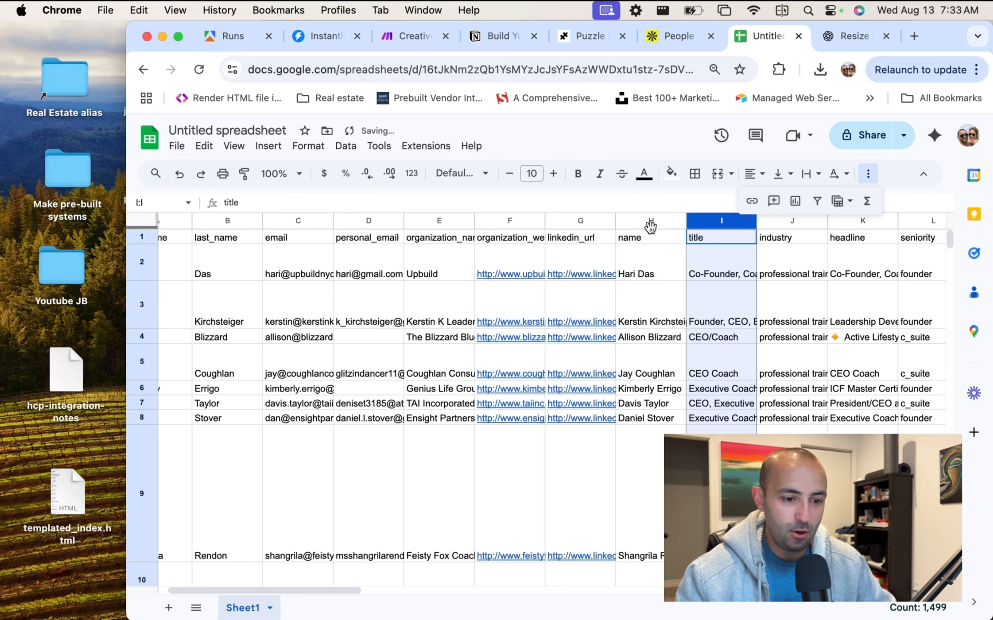
# Delete the industry and name columns.
pyautogui.hscroll(-2, 603, 262)
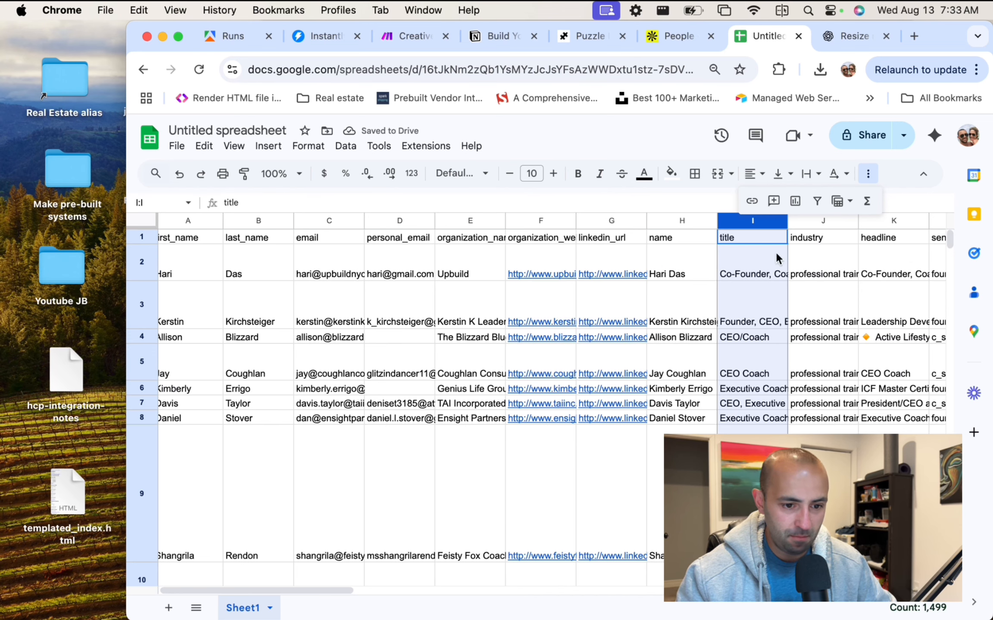
pyautogui.hscroll(3, 775, 252)
pyautogui.hscroll(-1, 840, 237)
pyautogui.click(772, 222)
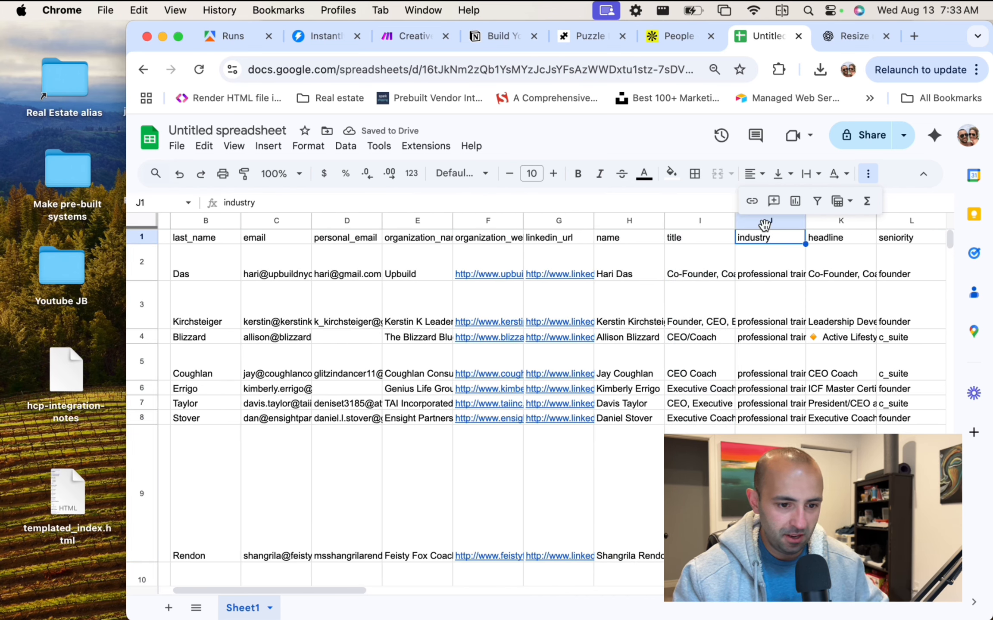
pyautogui.rightClick(775, 235)
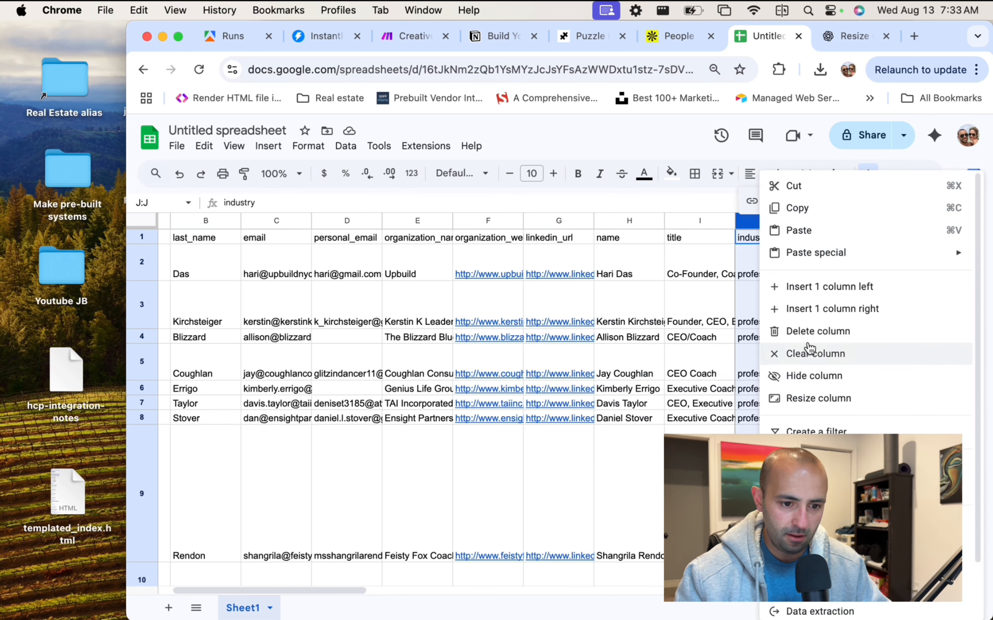
pyautogui.click(810, 331)
pyautogui.click(613, 222)
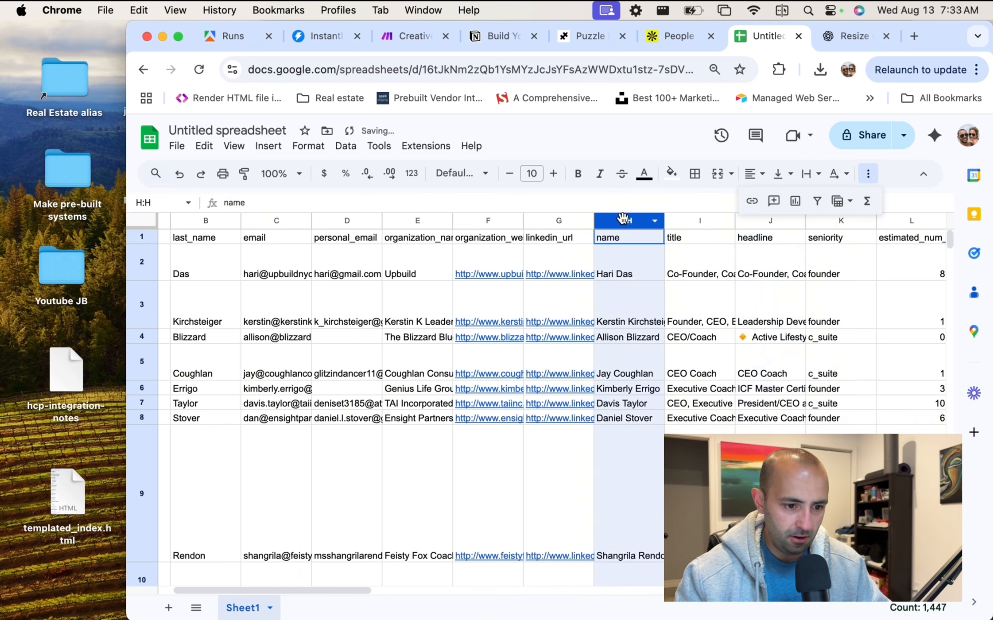
pyautogui.rightClick(629, 279)
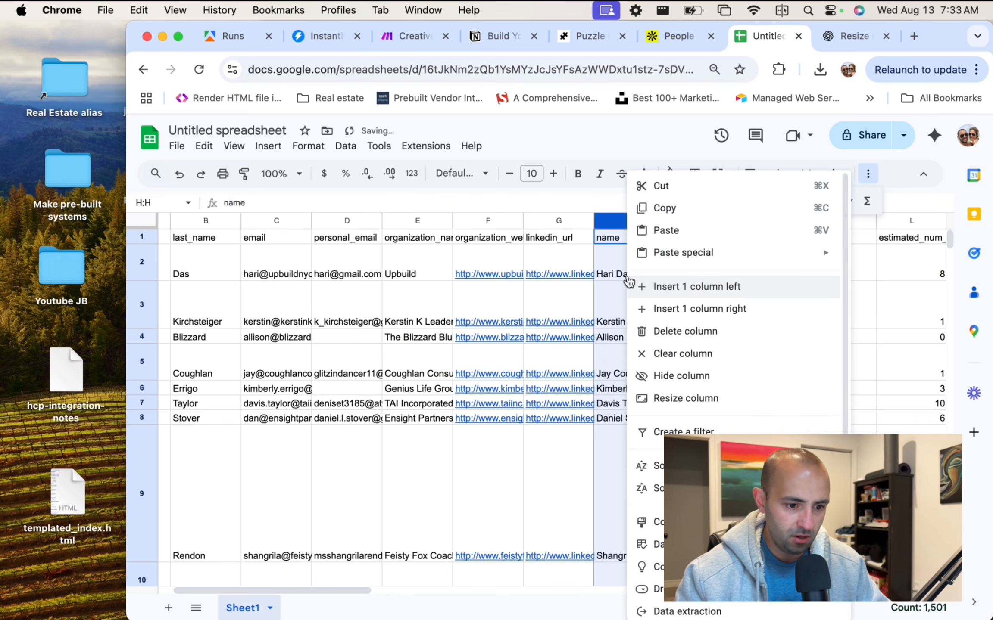
pyautogui.click(689, 332)
# Delete the linkedin_url column.
pyautogui.click(564, 221)
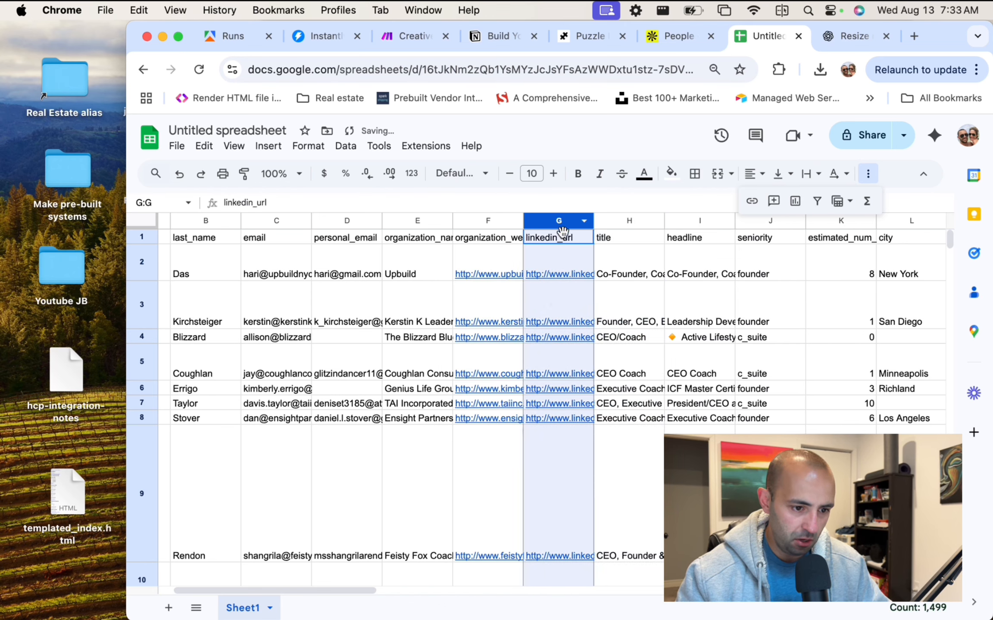
pyautogui.moveTo(553, 292)
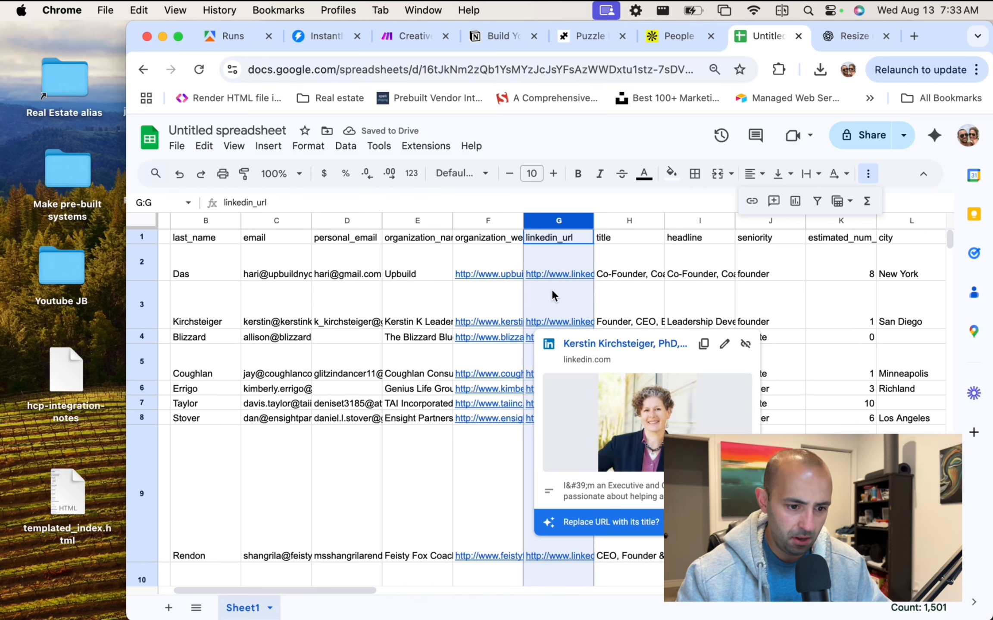
pyautogui.moveTo(485, 360)
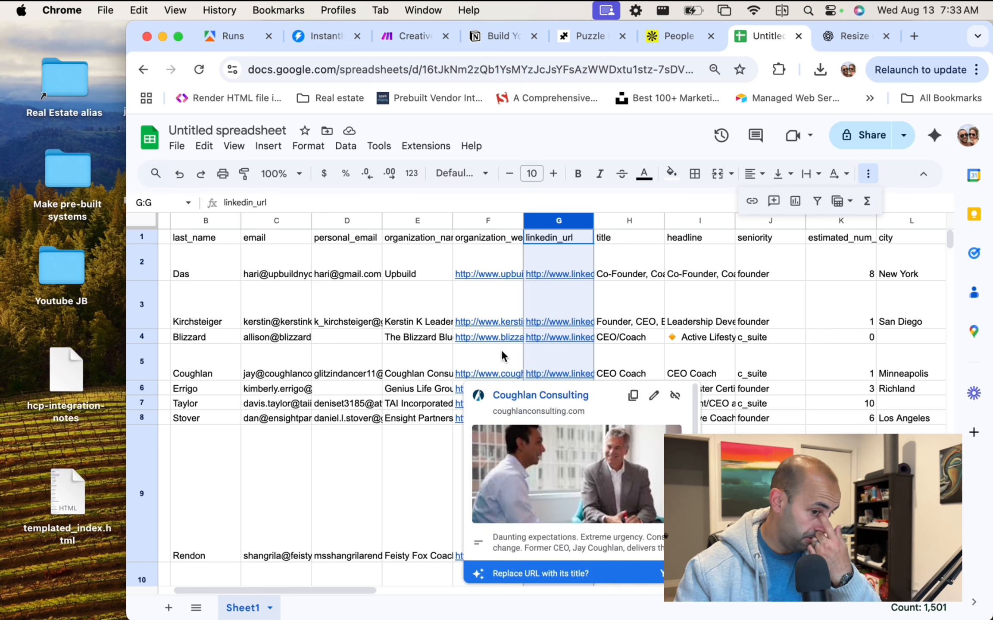
pyautogui.moveTo(589, 276)
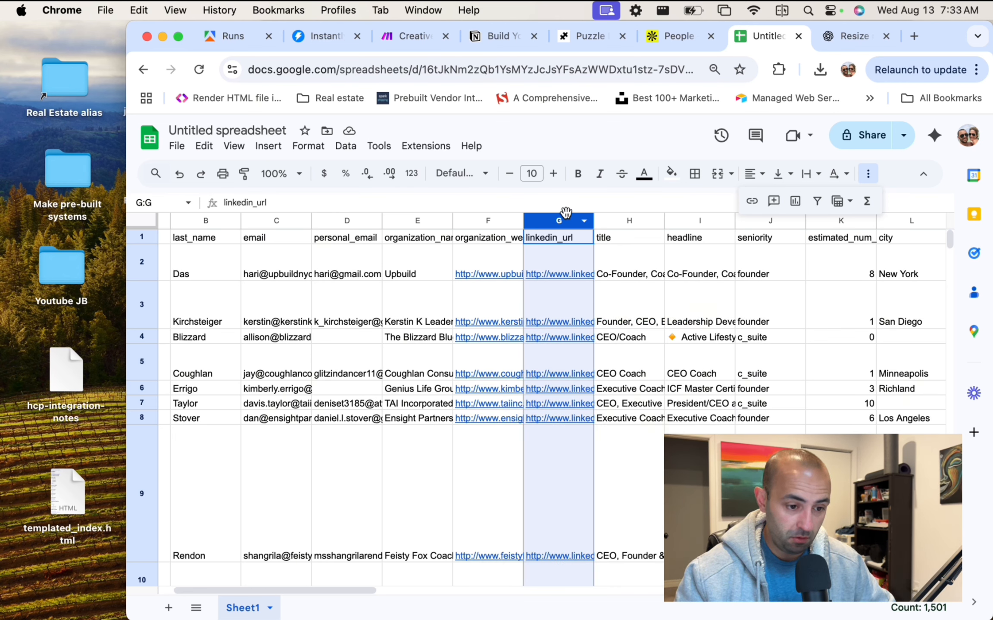
pyautogui.rightClick(554, 250)
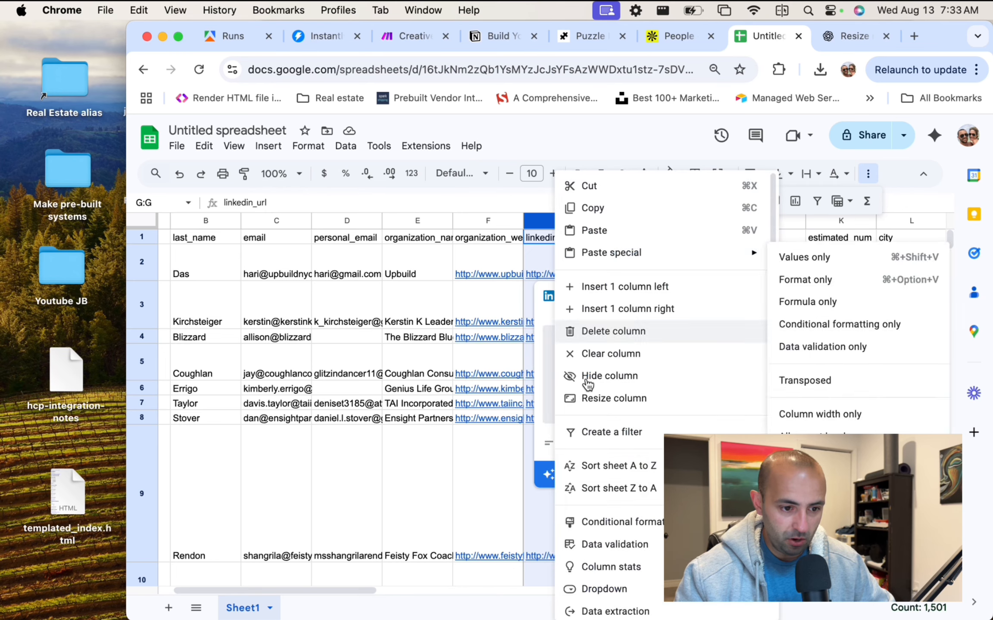
pyautogui.click(613, 330)
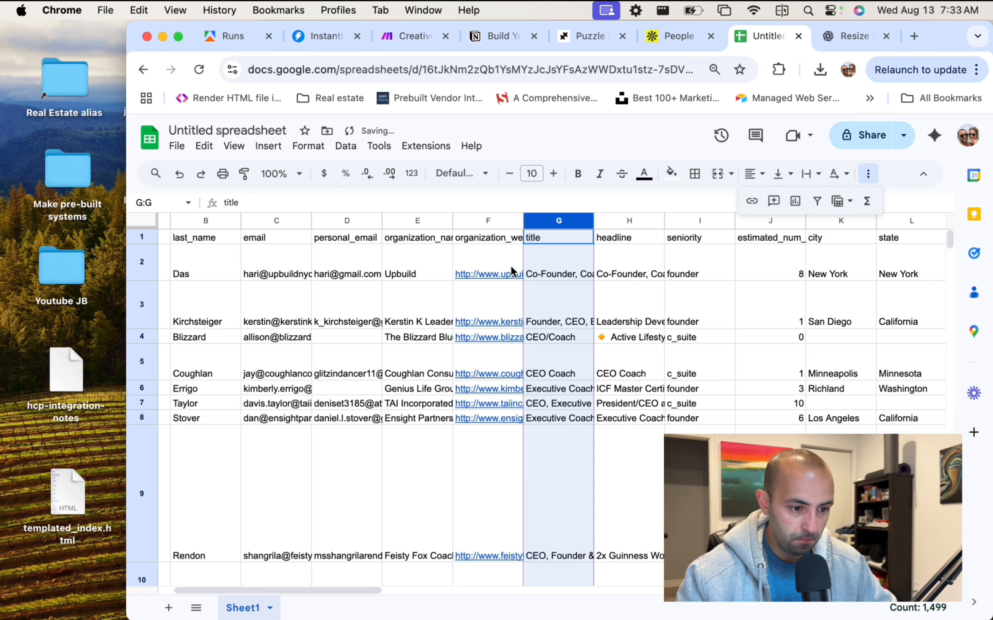
# Select columns I through AN, starting at seniority, and delete them.
pyautogui.hscroll(2, 614, 260)
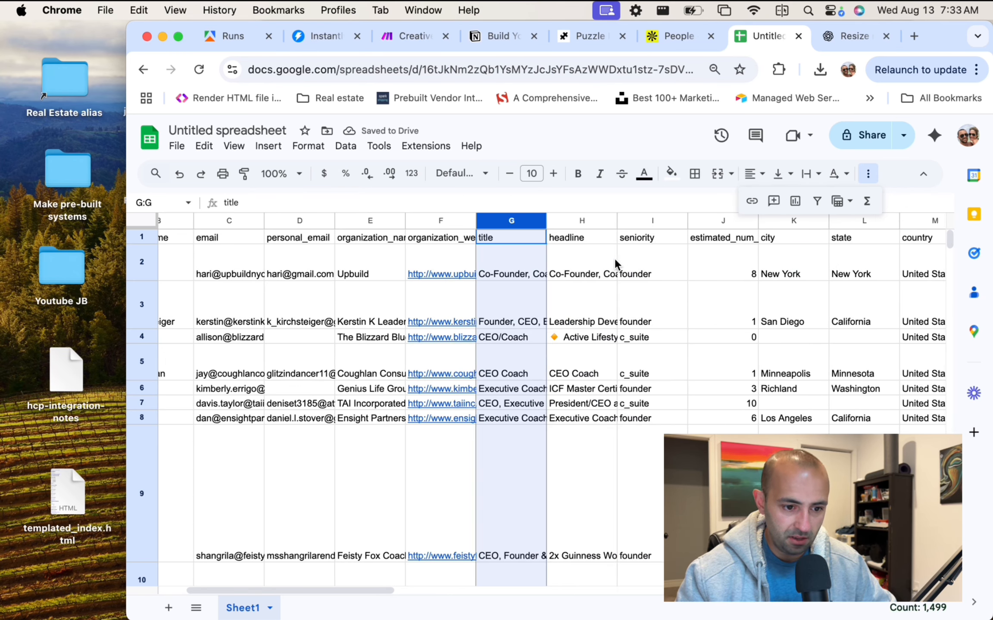
pyautogui.hscroll(2, 615, 258)
pyautogui.click(598, 220)
pyautogui.hscroll(1, 693, 253)
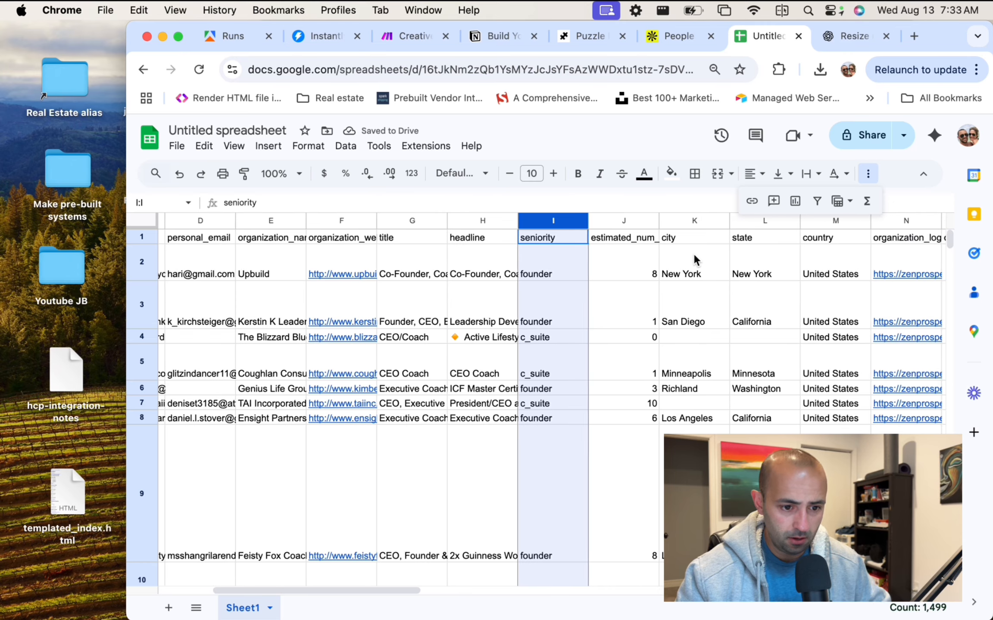
pyautogui.hscroll(1, 692, 253)
pyautogui.keyDown('shift'); pyautogui.click(624, 221); pyautogui.keyUp('shift')
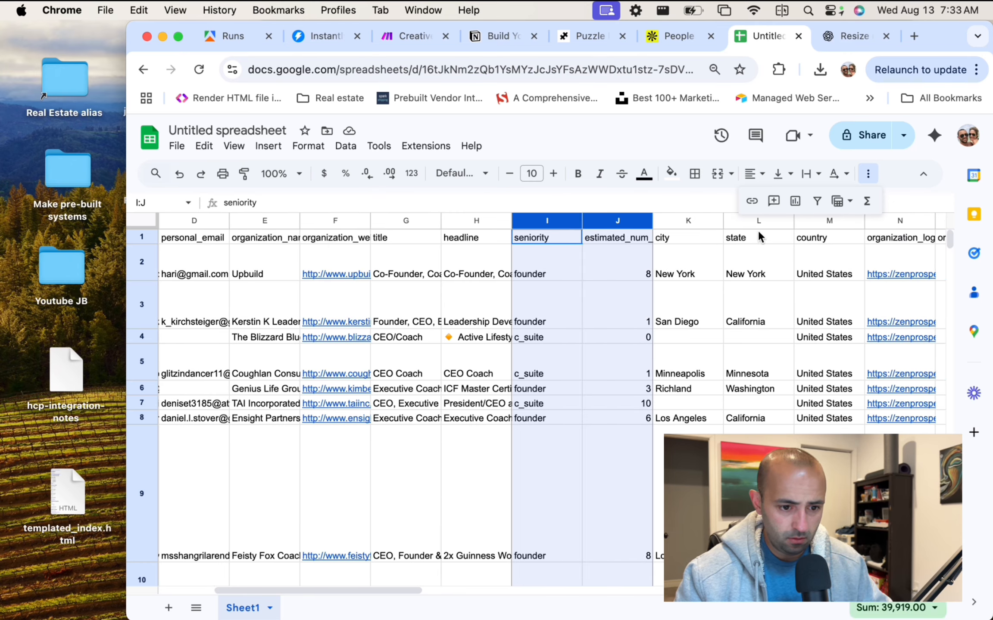
pyautogui.keyDown('shift'); pyautogui.click(691, 222); pyautogui.keyUp('shift')
pyautogui.hscroll(3, 810, 236)
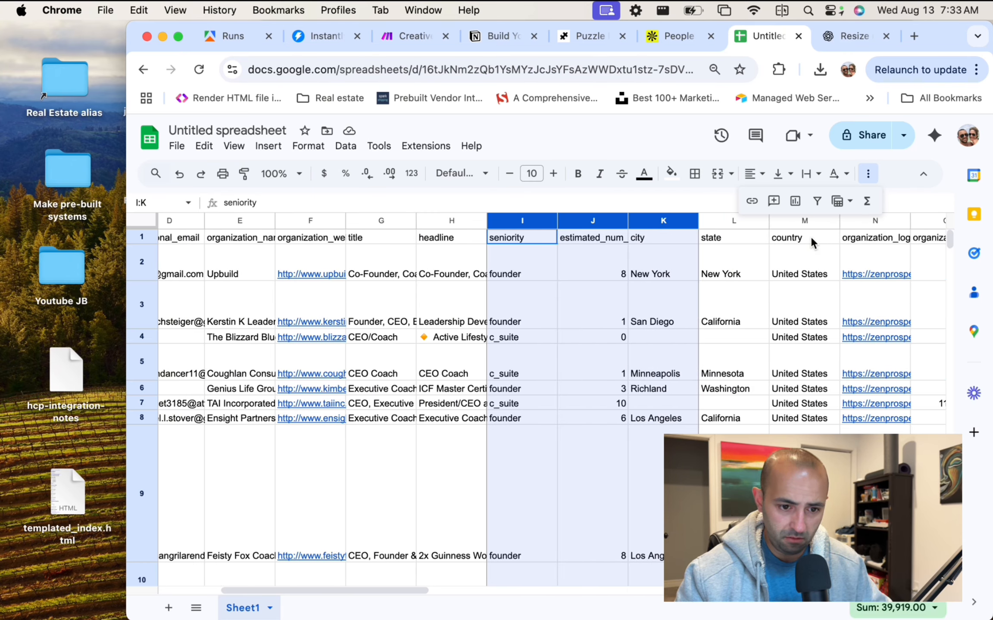
pyautogui.hscroll(4, 811, 237)
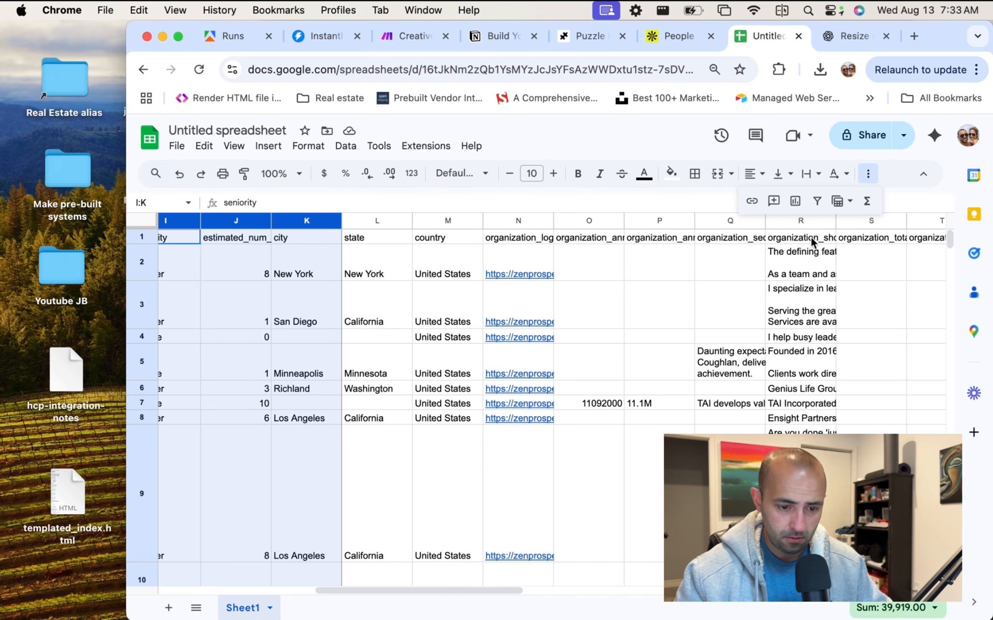
pyautogui.hscroll(7, 810, 237)
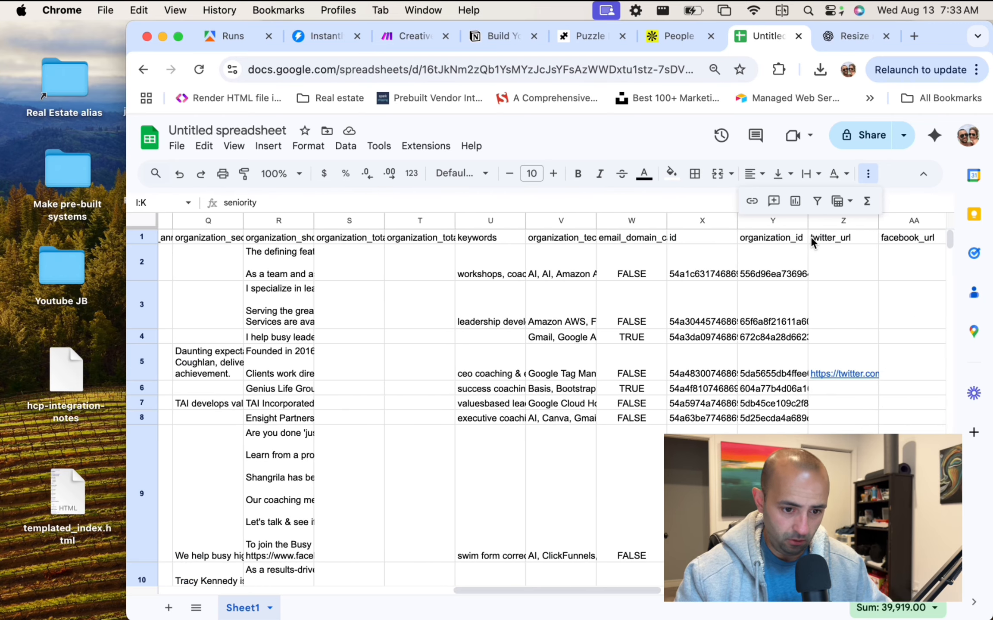
pyautogui.hscroll(14, 810, 237)
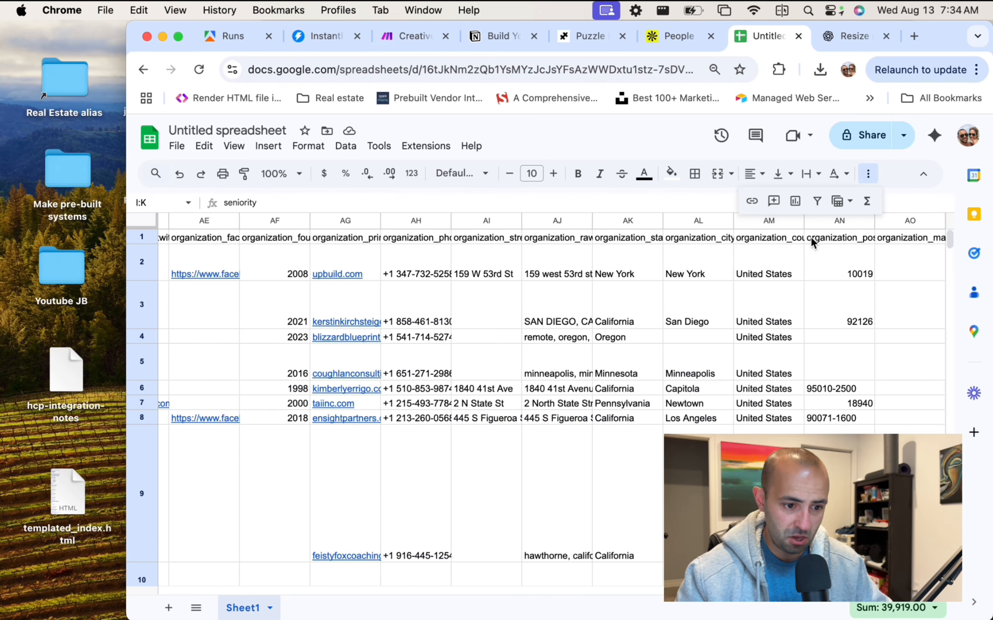
pyautogui.keyDown('shift'); pyautogui.click(843, 222); pyautogui.keyUp('shift')
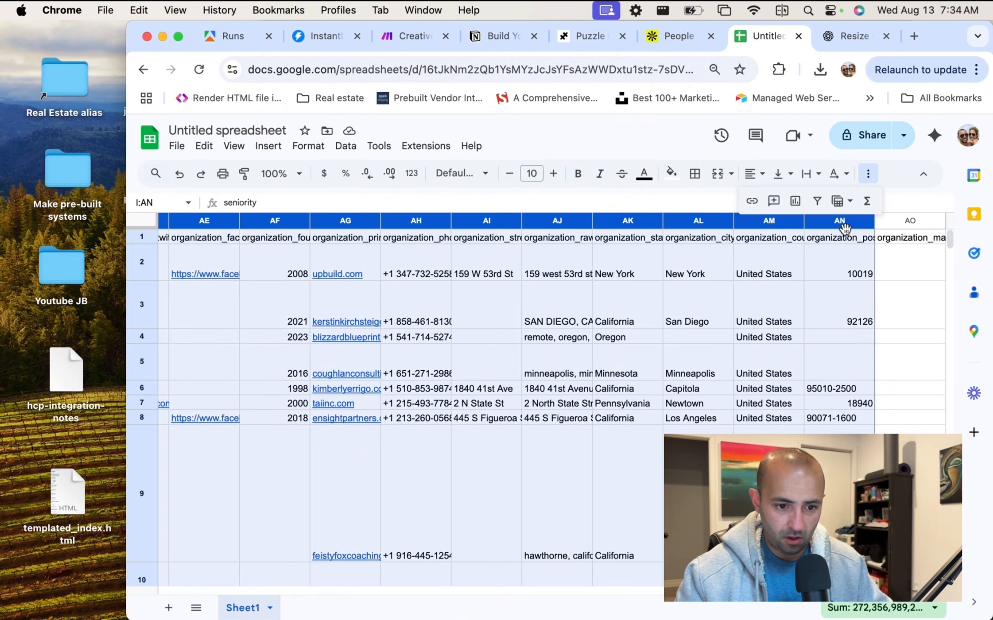
pyautogui.rightClick(845, 227)
pyautogui.click(855, 330)
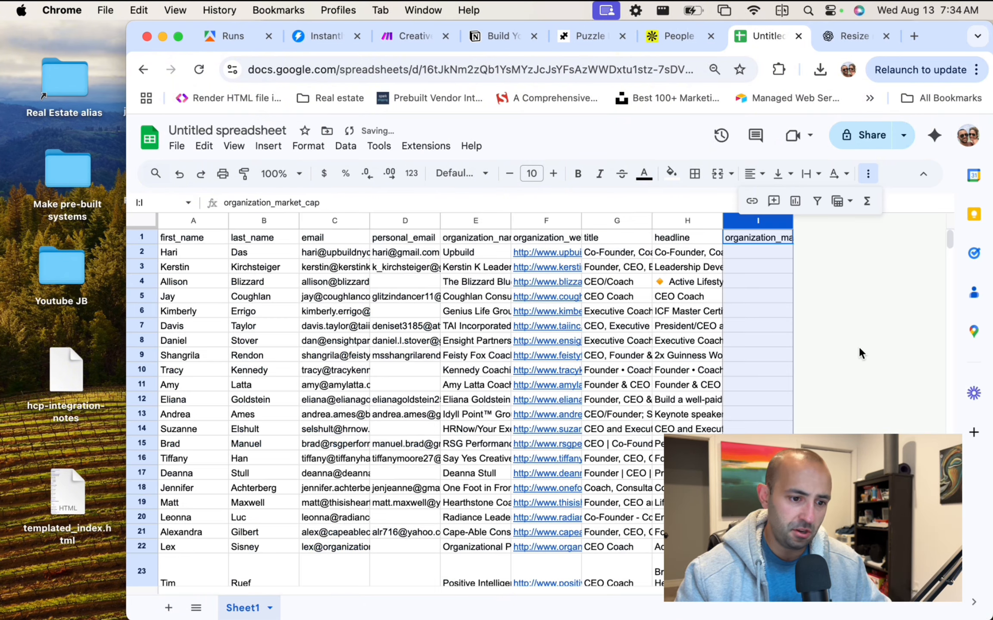
# Compare the email and personal email values, then delete the personal_email column.
pyautogui.scroll(-3, 756, 331)
pyautogui.scroll(3, 756, 321)
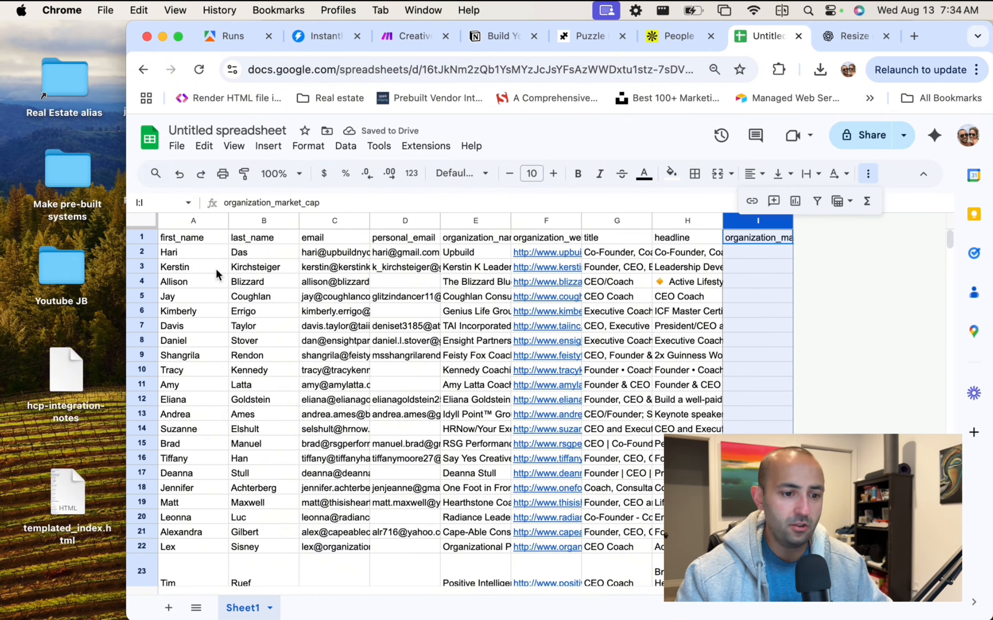
pyautogui.click(214, 252)
pyautogui.click(336, 253)
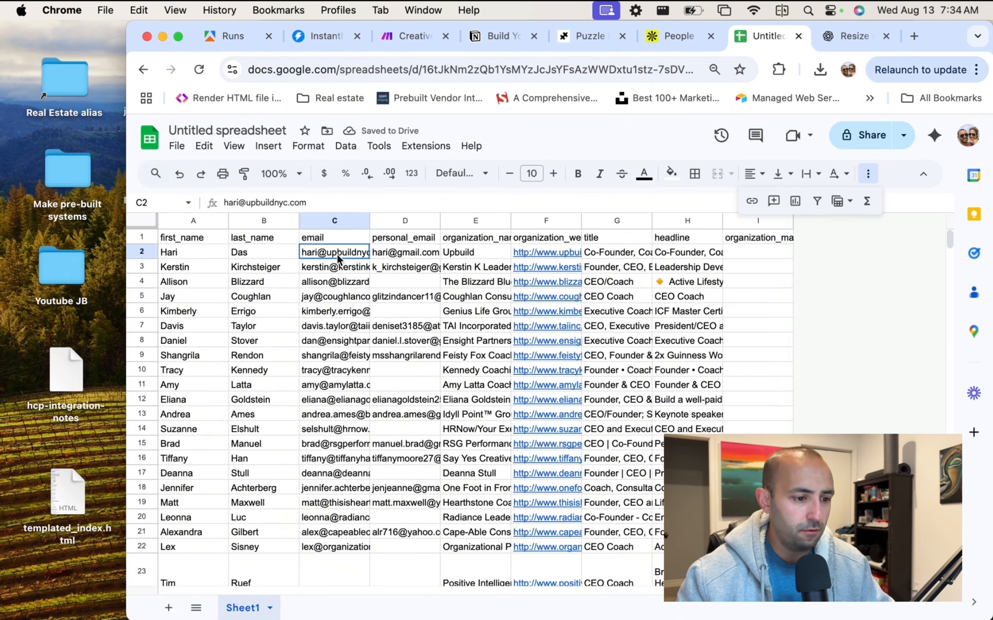
pyautogui.click(408, 264)
pyautogui.click(400, 222)
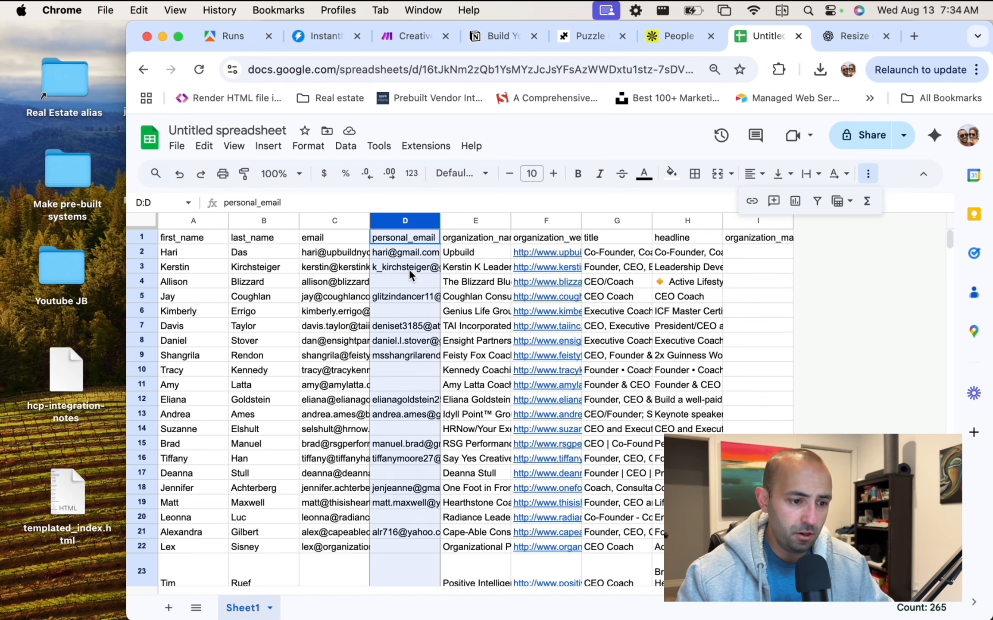
pyautogui.rightClick(409, 270)
pyautogui.click(490, 331)
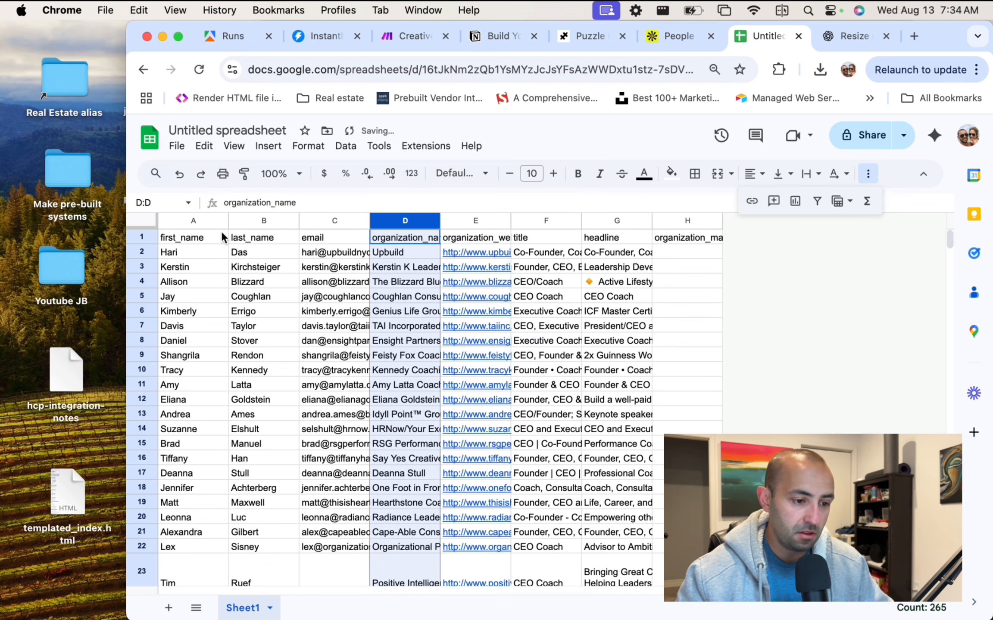
# Review the organization_name, organization_website_url and title headers, comparing headline values with titles.
pyautogui.click(403, 282)
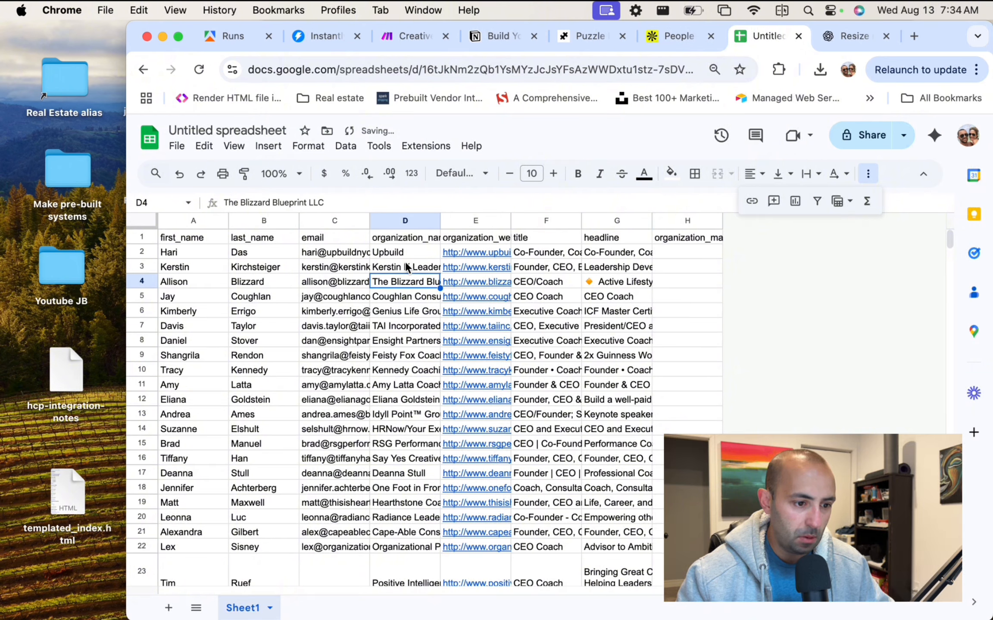
pyautogui.click(406, 241)
pyautogui.scroll(-1, 505, 227)
pyautogui.scroll(1, 489, 232)
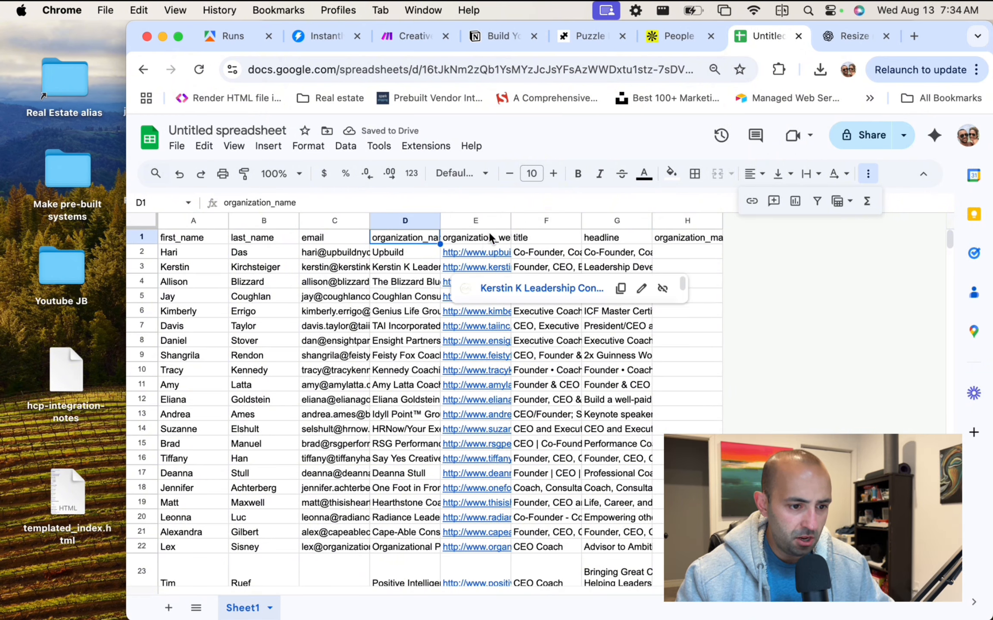
pyautogui.click(483, 239)
pyautogui.click(560, 237)
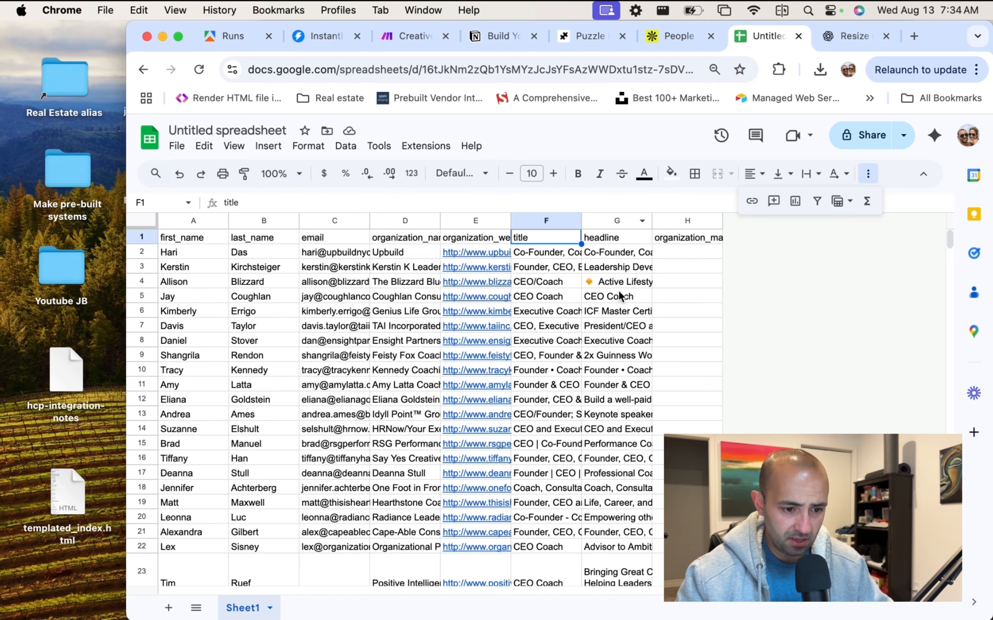
pyautogui.click(614, 297)
pyautogui.click(611, 281)
pyautogui.click(561, 283)
# Delete the headline column and the empty organization_market_cap column.
pyautogui.scroll(-10, 600, 345)
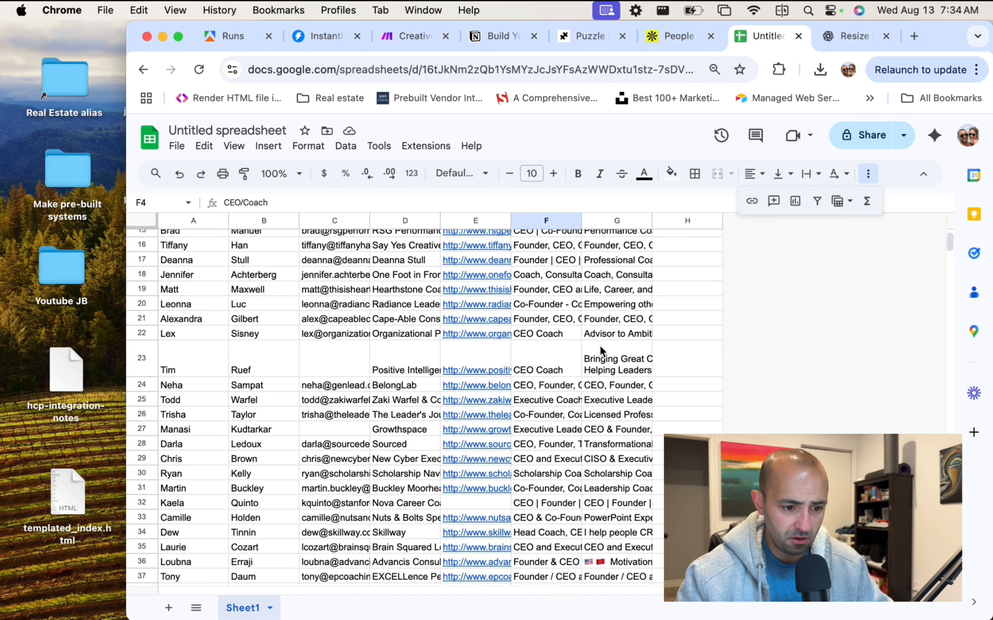
pyautogui.scroll(-2, 600, 347)
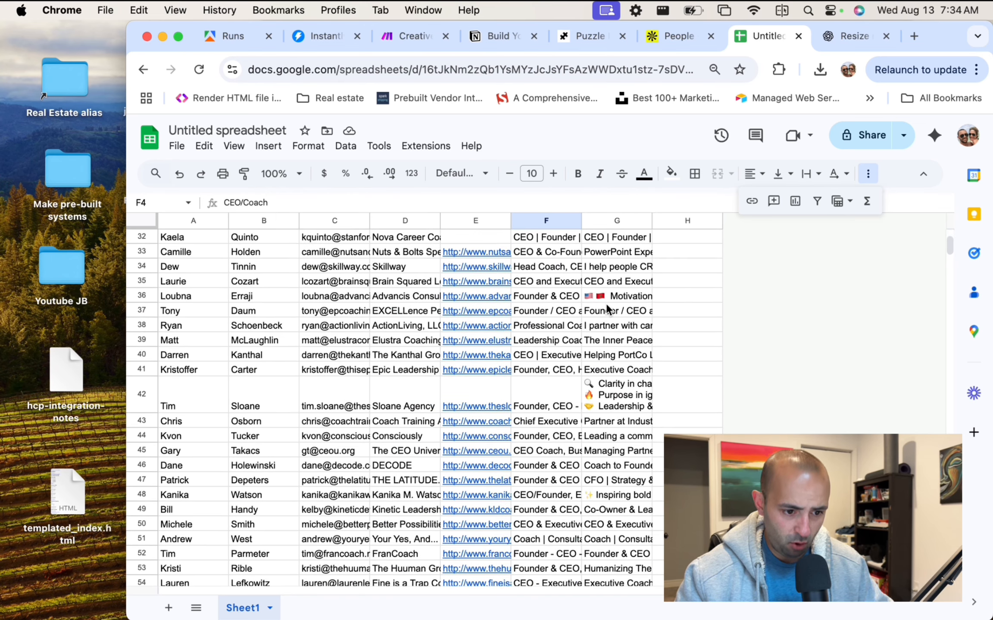
pyautogui.scroll(10, 607, 308)
pyautogui.click(616, 221)
pyautogui.rightClick(616, 221)
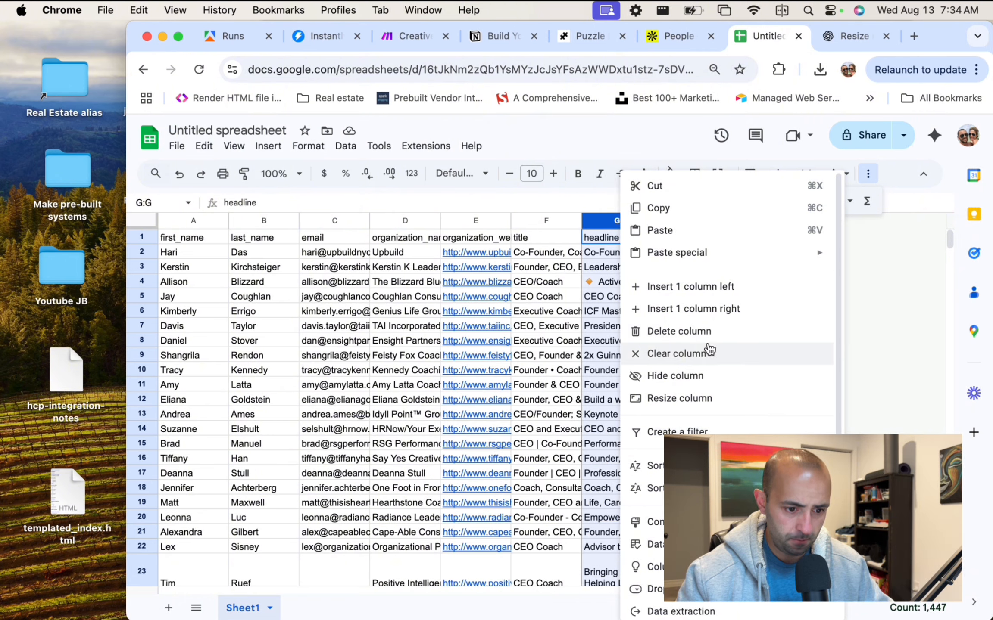
pyautogui.click(705, 333)
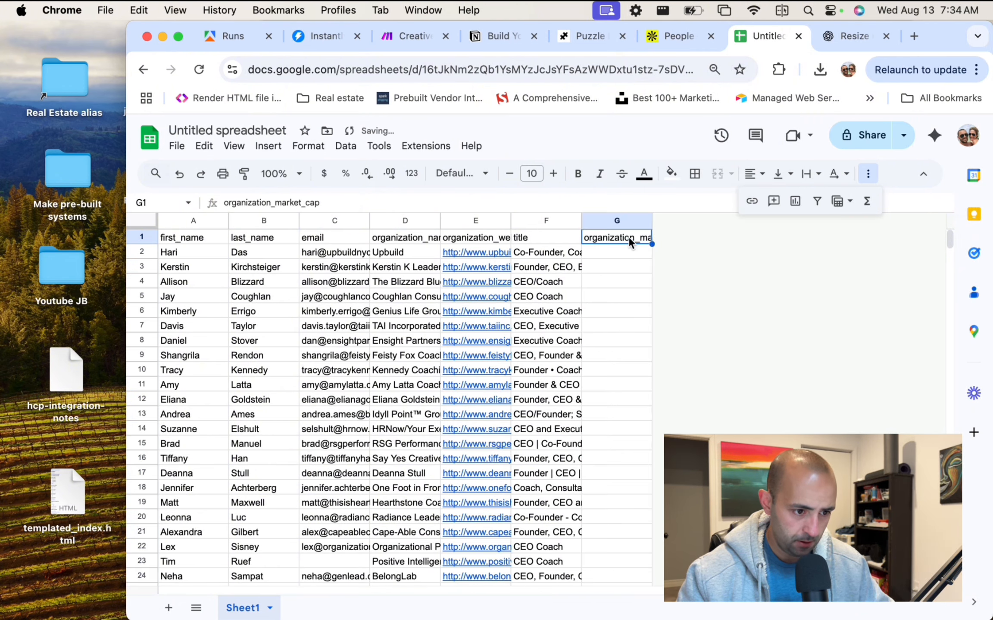
pyautogui.rightClick(627, 220)
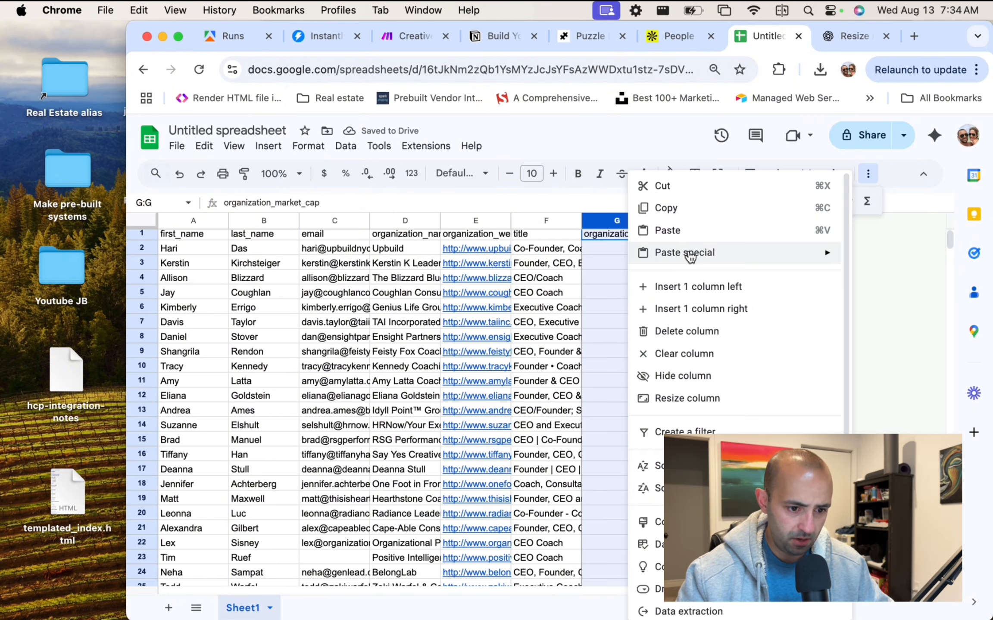
pyautogui.click(695, 331)
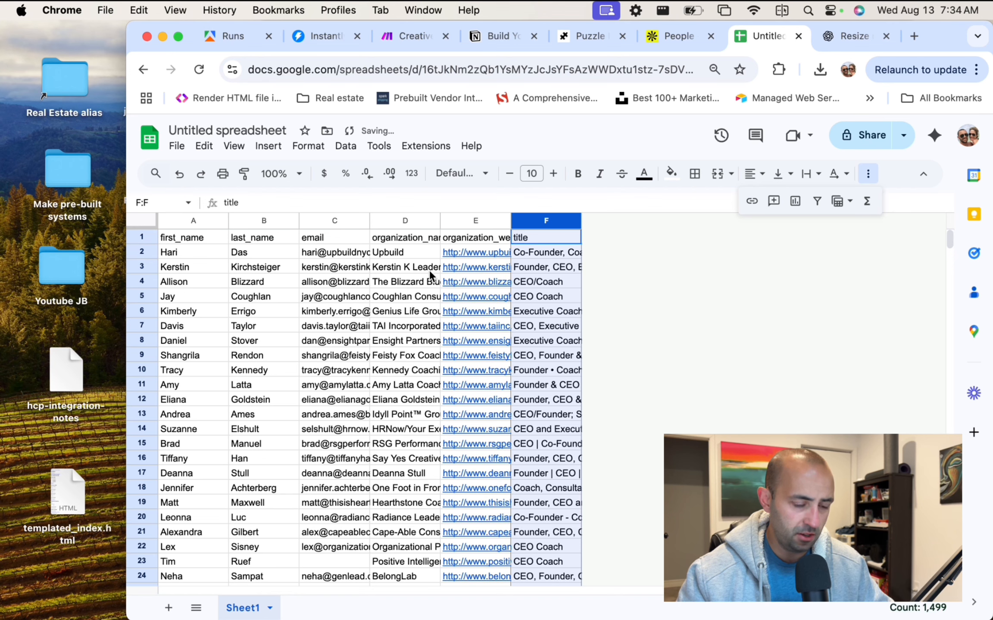
# Review the first lead row, then right-align the whole title column.
pyautogui.click(338, 257)
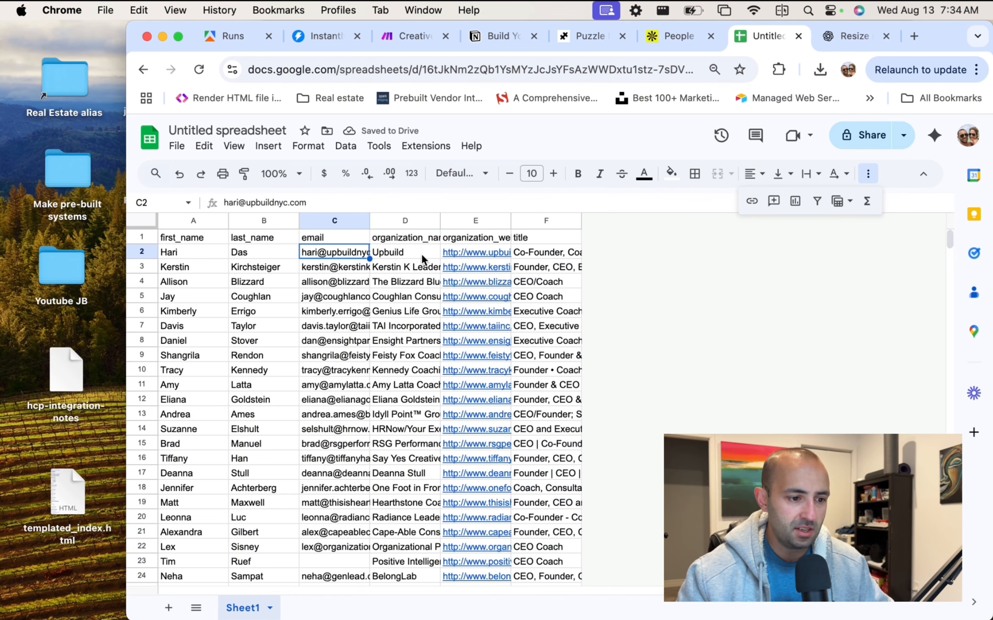
pyautogui.click(421, 254)
pyautogui.click(467, 237)
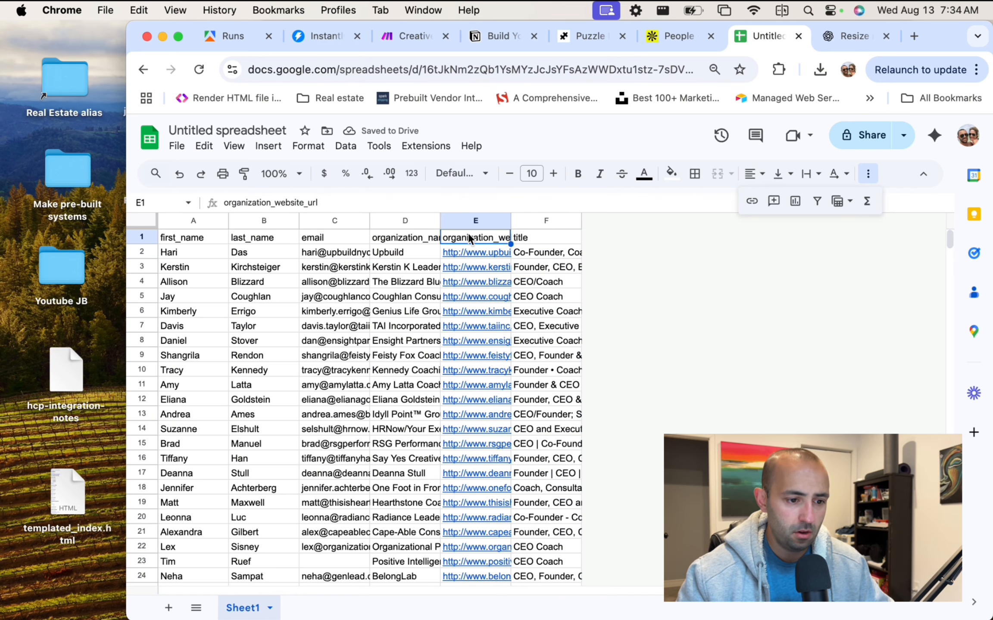
pyautogui.click(543, 237)
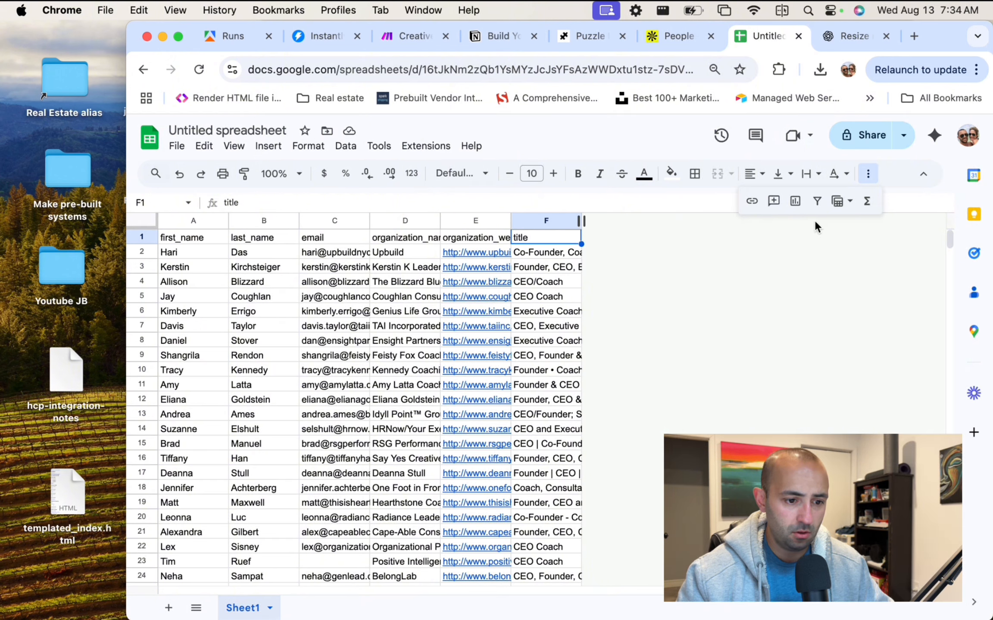
pyautogui.press('Down')
pyautogui.press('Down')
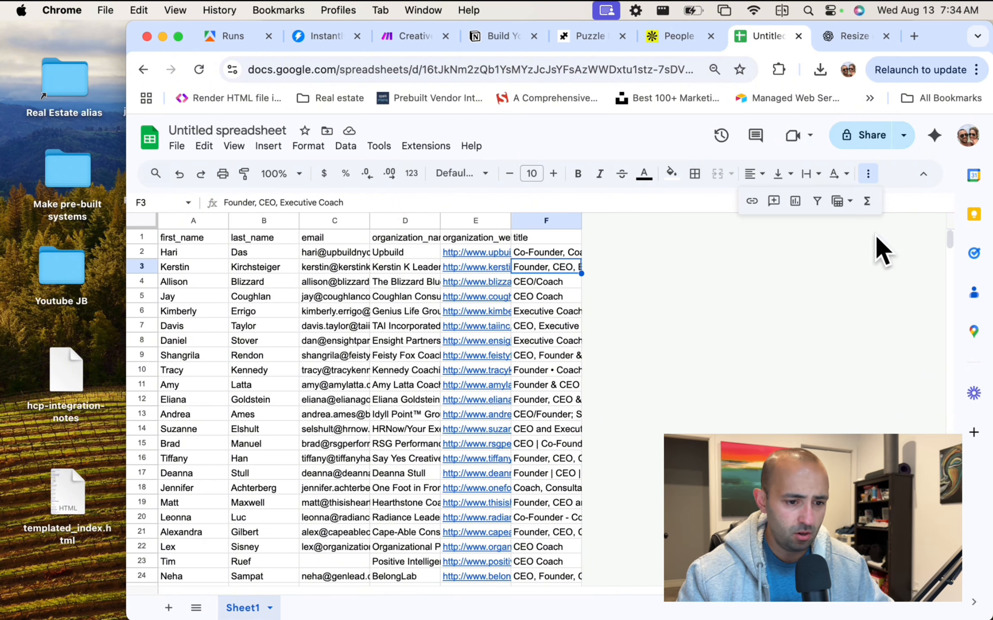
pyautogui.press('Down')
pyautogui.press('Down')
pyautogui.press('Down')
pyautogui.press('Down')
pyautogui.press('super+shift+r')
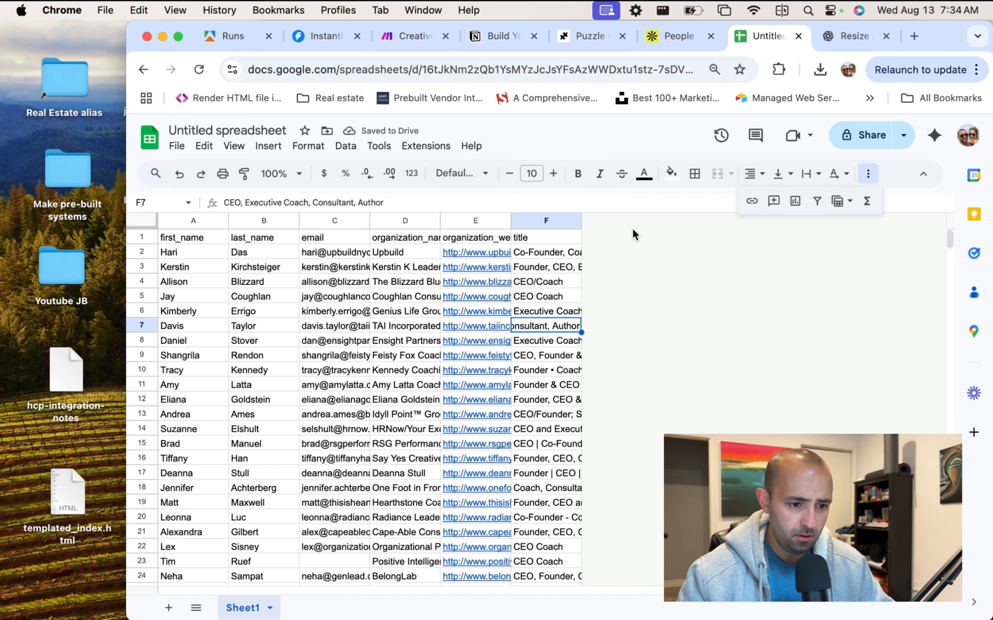
pyautogui.click(577, 220)
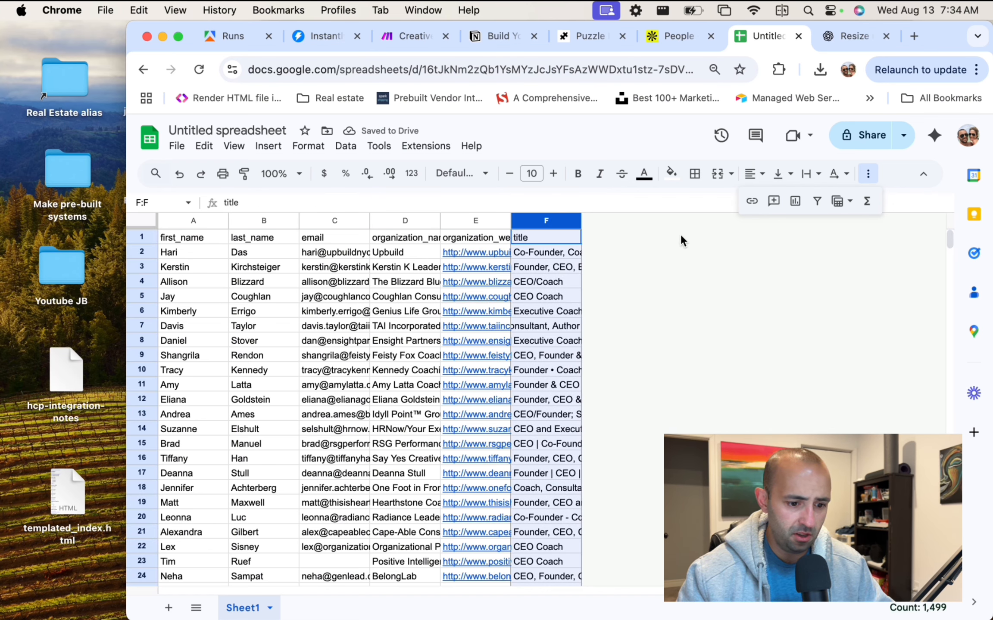
pyautogui.press('super+shift+r')
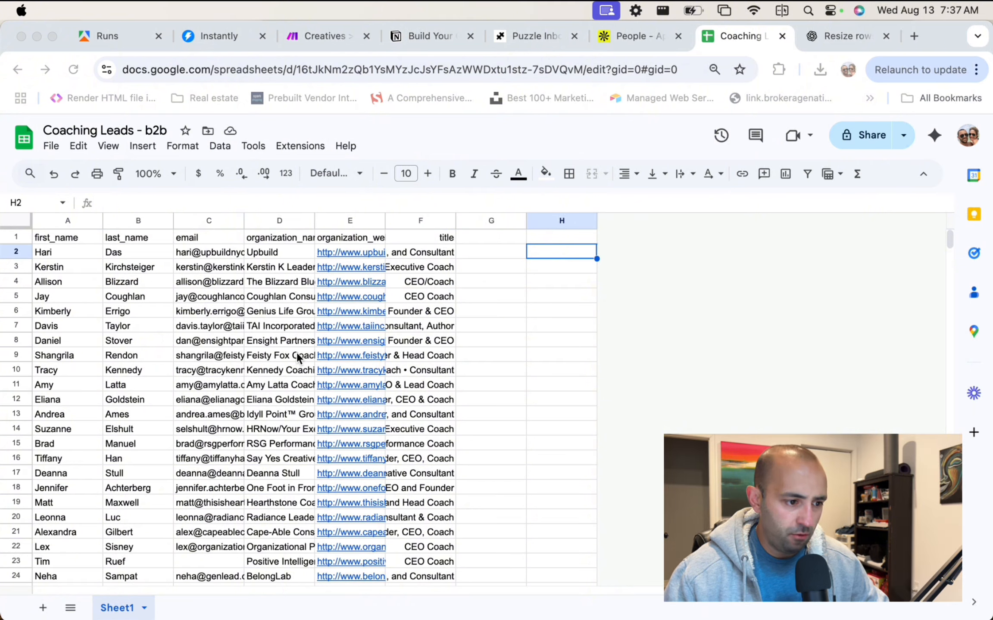
# Inspect a lead row that is missing an email and its organization name.
pyautogui.scroll(-1, 151, 297)
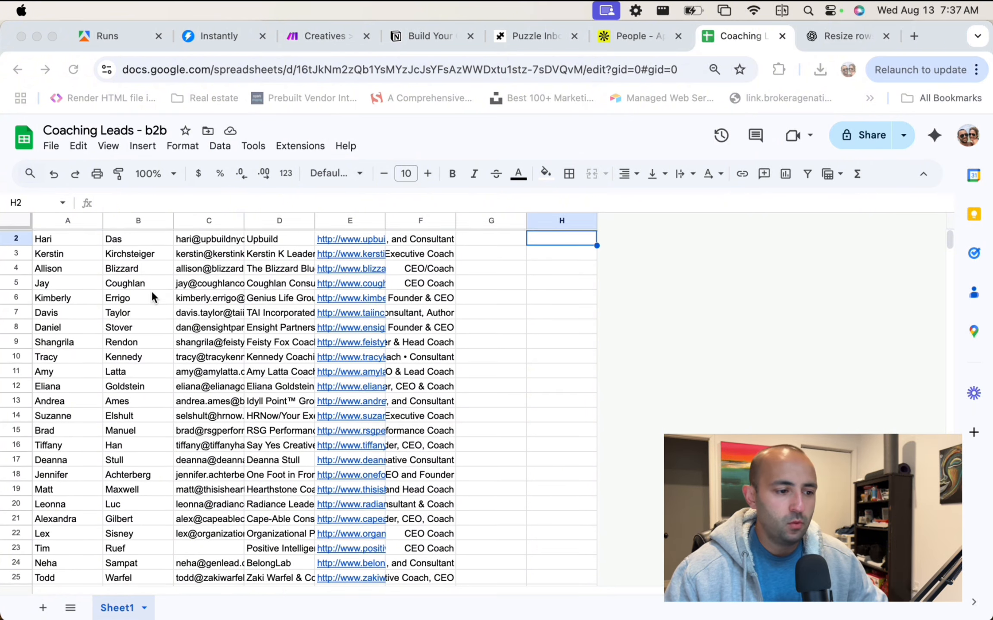
pyautogui.scroll(1, 157, 291)
pyautogui.scroll(-5, 172, 293)
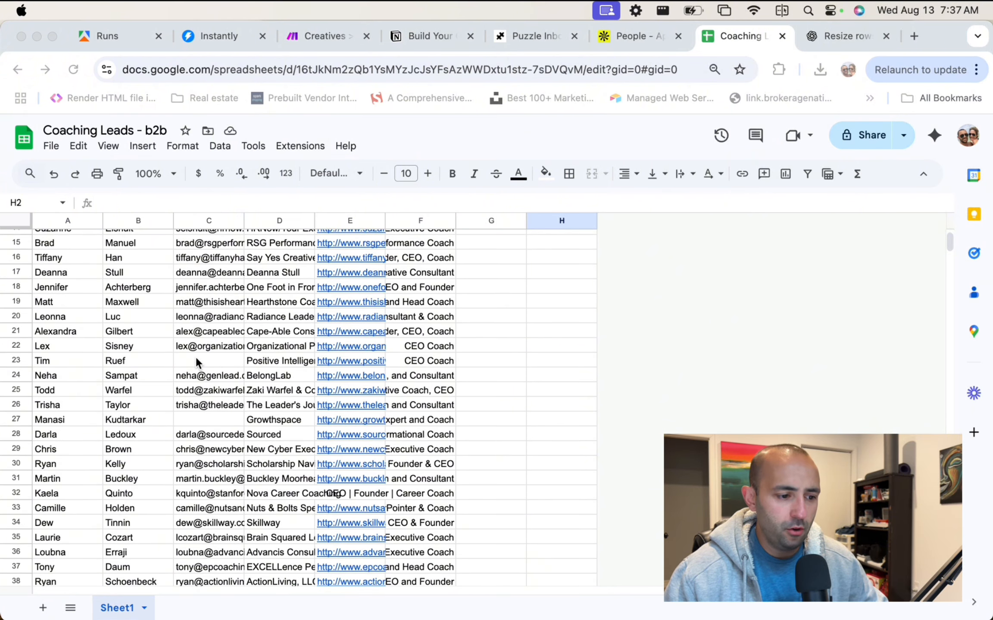
pyautogui.click(205, 360)
pyautogui.scroll(-4, 245, 324)
pyautogui.scroll(2, 267, 314)
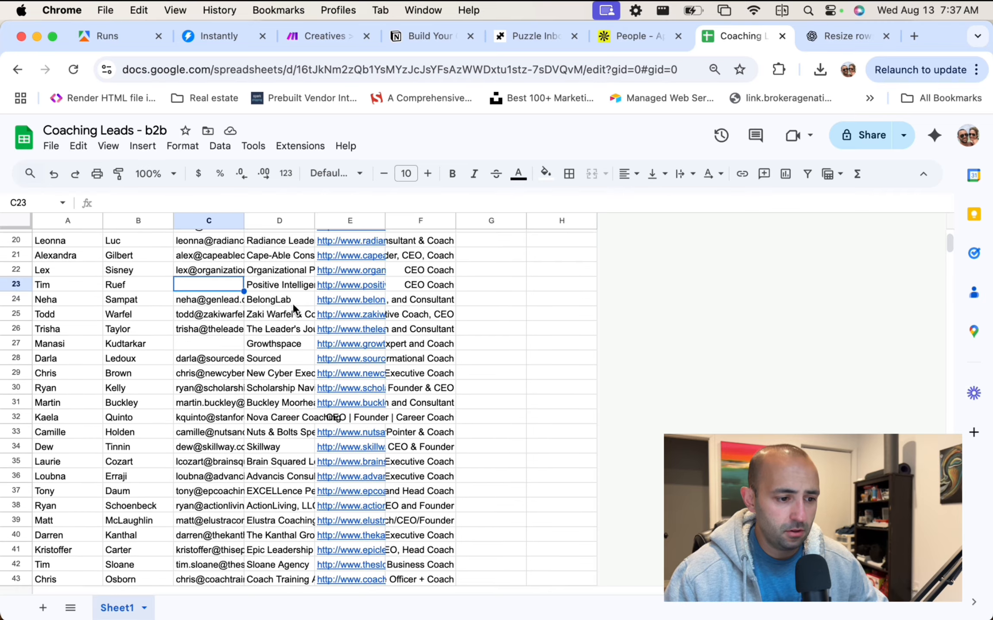
pyautogui.click(279, 286)
pyautogui.scroll(5, 277, 283)
pyautogui.scroll(-15, 270, 284)
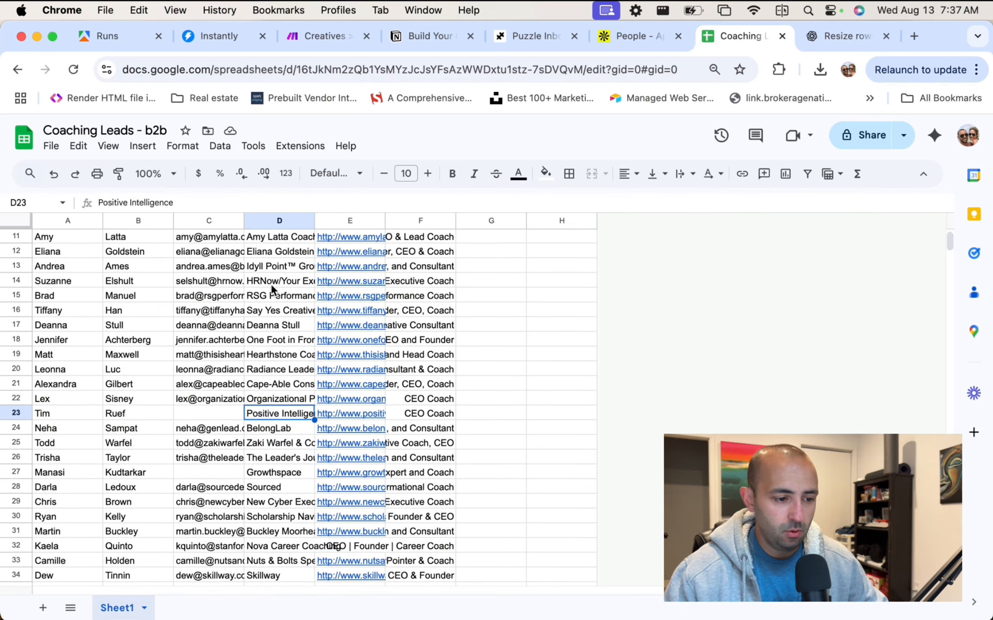
pyautogui.scroll(-3, 234, 308)
pyautogui.scroll(20, 234, 308)
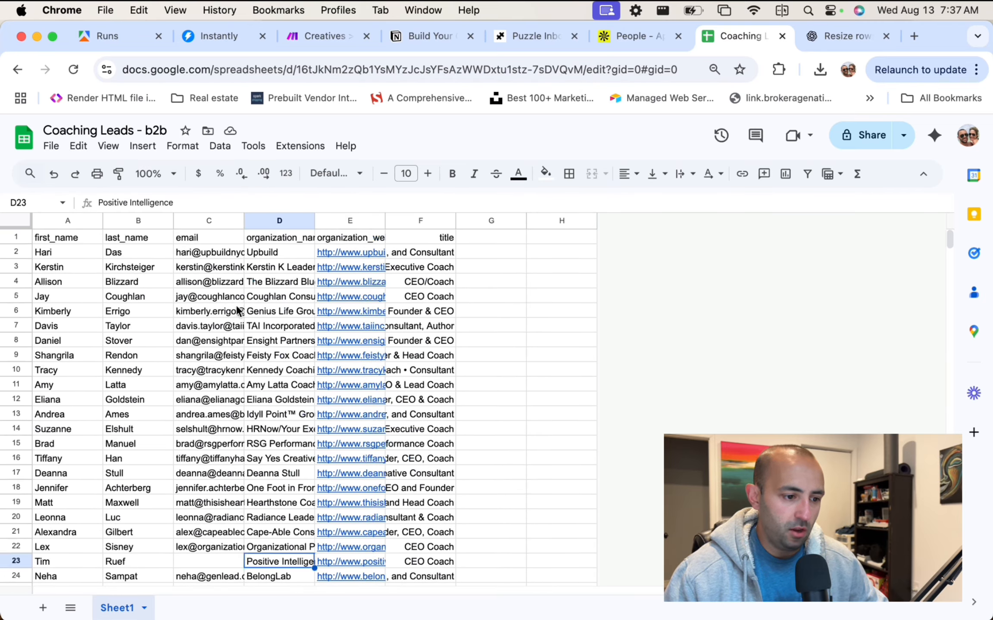
# Select the email range C2:C534 to count how many leads have emails.
pyautogui.click(221, 251)
pyautogui.scroll(-20, 216, 366)
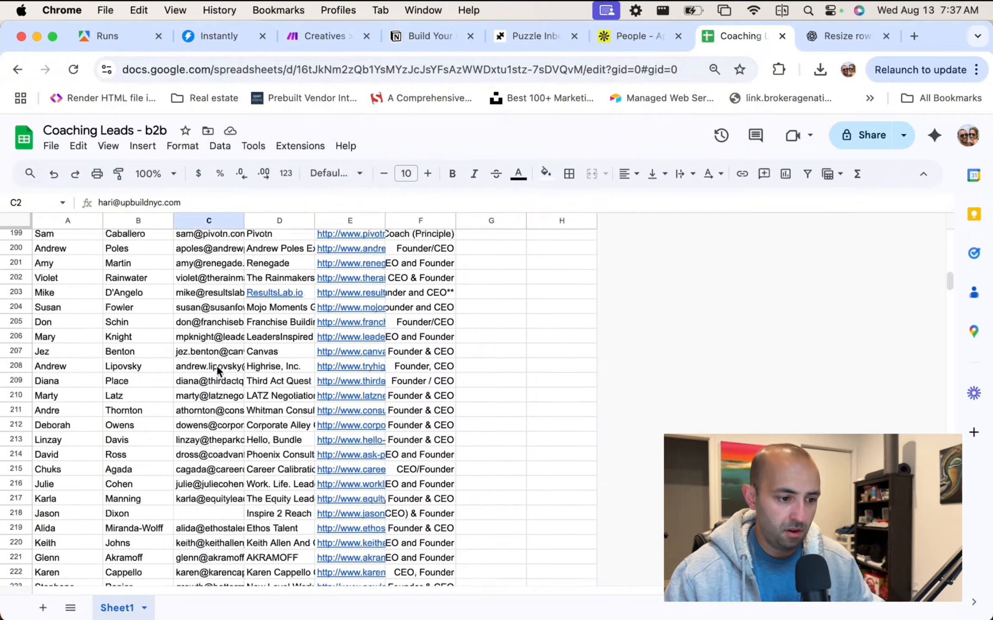
pyautogui.scroll(-20, 216, 366)
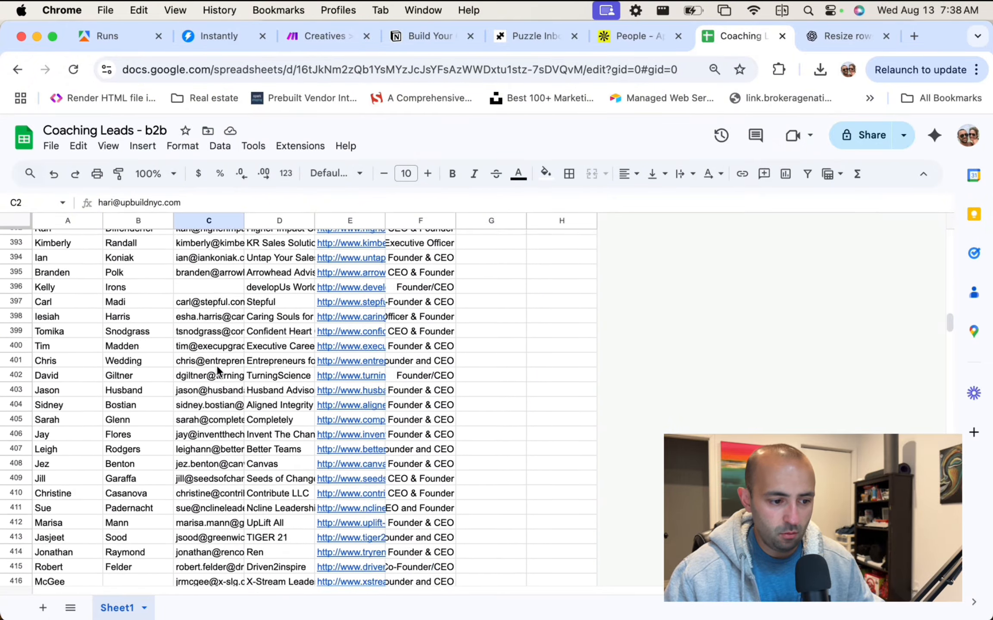
pyautogui.keyDown('shift'); pyautogui.click(211, 386); pyautogui.keyUp('shift')
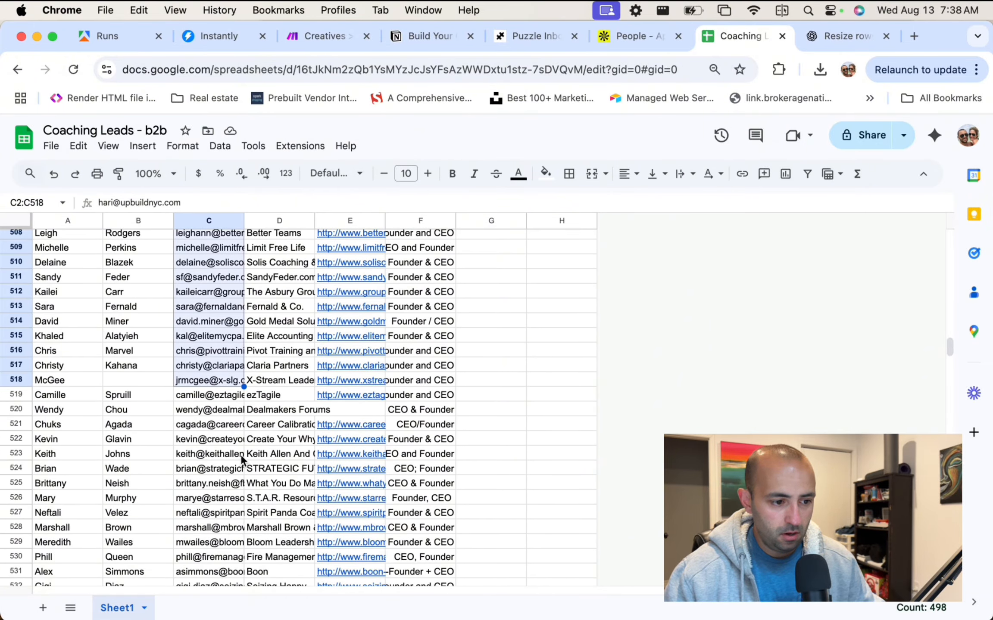
pyautogui.keyDown('shift'); pyautogui.click(237, 500); pyautogui.keyUp('shift')
pyautogui.scroll(-3, 225, 399)
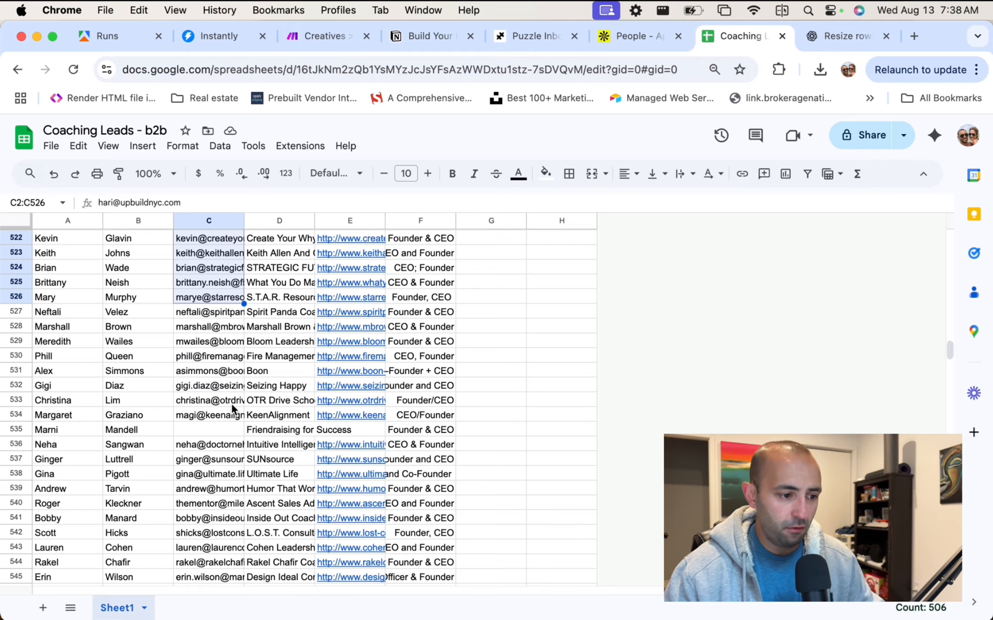
pyautogui.keyDown('shift'); pyautogui.click(231, 401); pyautogui.keyUp('shift')
pyautogui.keyDown('shift'); pyautogui.click(223, 416); pyautogui.keyUp('shift')
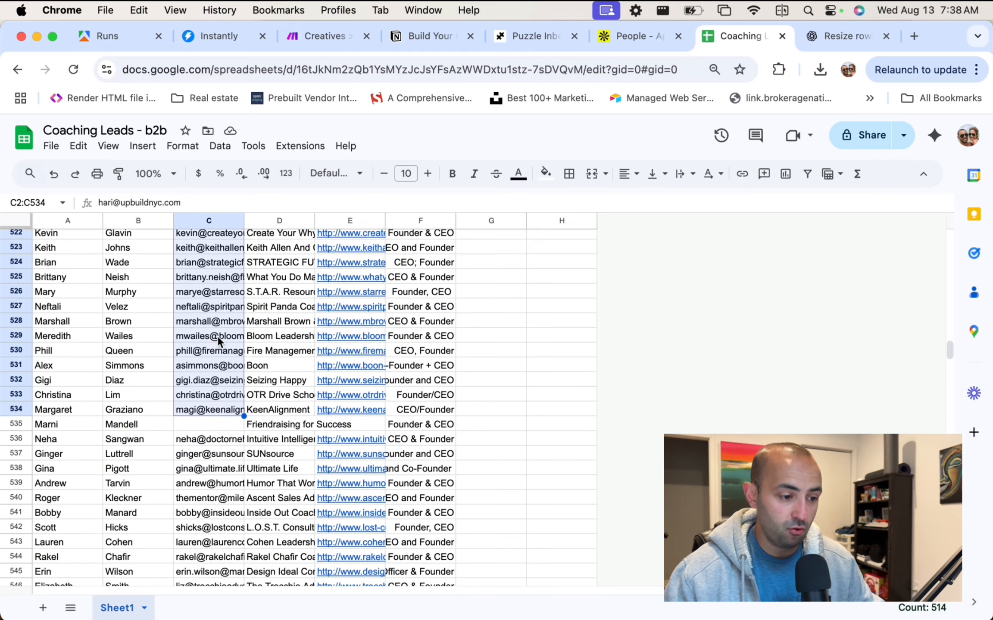
pyautogui.scroll(-3, 223, 417)
pyautogui.scroll(20, 220, 379)
pyautogui.scroll(20, 219, 342)
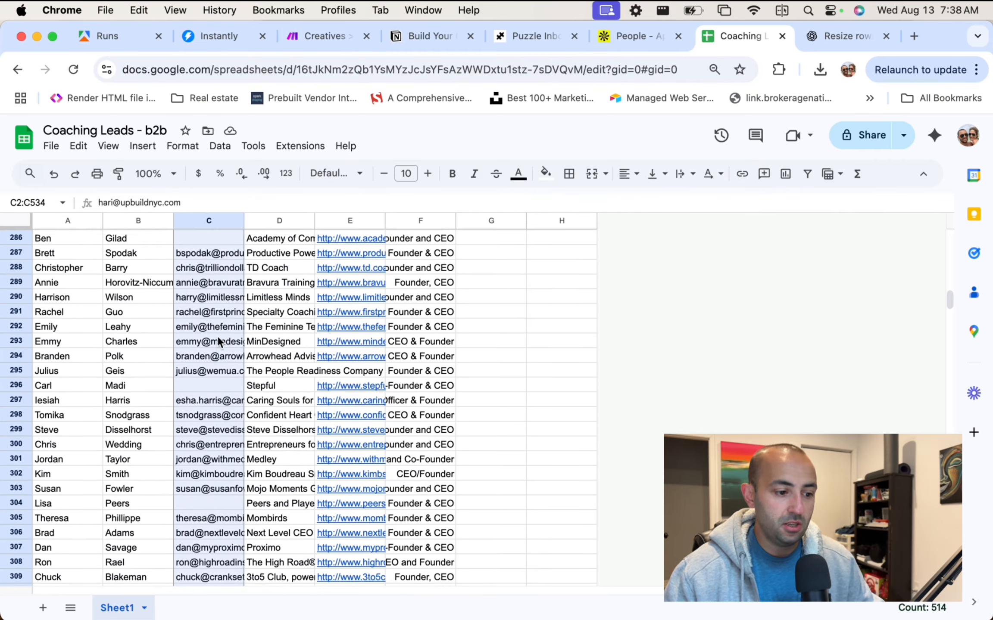
pyautogui.scroll(20, 218, 342)
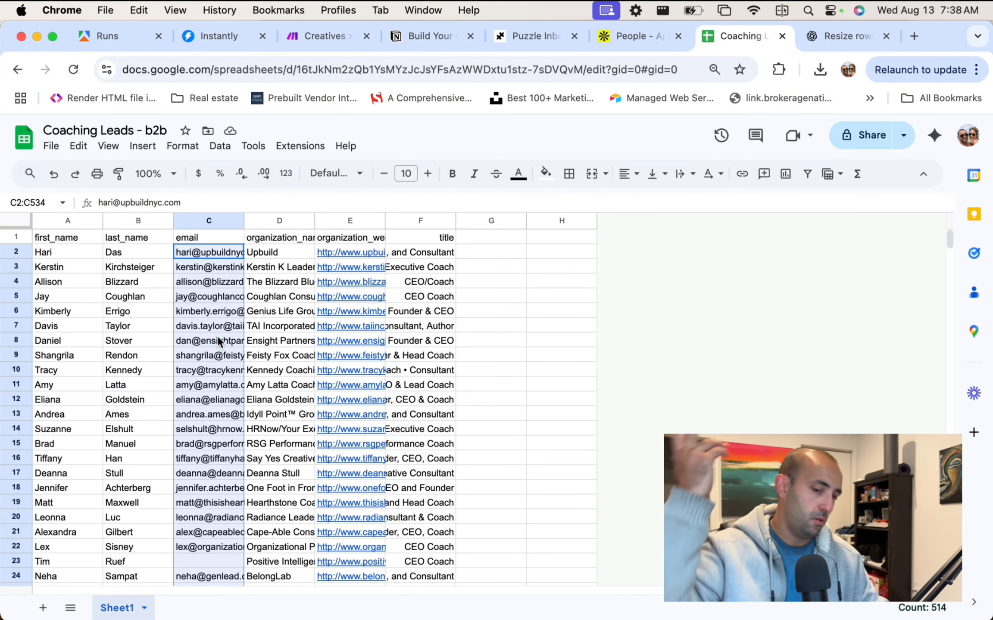
# Spot-check individual email cells in the column.
pyautogui.click(200, 270)
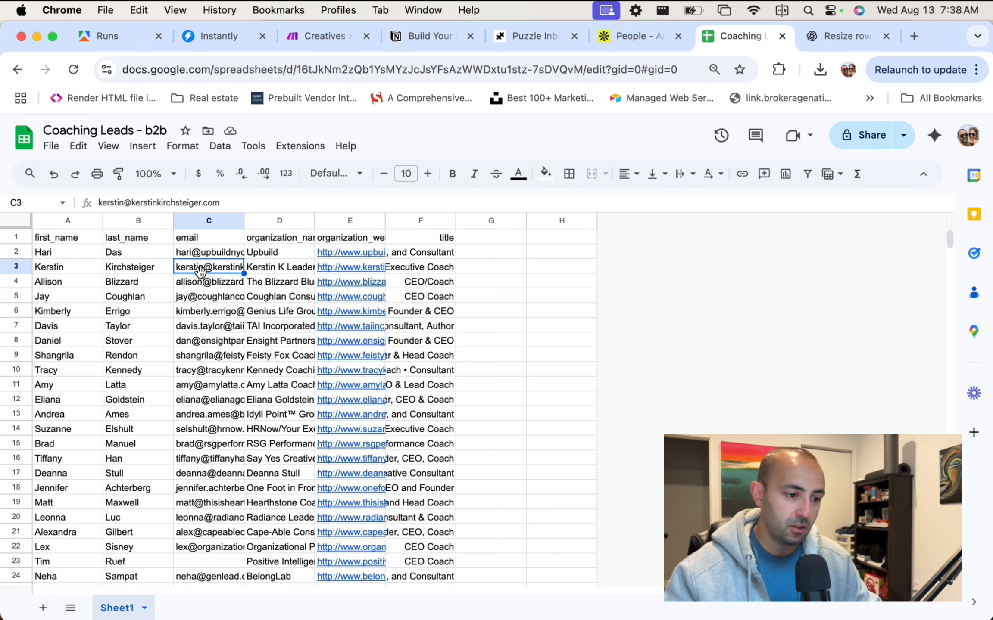
pyautogui.click(219, 255)
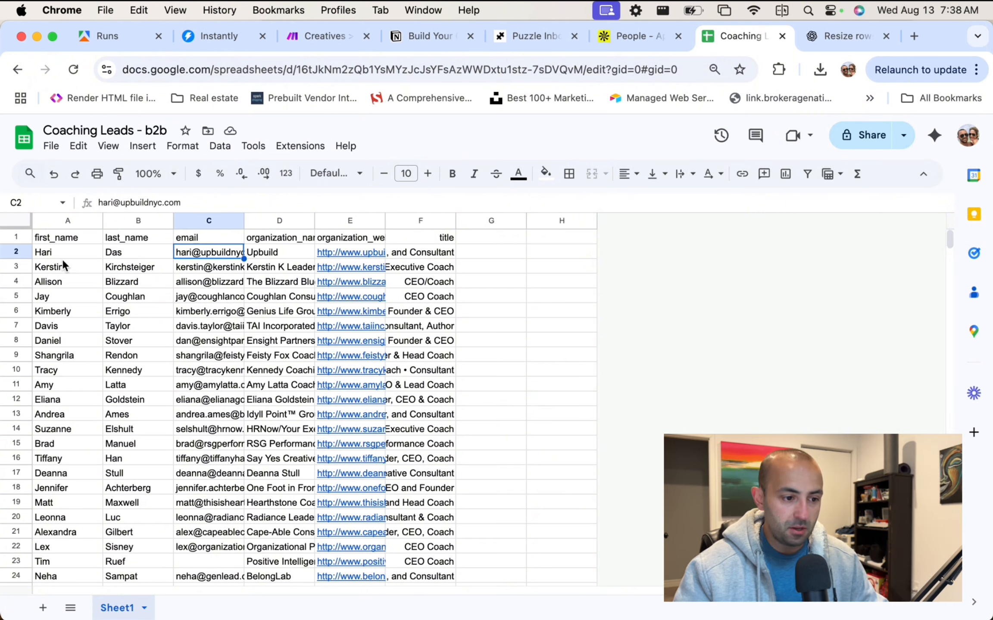
pyautogui.click(202, 284)
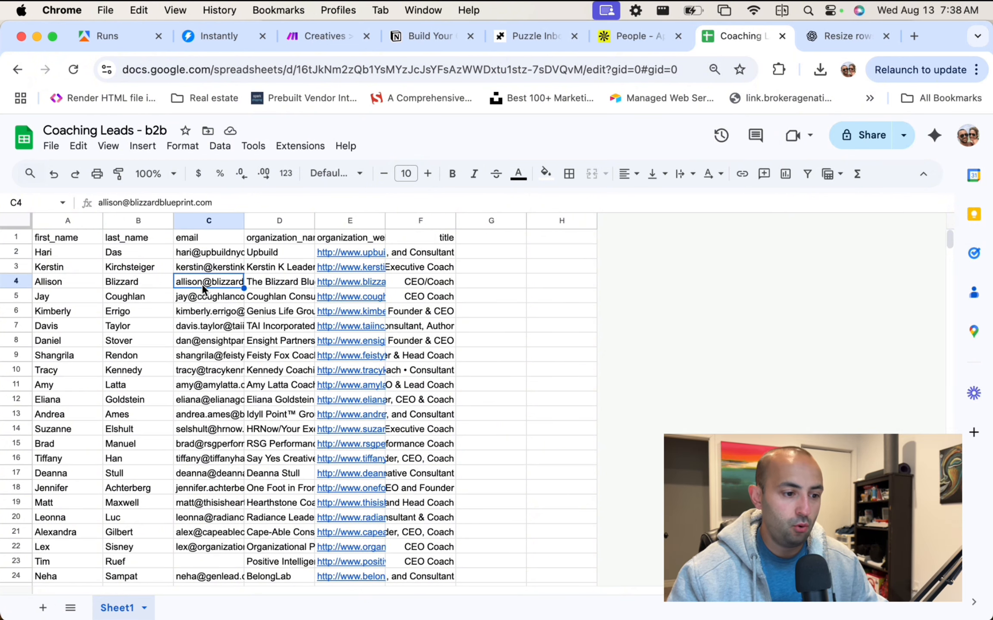
# View Instantly's connected sending email accounts, then go back to the Creatives scenario in Make.
pyautogui.click(215, 41)
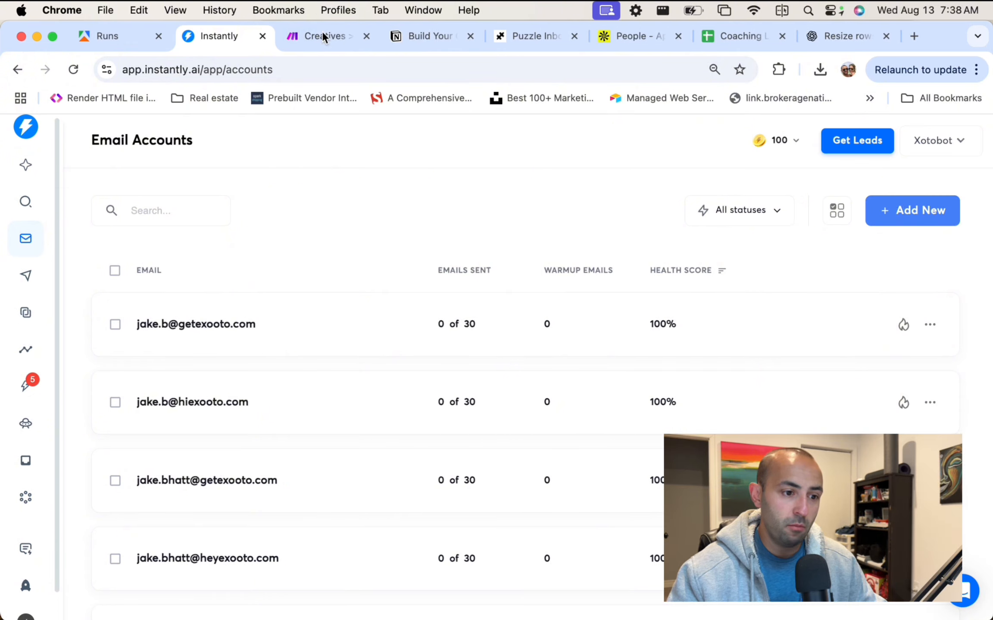
pyautogui.click(327, 43)
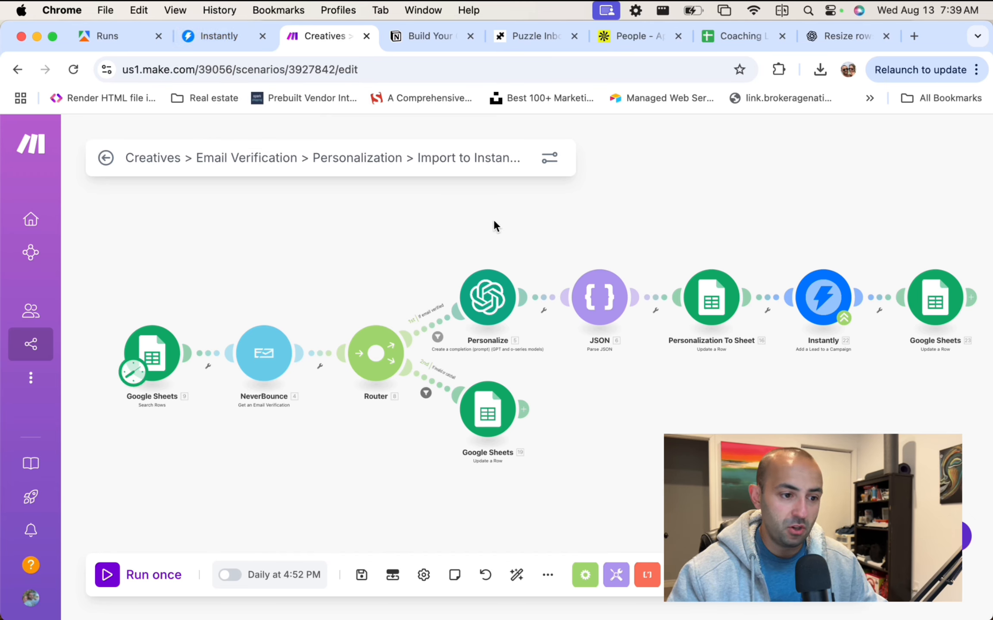
pyautogui.scroll(4, 609, 217)
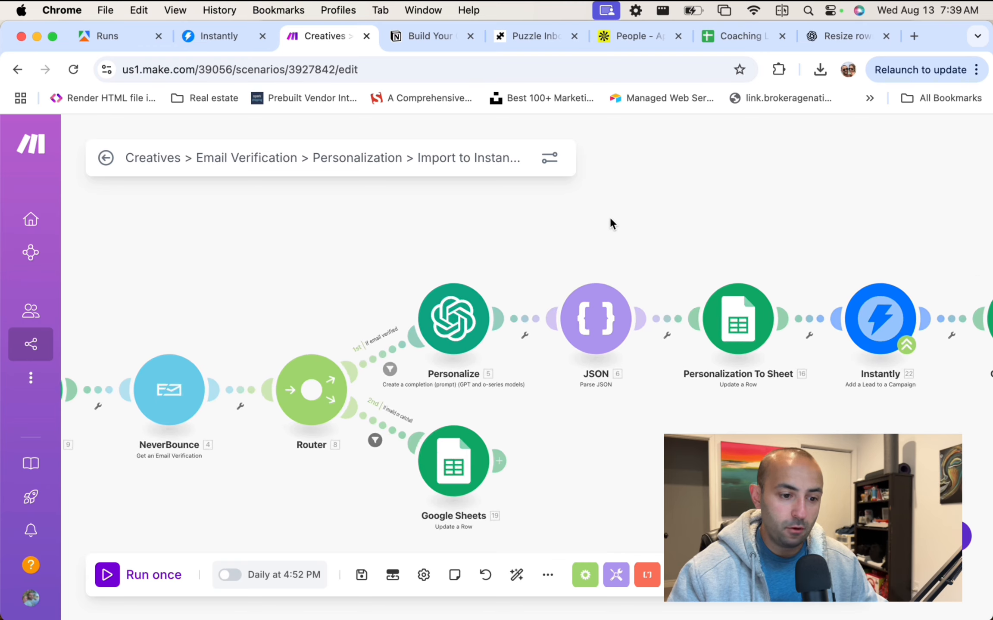
pyautogui.scroll(-4, 610, 217)
pyautogui.scroll(1, 538, 230)
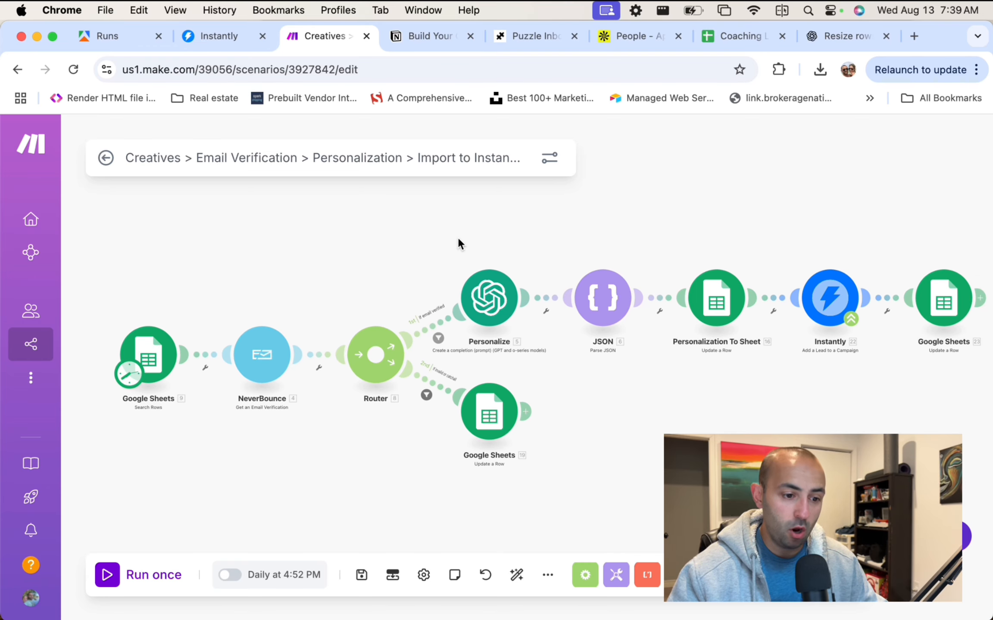
pyautogui.moveTo(457, 241); pyautogui.dragTo(469, 207)
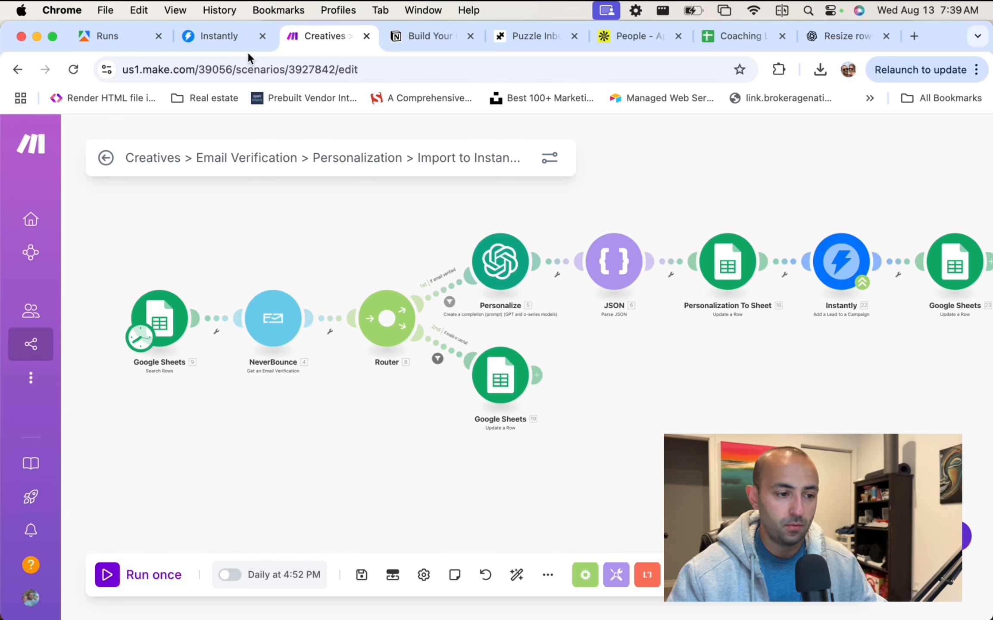
pyautogui.click(739, 36)
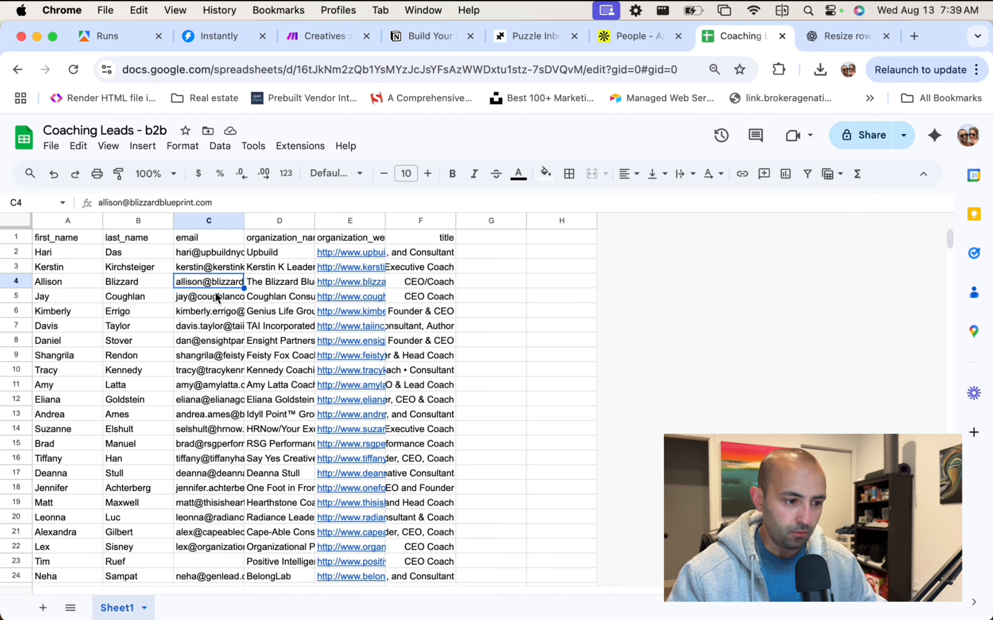
pyautogui.click(319, 37)
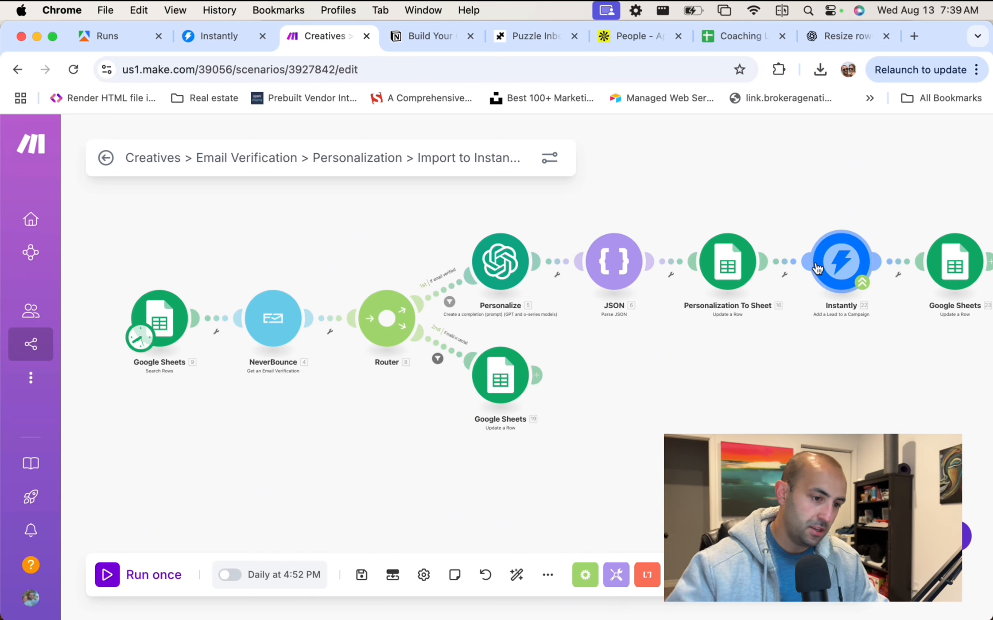
pyautogui.click(216, 36)
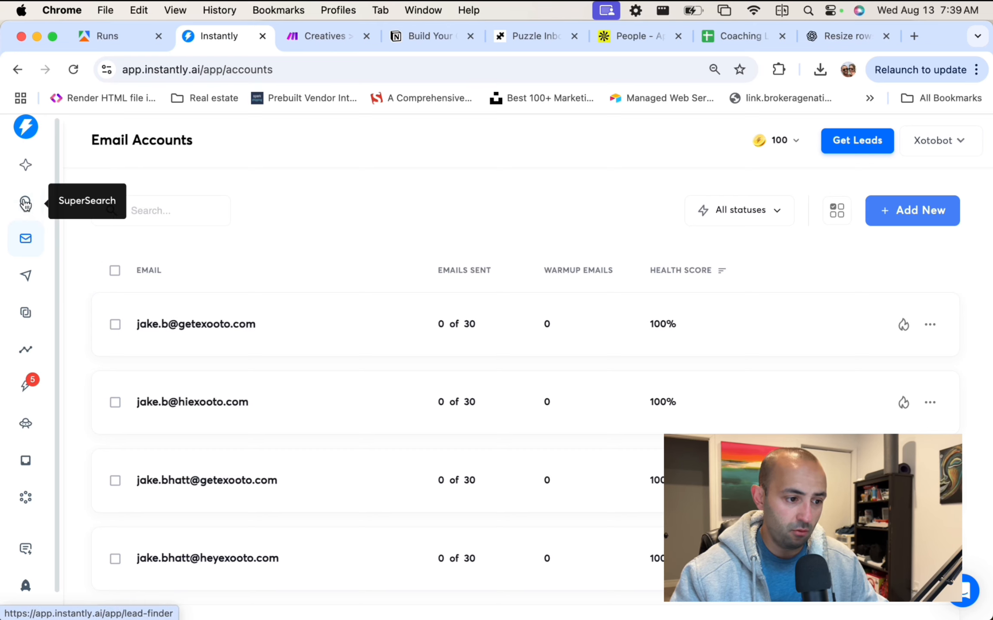
# Look over the email accounts list, then open the Demo Test Youtube campaign's analytics from Campaigns.
pyautogui.click(26, 275)
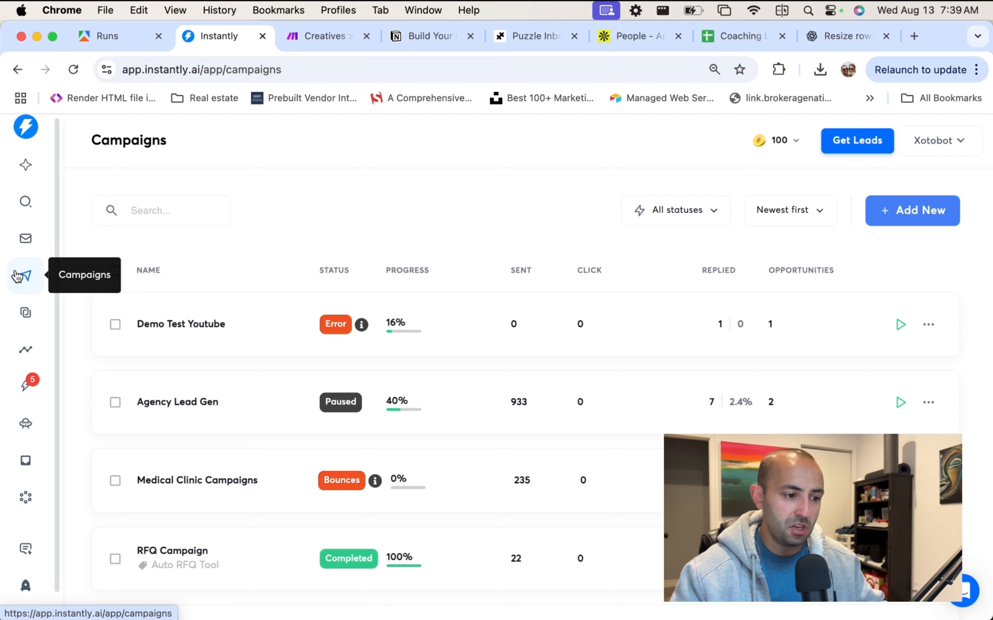
pyautogui.click(25, 239)
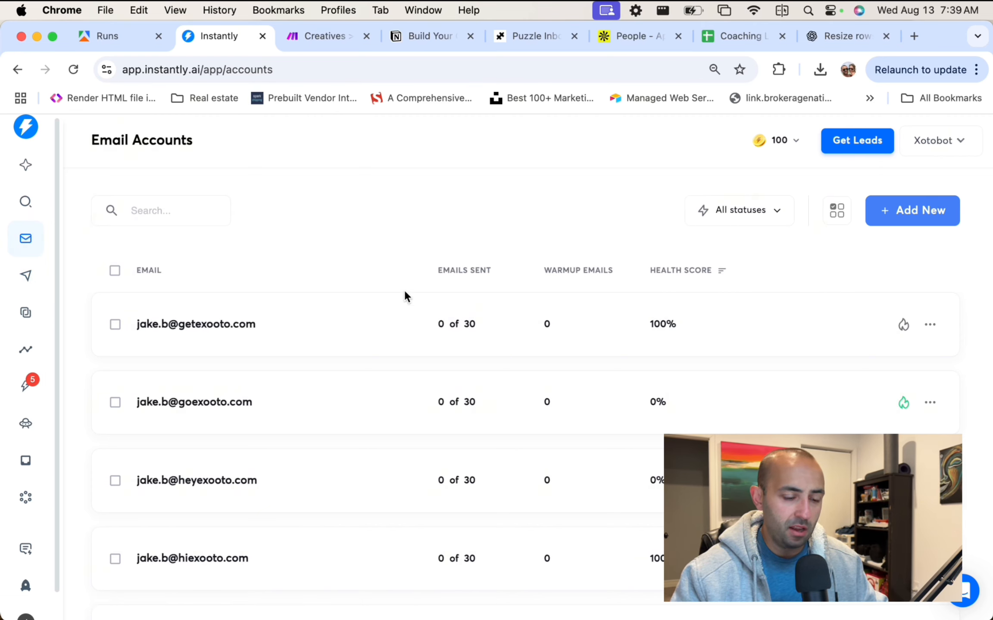
pyautogui.scroll(-4, 598, 377)
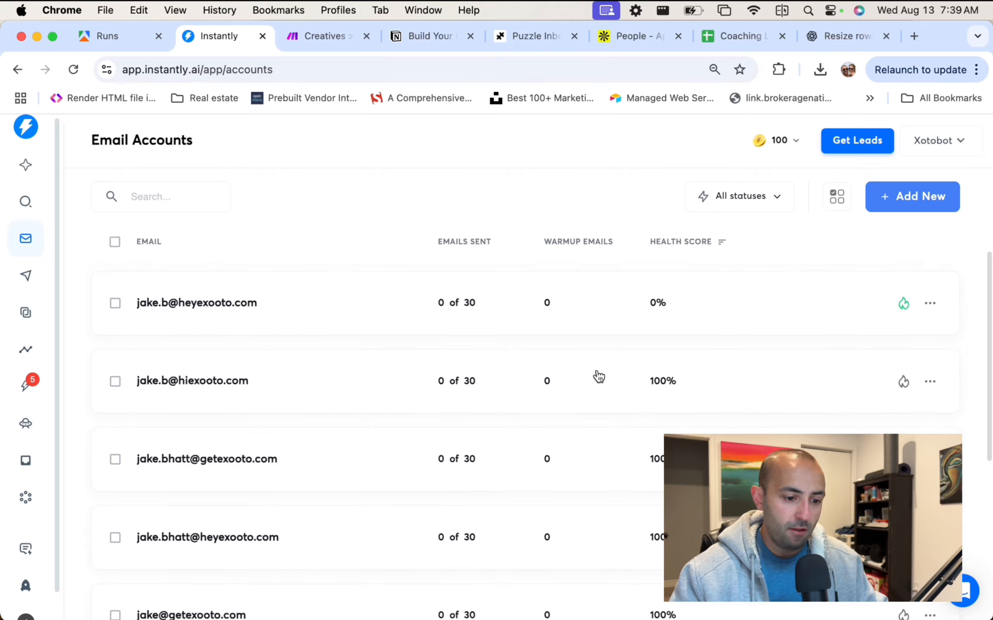
pyautogui.scroll(-8, 597, 377)
pyautogui.scroll(5, 596, 377)
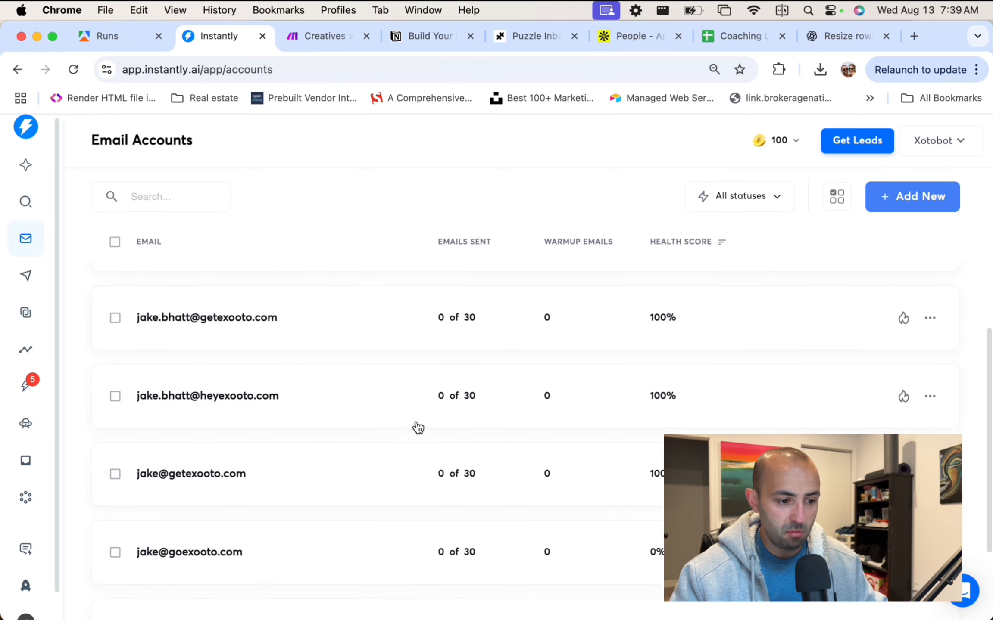
pyautogui.scroll(6, 418, 428)
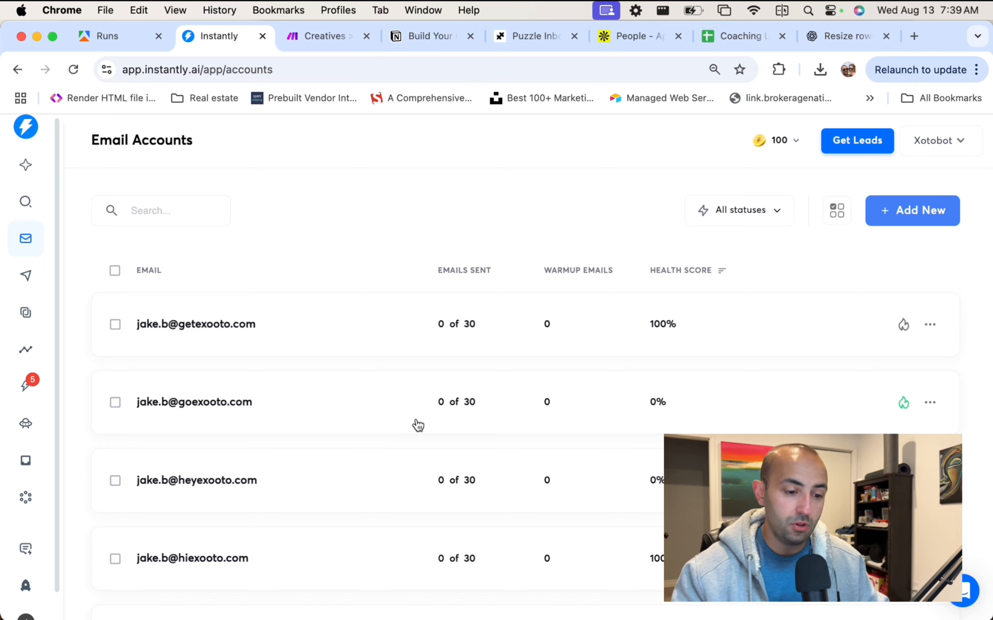
pyautogui.scroll(-8, 416, 424)
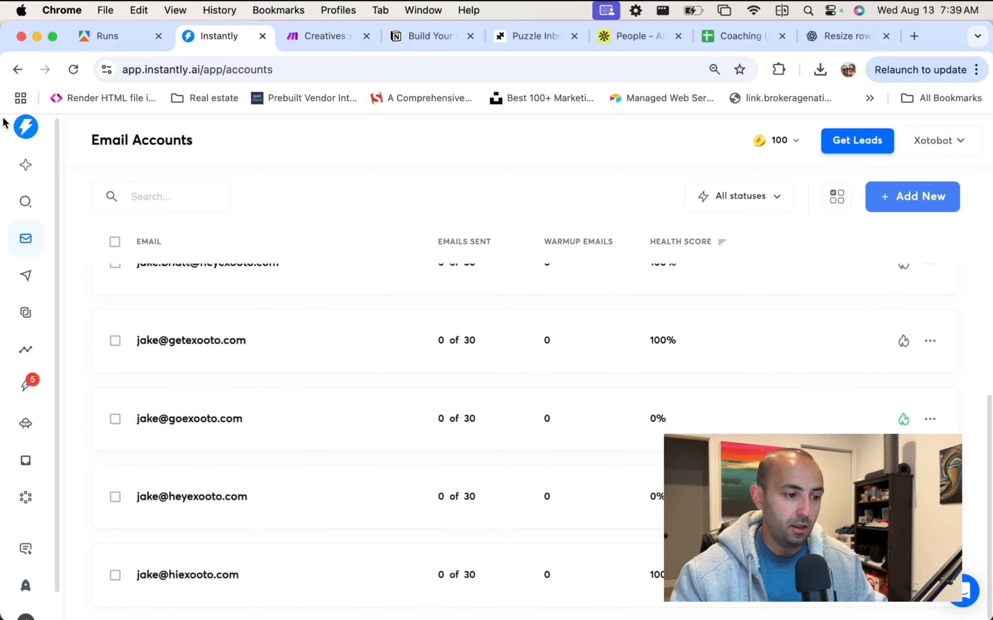
pyautogui.click(25, 275)
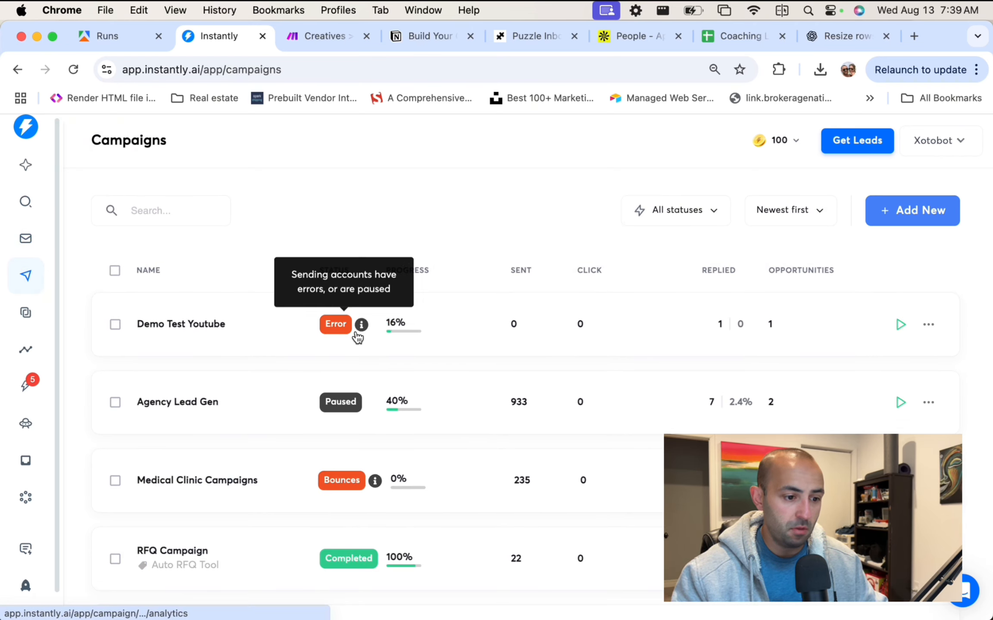
pyautogui.click(358, 336)
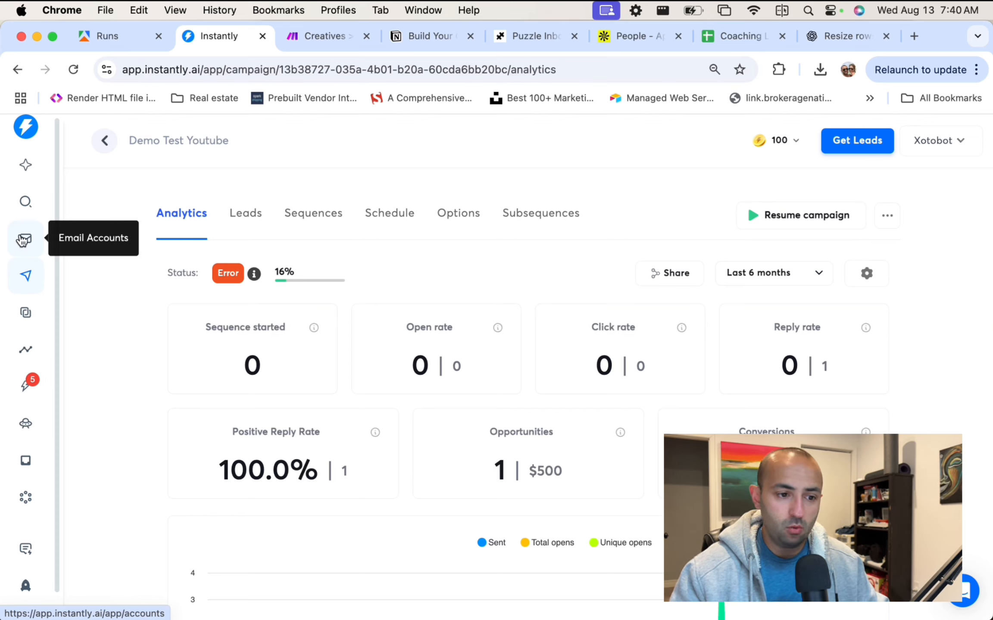
# Recheck the Instantly email accounts and campaigns lists, then return to the Make Creatives scenario.
pyautogui.click(23, 240)
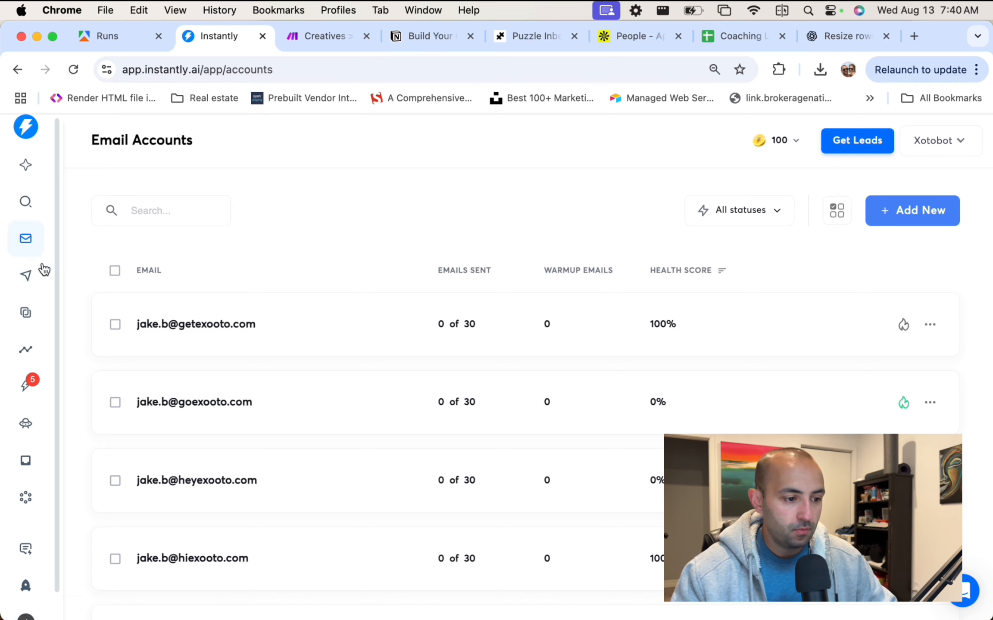
pyautogui.click(42, 268)
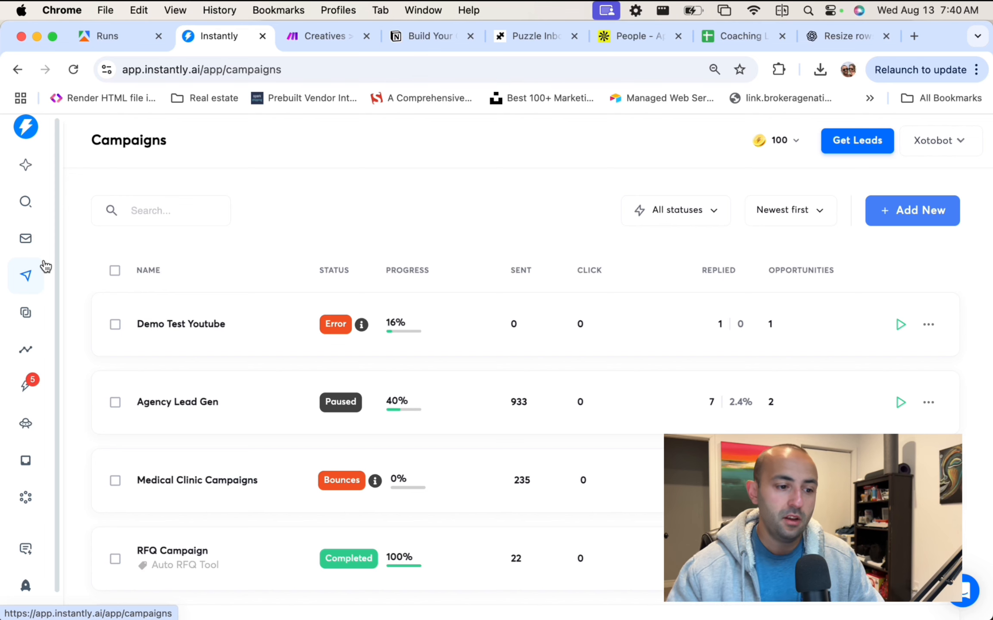
pyautogui.click(328, 37)
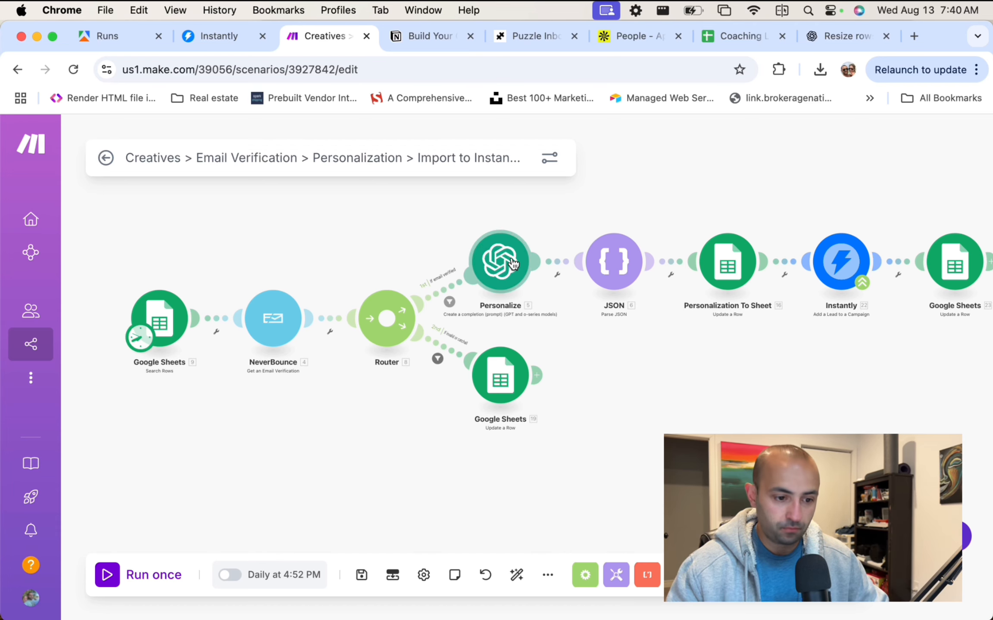
pyautogui.moveTo(614, 215)
pyautogui.mouseDown()
pyautogui.moveTo(573, 218)
pyautogui.moveTo(598, 209)
pyautogui.mouseUp()
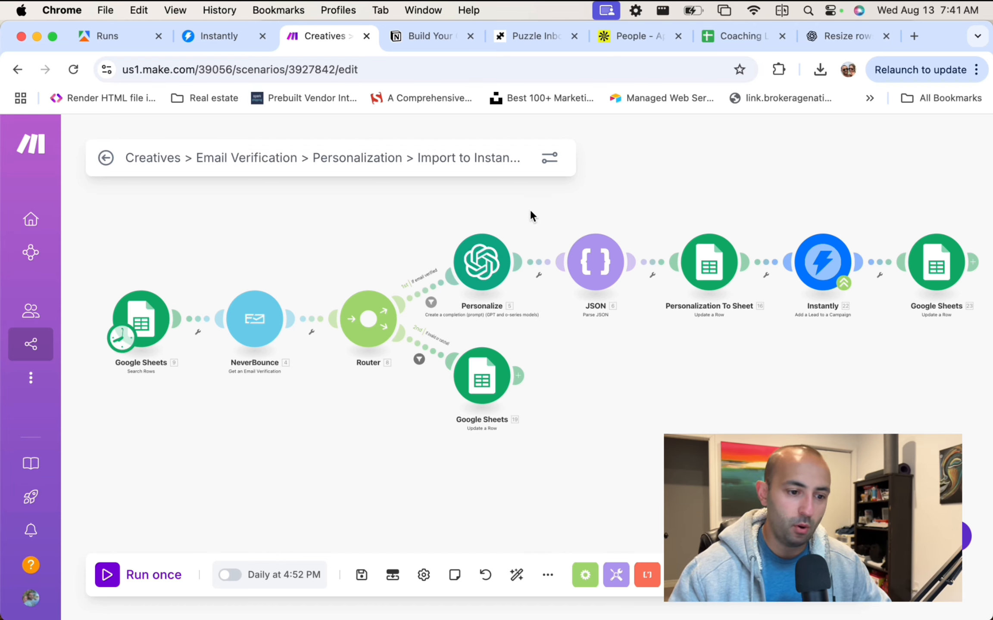
pyautogui.moveTo(530, 210); pyautogui.dragTo(519, 205)
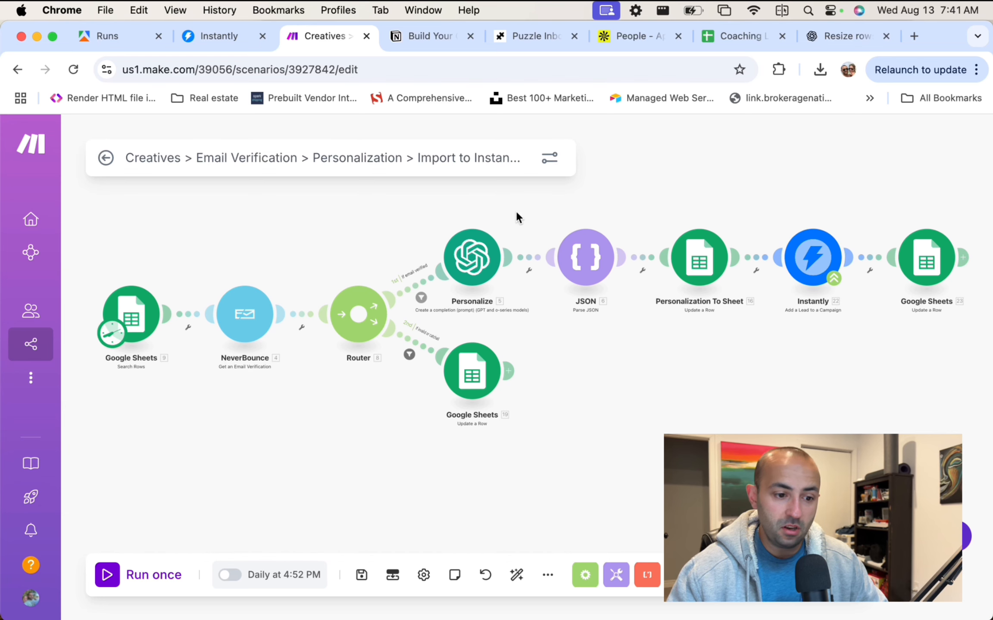
pyautogui.scroll(3, 512, 236)
pyautogui.scroll(-3, 512, 236)
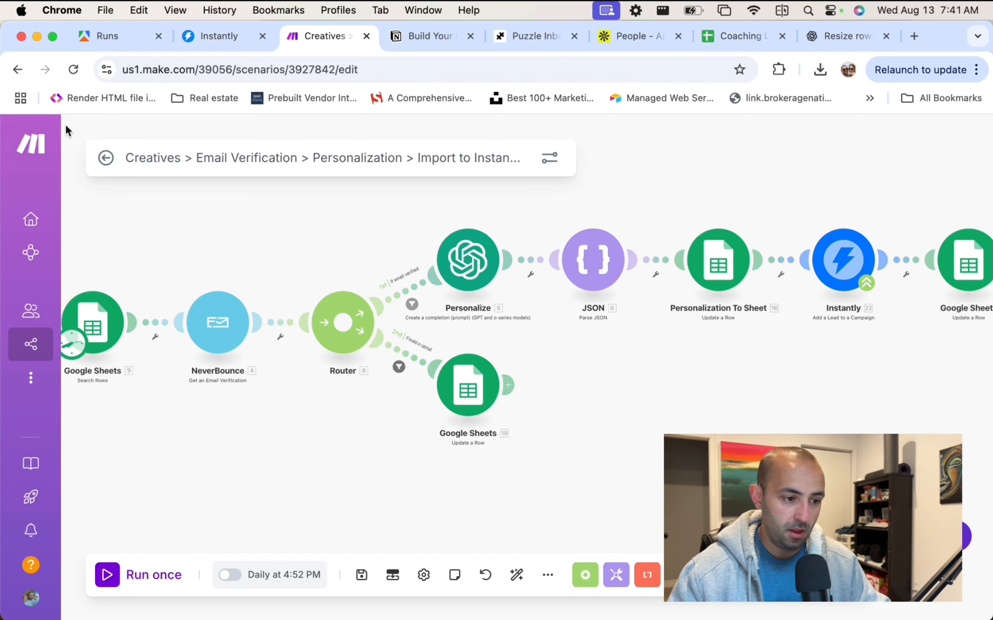
# Sort the scenario list newest to oldest and open the Personalization folder.
pyautogui.click(105, 347)
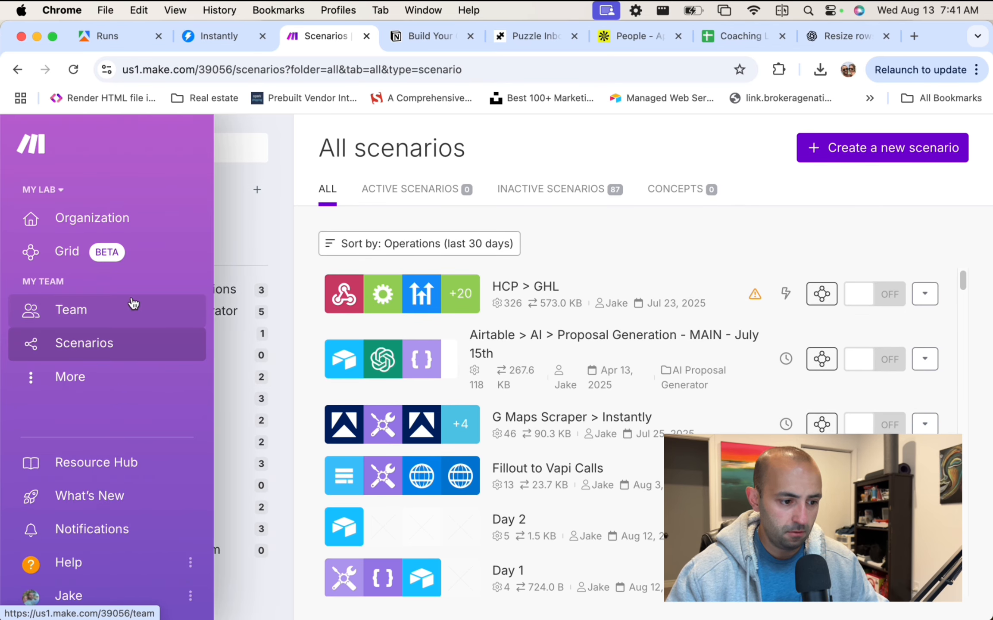
pyautogui.click(442, 250)
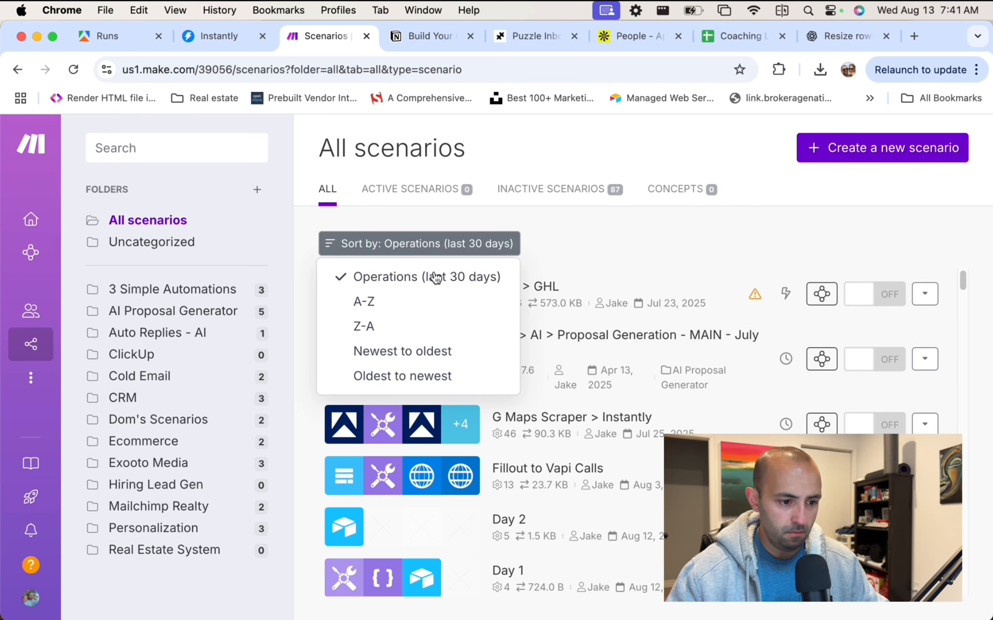
pyautogui.click(434, 278)
pyautogui.click(431, 244)
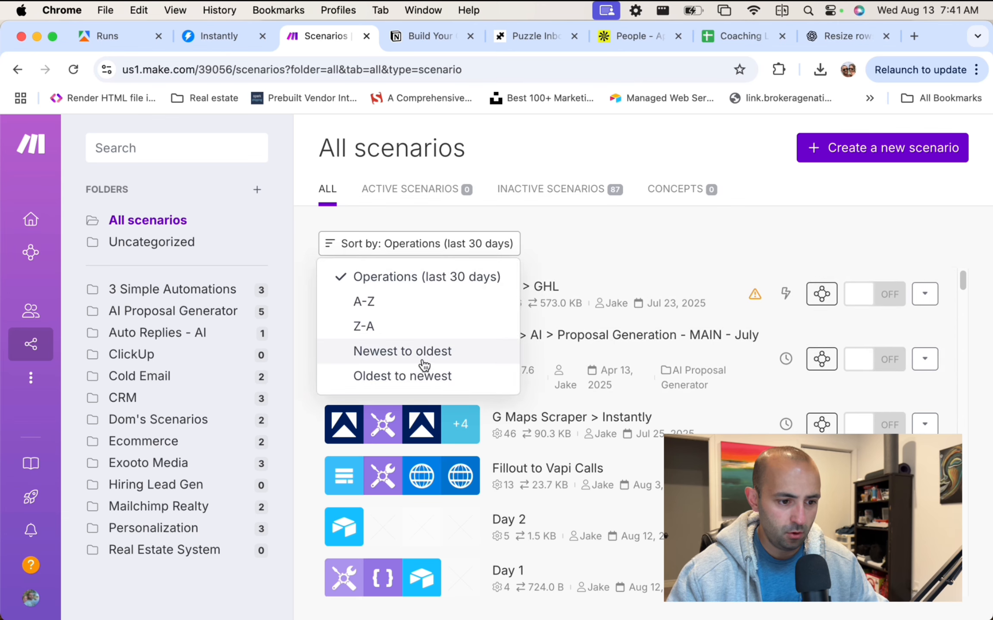
pyautogui.click(425, 357)
pyautogui.click(403, 245)
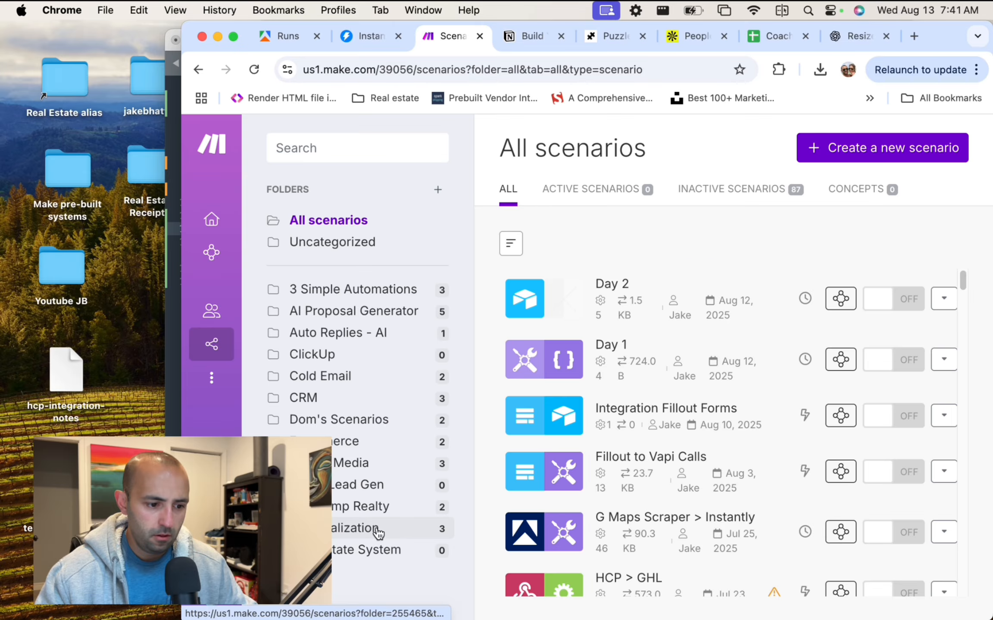
pyautogui.click(371, 529)
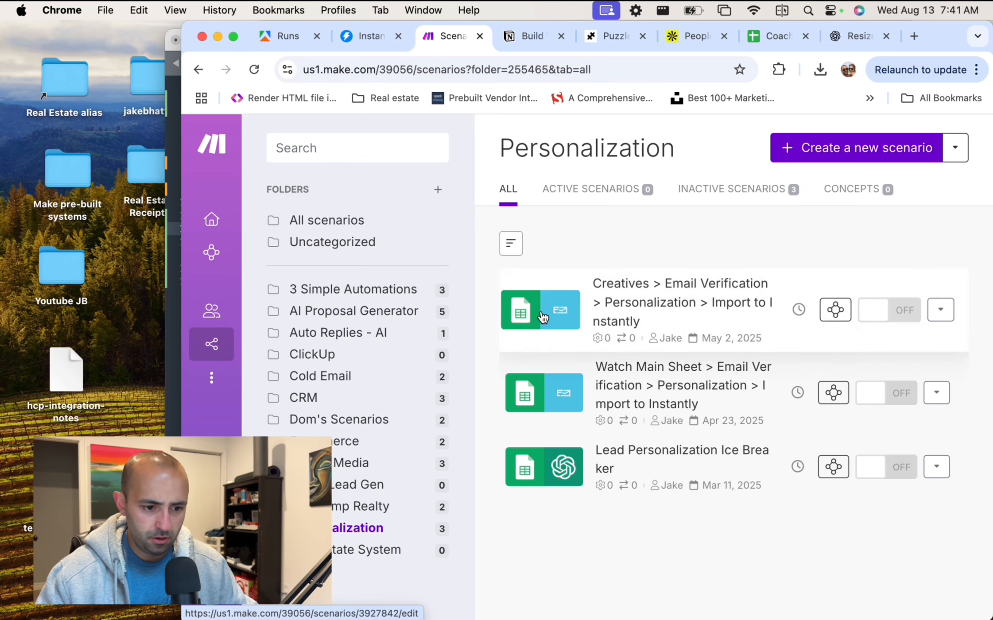
# Clone the first scenario, keeping its modules' states, and save the copy.
pyautogui.click(942, 310)
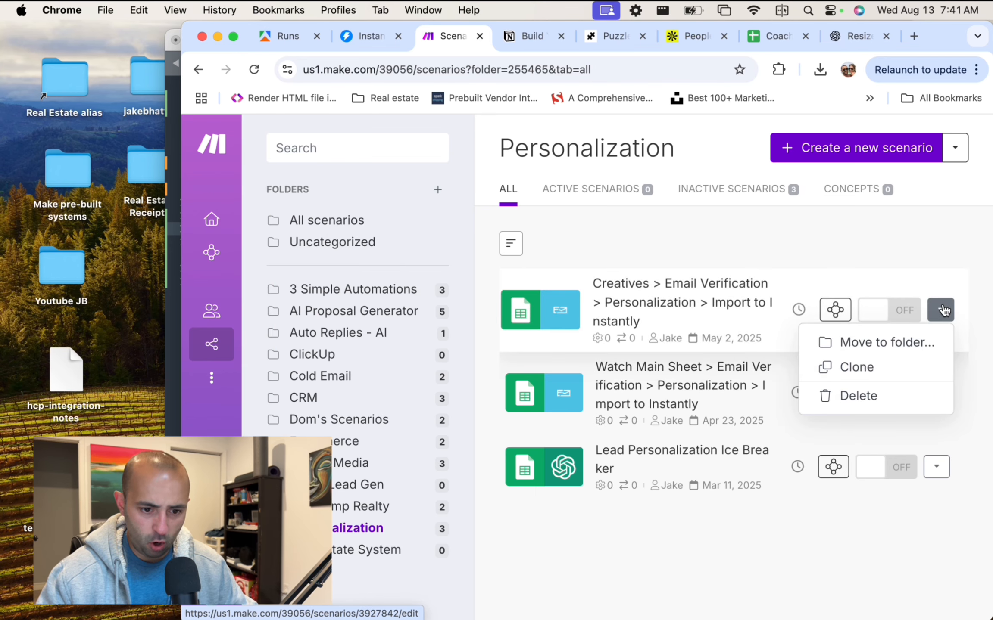
pyautogui.click(890, 377)
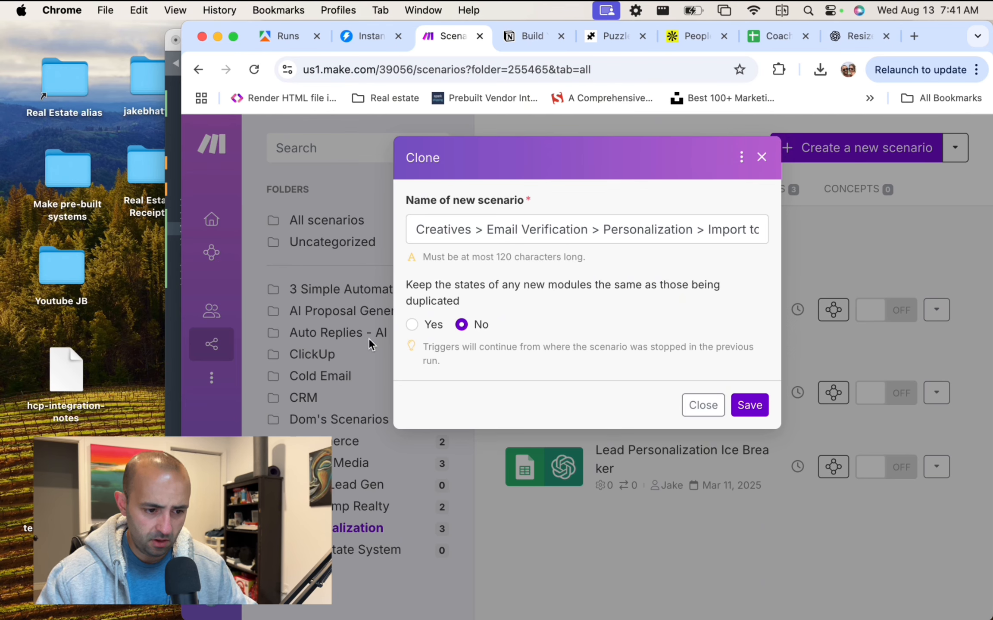
pyautogui.click(412, 325)
pyautogui.click(749, 405)
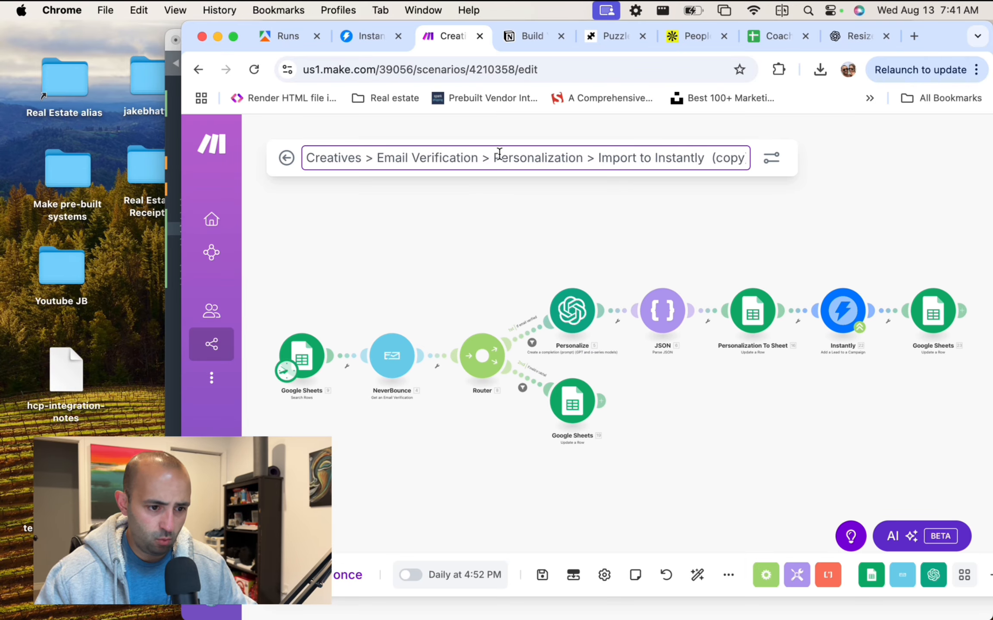
# Insert 'Without ' before 'Personalization' in the copied scenario's name and confirm it.
pyautogui.click(494, 158)
pyautogui.write('Wo')
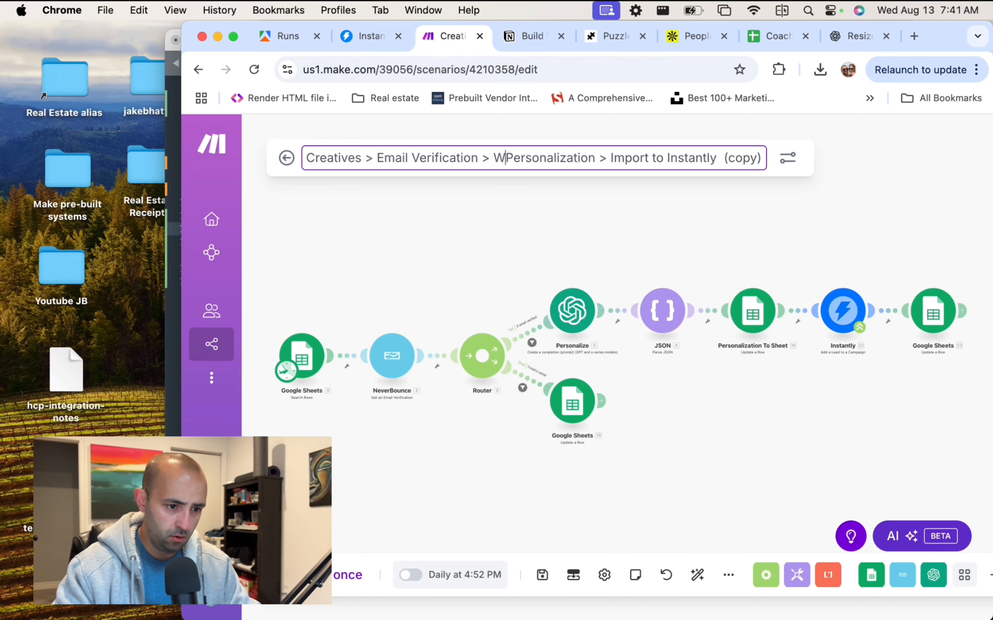
pyautogui.press('BackSpace')
pyautogui.write('ith')
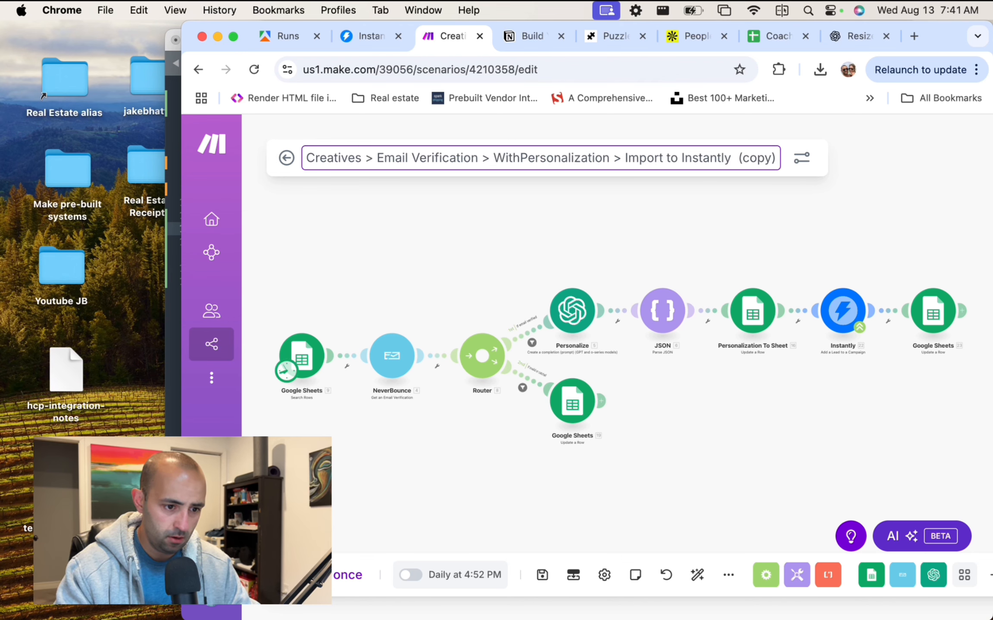
pyautogui.write('out')
pyautogui.press('Return')
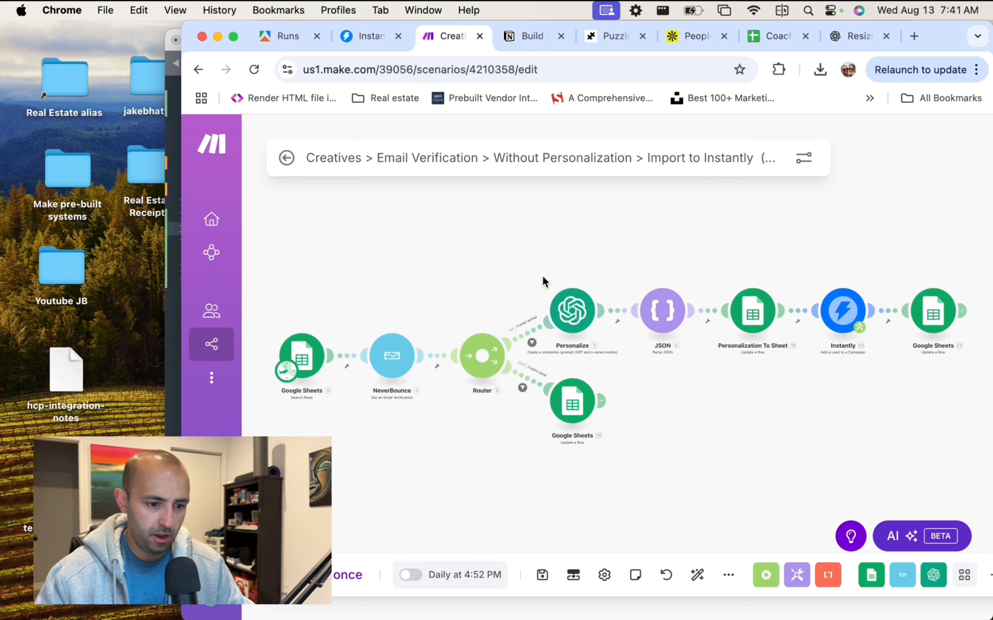
pyautogui.scroll(3, 541, 274)
pyautogui.scroll(-1, 529, 300)
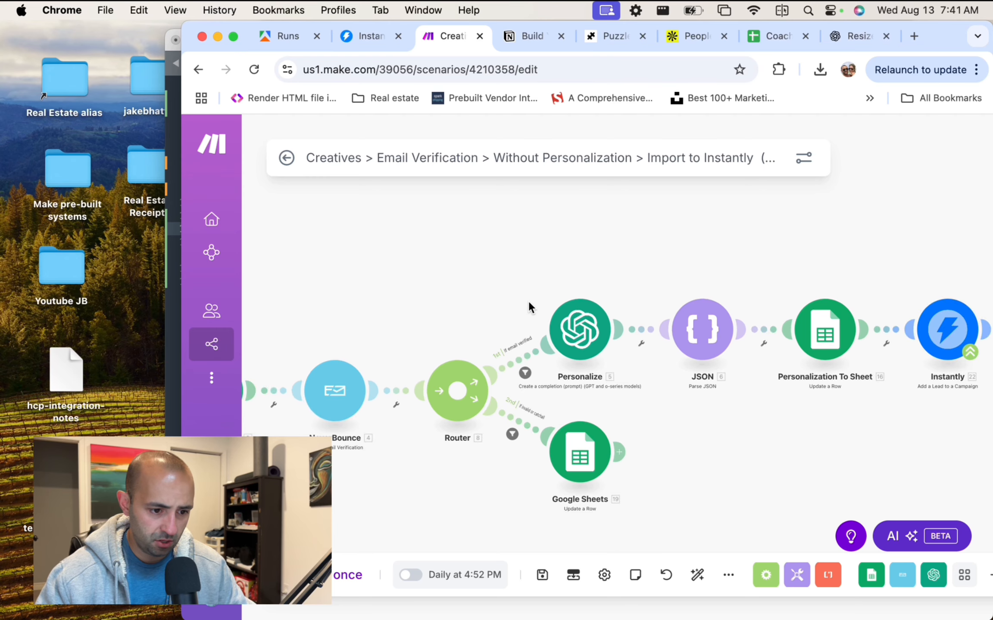
pyautogui.moveTo(528, 301); pyautogui.dragTo(548, 238)
pyautogui.scroll(-2, 548, 241)
pyautogui.scroll(1, 551, 242)
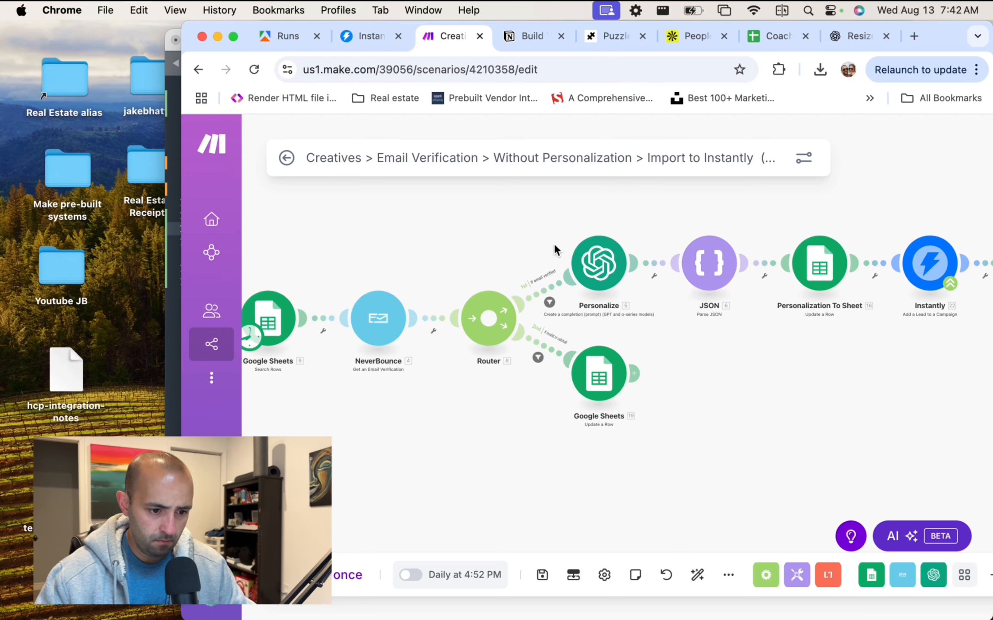
# Inspect the If email verified filter and delete the JSON module.
pyautogui.rightClick(619, 272)
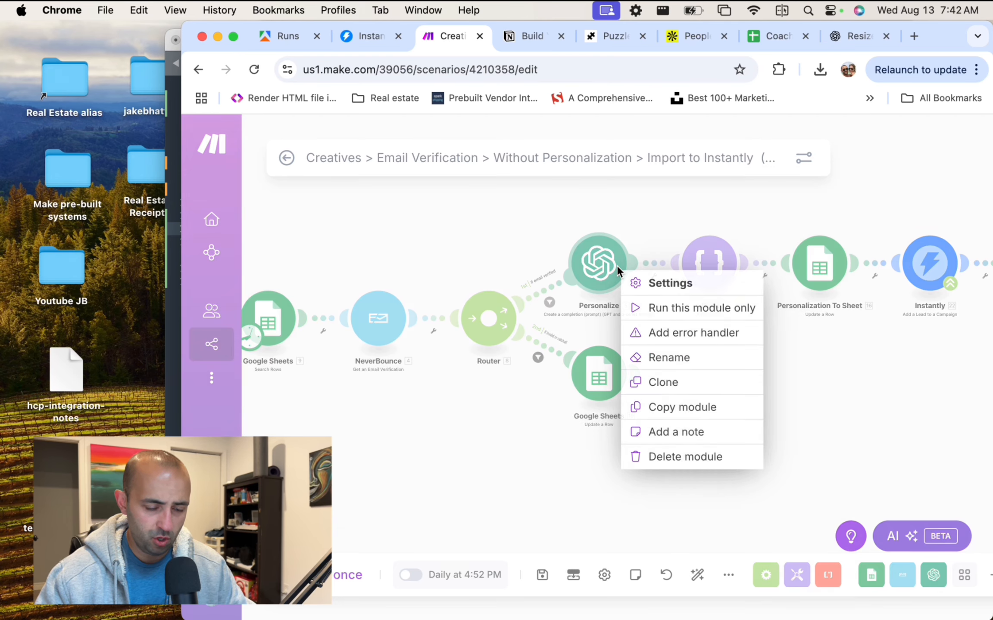
pyautogui.click(561, 295)
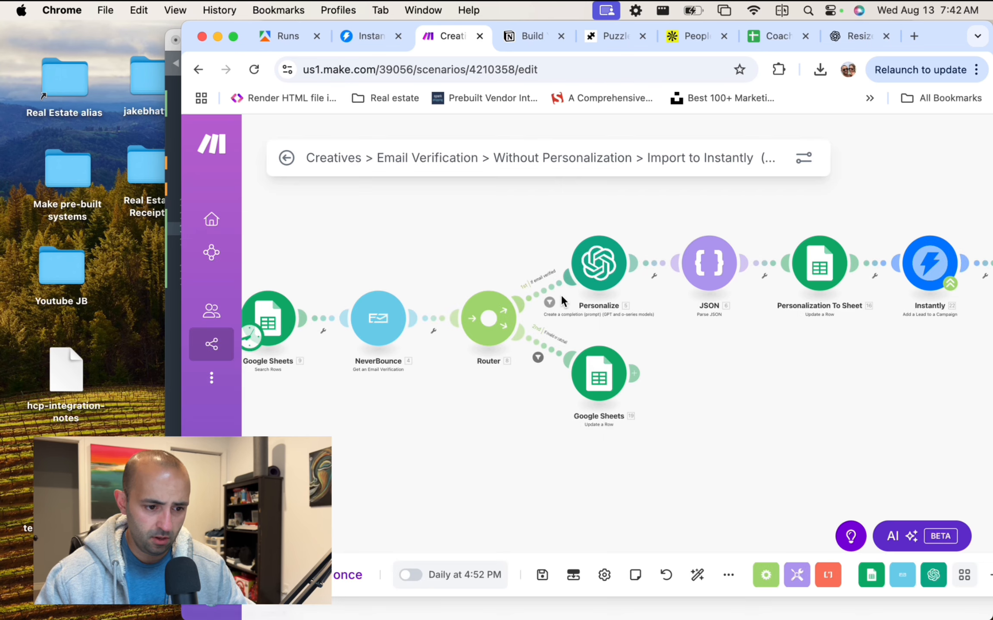
pyautogui.click(551, 300)
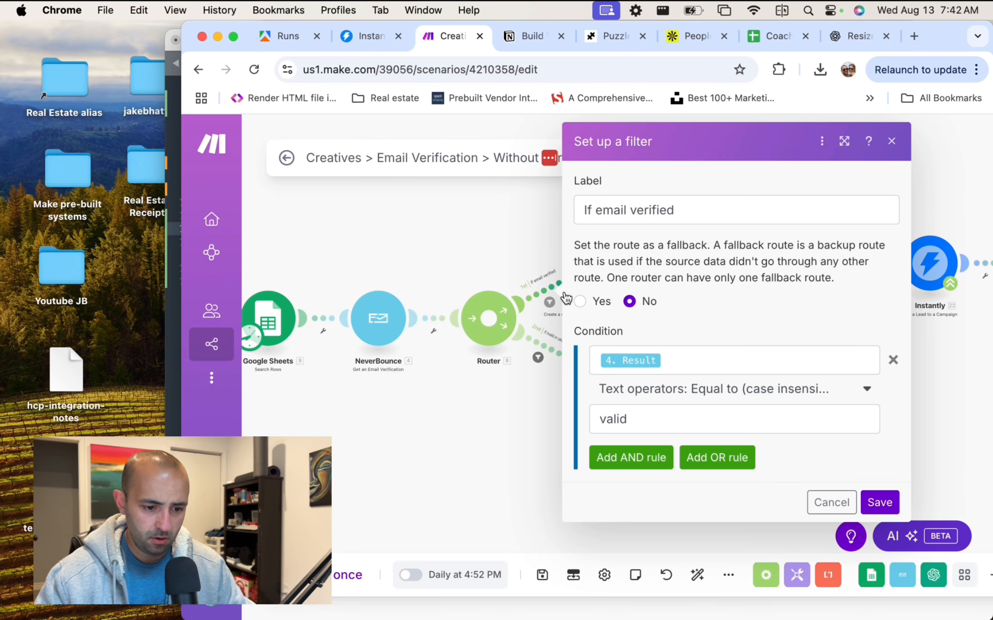
pyautogui.click(949, 375)
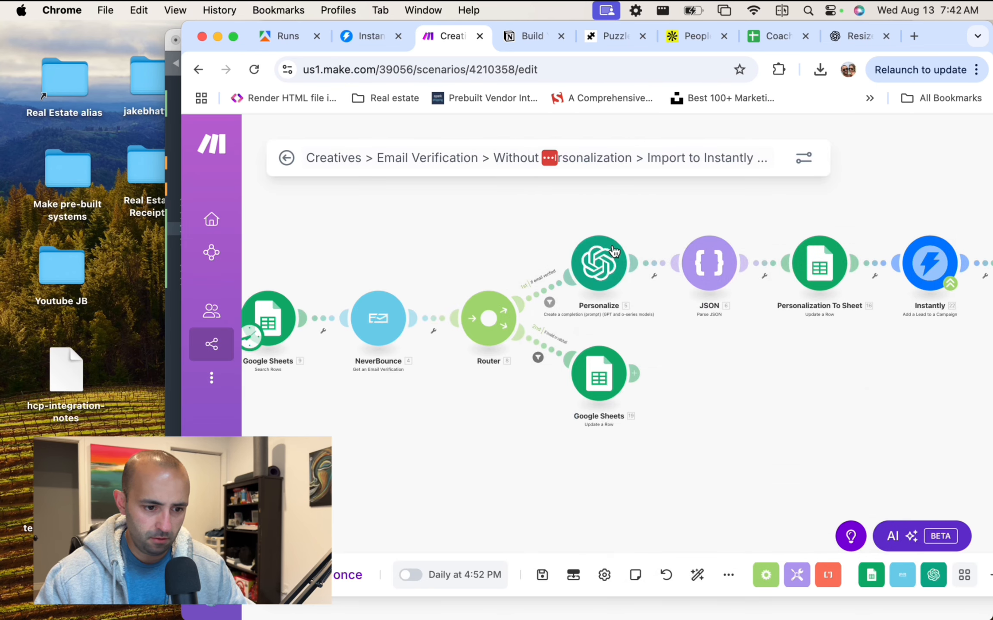
pyautogui.click(713, 264)
pyautogui.rightClick(716, 264)
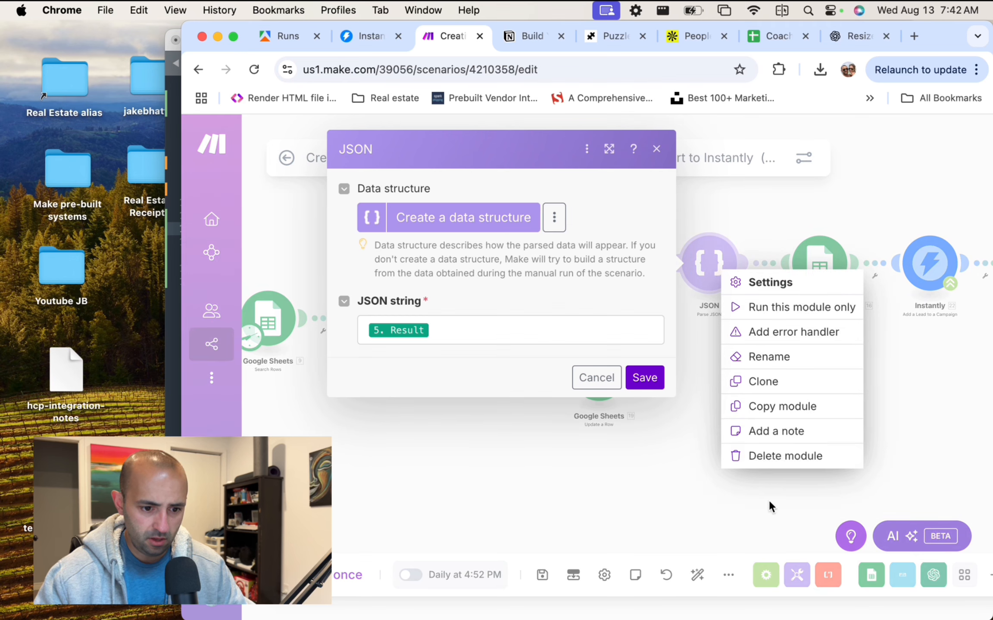
pyautogui.click(774, 455)
pyautogui.click(619, 321)
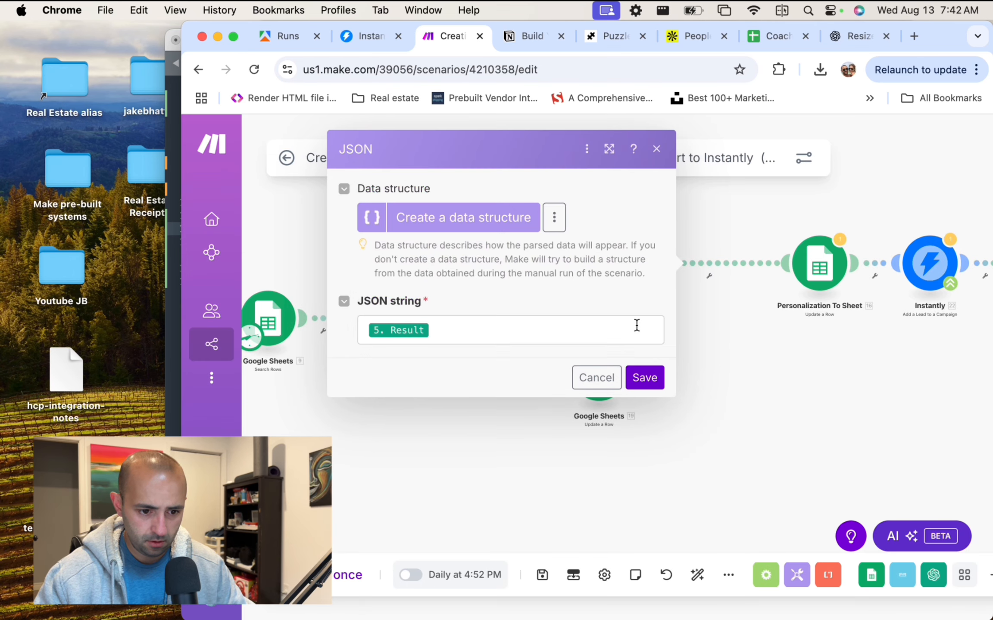
# Delete the Personalize module, recheck the route filter, and move the lower Google Sheets module aside.
pyautogui.moveTo(642, 258); pyautogui.dragTo(651, 260)
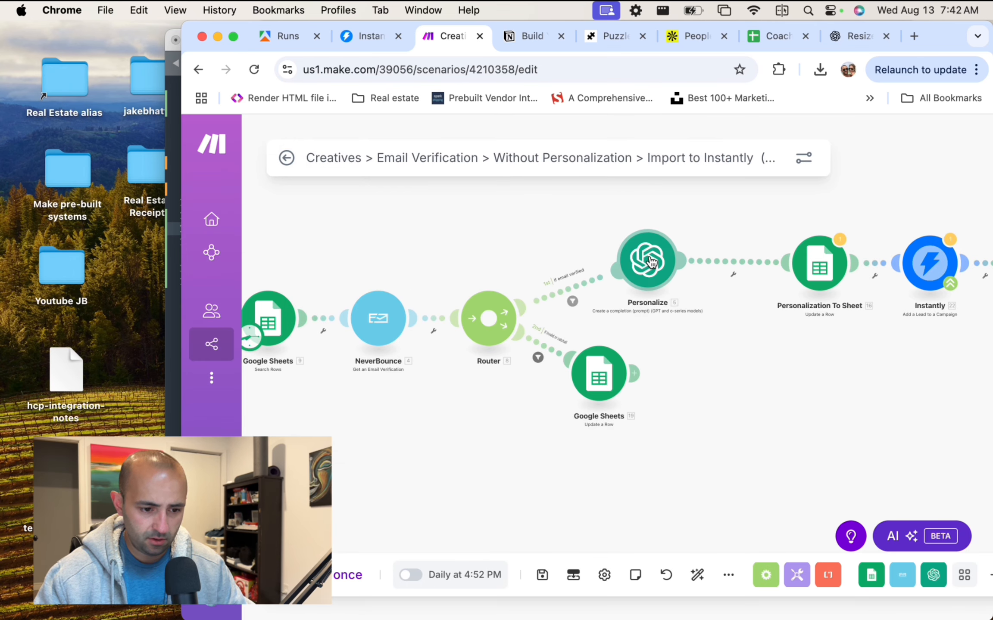
pyautogui.rightClick(653, 261)
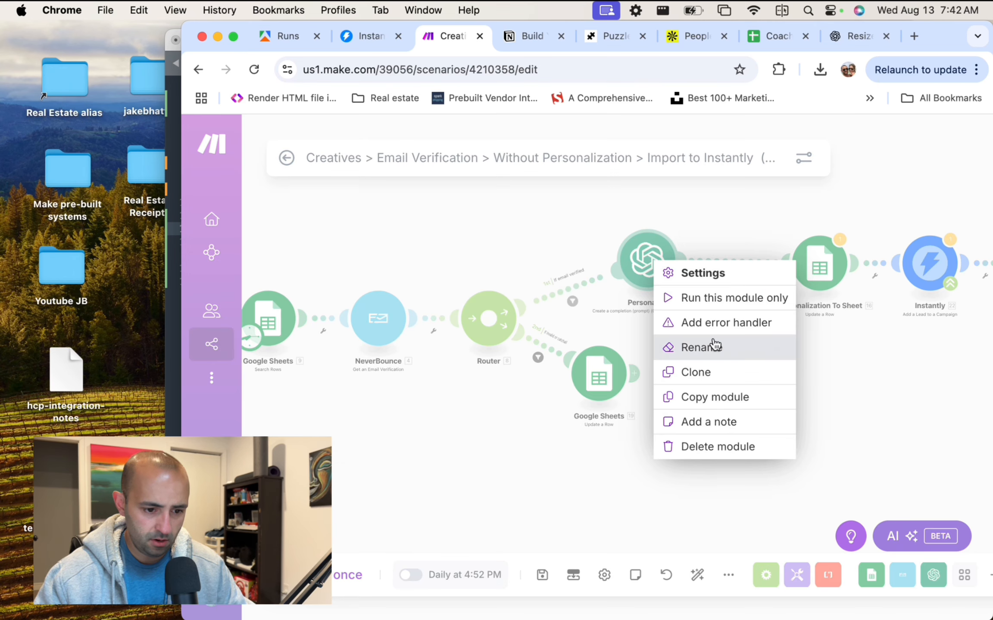
pyautogui.click(731, 446)
pyautogui.click(659, 293)
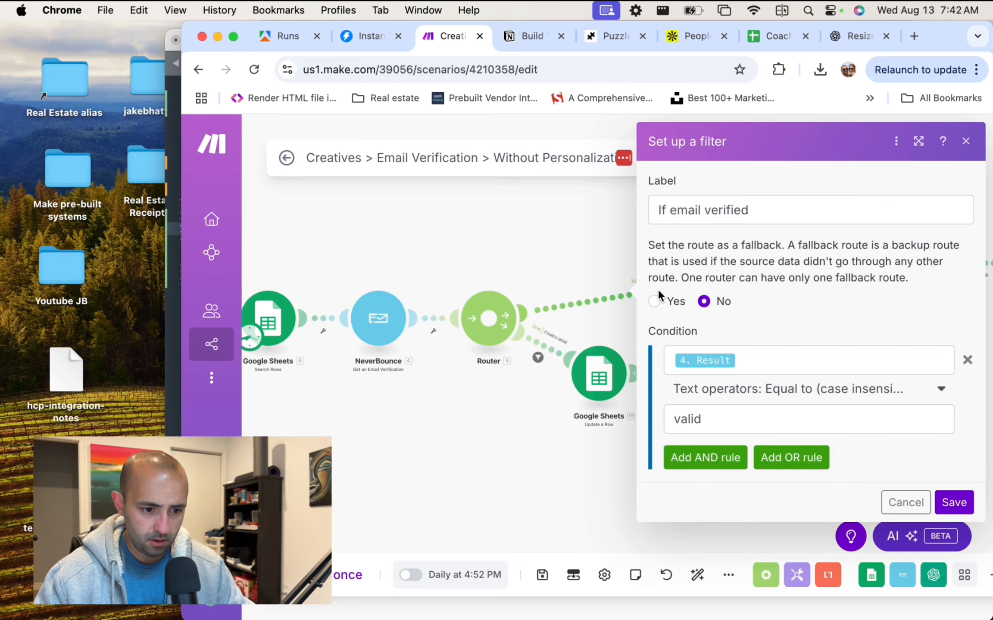
pyautogui.click(522, 214)
pyautogui.moveTo(606, 388); pyautogui.dragTo(658, 427)
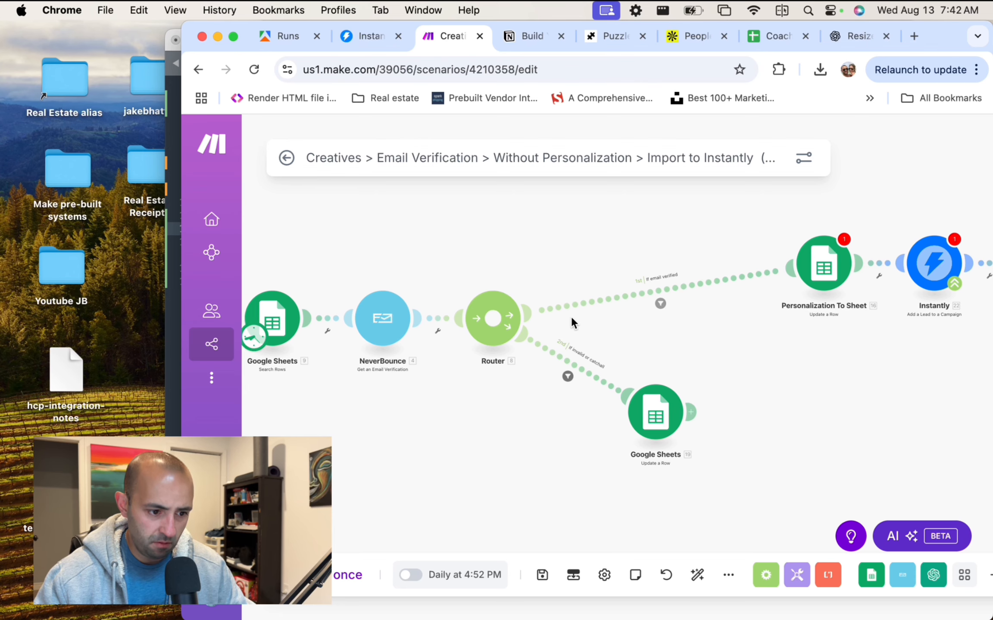
pyautogui.hscroll(-2, 571, 319)
# Point the first Google Sheets search at the Coaching Leads - b2b spreadsheet.
pyautogui.click(303, 310)
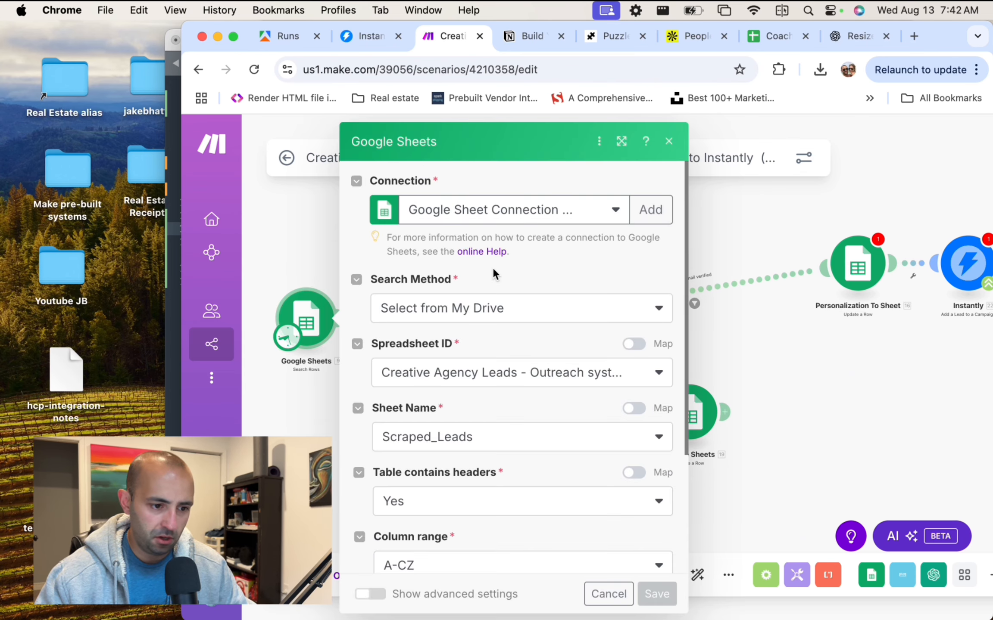
pyautogui.scroll(-3, 492, 268)
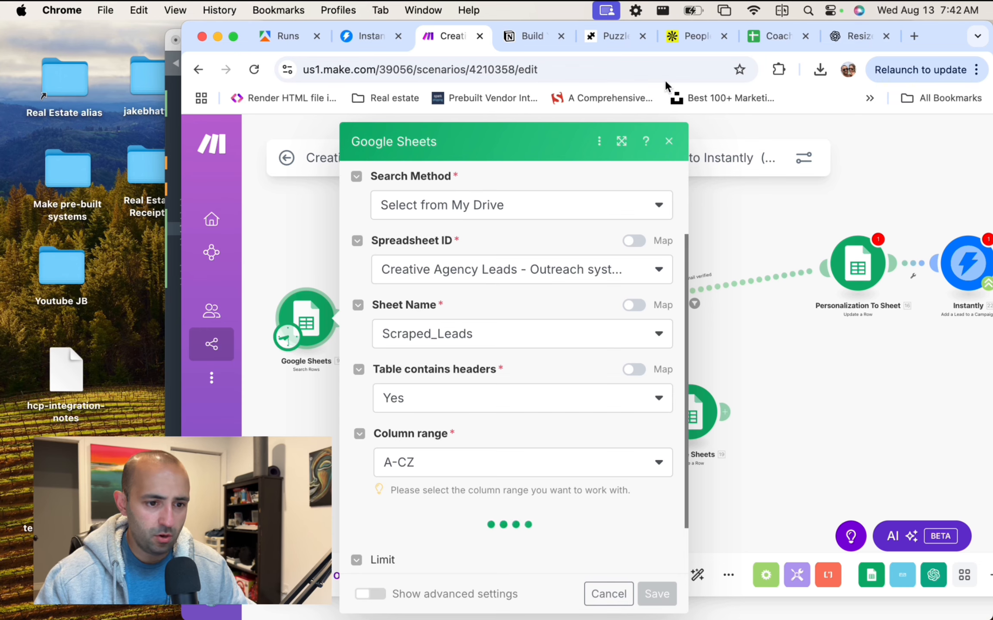
pyautogui.click(777, 37)
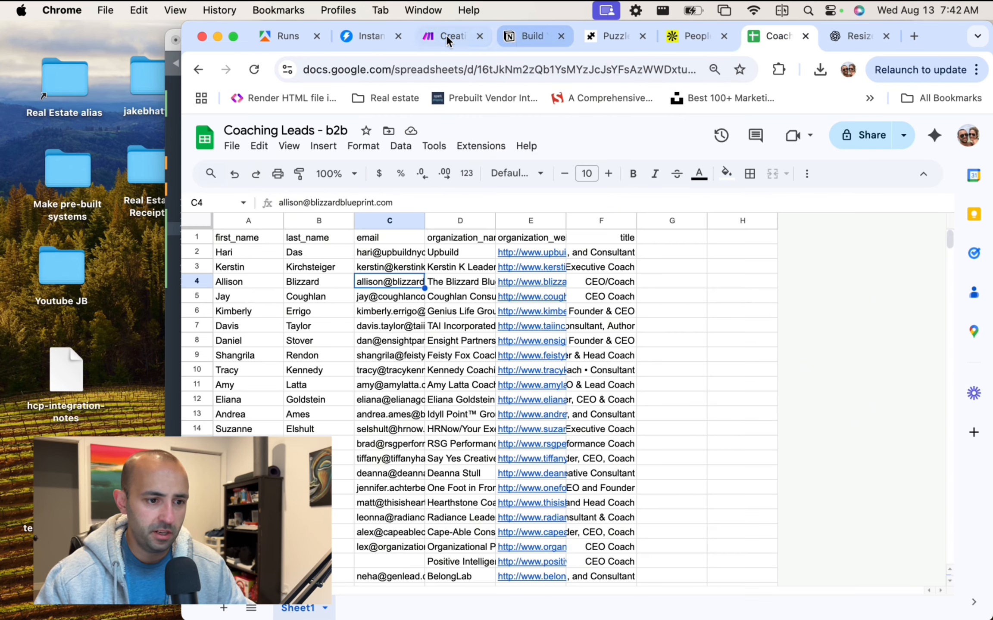
pyautogui.click(446, 35)
pyautogui.click(483, 271)
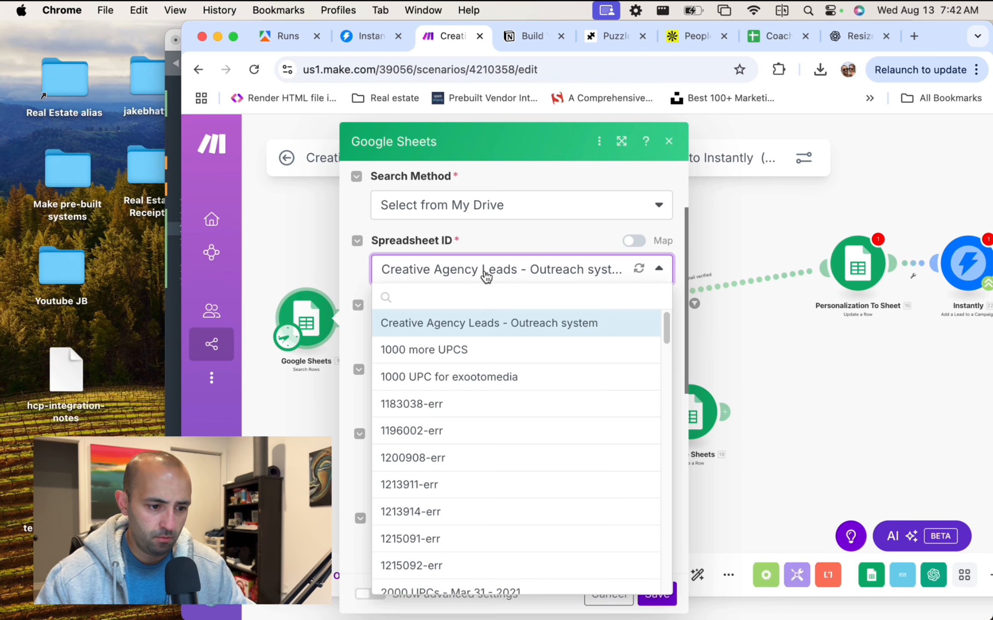
pyautogui.click(483, 297)
pyautogui.write('co')
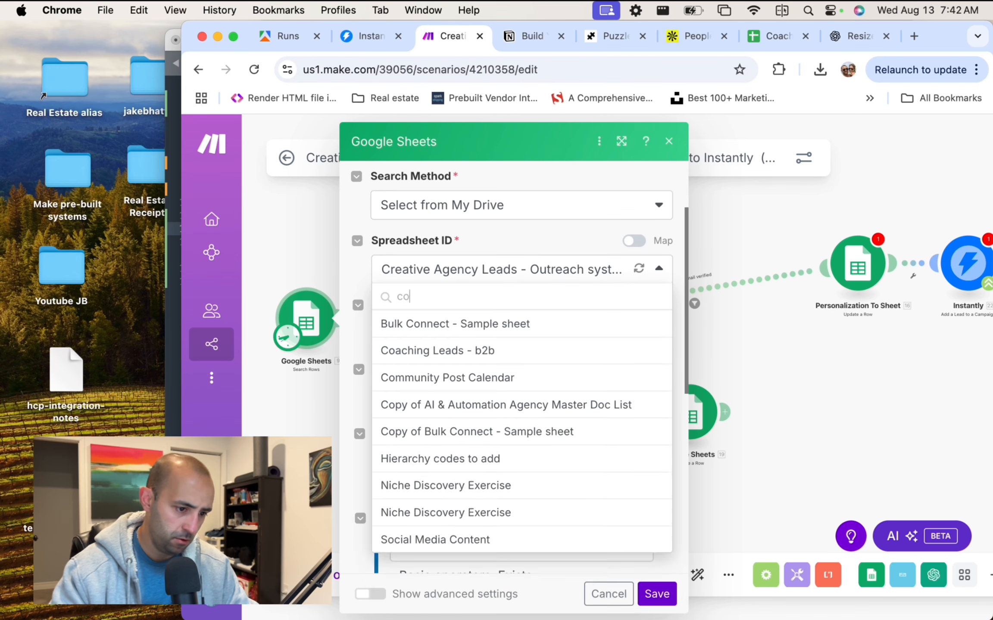
pyautogui.write('achin')
pyautogui.click(554, 328)
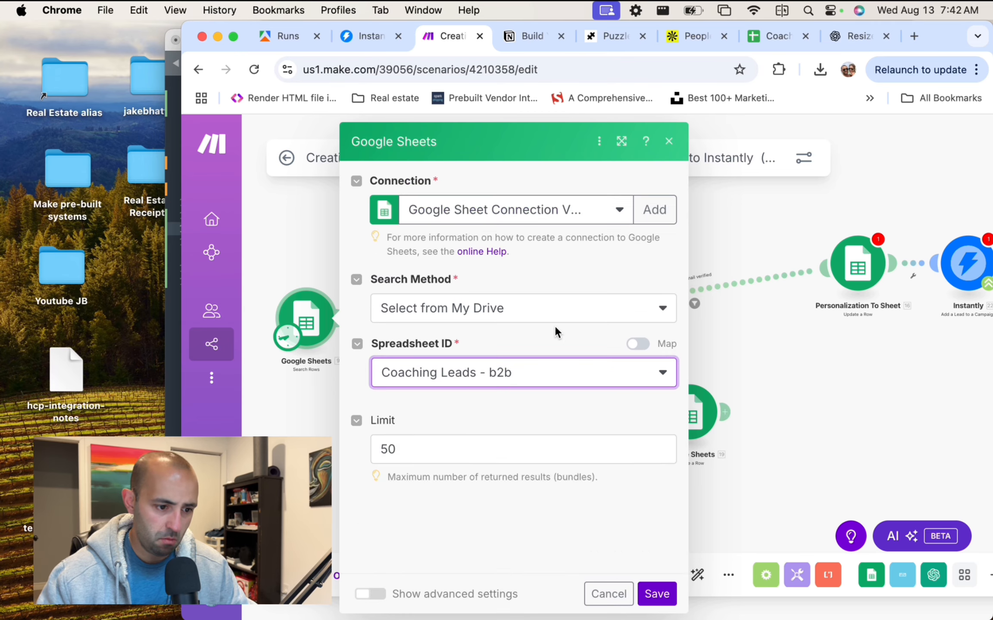
# Read rows from Sheet1 instead of Scraped_Leads.
pyautogui.scroll(-5, 538, 388)
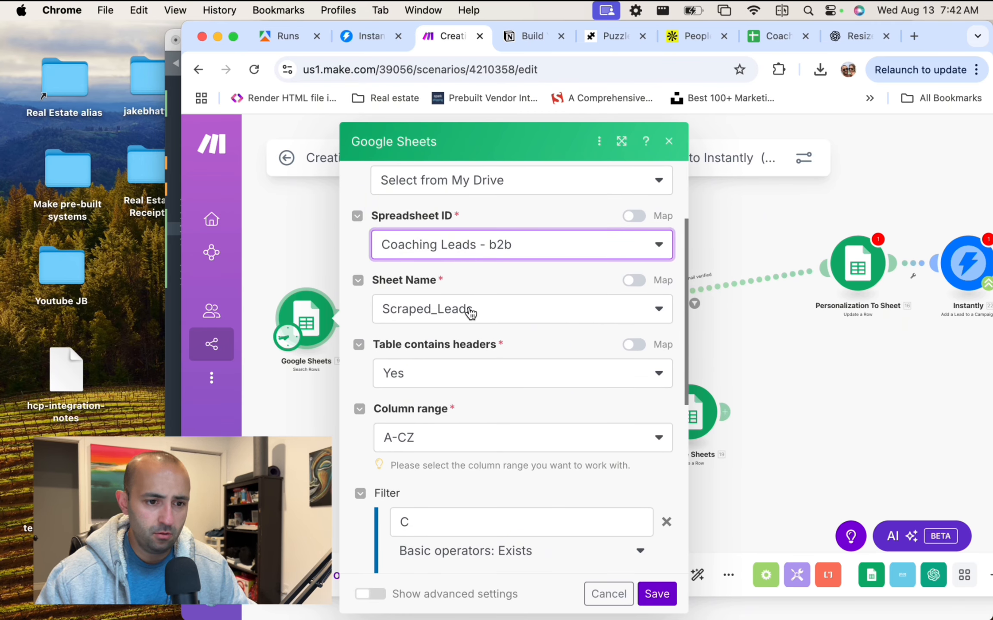
pyautogui.click(471, 314)
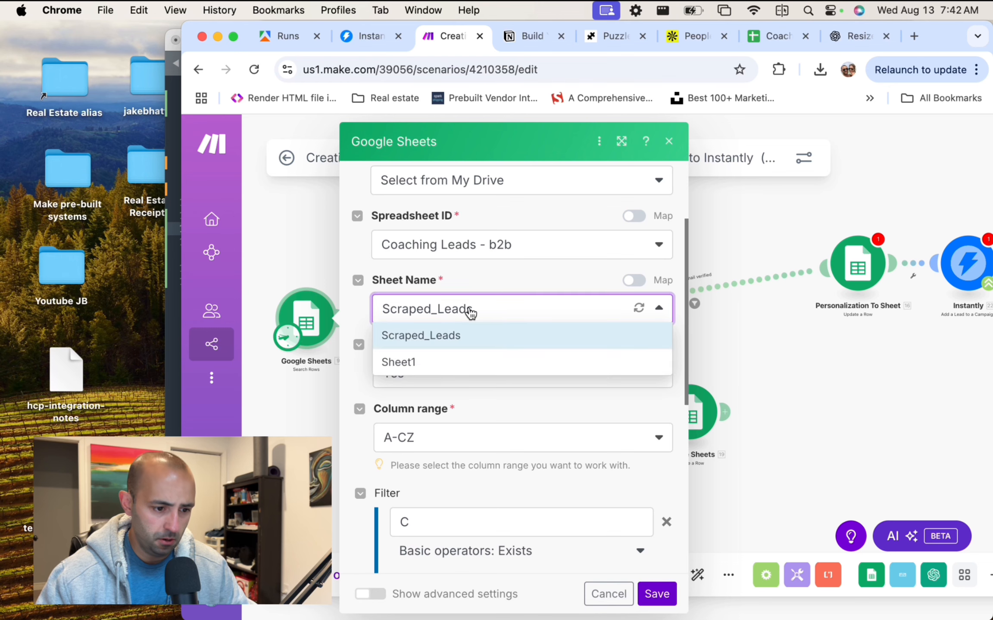
pyautogui.click(459, 359)
pyautogui.scroll(-4, 466, 378)
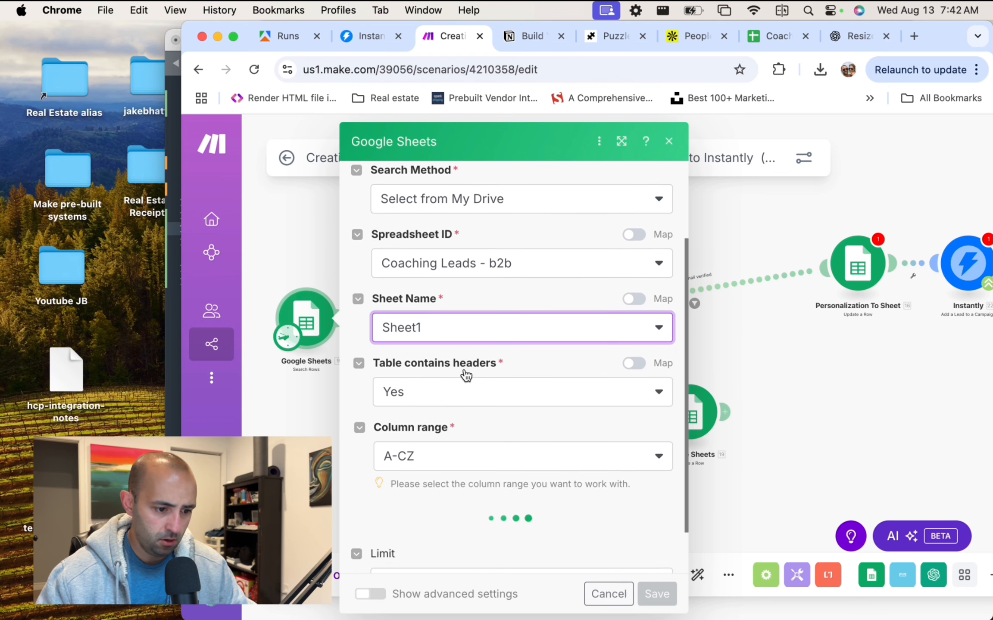
pyautogui.scroll(-4, 426, 354)
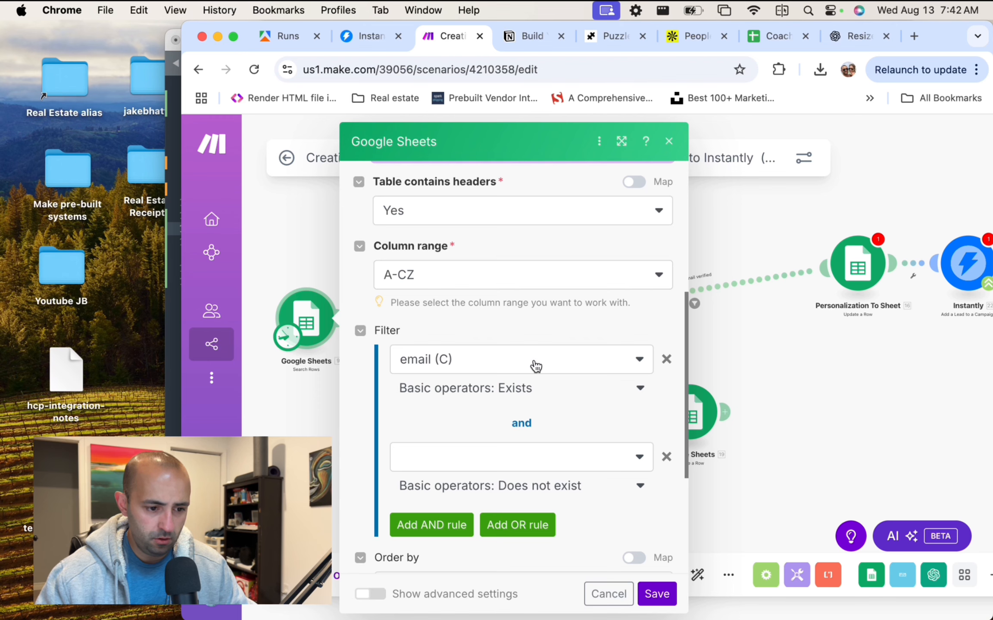
pyautogui.scroll(-1, 535, 366)
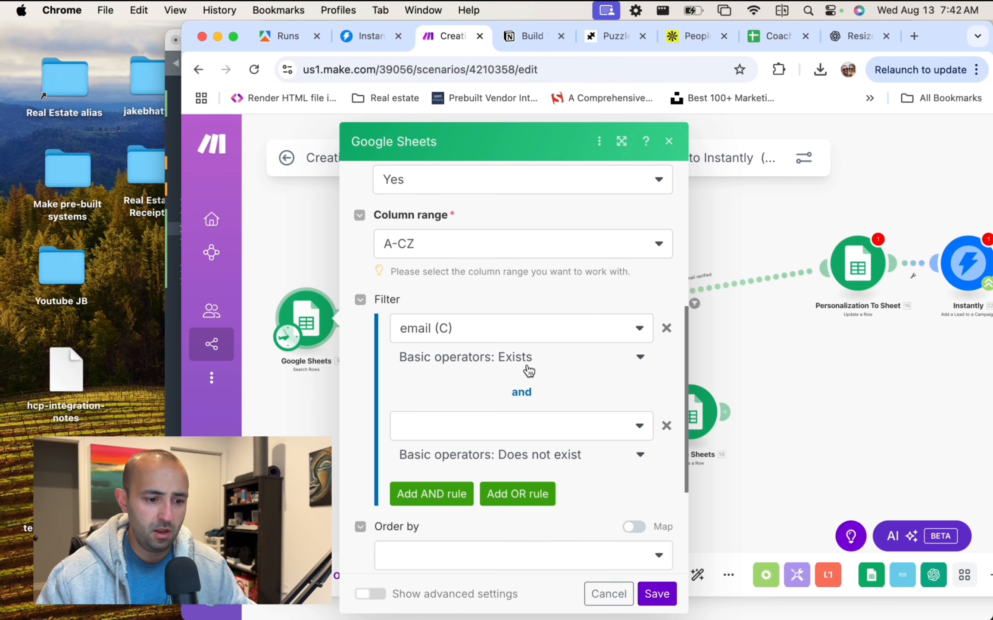
pyautogui.scroll(-5, 528, 371)
pyautogui.scroll(-1, 528, 370)
# Lower the search's row limit from 50 to 10 and save the settings.
pyautogui.click(456, 531)
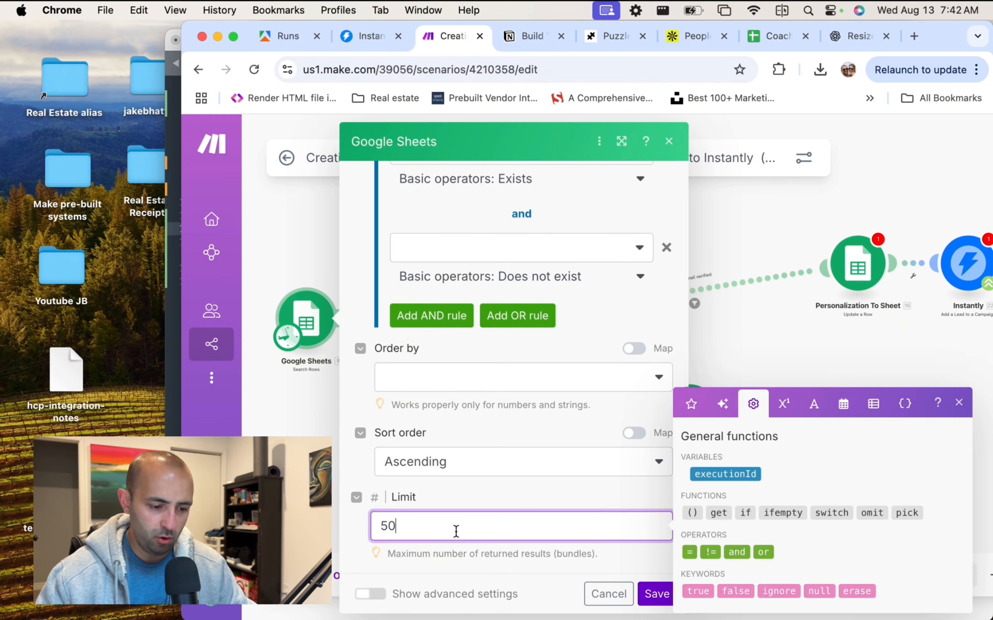
pyautogui.doubleClick(456, 529)
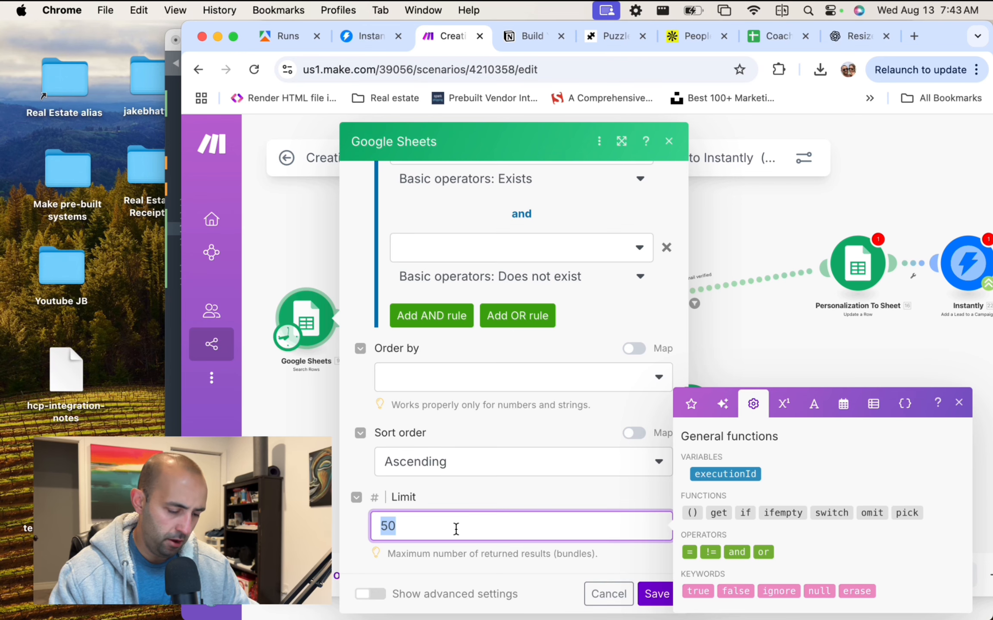
pyautogui.write('10')
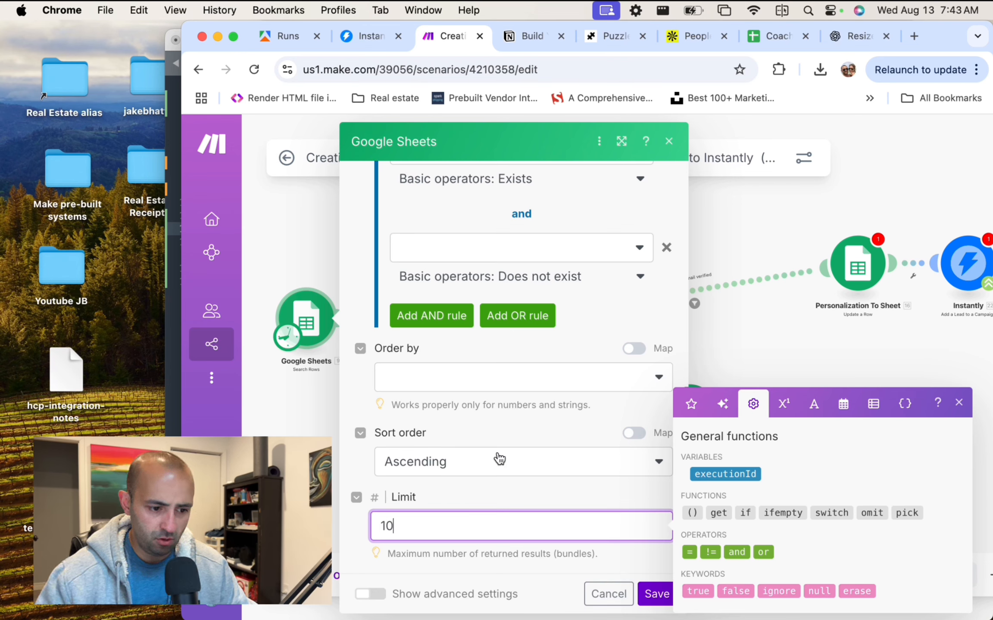
pyautogui.moveTo(469, 136); pyautogui.dragTo(404, 116)
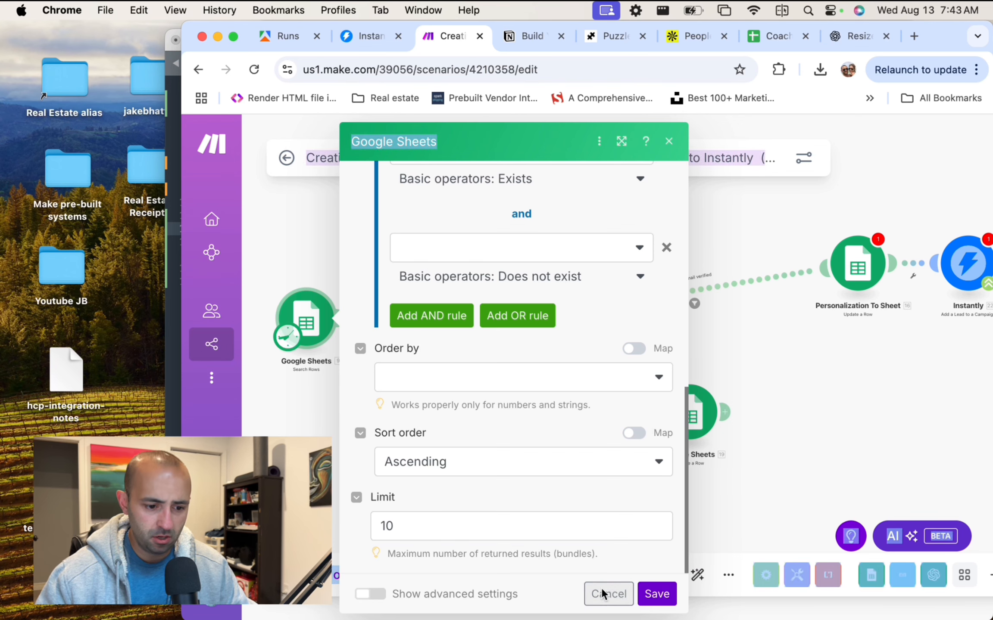
pyautogui.press('super+Tab')
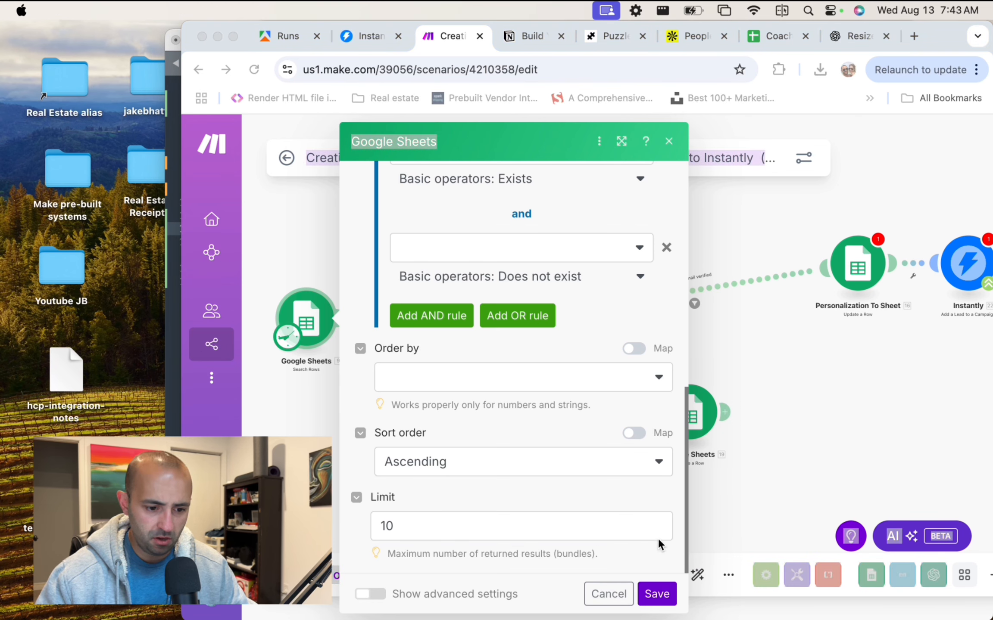
pyautogui.click(657, 595)
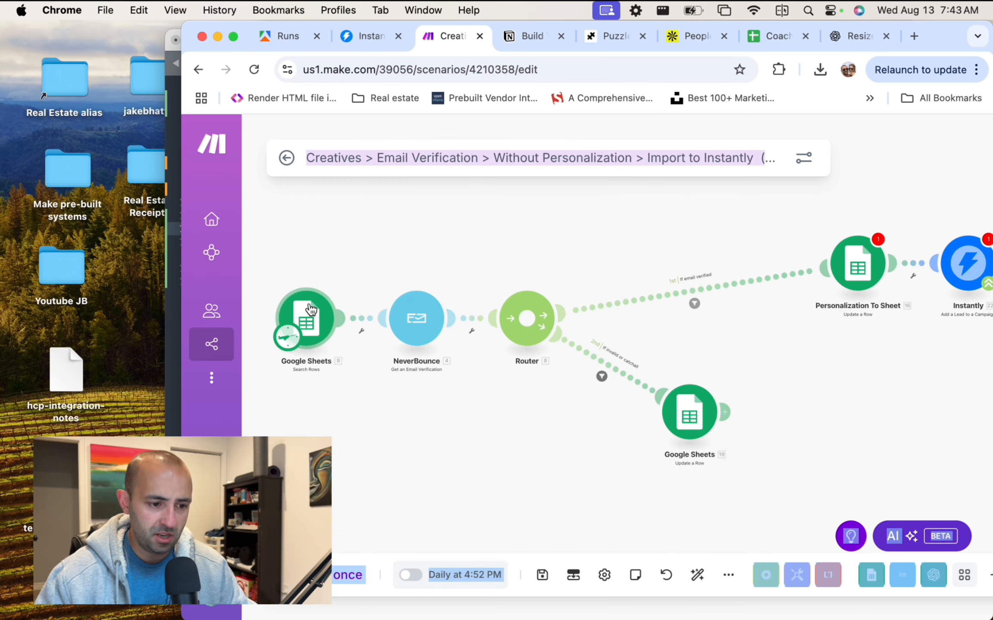
# Recheck the saved Search Rows settings and NeverBounce email mapping, then view the Coaching Leads - b2b sheet.
pyautogui.click(309, 310)
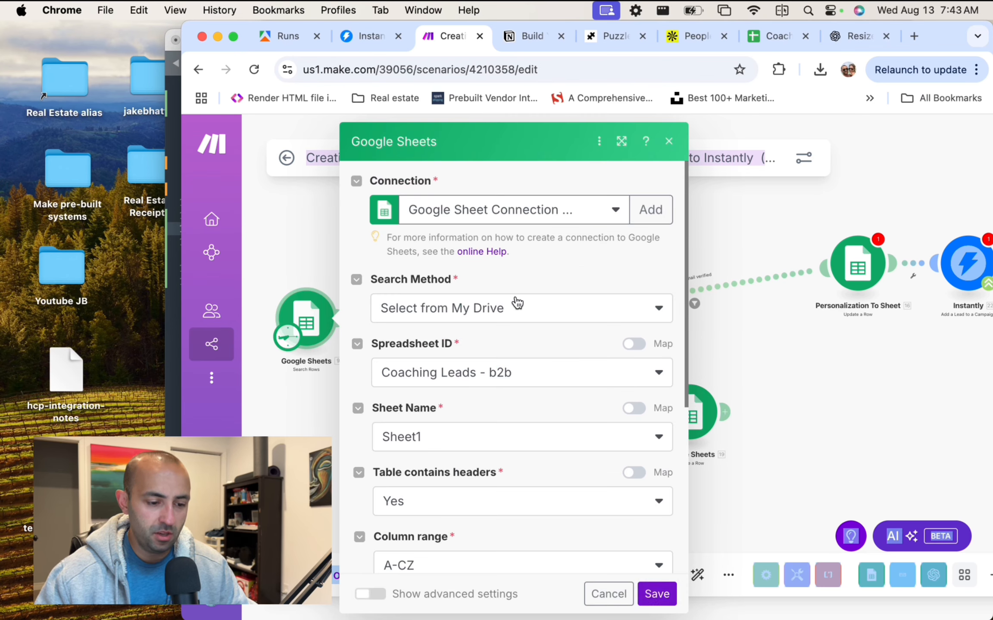
pyautogui.scroll(-3, 517, 302)
pyautogui.scroll(-5, 517, 302)
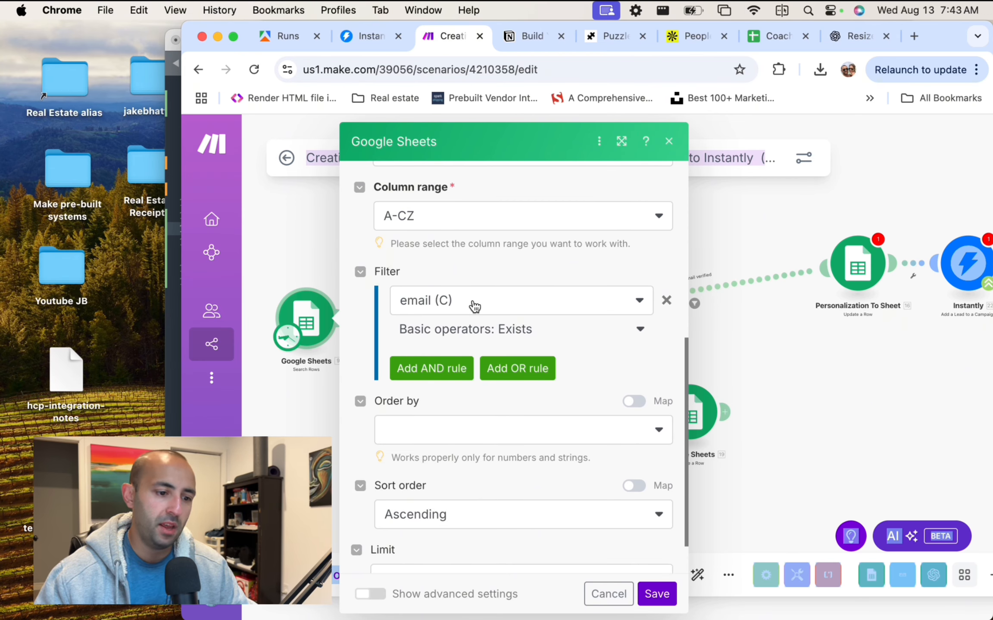
pyautogui.scroll(-2, 475, 306)
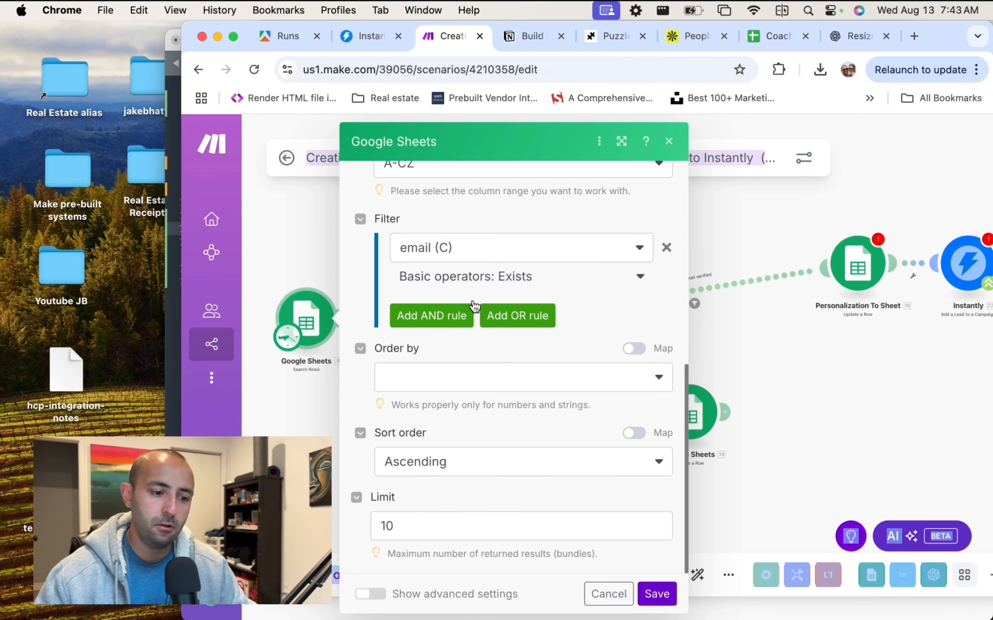
pyautogui.click(653, 593)
pyautogui.click(426, 324)
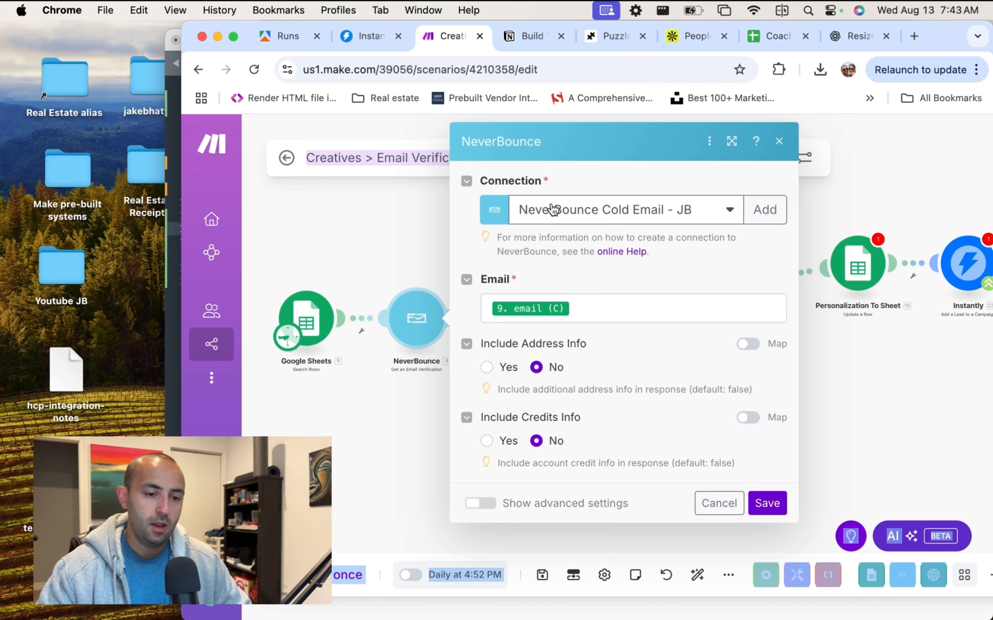
pyautogui.click(772, 37)
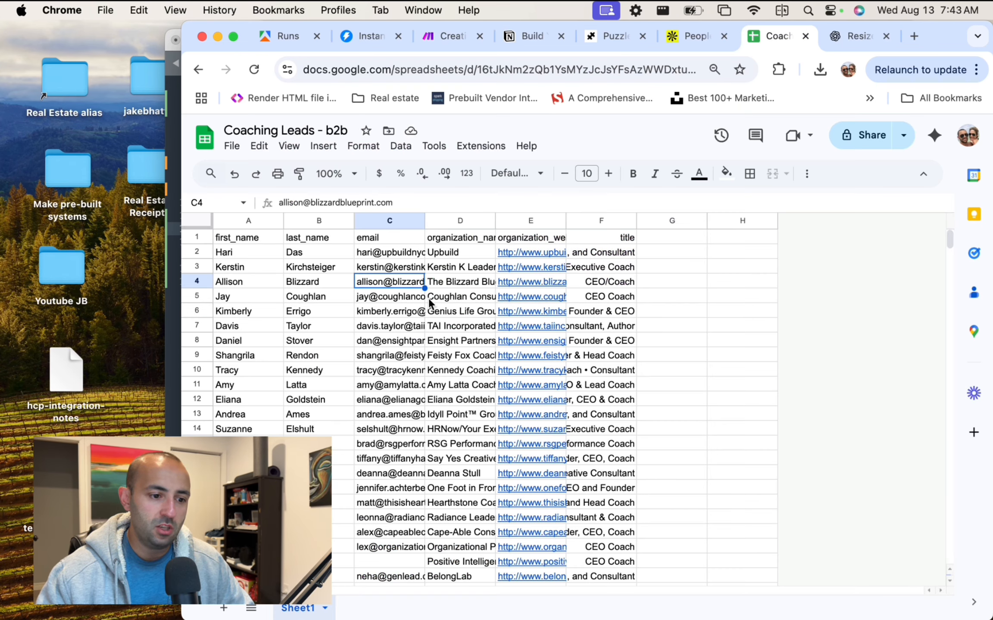
# Read the email addresses in cells C5 through C9, then go back to Make's NeverBounce settings.
pyautogui.click(399, 295)
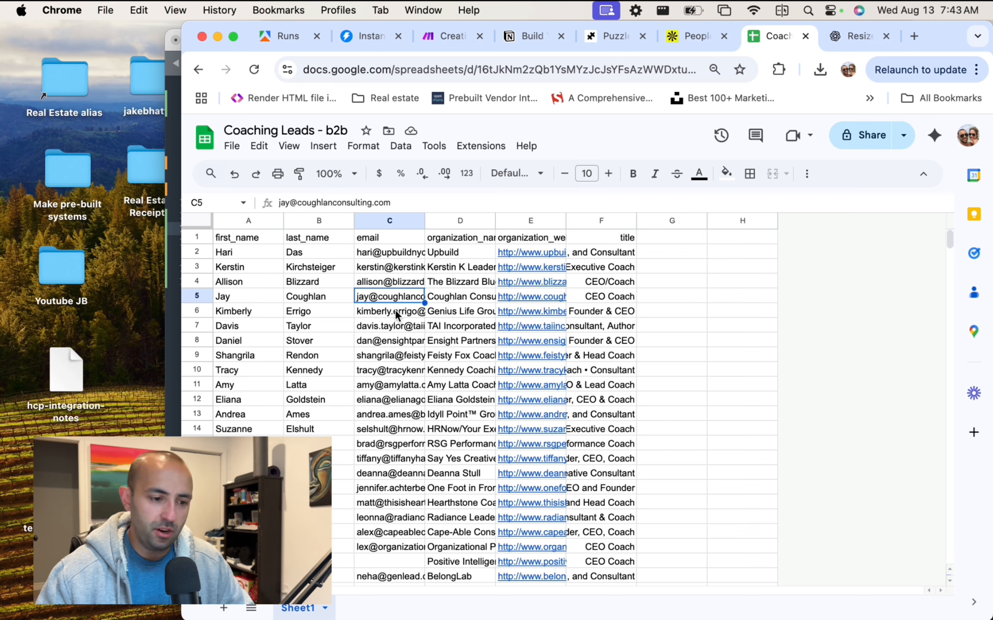
pyautogui.click(394, 309)
pyautogui.click(396, 324)
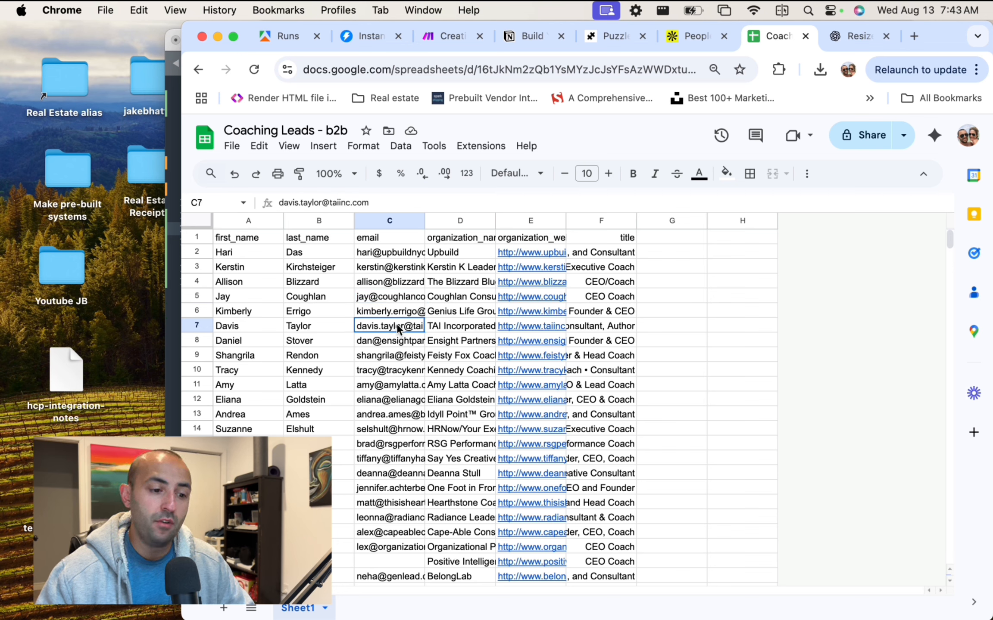
pyautogui.click(386, 342)
pyautogui.click(390, 354)
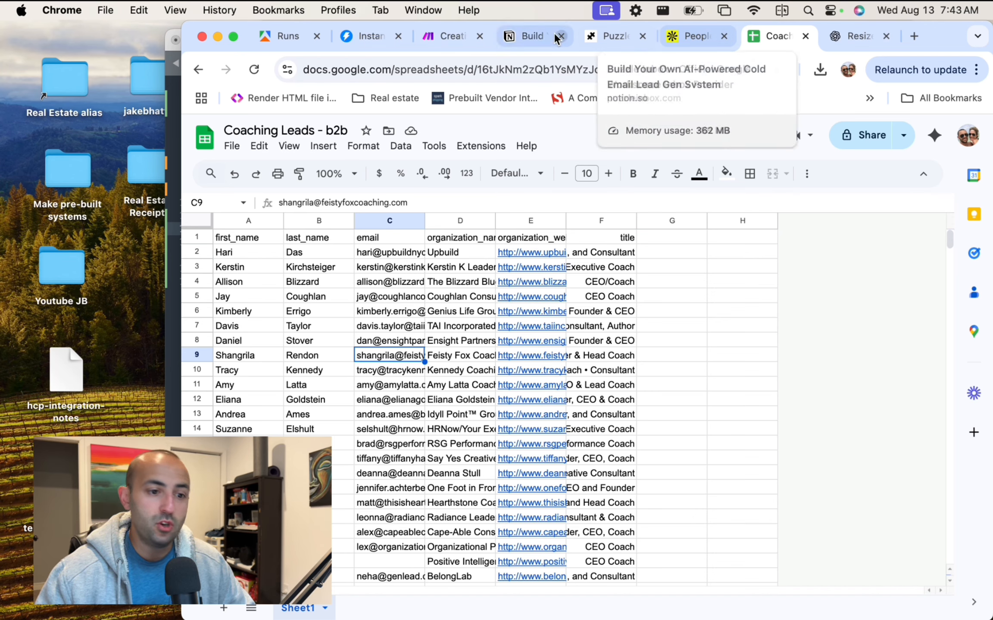
pyautogui.click(452, 39)
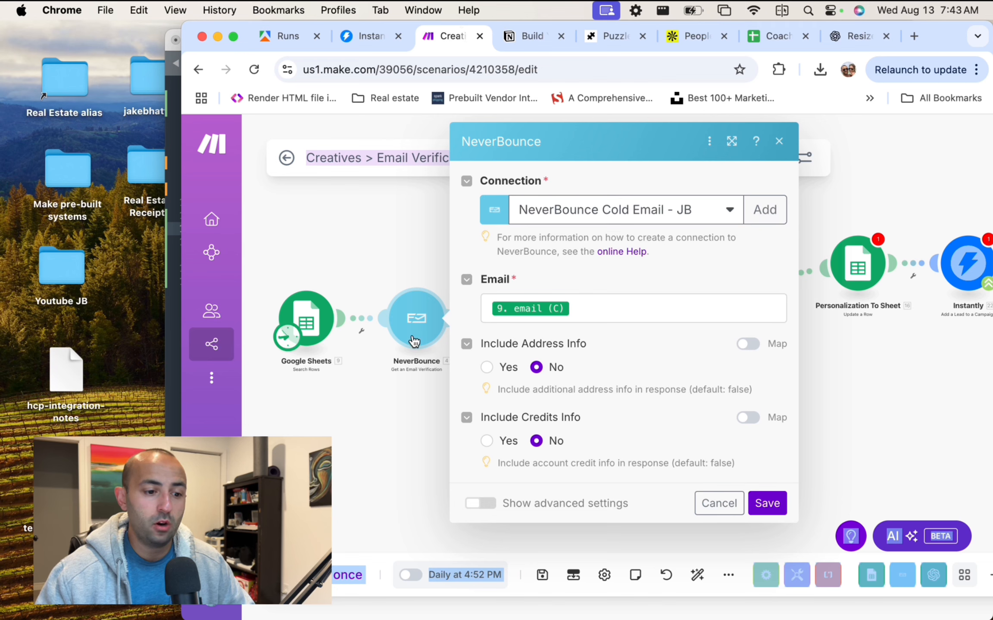
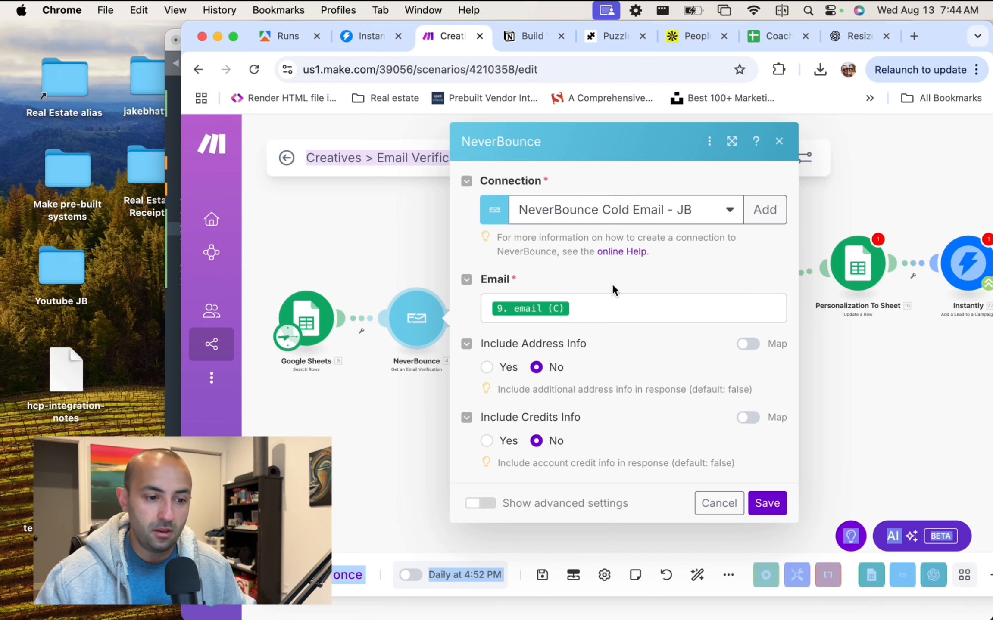
# Confirm the Email field mapping and save the NeverBounce verification settings.
pyautogui.click(593, 300)
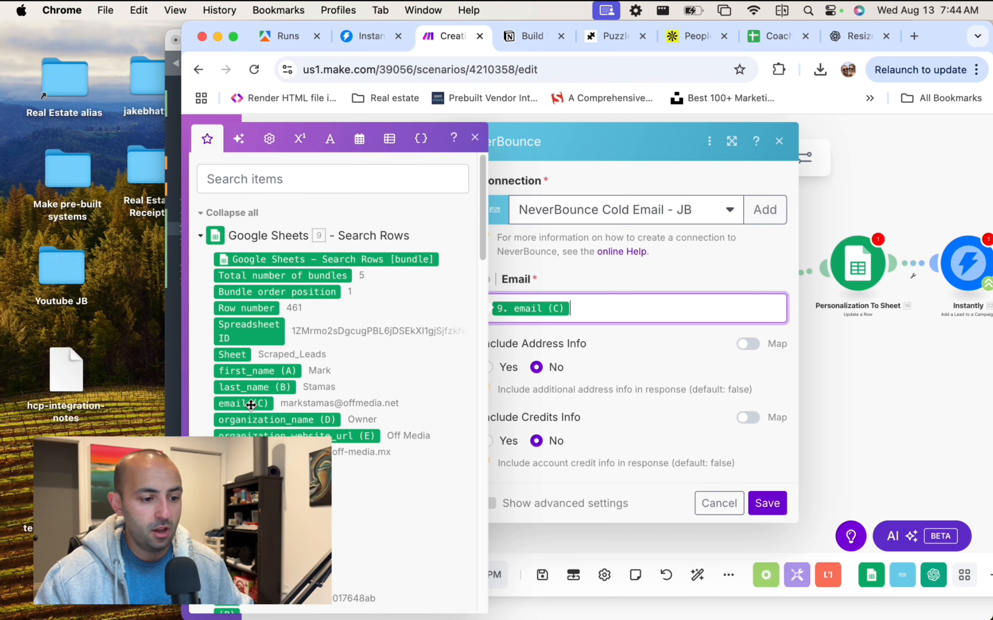
pyautogui.click(576, 278)
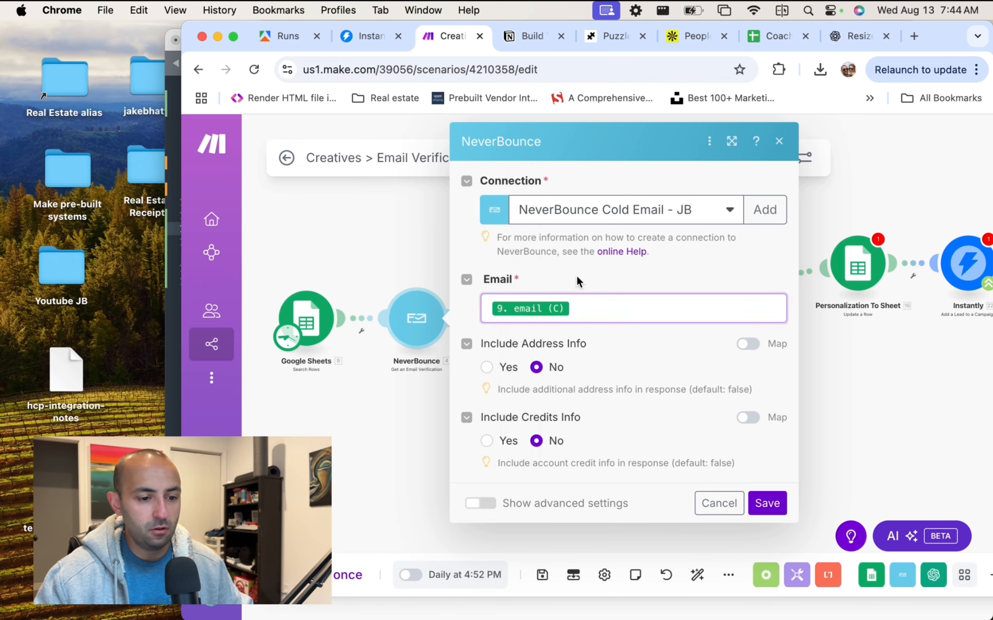
pyautogui.click(773, 507)
# Shift the Router right and review the invalid-or-catchall route's 'Result not equal to valid' filter.
pyautogui.moveTo(543, 306); pyautogui.dragTo(567, 311)
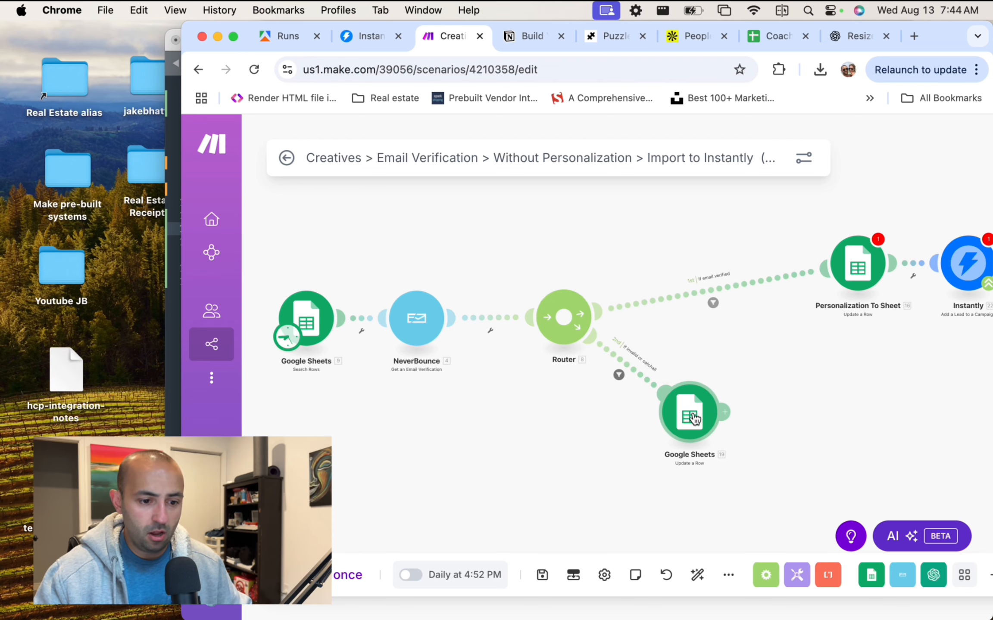
pyautogui.click(619, 376)
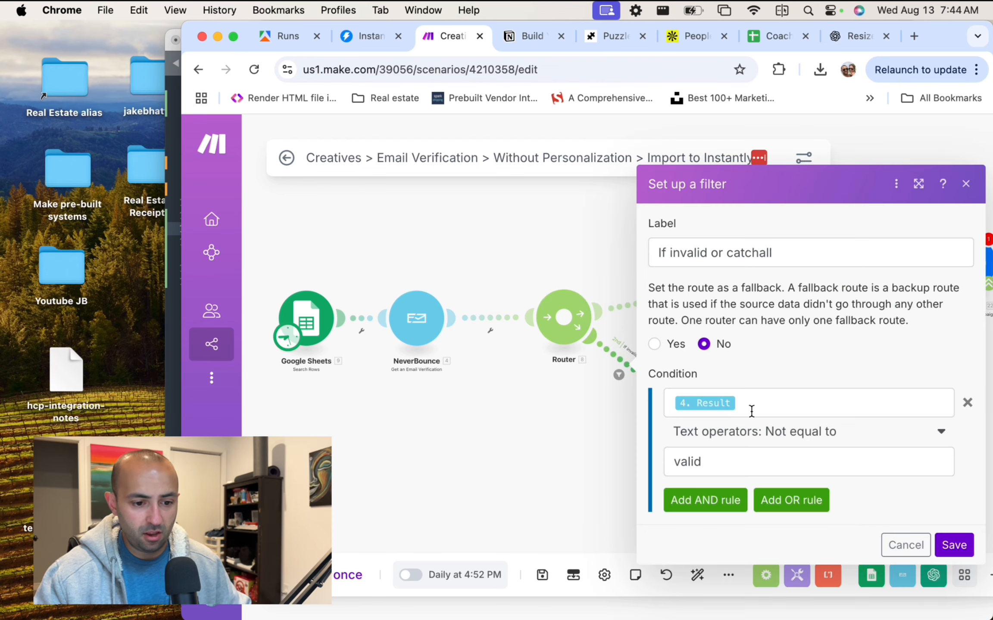
pyautogui.click(549, 414)
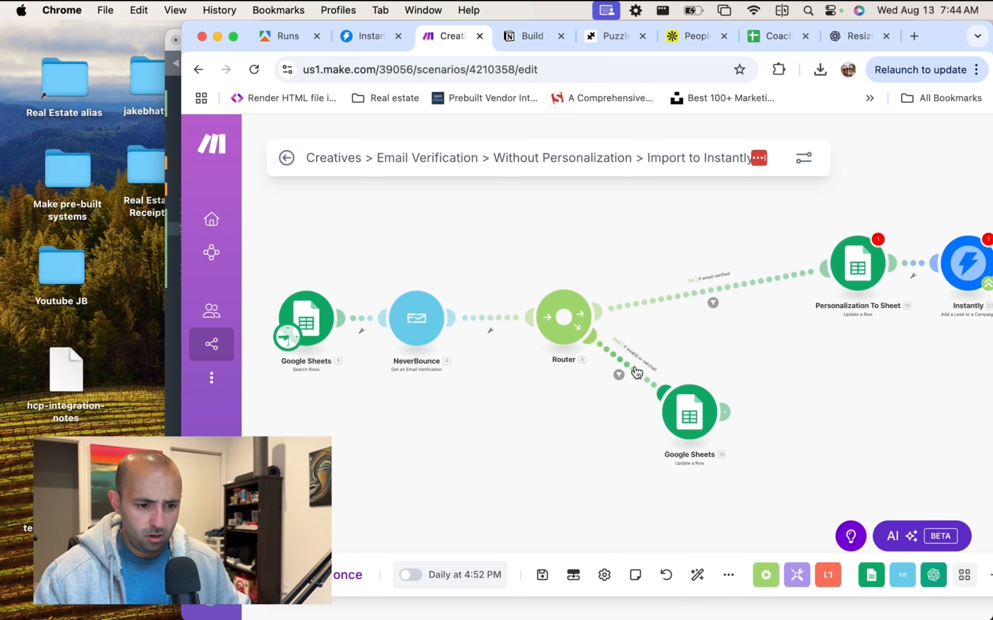
pyautogui.click(637, 372)
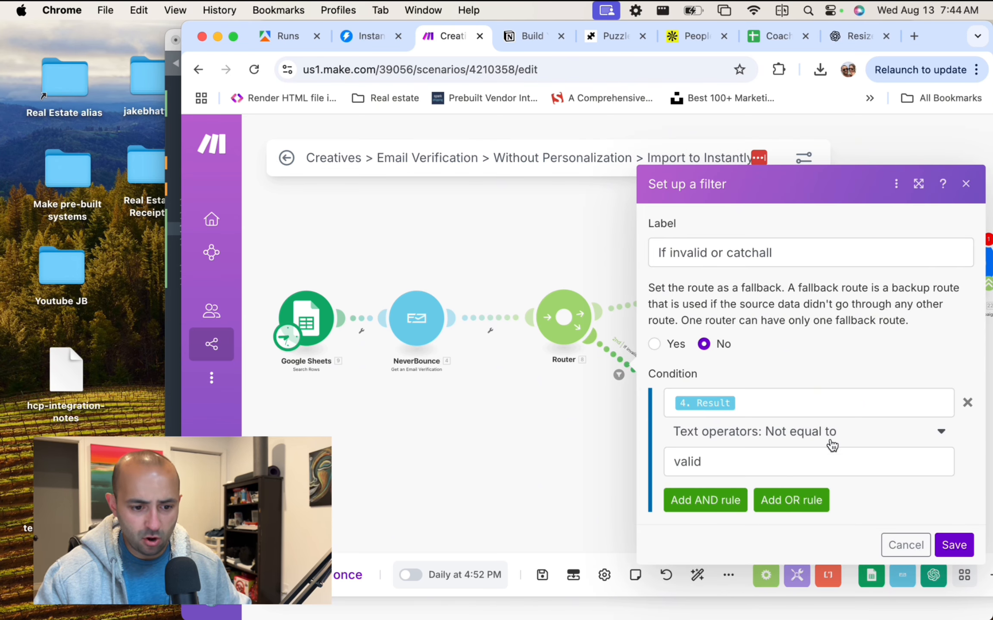
# Point the fallback route's Update a Row module at the Coaching Leads - b2b spreadsheet.
pyautogui.click(560, 435)
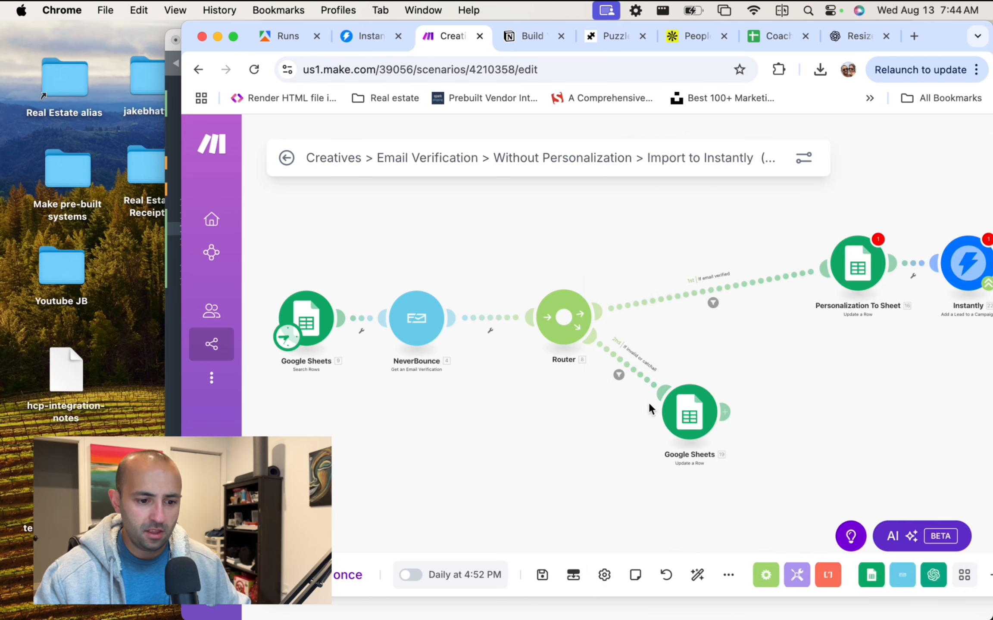
pyautogui.click(690, 416)
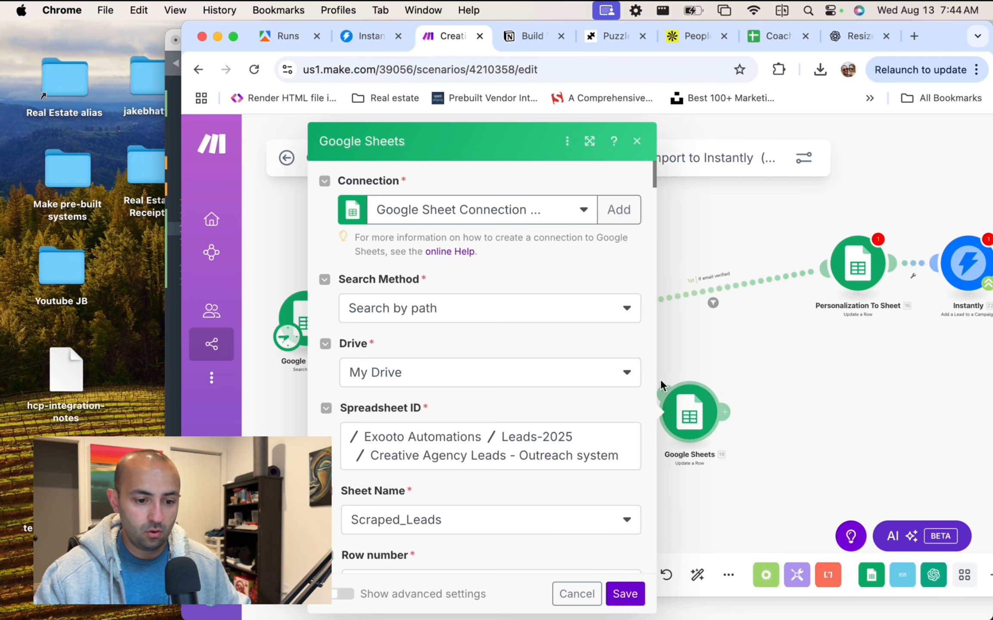
pyautogui.scroll(-1, 525, 369)
pyautogui.scroll(-3, 526, 368)
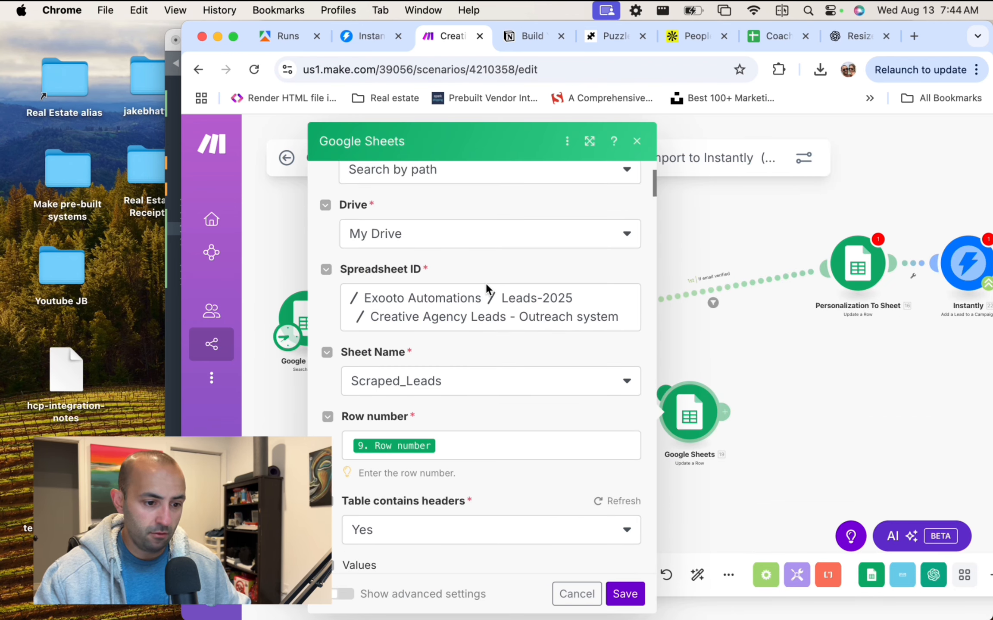
pyautogui.click(467, 298)
pyautogui.click(620, 293)
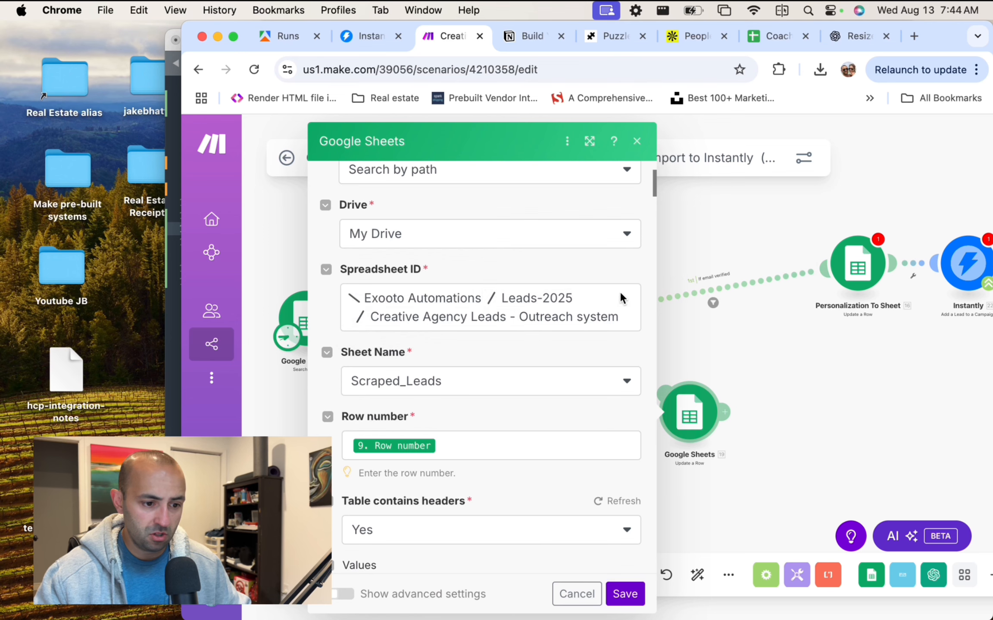
pyautogui.click(565, 318)
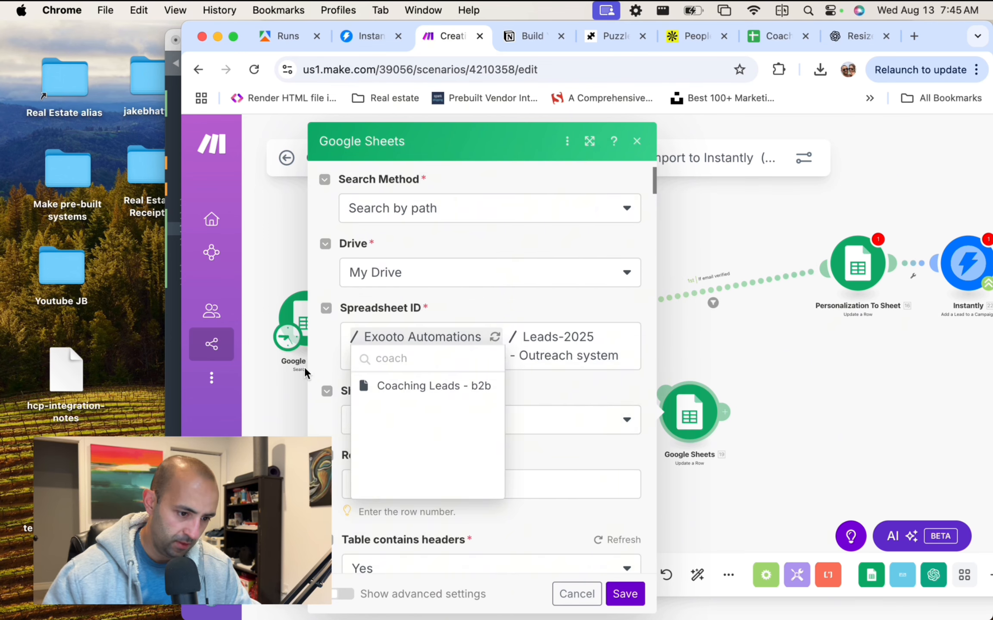
pyautogui.click(408, 388)
# Choose Sheet1, check the row number mapping, then bring up the Coaching Leads - b2b sheet.
pyautogui.scroll(-3, 534, 383)
pyautogui.click(421, 353)
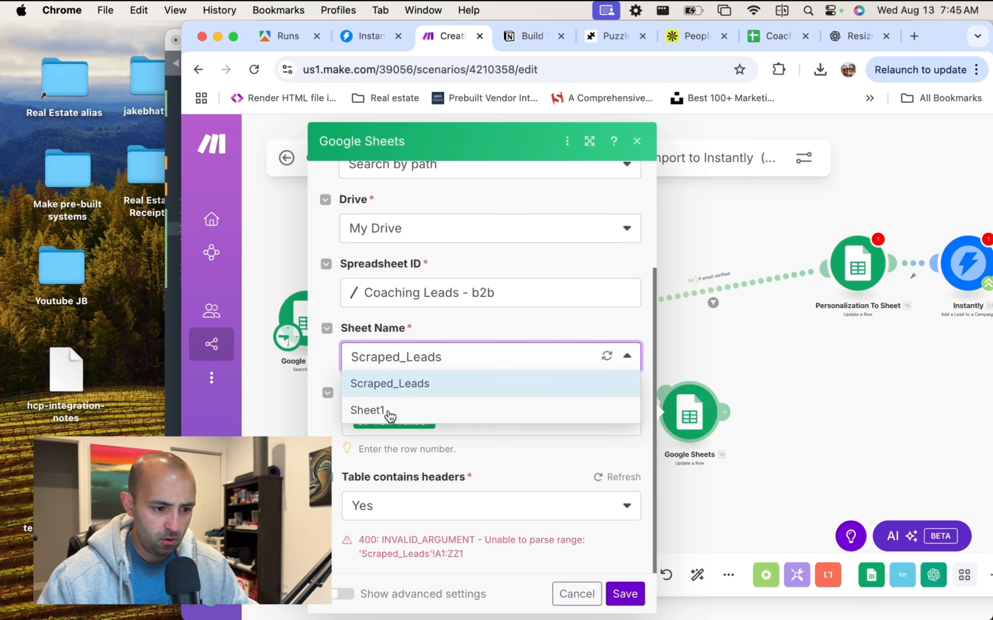
pyautogui.click(389, 412)
pyautogui.scroll(-3, 528, 459)
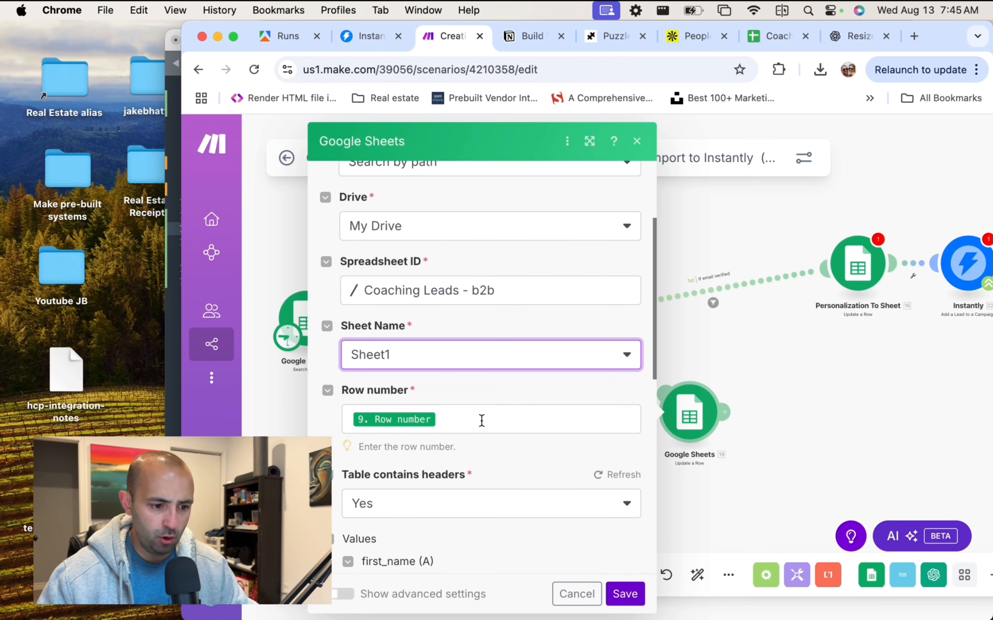
pyautogui.click(481, 421)
pyautogui.scroll(-1, 482, 416)
pyautogui.click(482, 435)
pyautogui.scroll(-3, 482, 436)
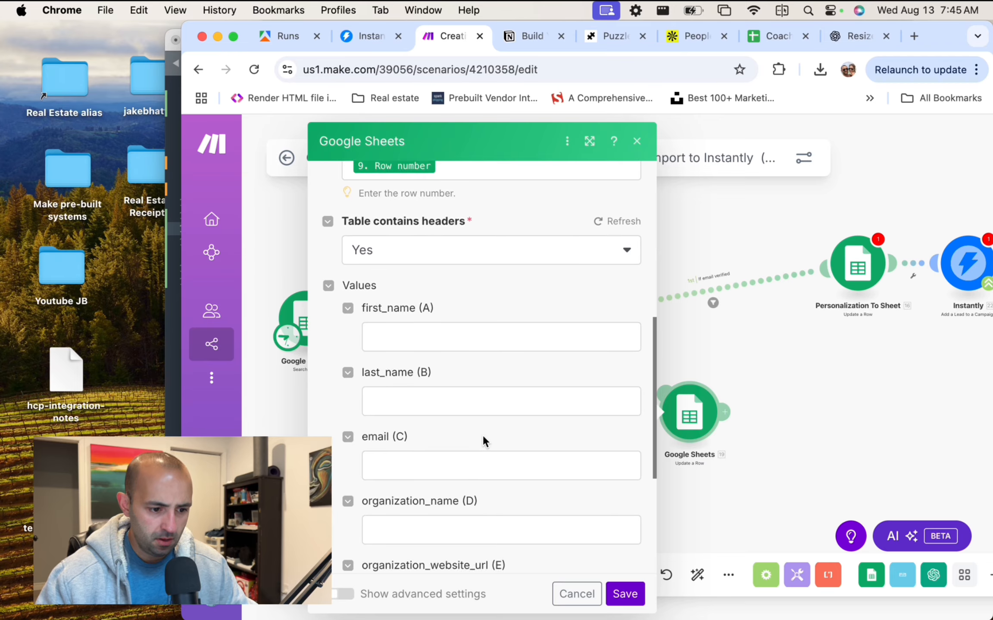
pyautogui.scroll(-5, 482, 436)
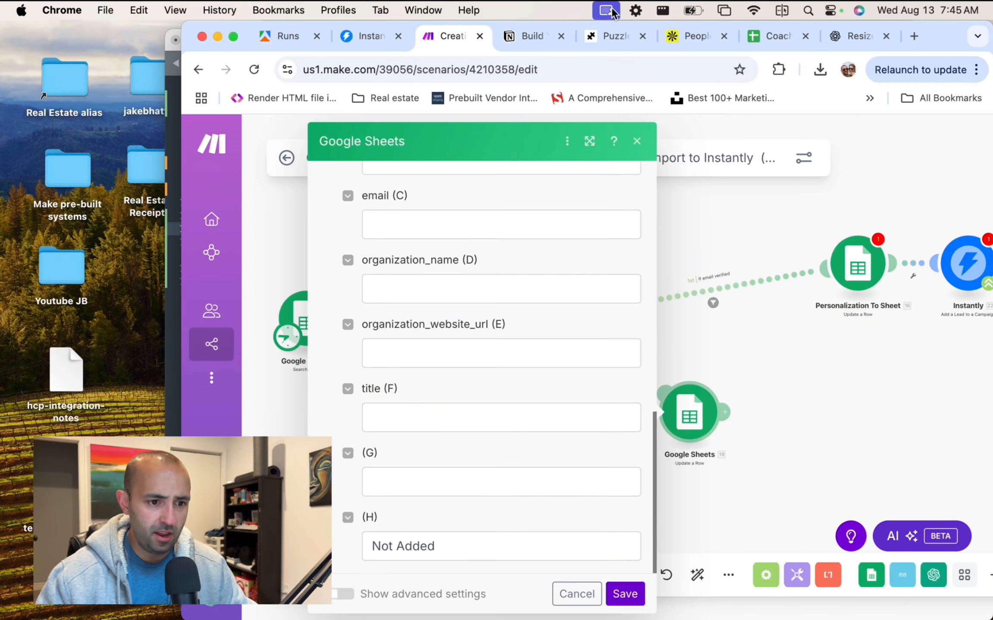
pyautogui.click(774, 37)
# Enter the header 'Not Added' in cell H1, then go back to Make.
pyautogui.click(749, 238)
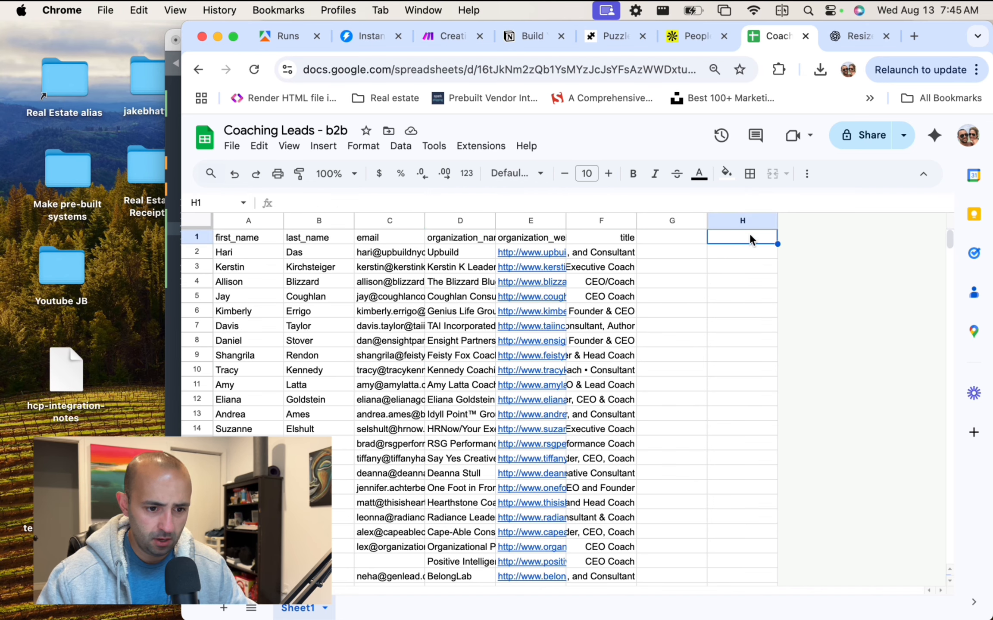
pyautogui.write('Not')
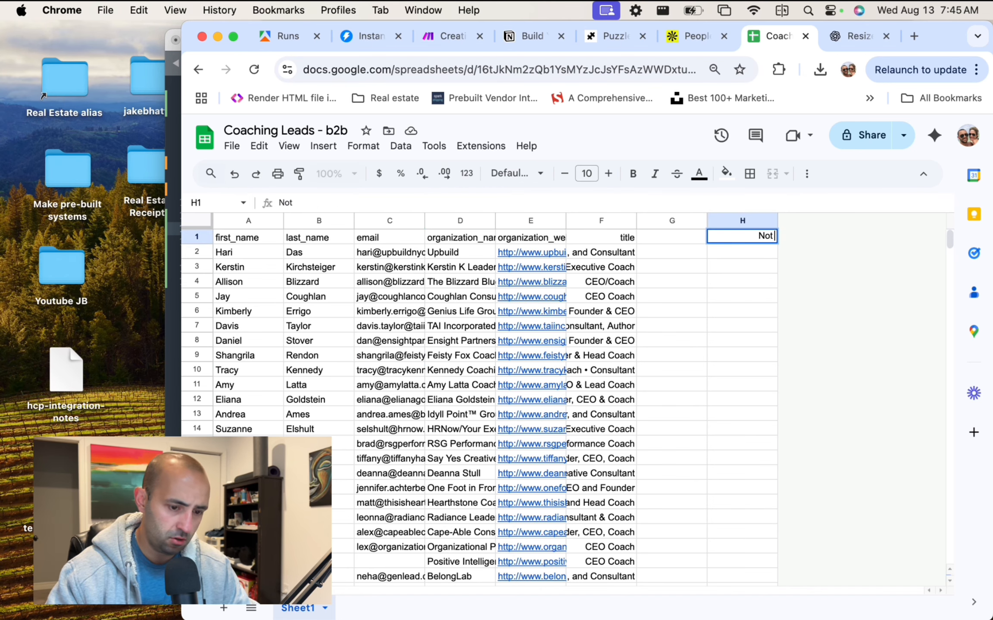
pyautogui.write(' Added')
pyautogui.press('Return')
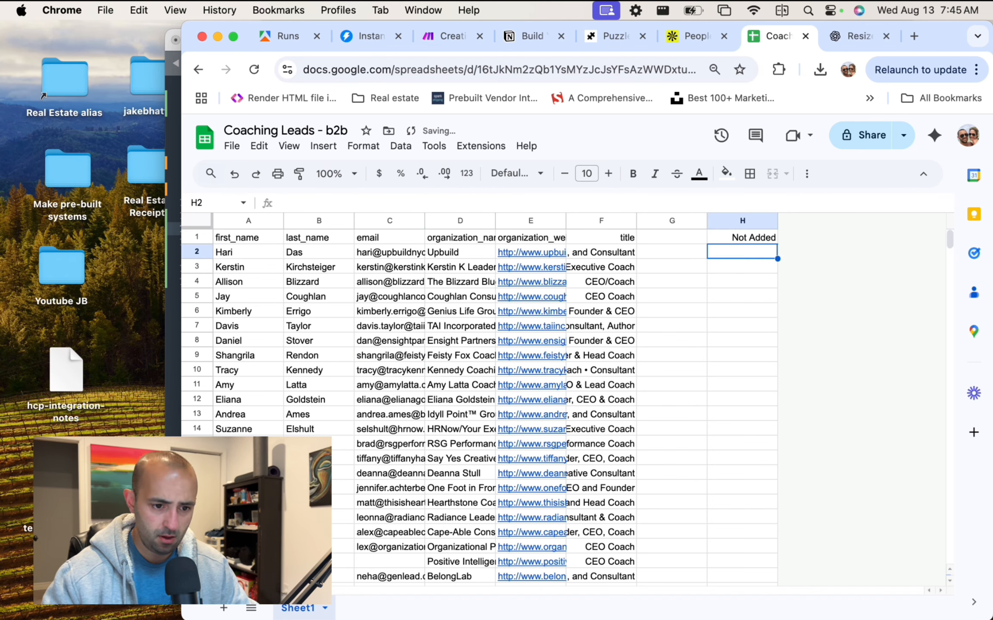
pyautogui.click(280, 36)
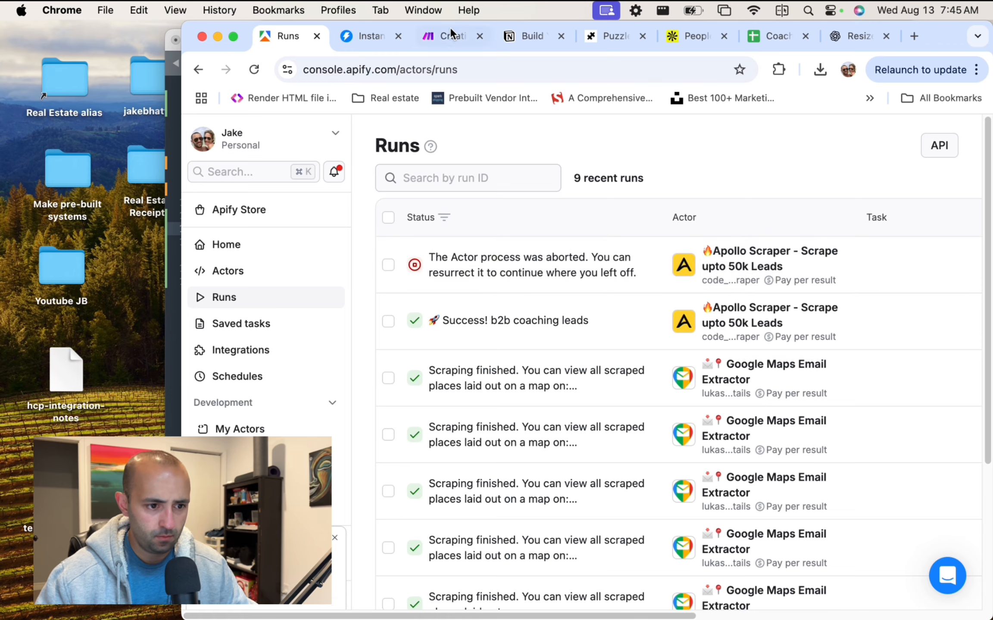
pyautogui.click(448, 36)
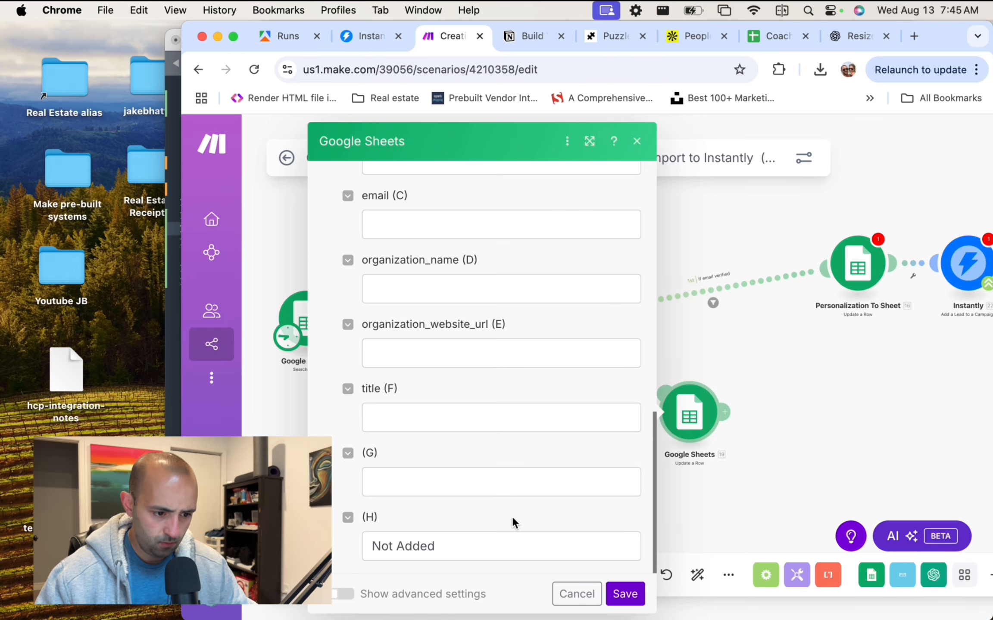
# Check the column (H) 'Not Added' value and save the fallback Google Sheets update.
pyautogui.click(624, 592)
pyautogui.click(442, 535)
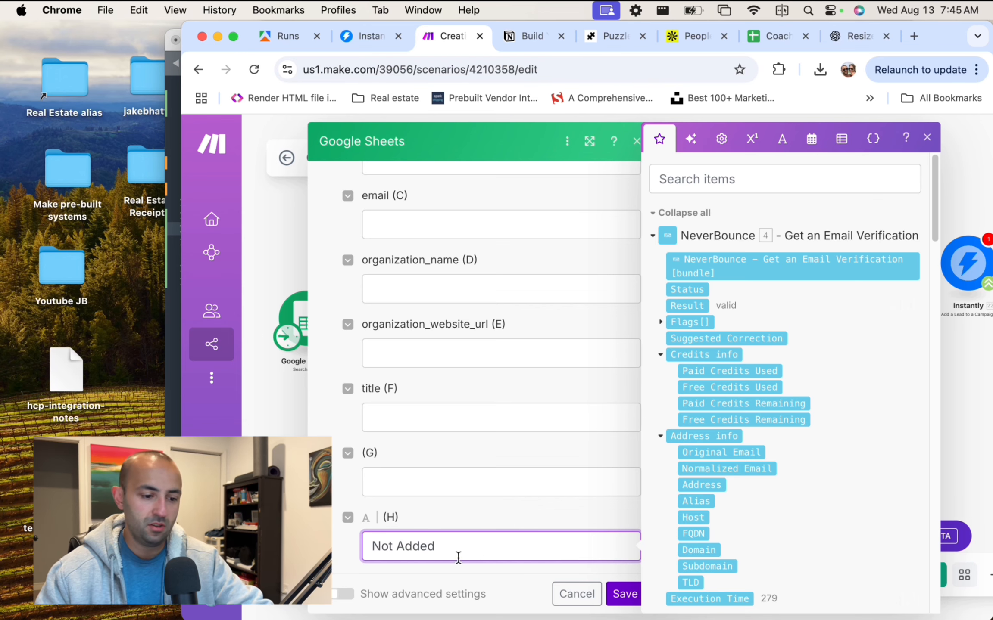
pyautogui.press('super+a')
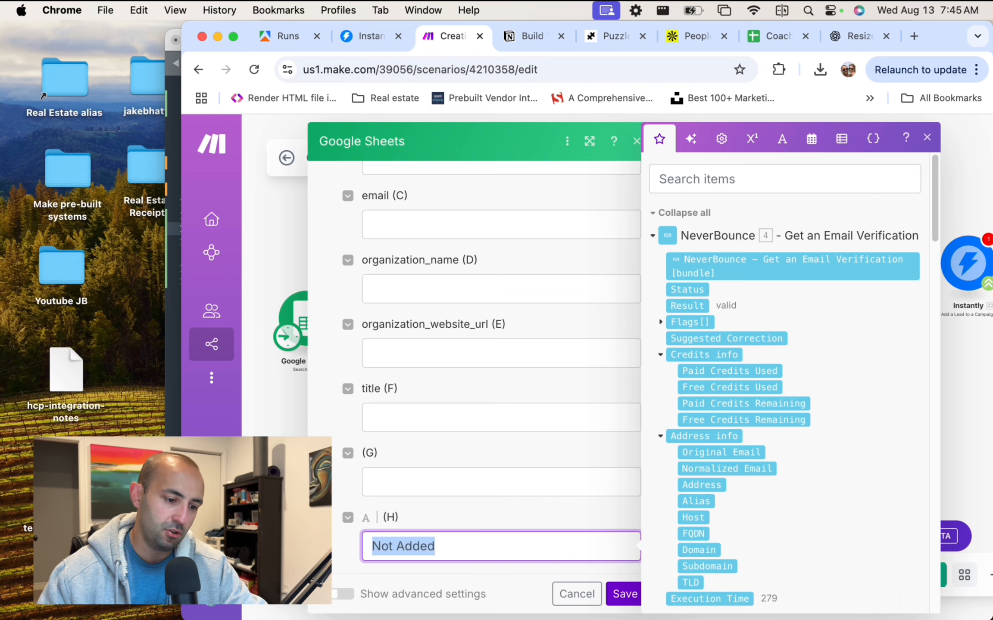
pyautogui.click(486, 566)
pyautogui.click(625, 594)
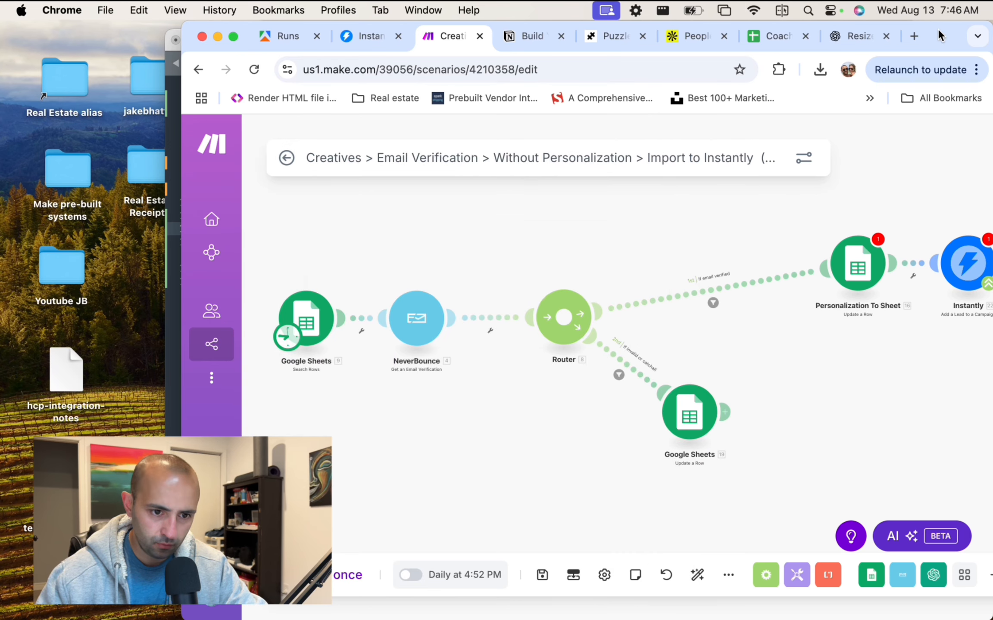
# Maximise the window and auto-align all scenario modules across the canvas.
pyautogui.doubleClick(932, 40)
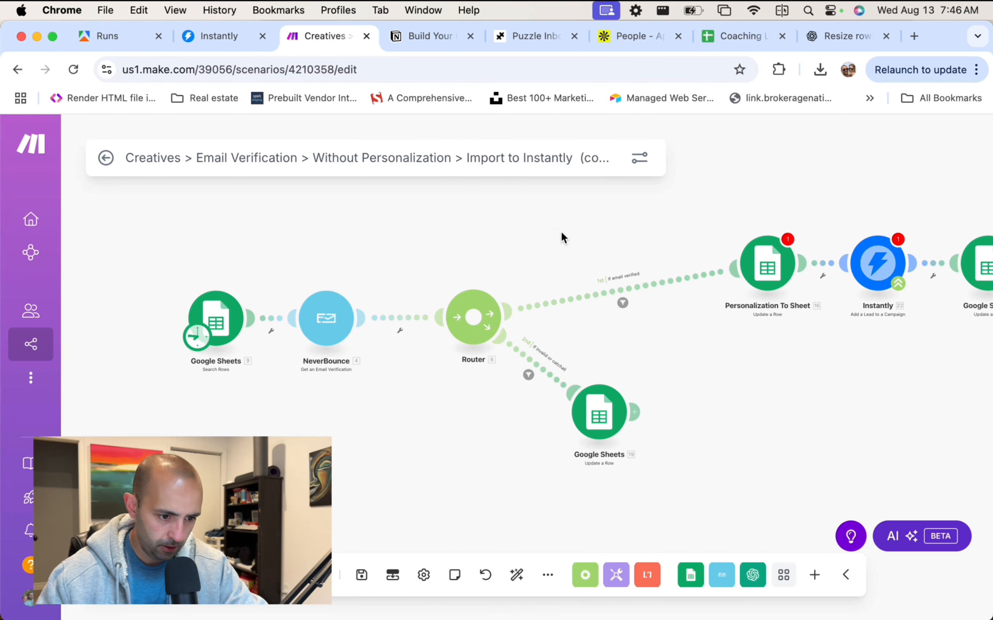
pyautogui.click(516, 575)
pyautogui.moveTo(670, 367); pyautogui.dragTo(487, 366)
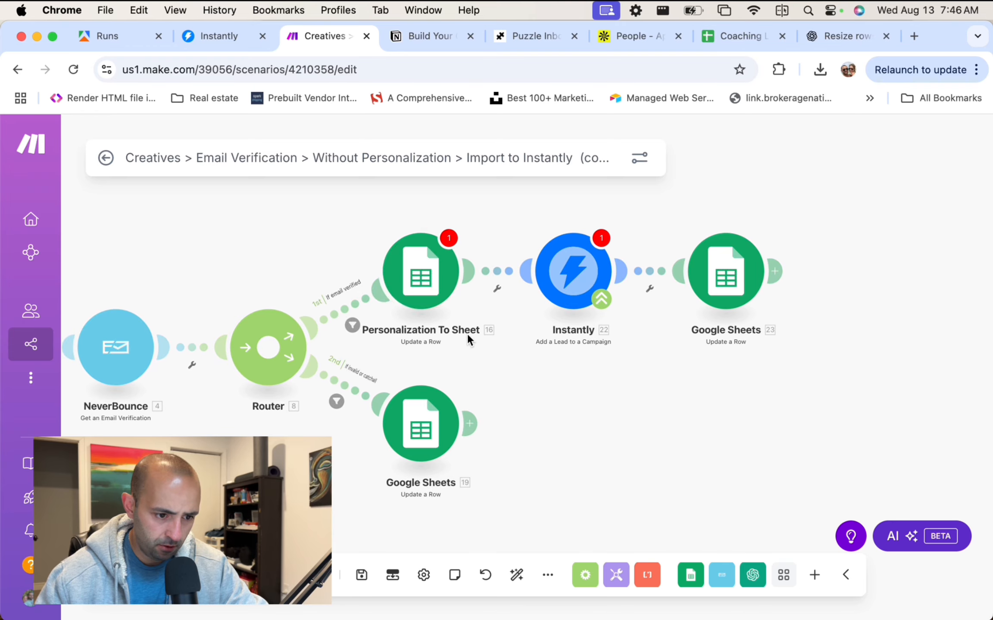
# Check the verified-route filter, then set Personalization To Sheet to Coaching Leads - b2b, Sheet1.
pyautogui.click(415, 272)
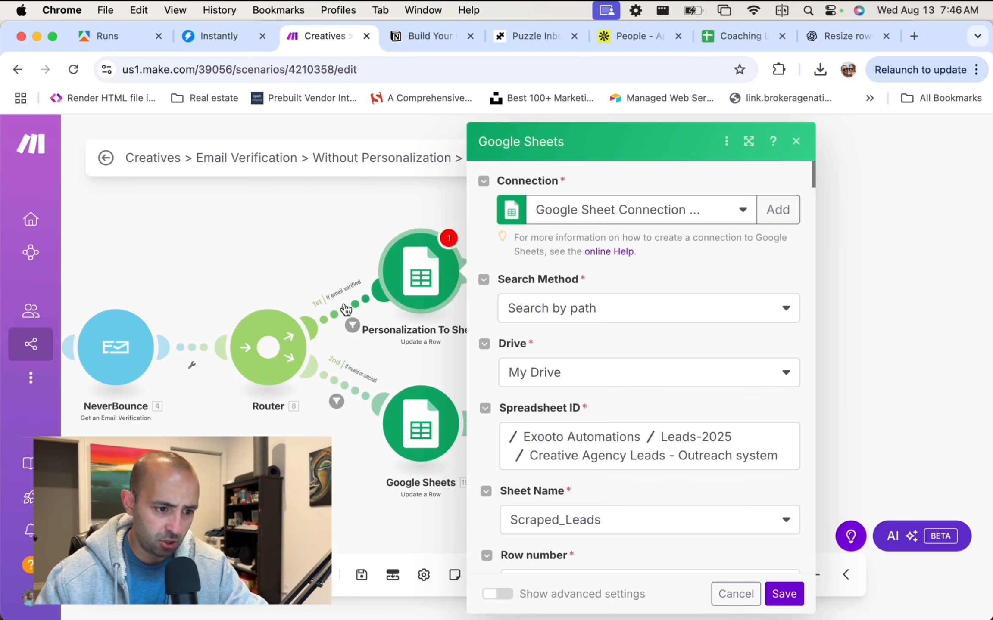
pyautogui.click(352, 313)
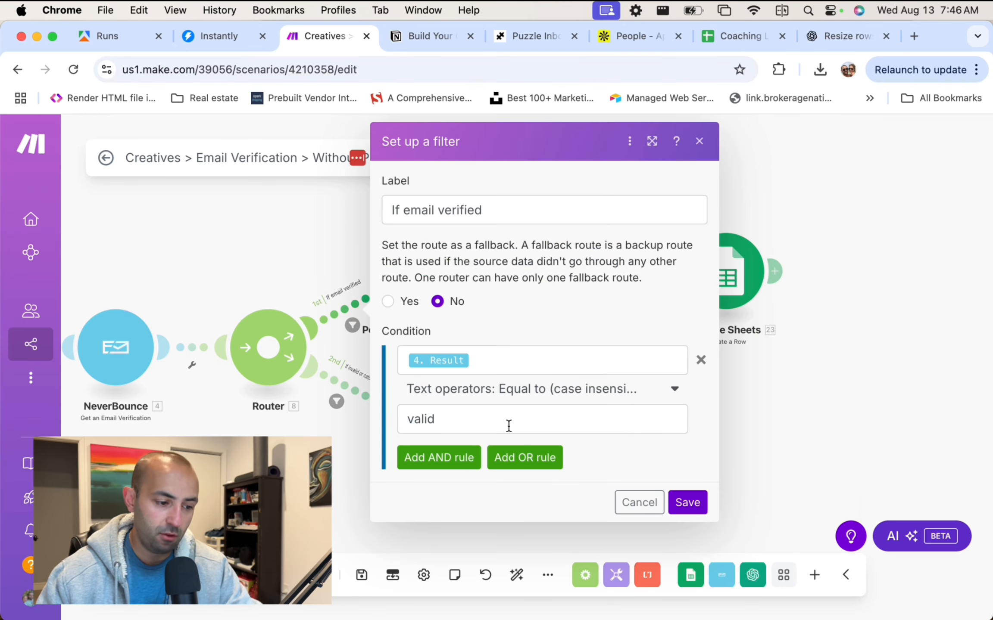
pyautogui.click(698, 141)
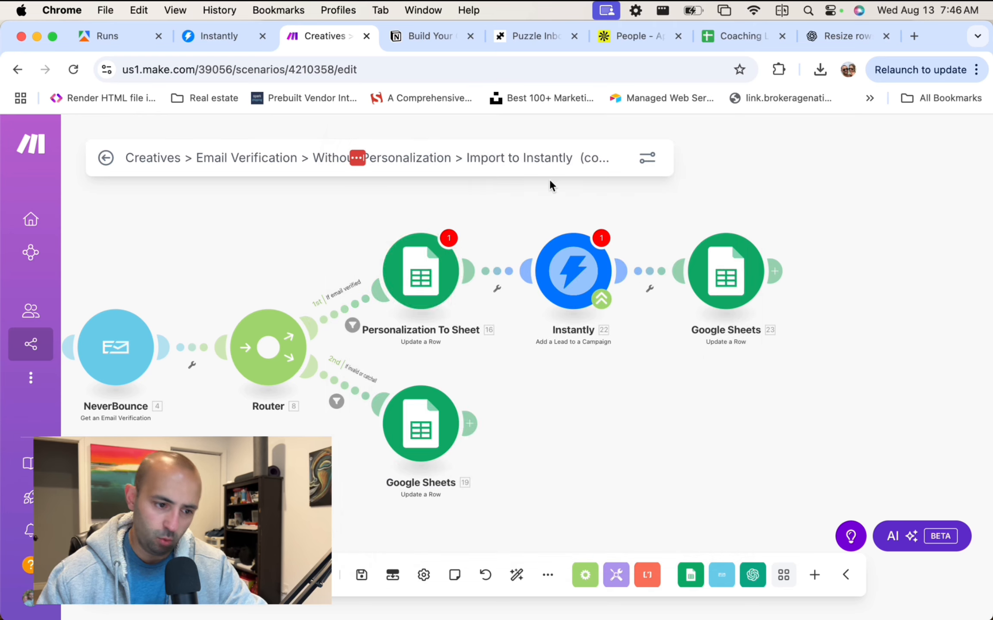
pyautogui.click(427, 275)
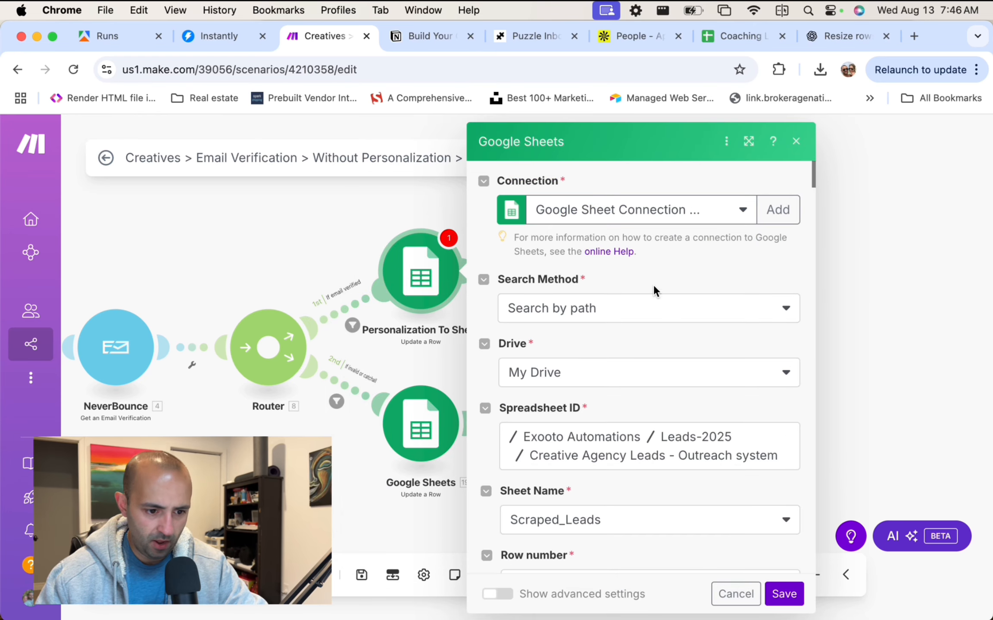
pyautogui.scroll(-1, 653, 285)
pyautogui.click(560, 429)
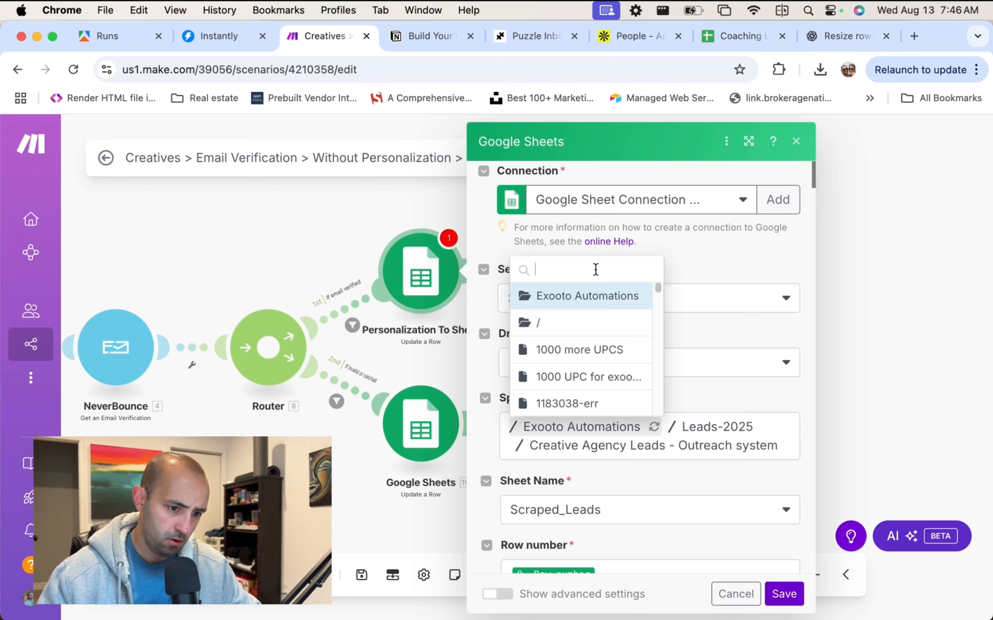
pyautogui.write('b2b')
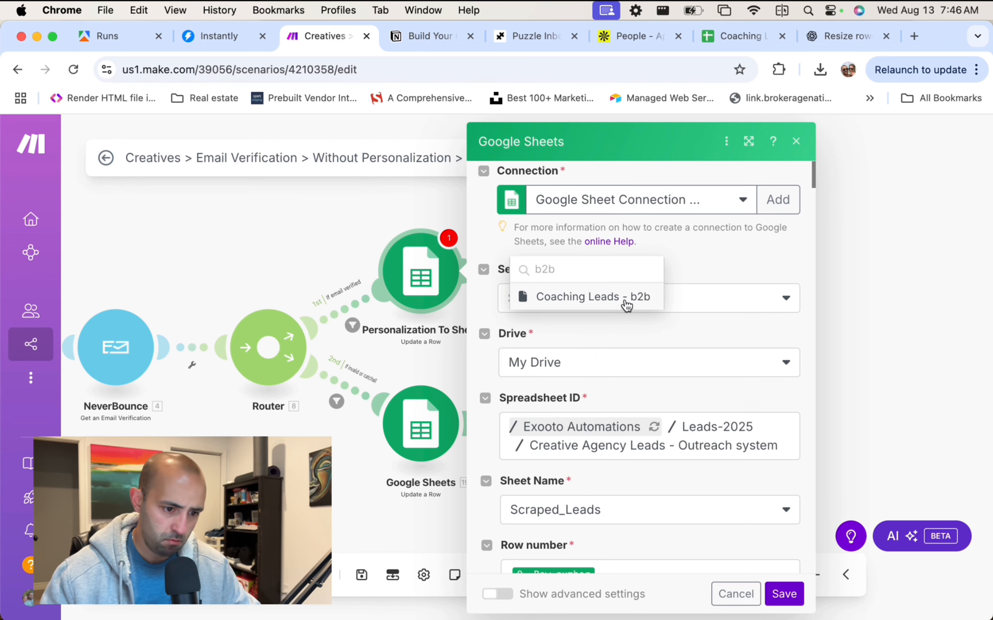
pyautogui.click(626, 305)
pyautogui.click(587, 507)
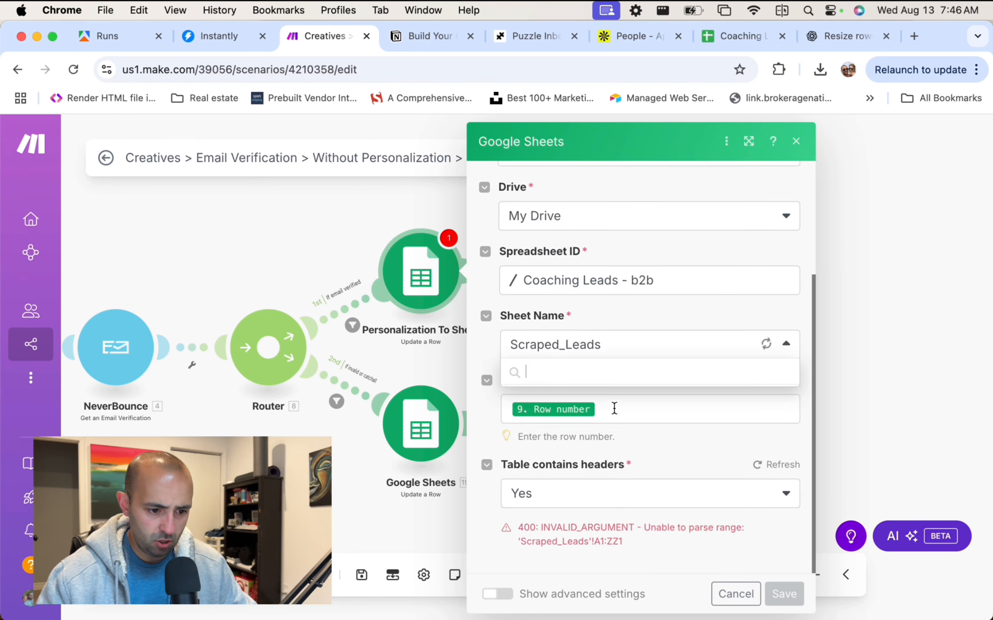
pyautogui.click(577, 414)
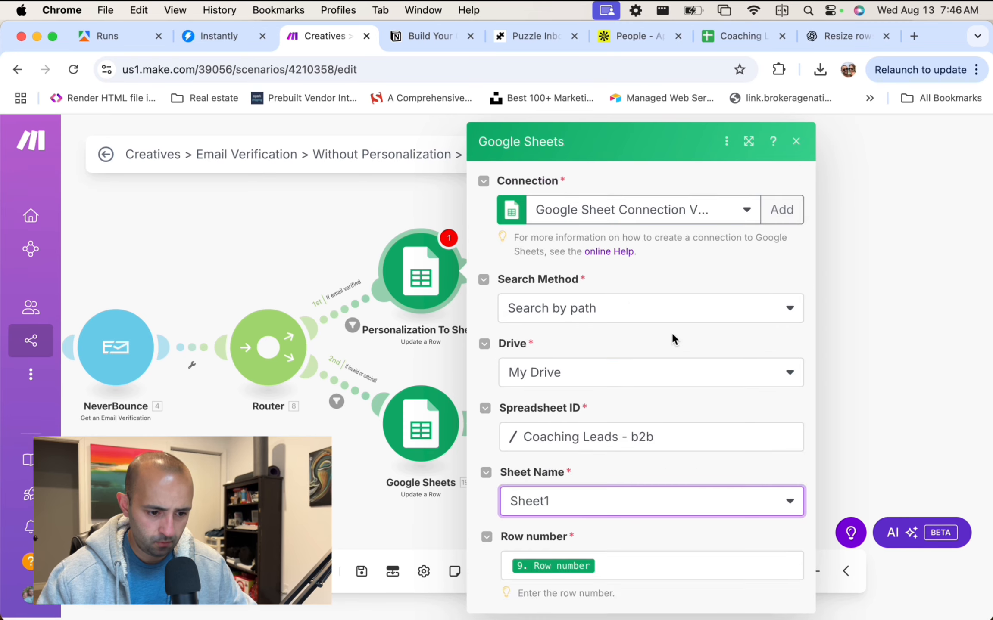
# Review the row number and column (G) 6.personalization mappings, then close the module.
pyautogui.scroll(-5, 646, 366)
pyautogui.click(617, 420)
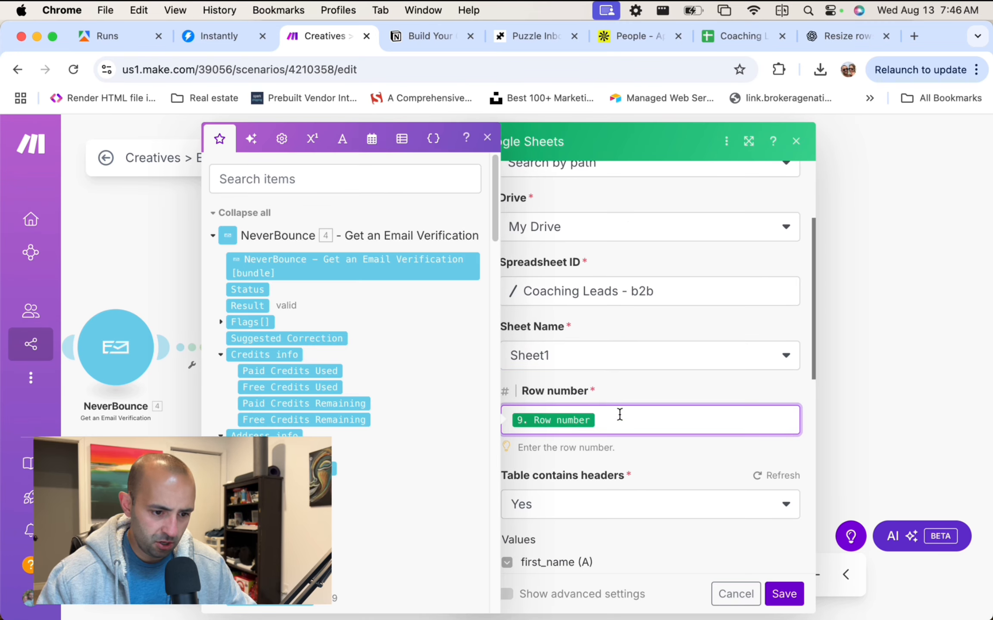
pyautogui.click(612, 387)
pyautogui.scroll(-10, 612, 392)
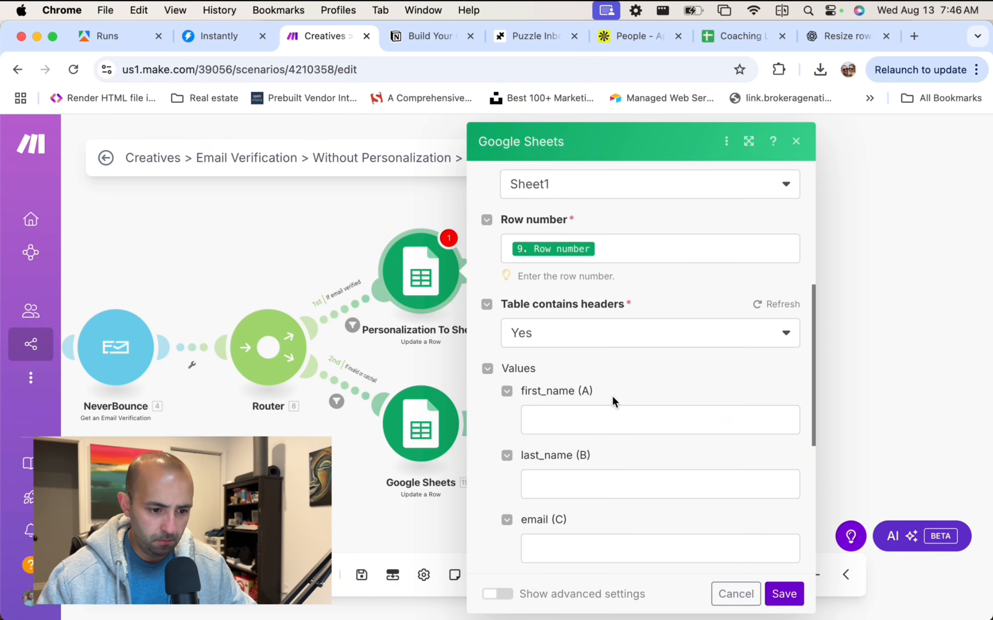
pyautogui.click(655, 482)
pyautogui.click(508, 137)
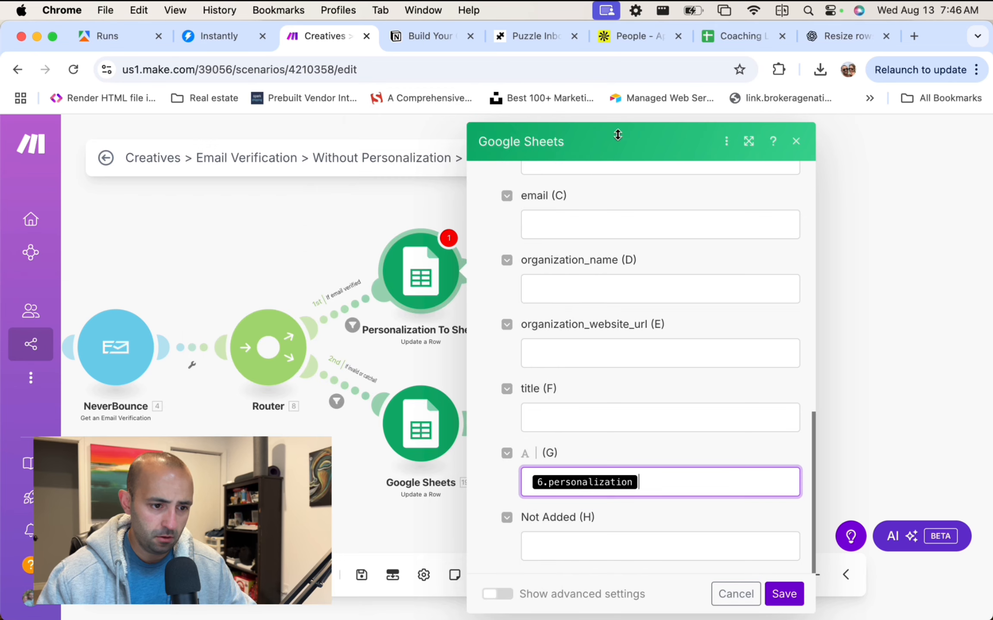
pyautogui.click(801, 144)
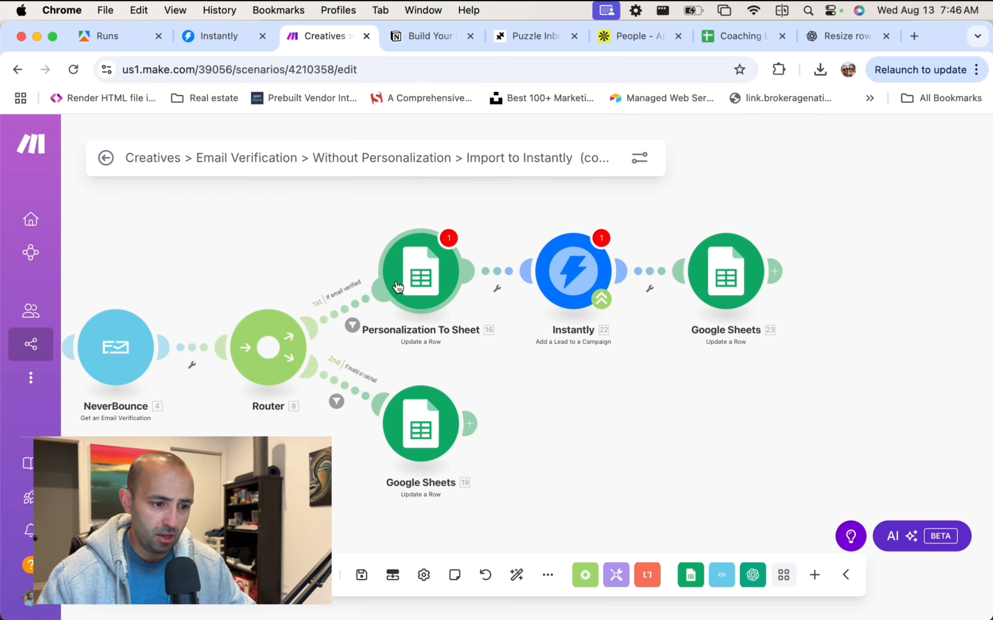
# Delete the Personalization To Sheet module and auto-align the remaining modules.
pyautogui.rightClick(427, 286)
pyautogui.click(505, 471)
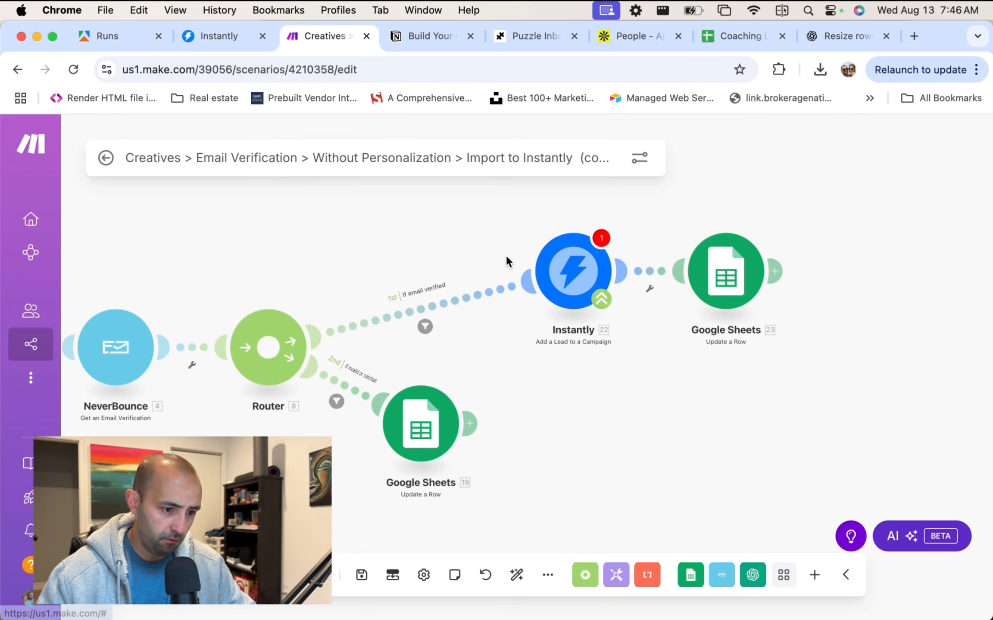
pyautogui.click(437, 310)
pyautogui.click(843, 338)
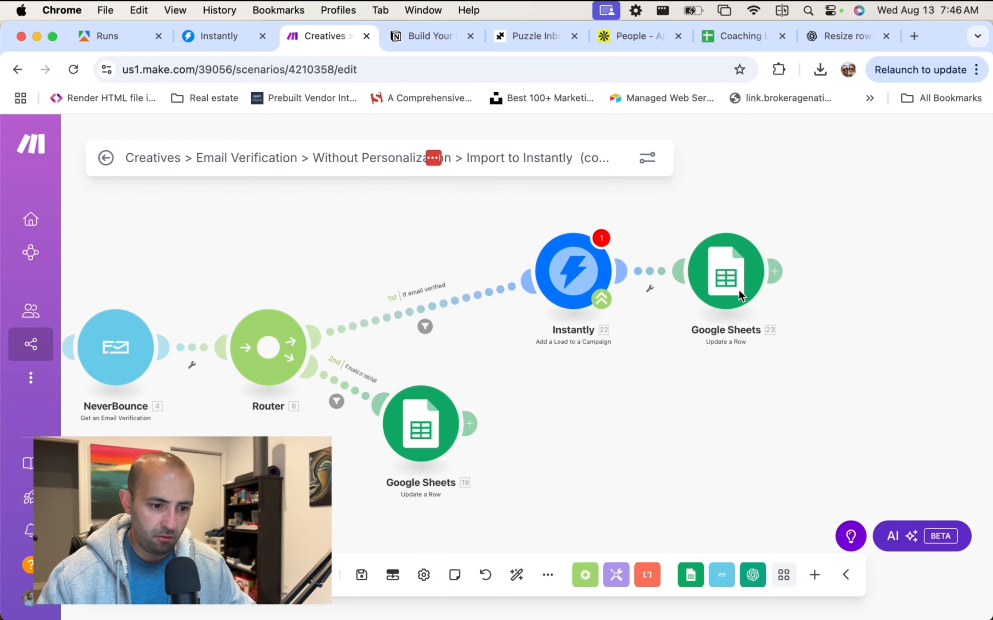
pyautogui.click(570, 272)
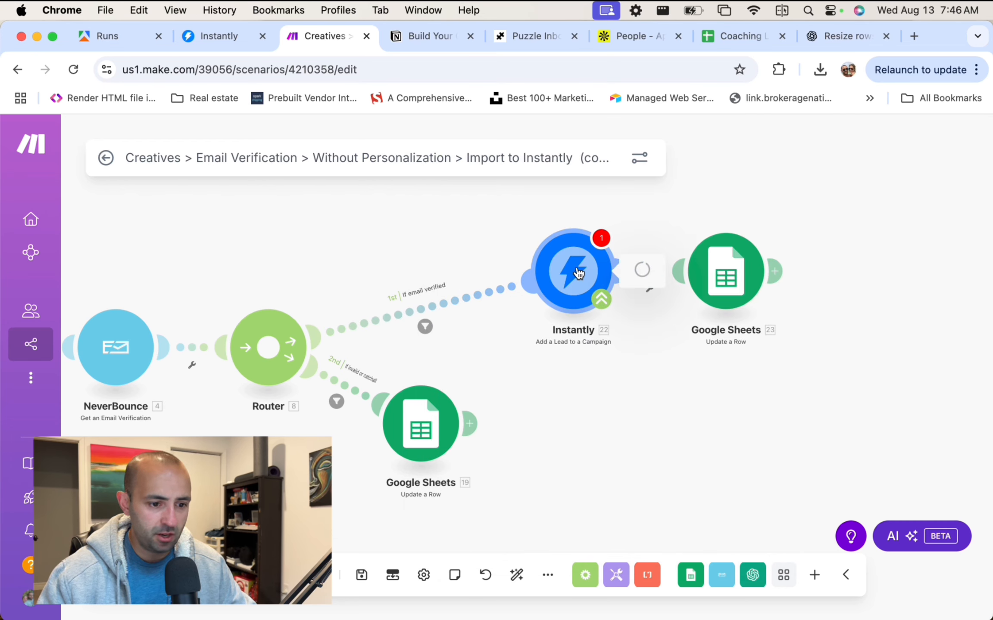
pyautogui.scroll(-2, 770, 373)
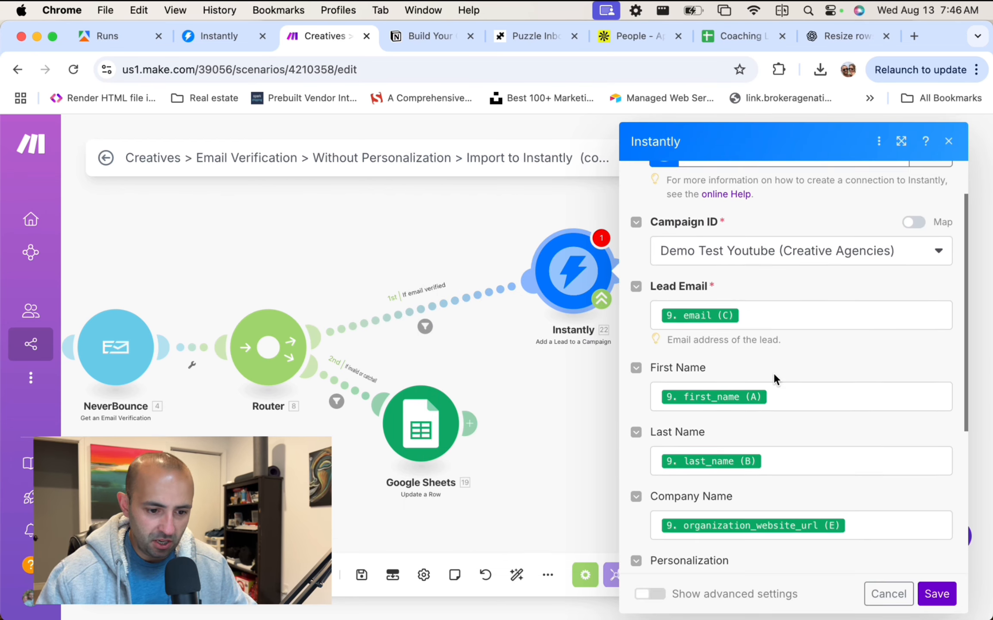
pyautogui.click(441, 258)
pyautogui.click(516, 576)
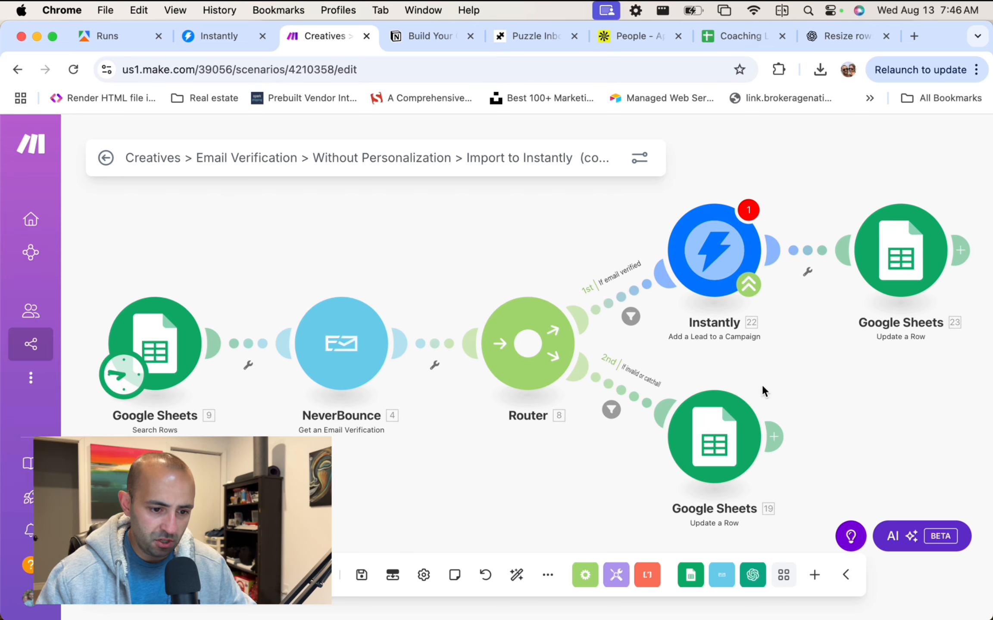
# Confirm the Instantly Add a Lead module targets campaign Demo Test Youtube (Creative Agencies).
pyautogui.click(723, 248)
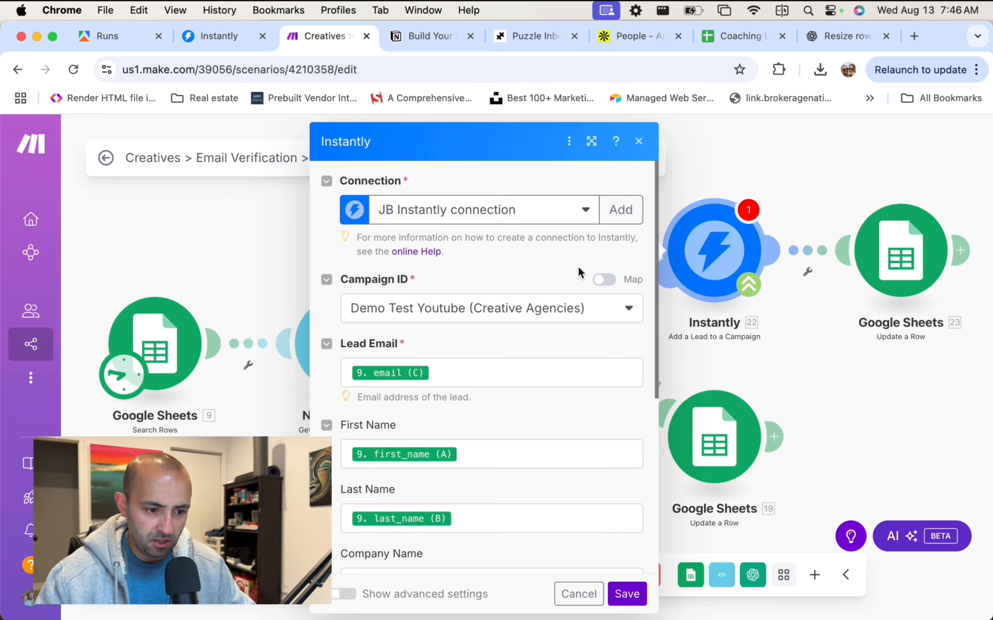
pyautogui.click(548, 317)
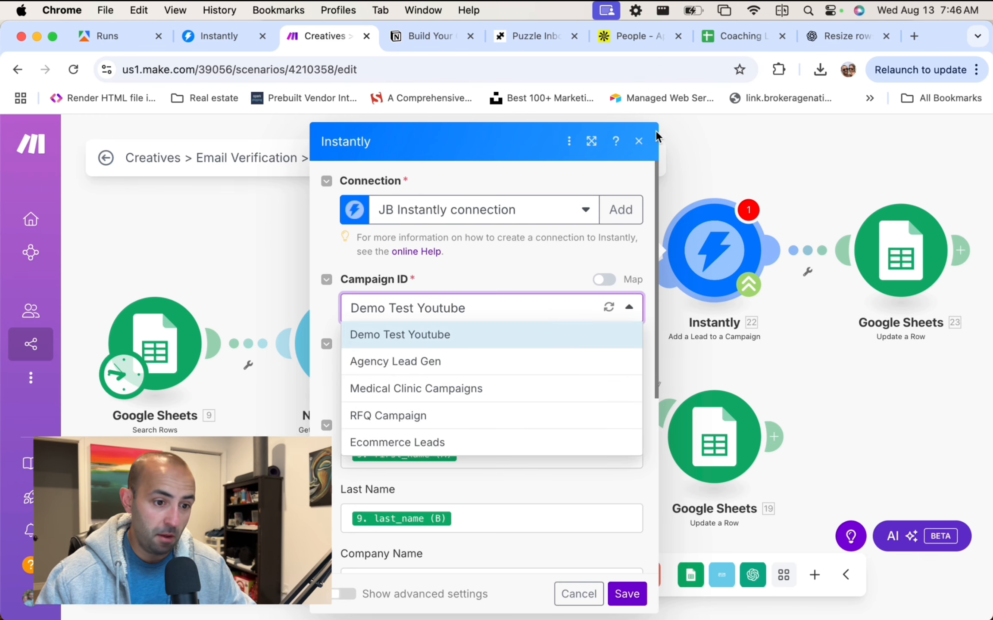
pyautogui.click(638, 141)
pyautogui.moveTo(793, 339); pyautogui.dragTo(694, 344)
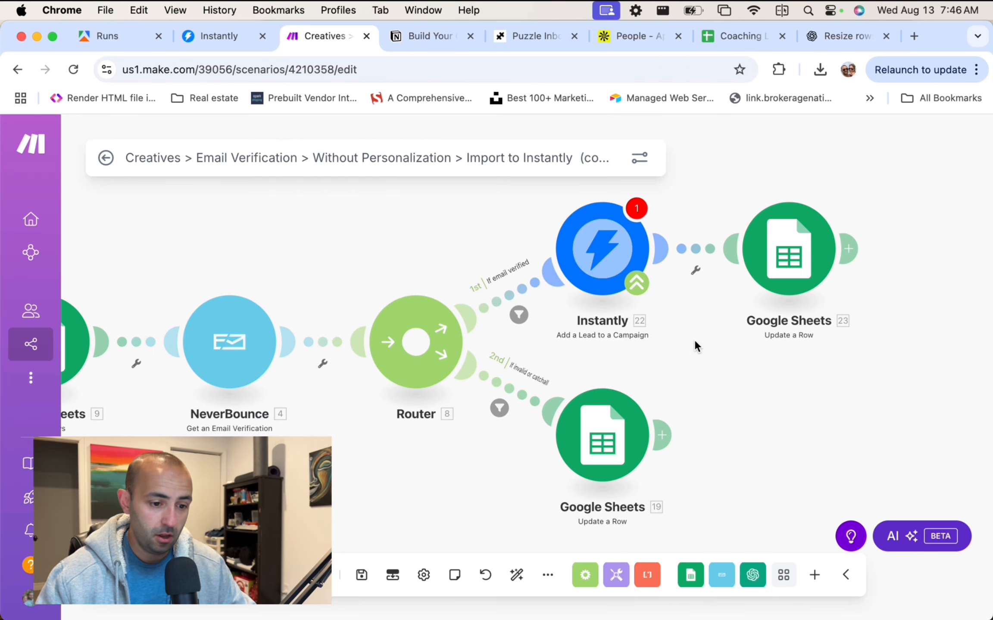
pyautogui.click(602, 248)
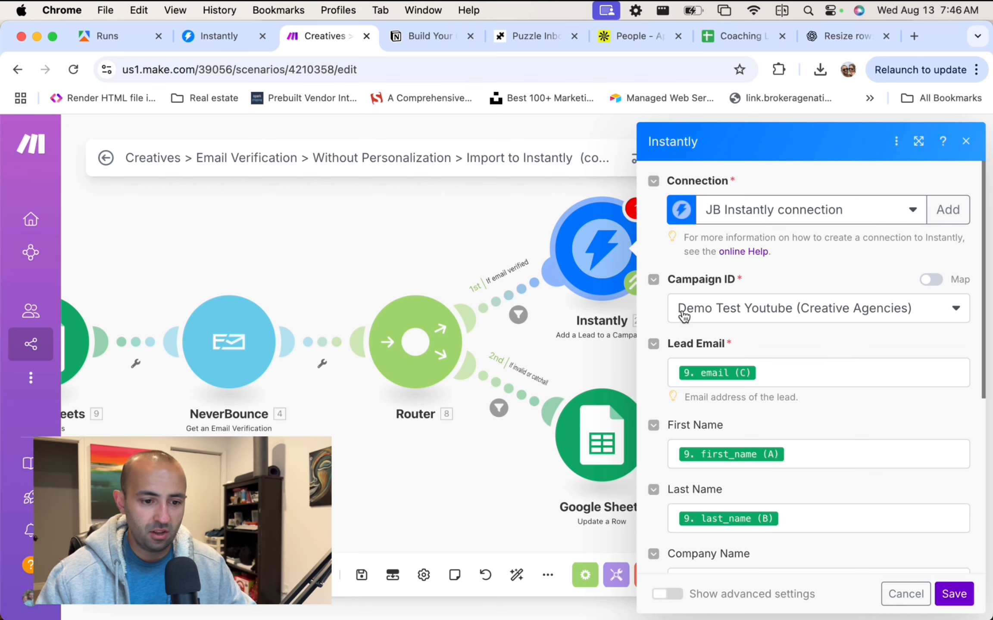
pyautogui.click(764, 314)
pyautogui.click(765, 314)
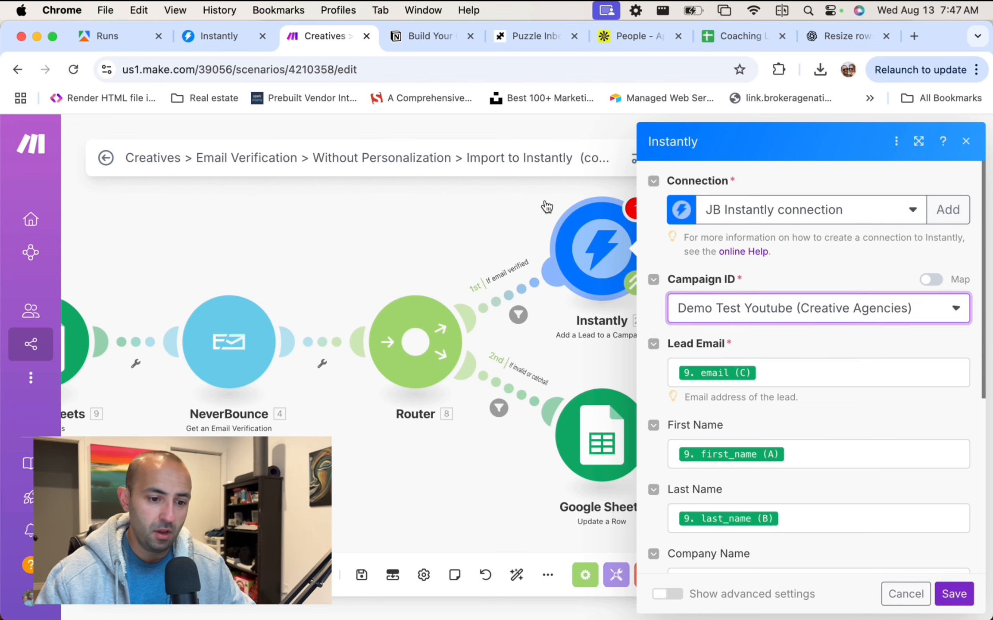
pyautogui.click(212, 39)
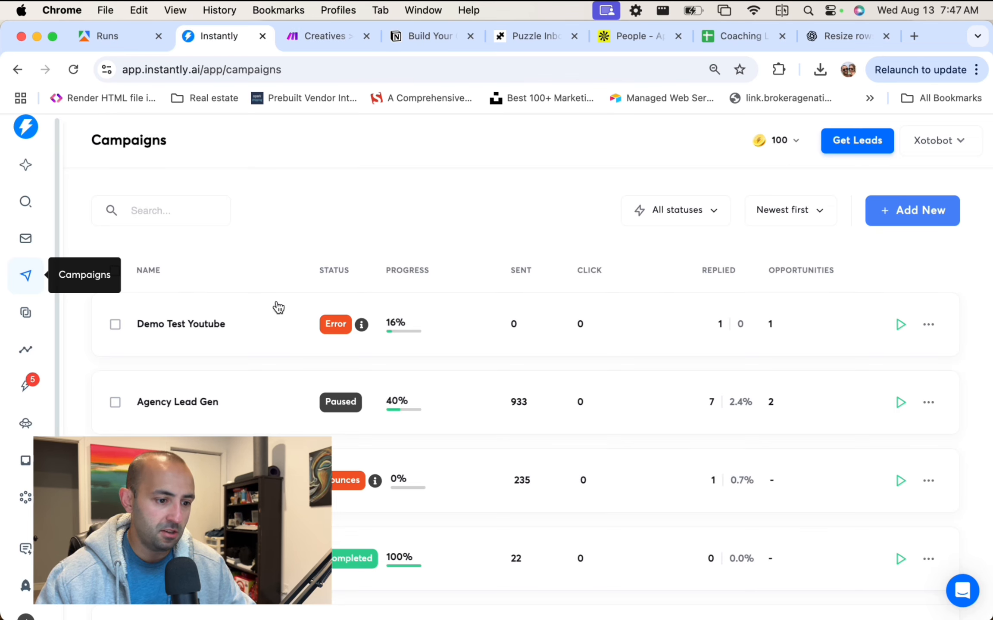
pyautogui.click(205, 331)
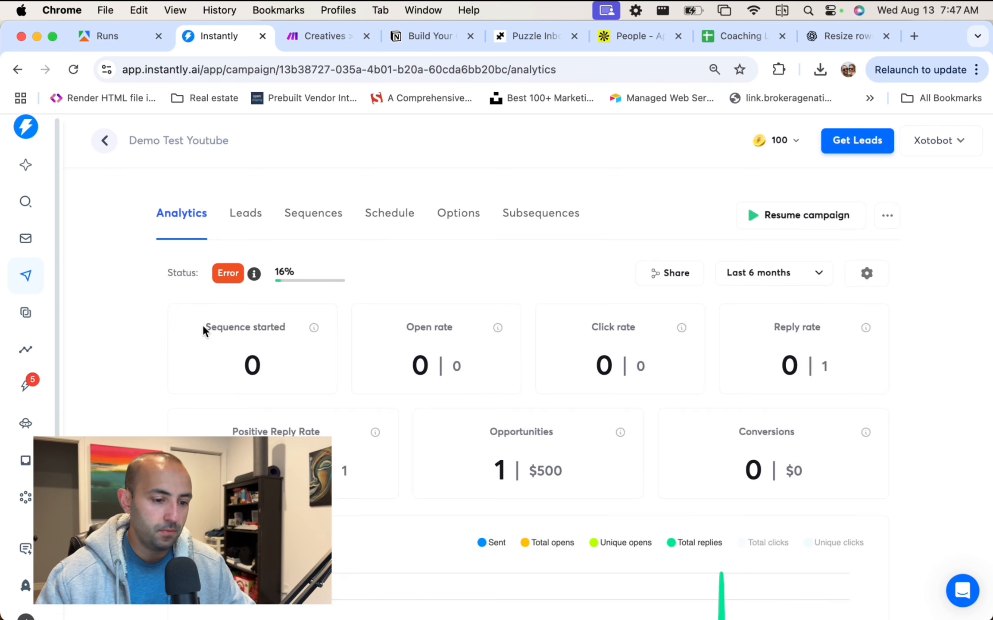
pyautogui.click(269, 213)
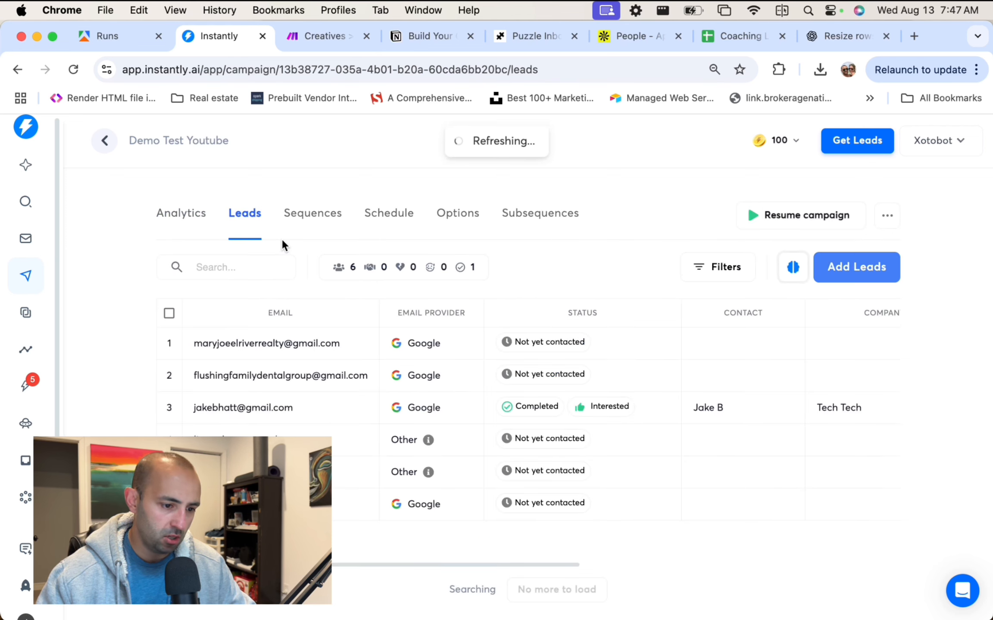
pyautogui.click(197, 218)
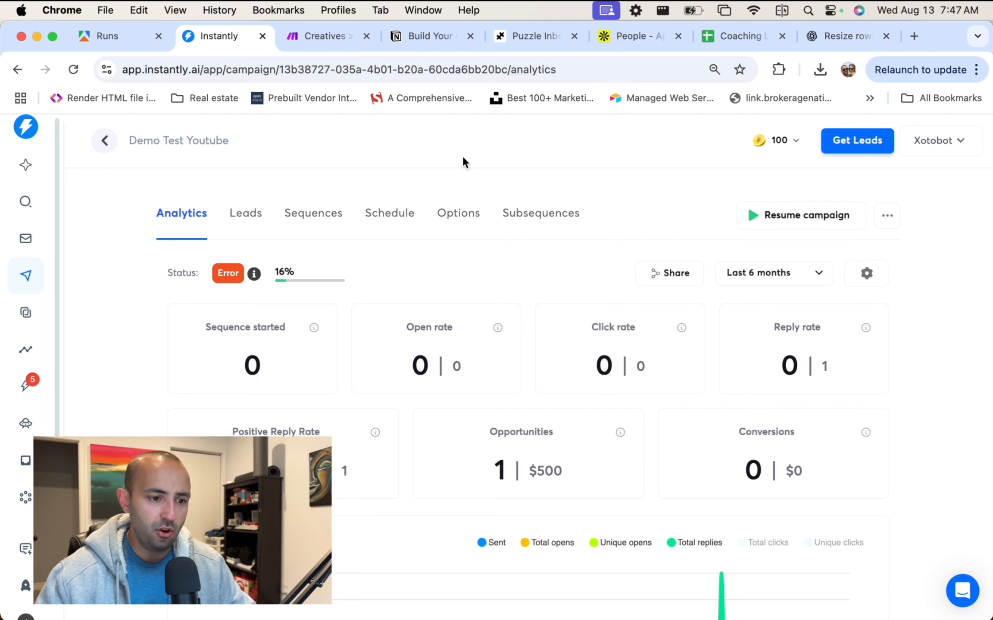
pyautogui.click(318, 35)
# Review the Instantly campaign, email, first name, last name and company name mappings.
pyautogui.scroll(-2, 867, 351)
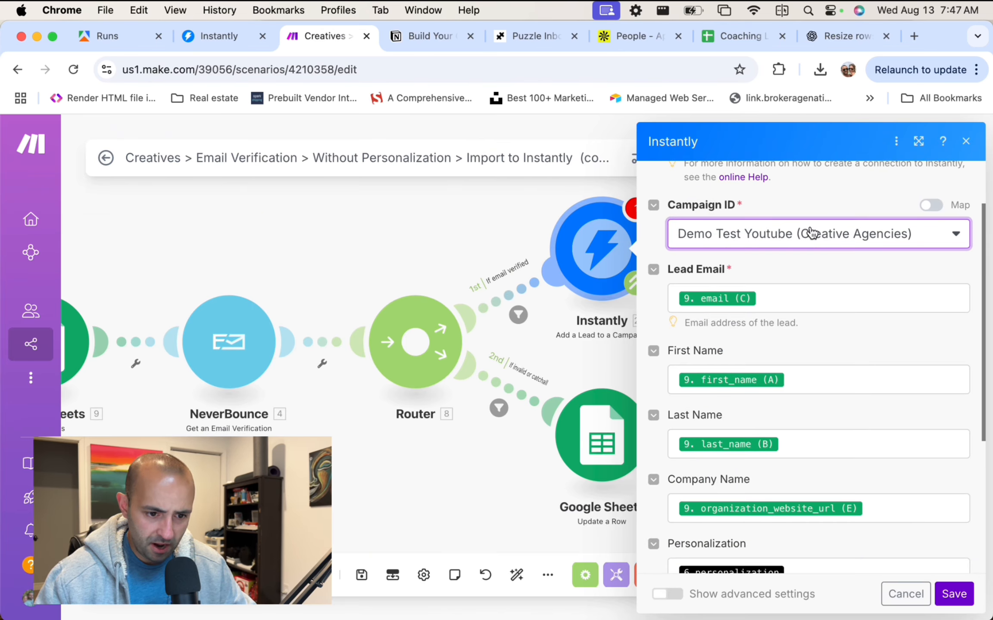
pyautogui.click(805, 235)
pyautogui.click(805, 234)
pyautogui.click(814, 298)
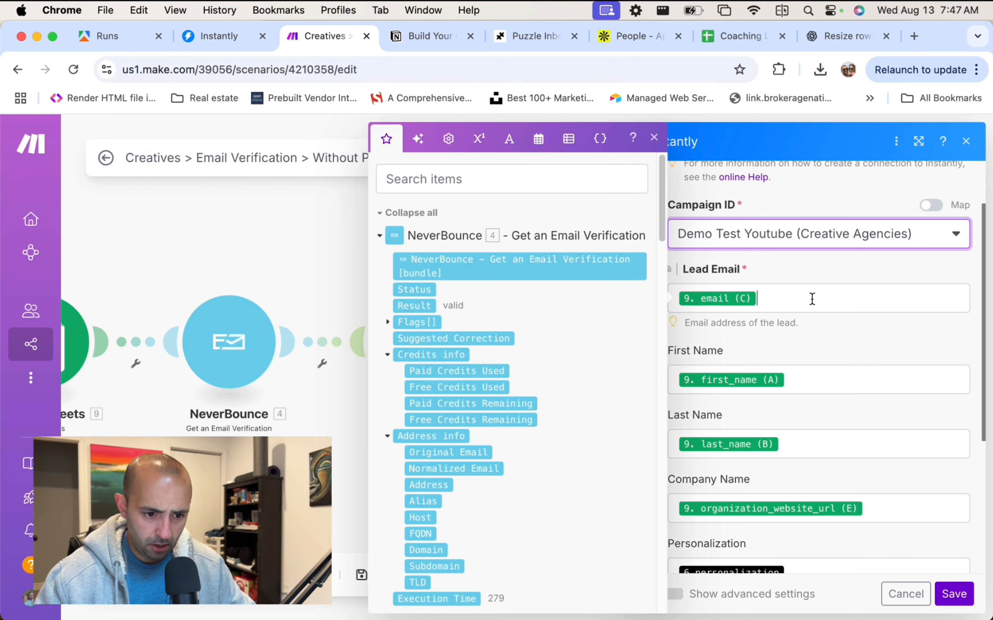
pyautogui.click(818, 340)
pyautogui.scroll(-2, 818, 328)
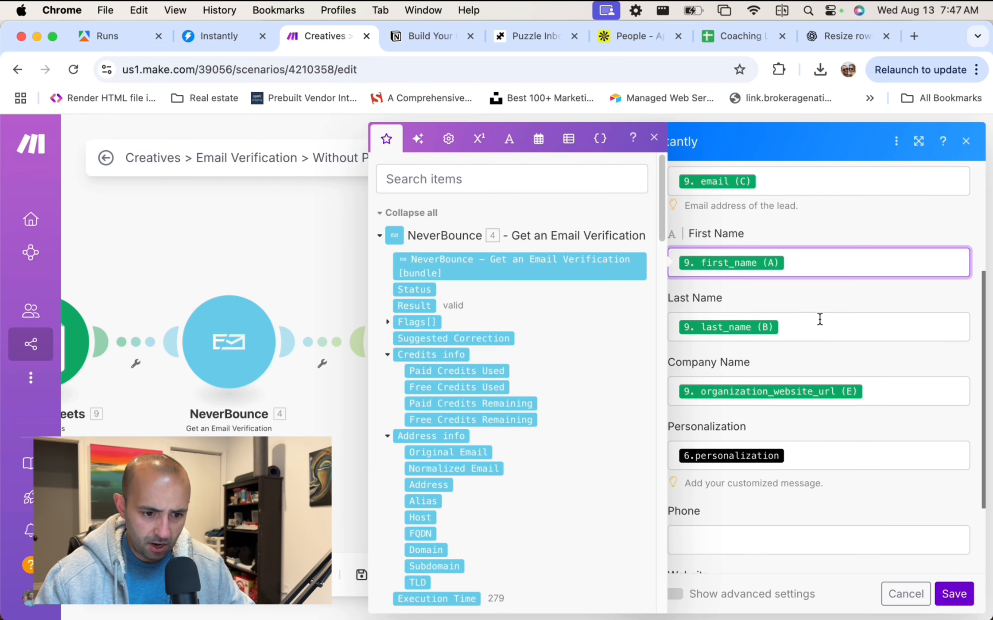
pyautogui.click(819, 321)
pyautogui.click(892, 388)
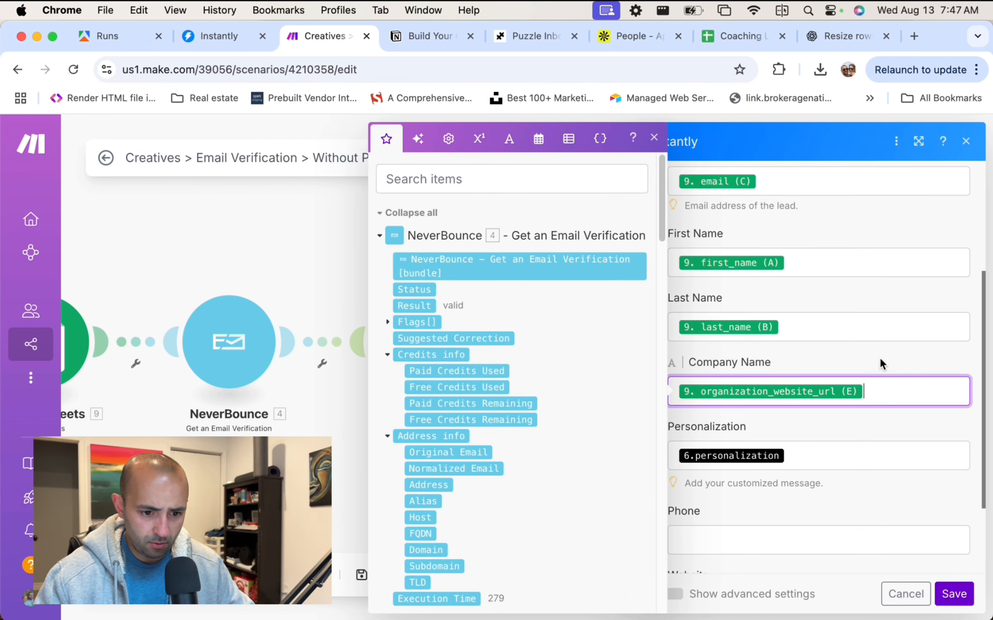
pyautogui.scroll(-3, 879, 358)
# Clear the personalization mapping, keep Website as title (F), and save the Instantly module.
pyautogui.click(826, 361)
pyautogui.press('BackSpace')
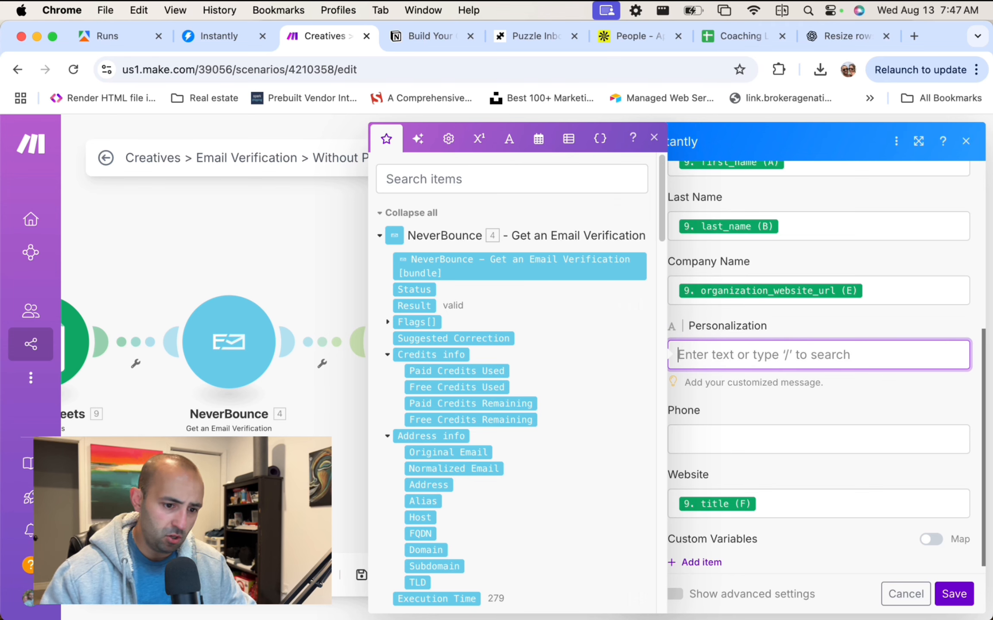
pyautogui.click(653, 138)
pyautogui.scroll(-1, 783, 370)
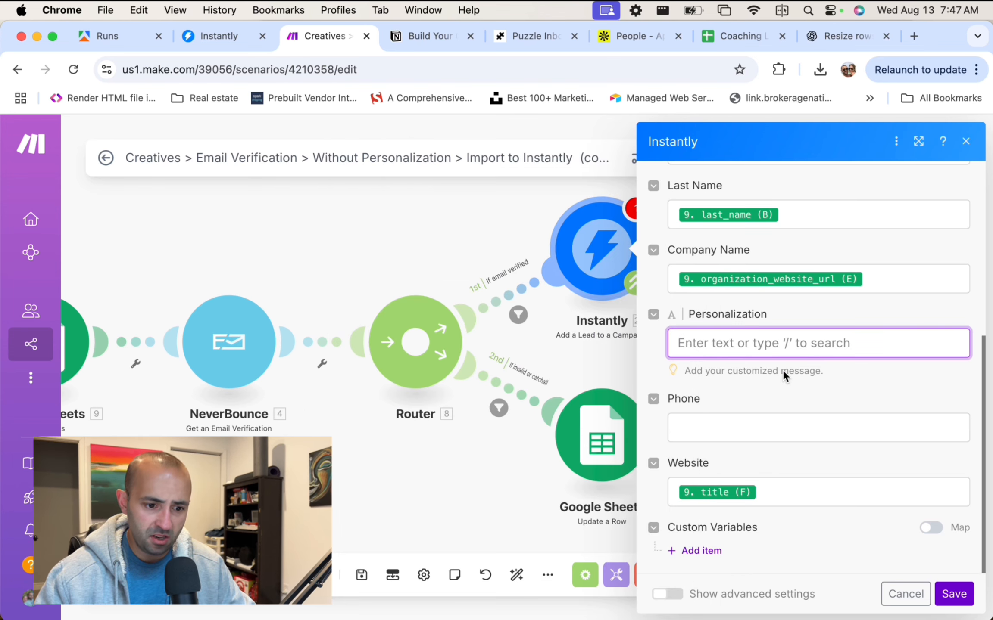
pyautogui.click(796, 501)
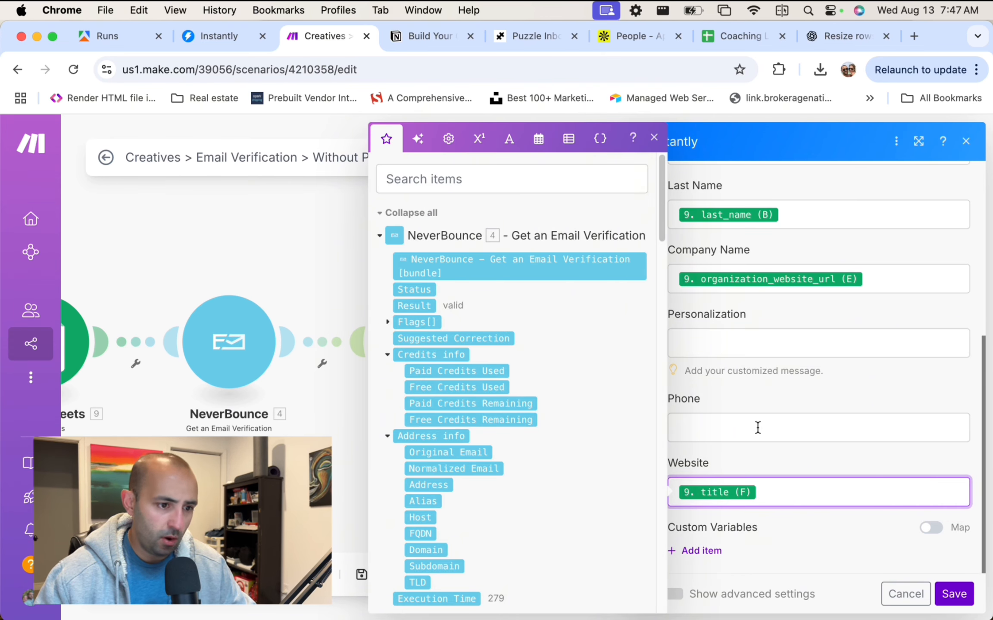
pyautogui.click(753, 388)
pyautogui.scroll(-1, 743, 377)
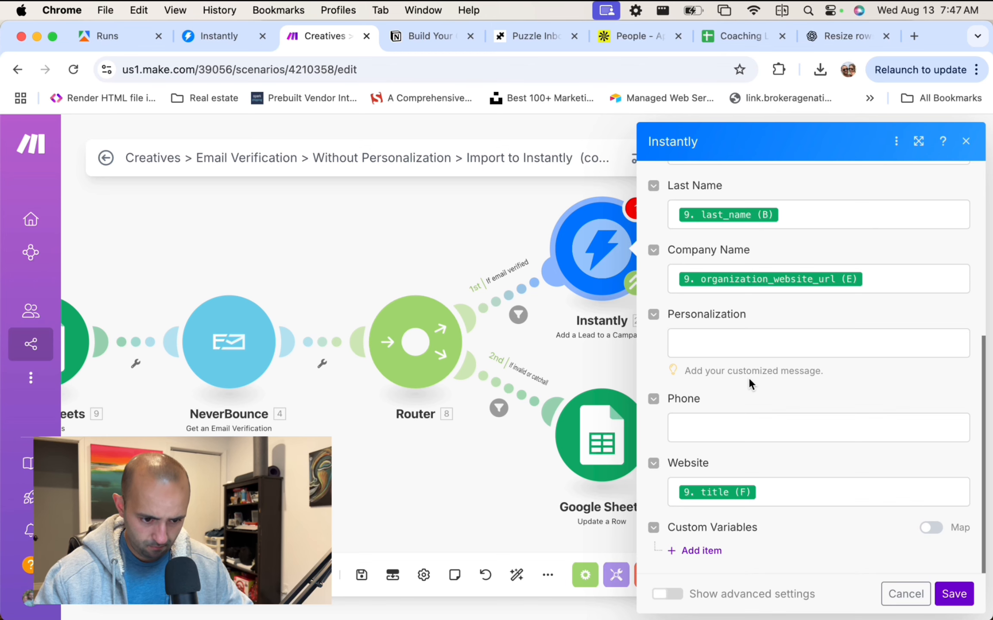
pyautogui.scroll(2, 749, 378)
pyautogui.scroll(-2, 748, 378)
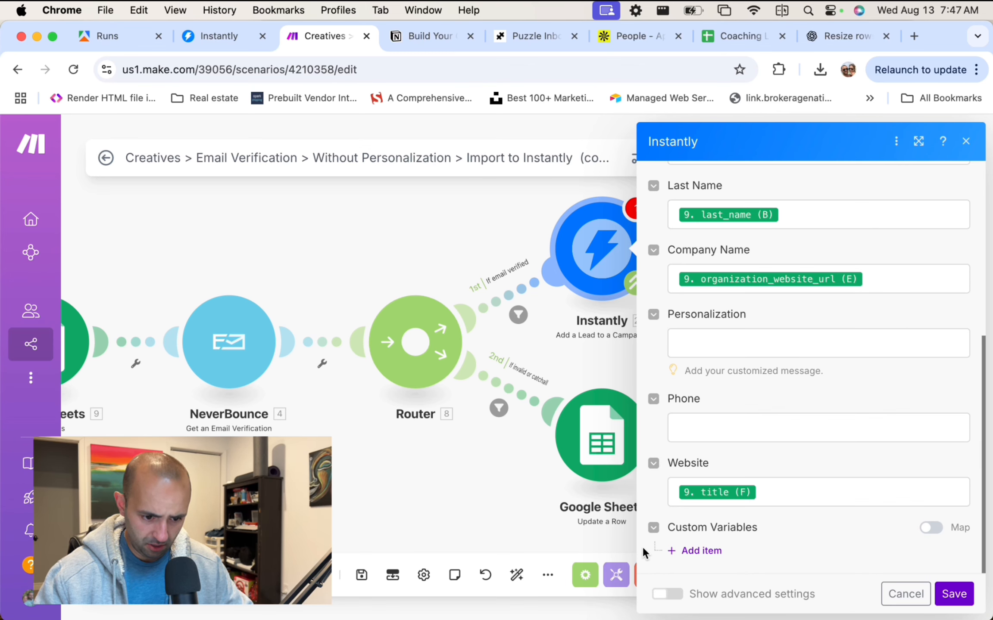
pyautogui.press('super+Tab')
pyautogui.scroll(6, 843, 304)
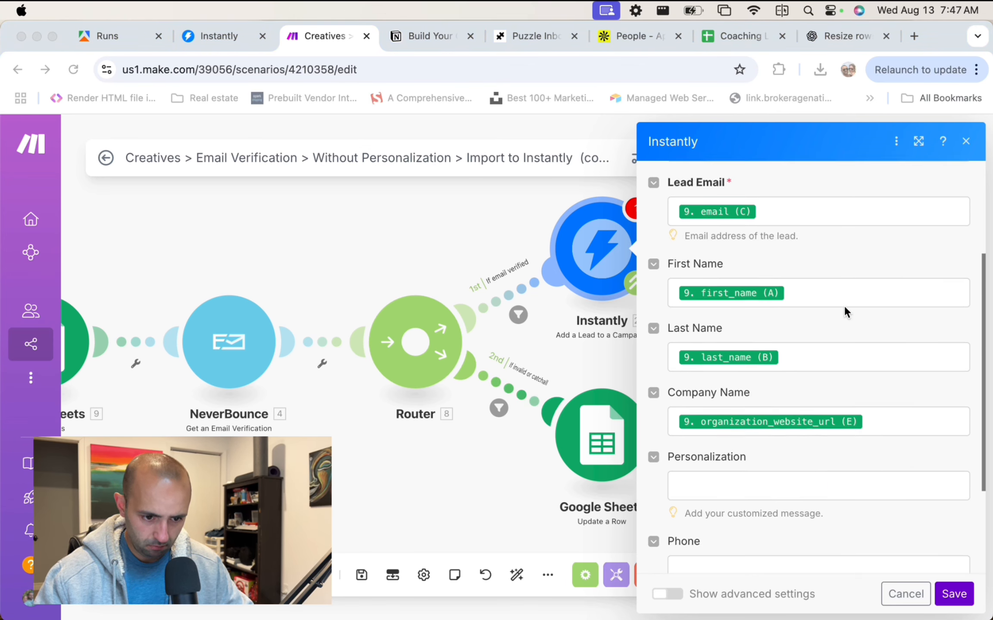
pyautogui.scroll(-6, 819, 310)
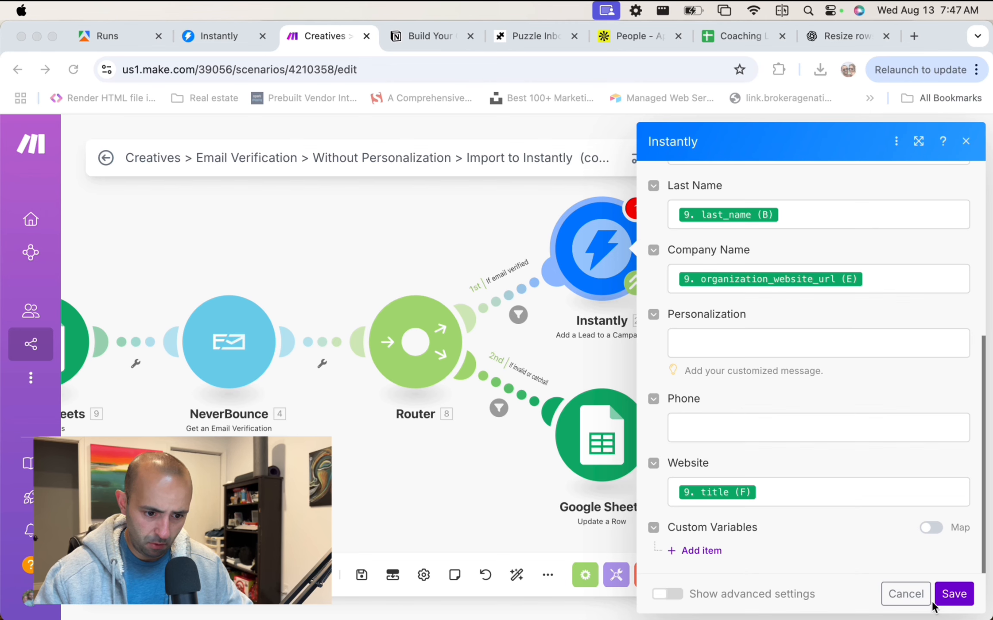
pyautogui.click(953, 594)
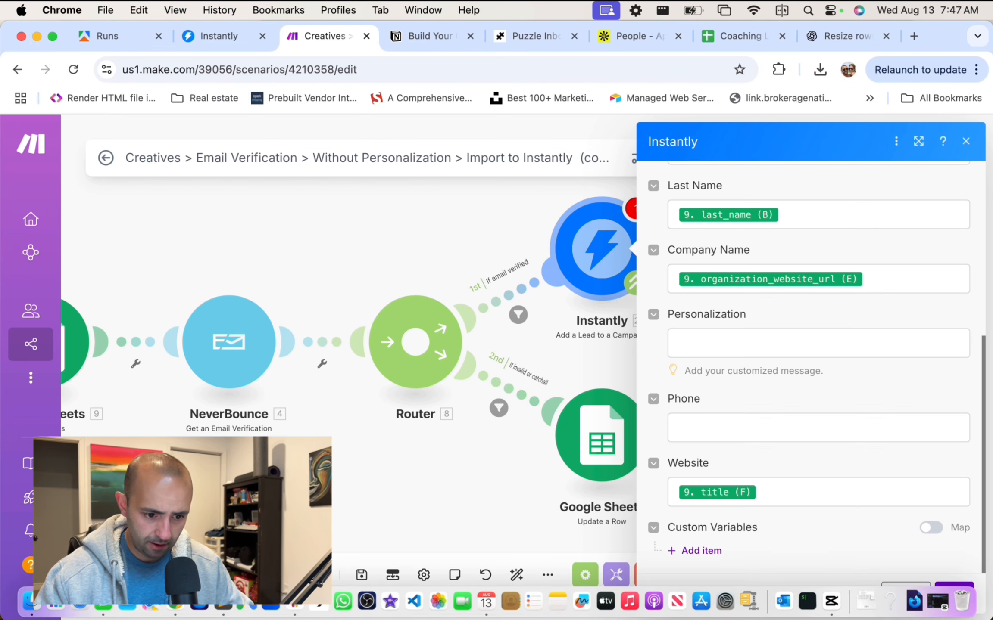
pyautogui.click(952, 594)
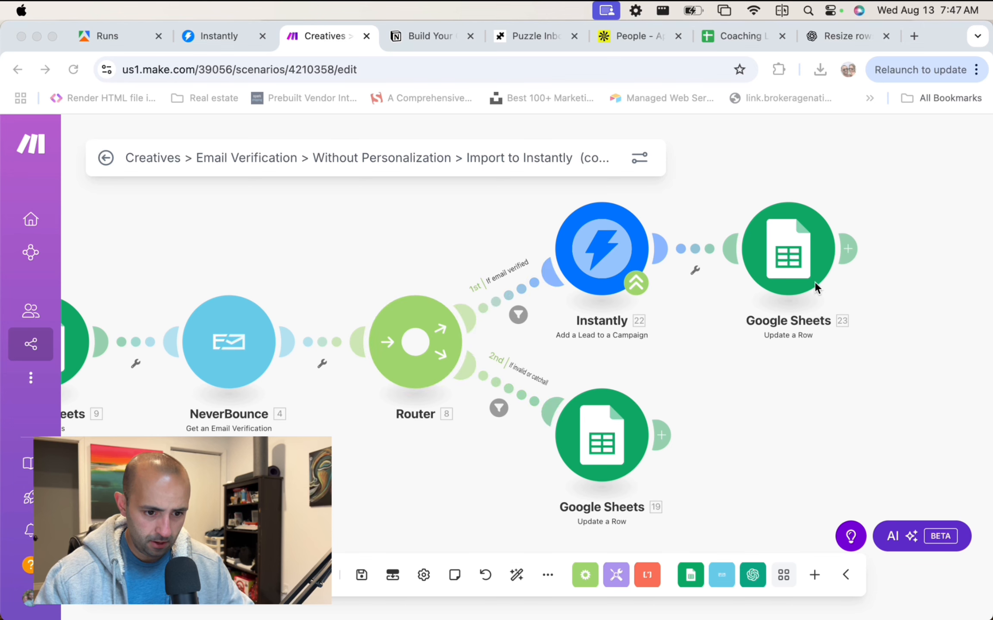
# Inspect the Google Sheets 23 Update a Row values on Scraped_Leads, including instantly (H) 'Added'.
pyautogui.click(784, 256)
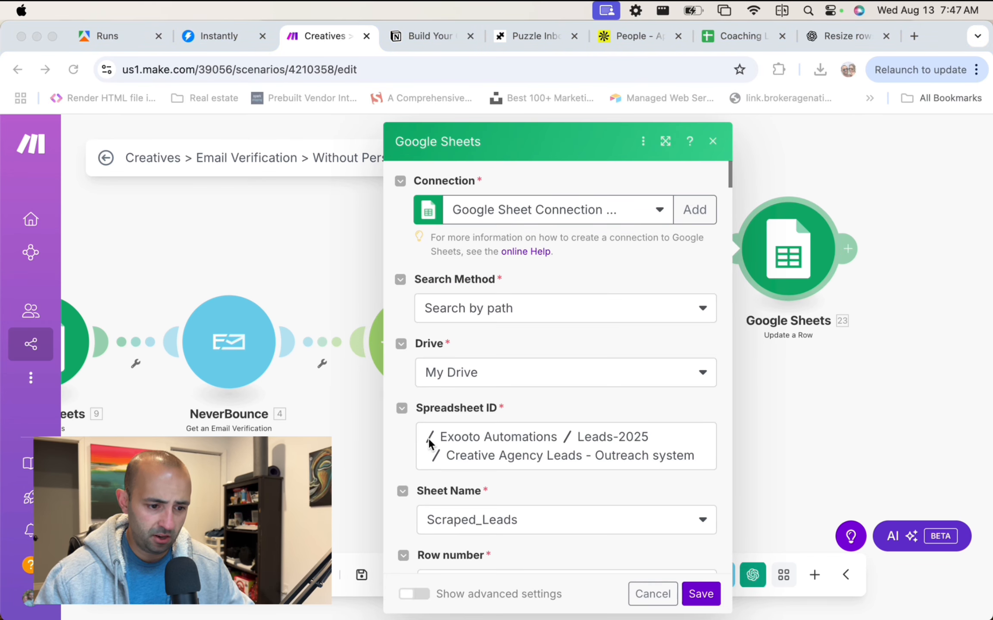
pyautogui.scroll(-5, 546, 379)
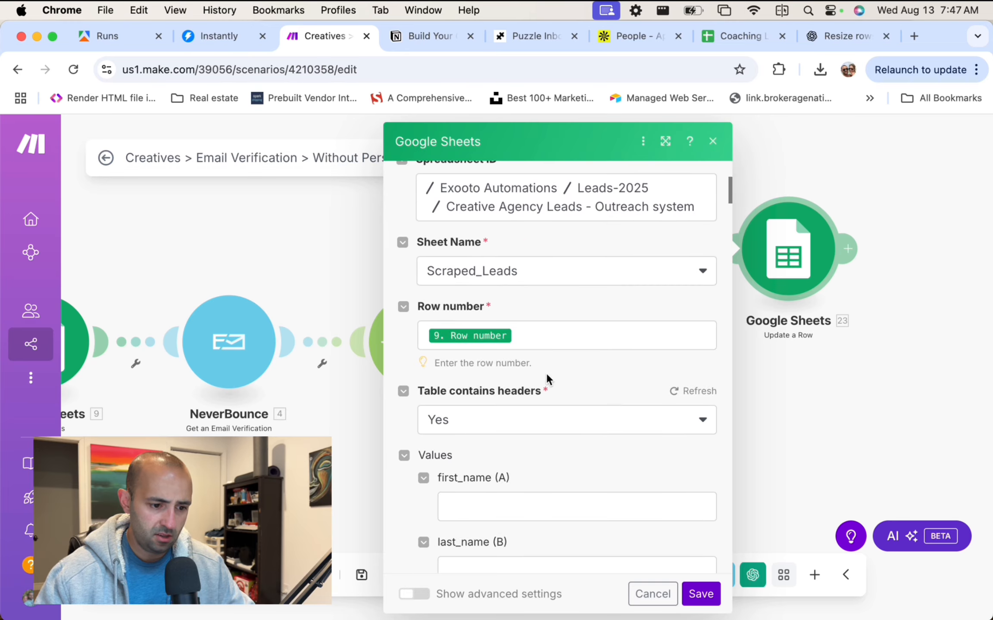
pyautogui.scroll(-20, 520, 303)
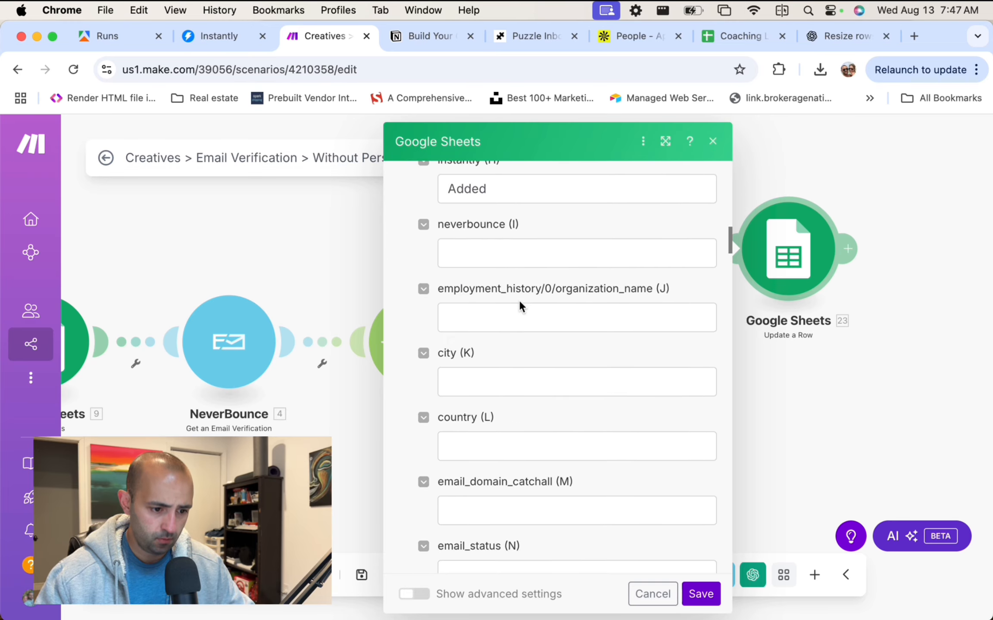
pyautogui.scroll(-20, 518, 300)
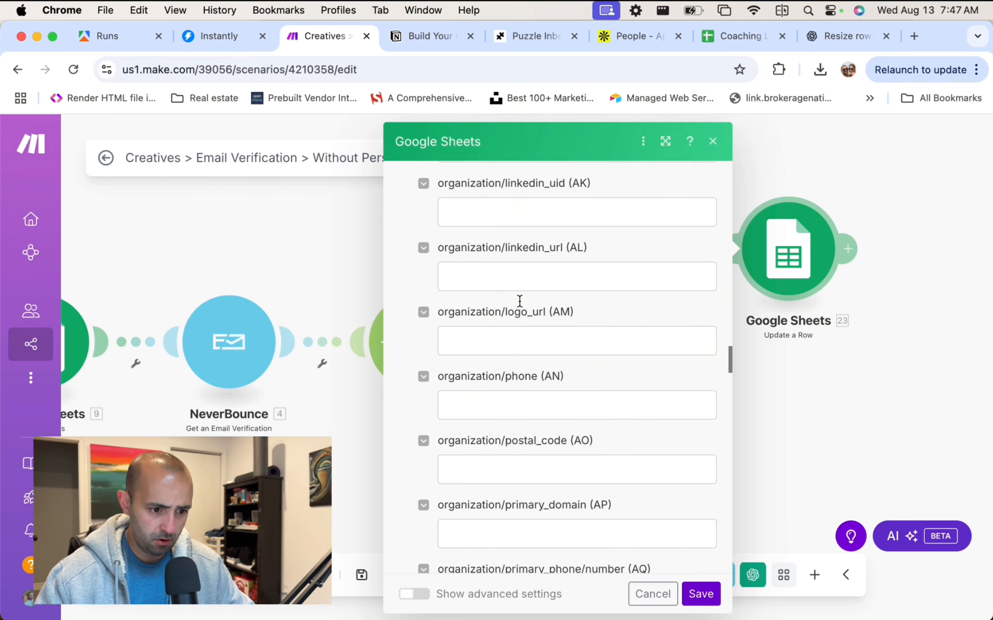
pyautogui.scroll(-20, 519, 300)
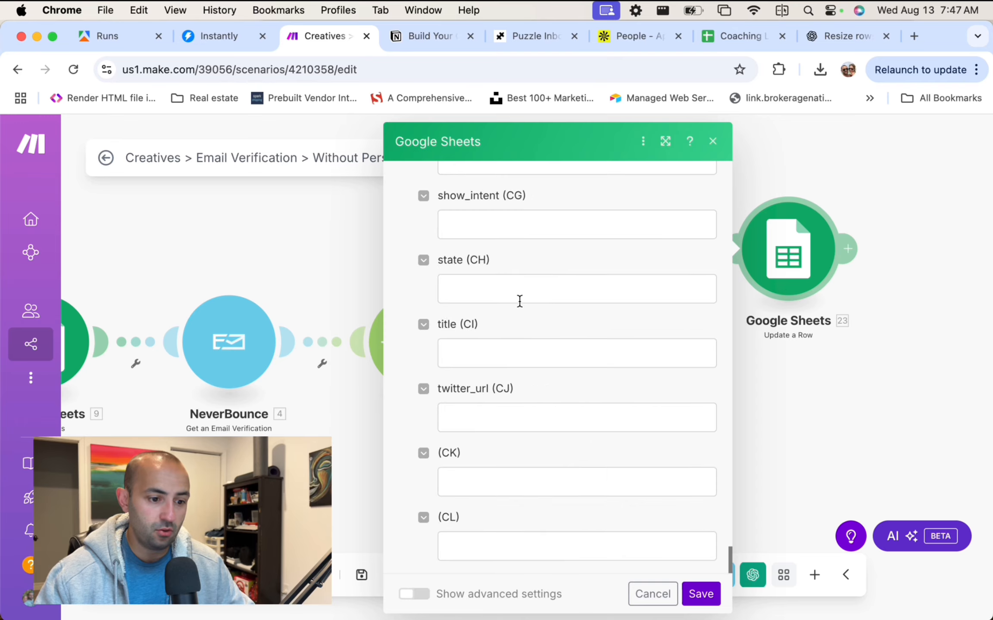
pyautogui.scroll(20, 520, 301)
pyautogui.scroll(20, 520, 302)
pyautogui.scroll(-10, 527, 325)
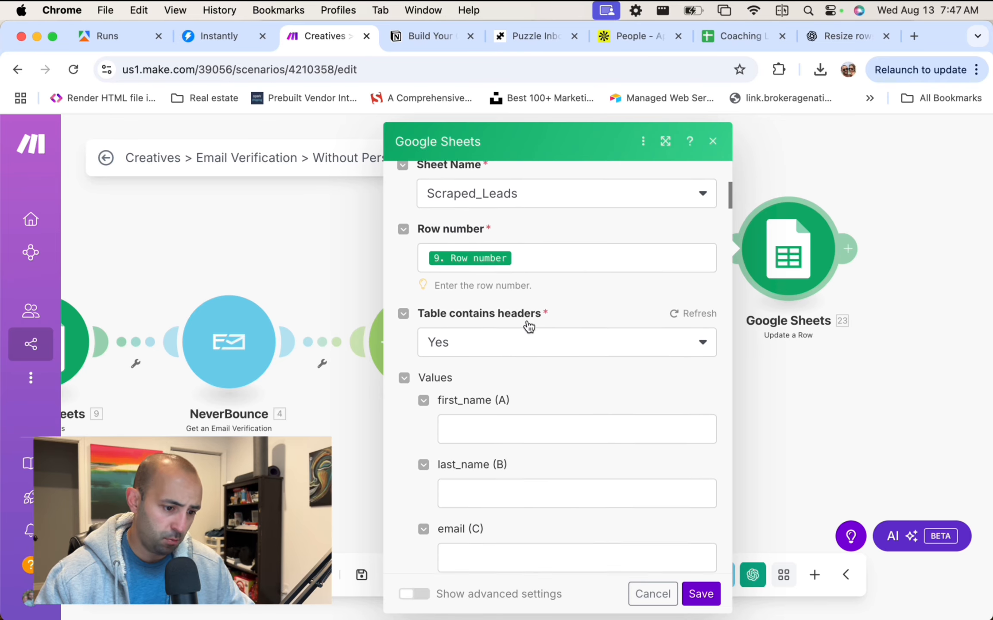
pyautogui.scroll(-10, 528, 326)
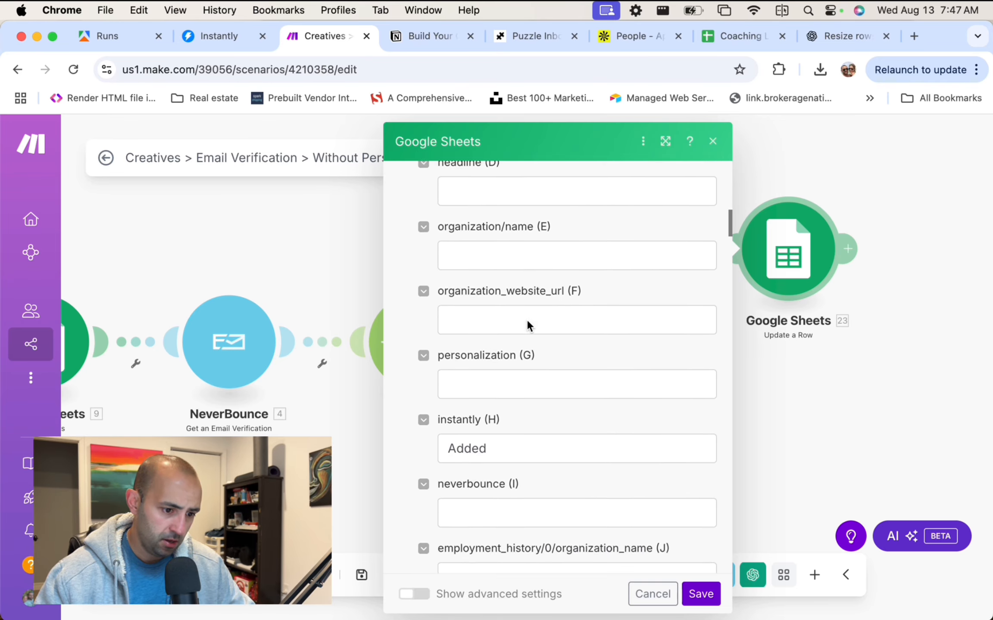
# Insert a column beside column H in Coaching Leads - b2b, then undo it.
pyautogui.click(741, 35)
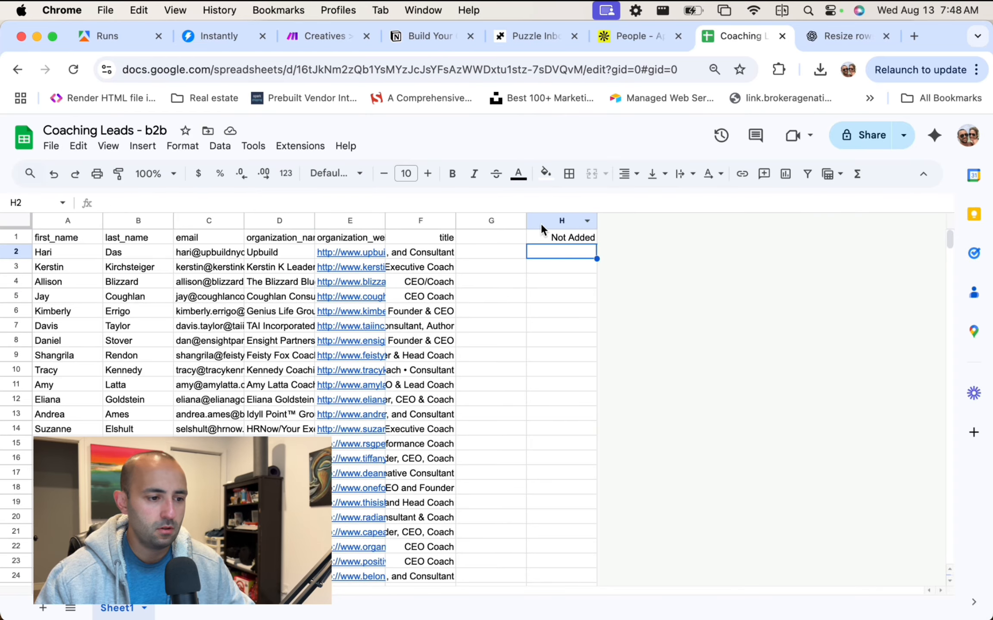
pyautogui.rightClick(578, 250)
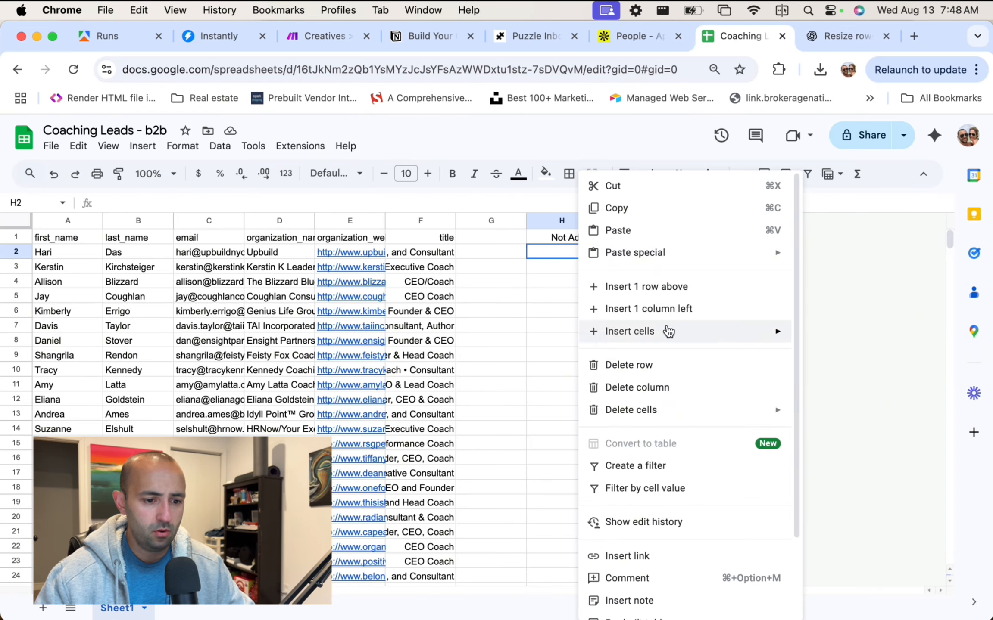
pyautogui.click(561, 221)
pyautogui.rightClick(562, 220)
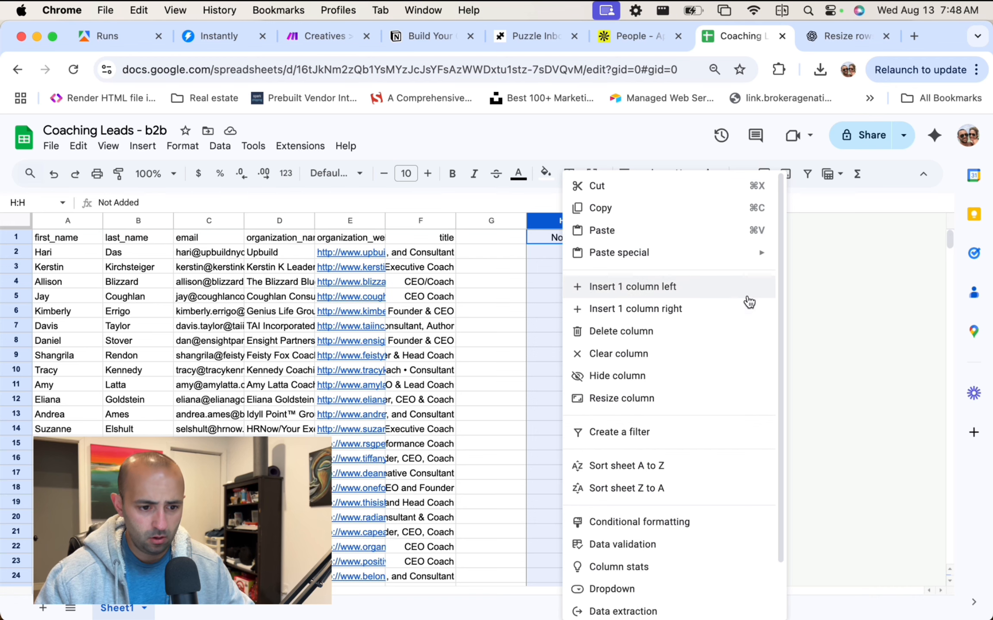
pyautogui.click(698, 309)
pyautogui.press('super+z')
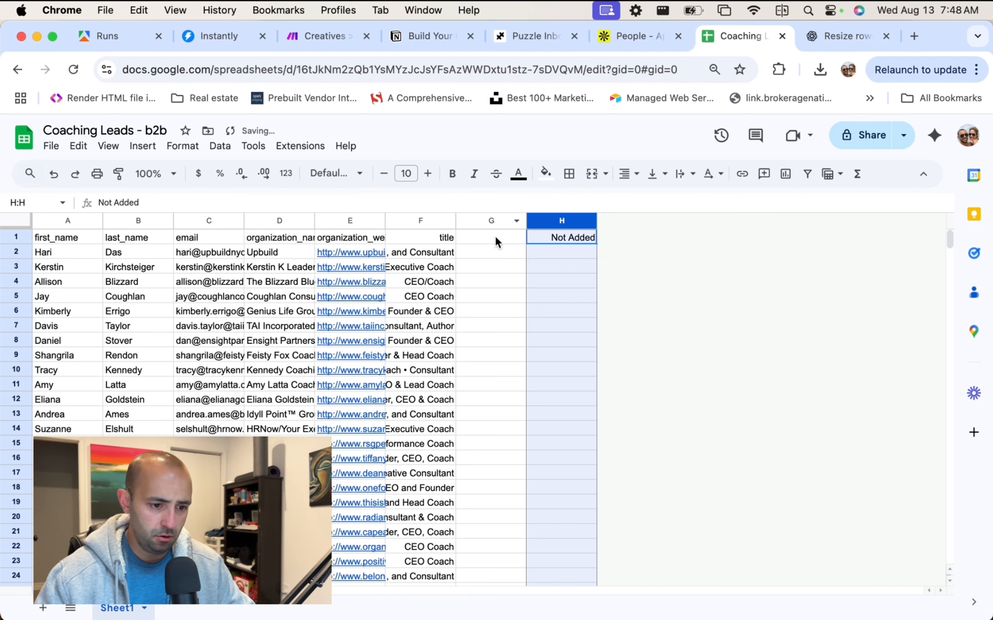
# Type the header 'Instantly' into G1 and check the 'Not Added' header in H1.
pyautogui.click(495, 238)
pyautogui.write('Instan')
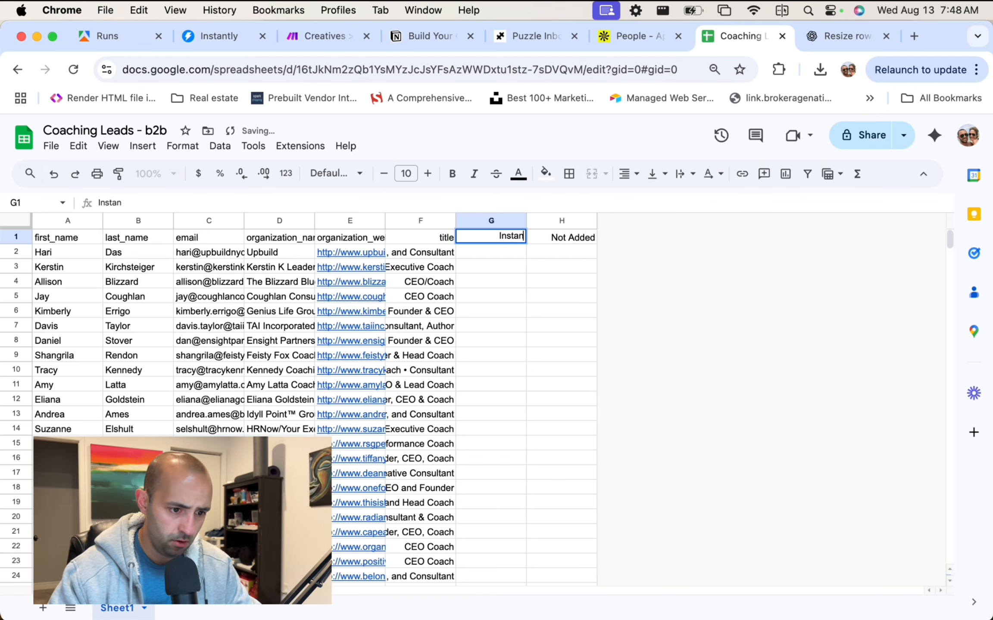
pyautogui.write('tly')
pyautogui.press('Return')
pyautogui.press('Right')
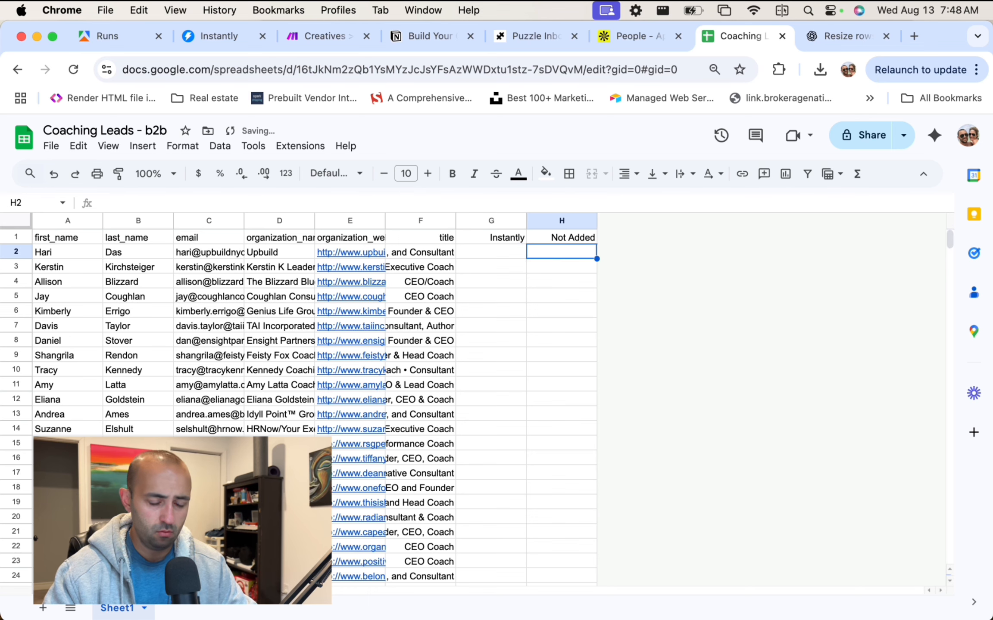
pyautogui.press('Up')
pyautogui.press('Down')
pyautogui.press('Up')
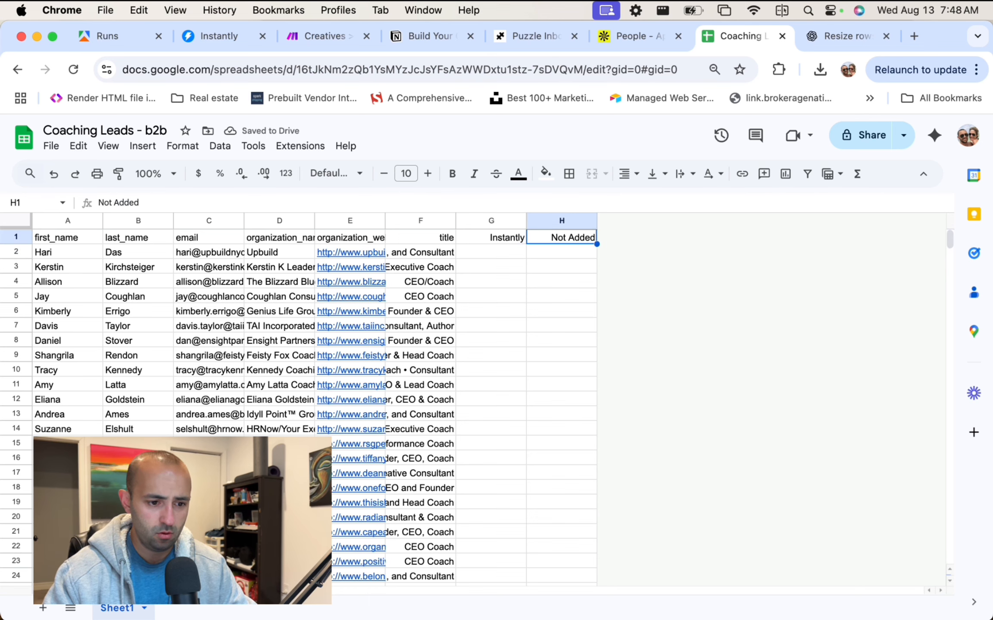
pyautogui.press('Down')
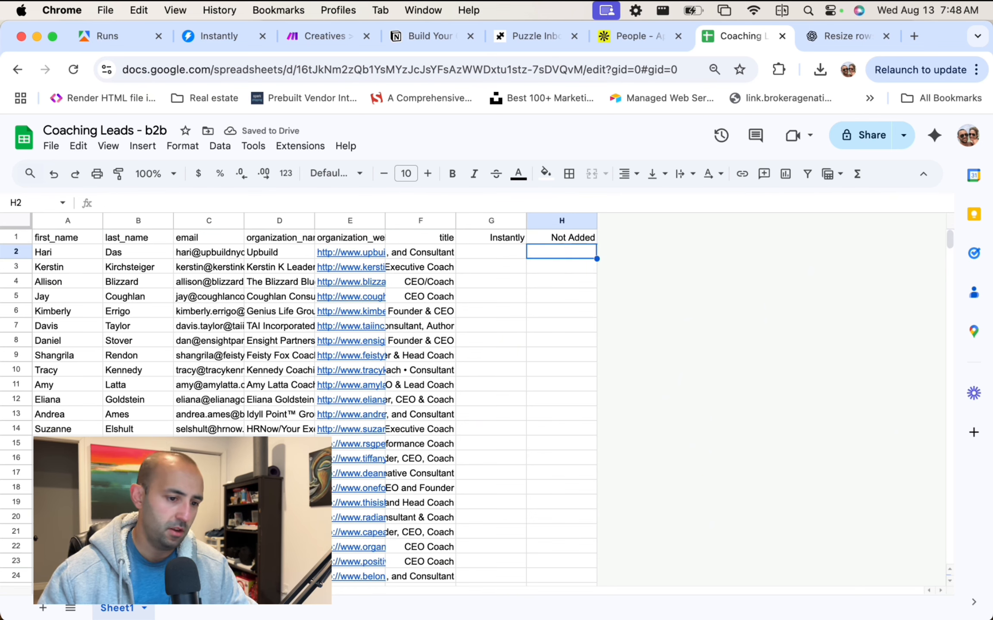
pyautogui.click(468, 258)
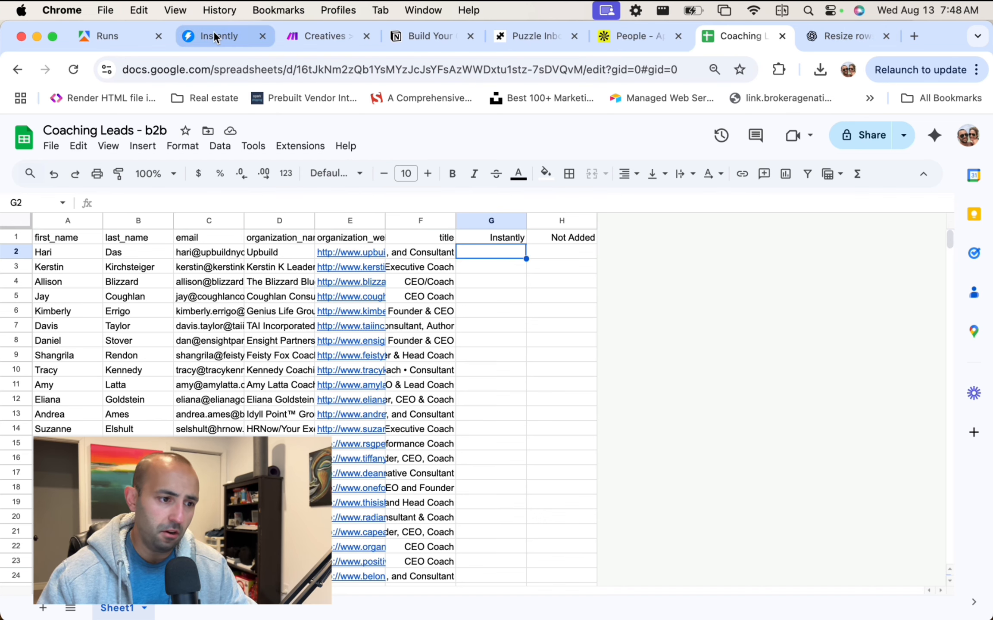
# Clear the 'Added' value from the instantly (H) field of the Update a Row step.
pyautogui.click(304, 36)
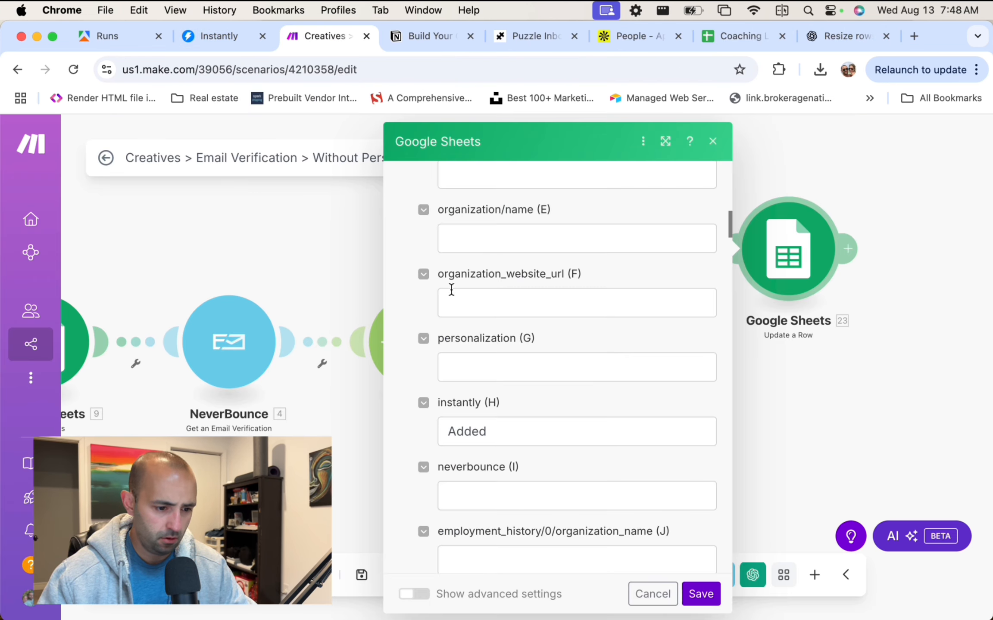
pyautogui.click(546, 441)
pyautogui.press('super+a')
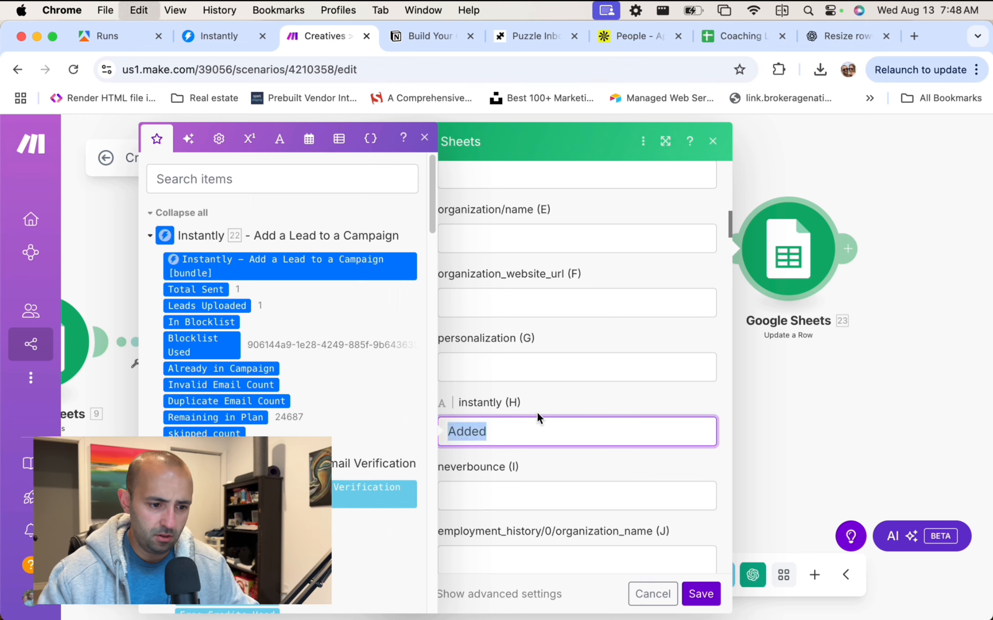
pyautogui.press('BackSpace')
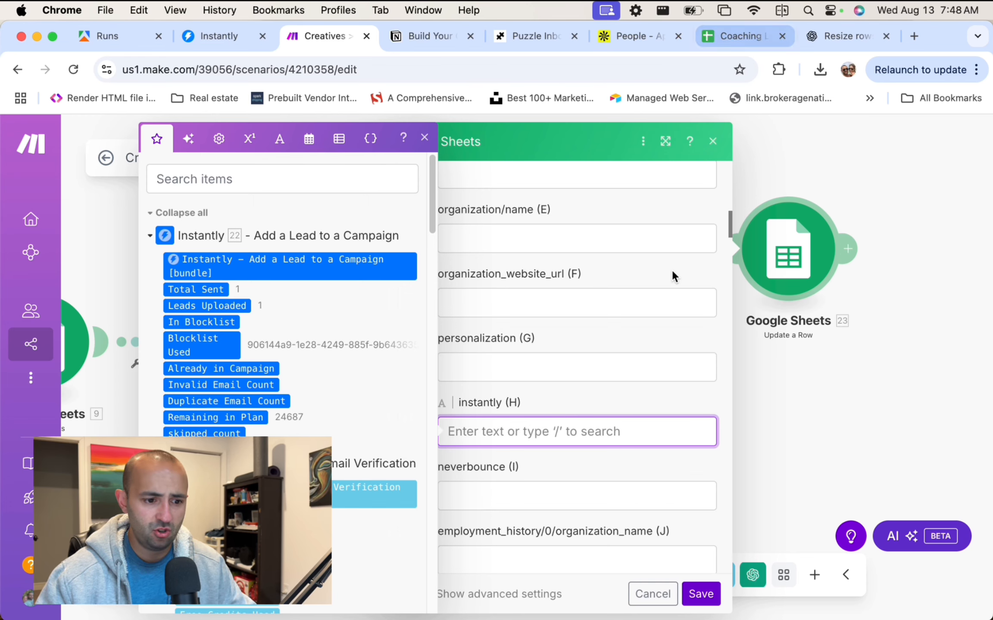
pyautogui.click(675, 360)
pyautogui.click(712, 141)
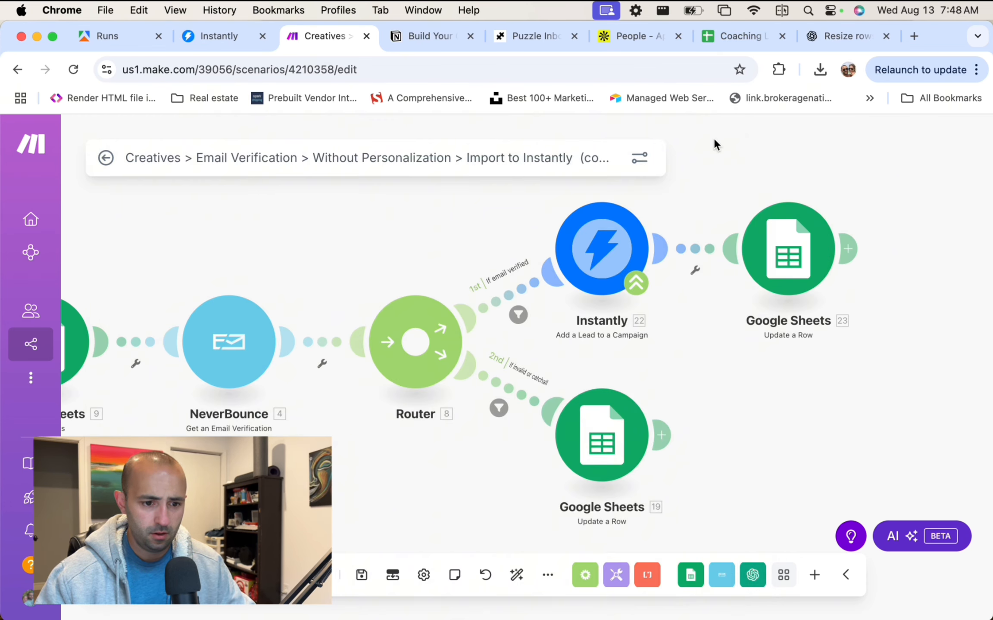
# Retarget the Update a Row step to the Coaching Leads - b2b spreadsheet, Sheet1.
pyautogui.click(795, 254)
pyautogui.click(454, 441)
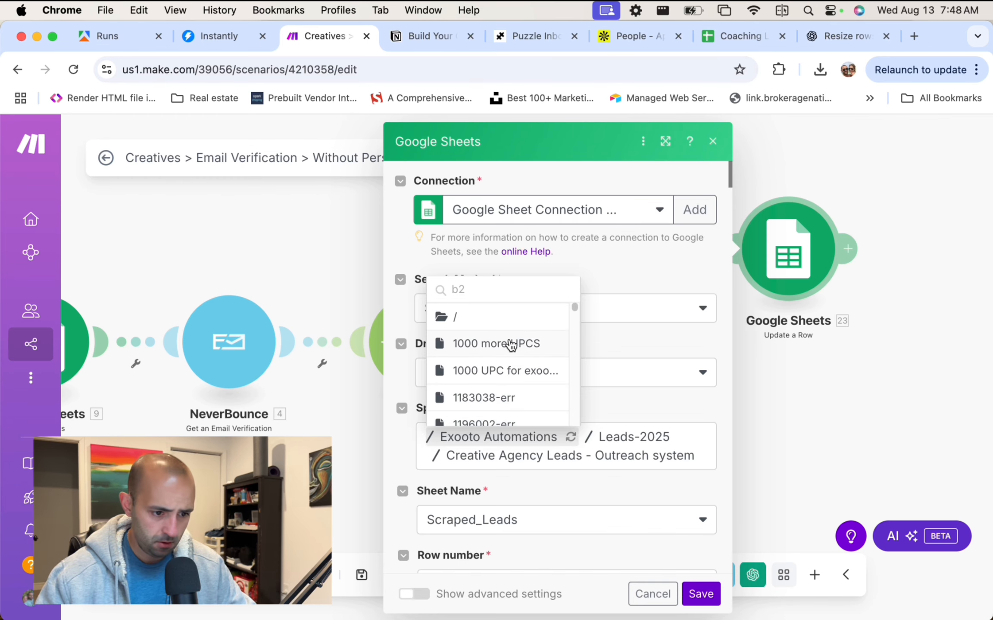
pyautogui.write('b2b')
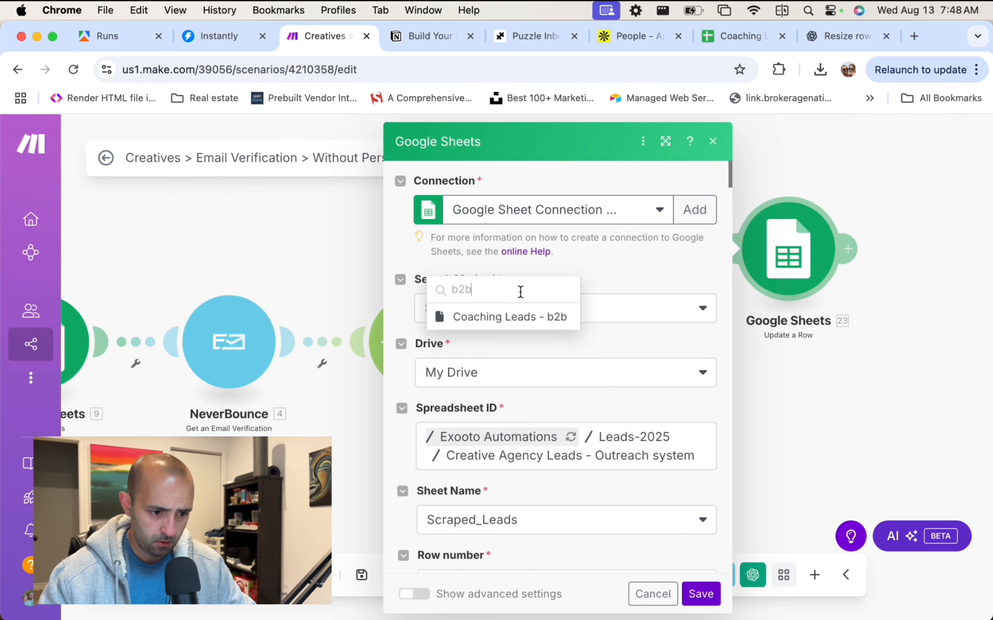
pyautogui.click(537, 319)
pyautogui.scroll(-3, 560, 431)
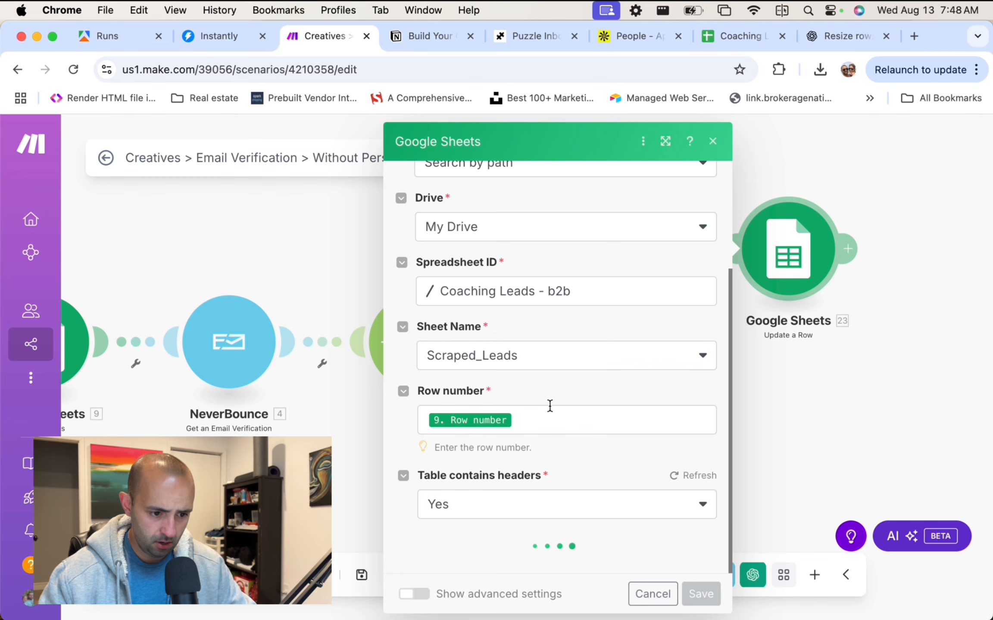
pyautogui.click(521, 366)
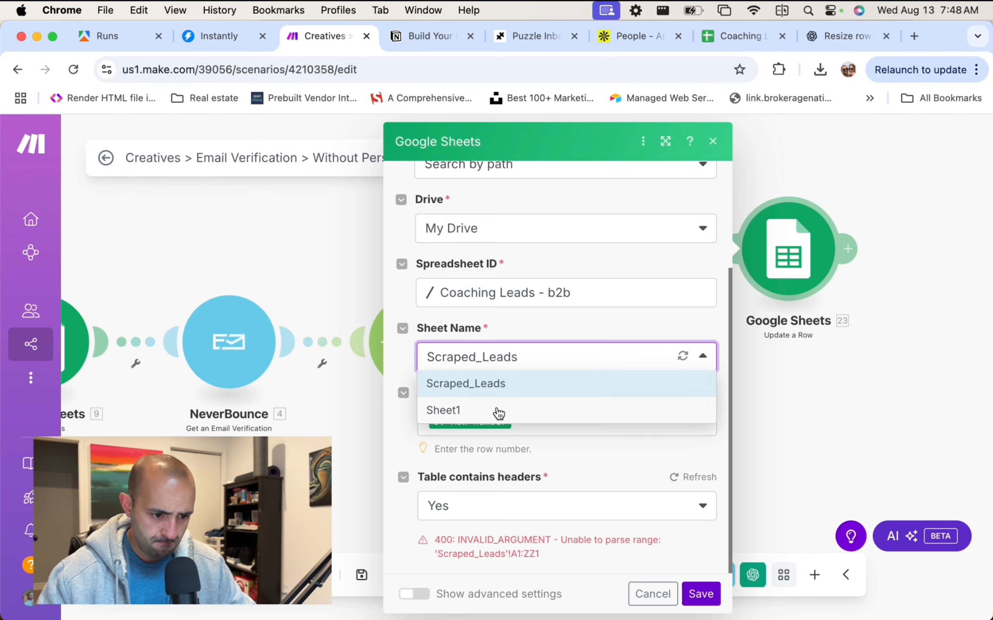
pyautogui.click(498, 410)
# Enter 'Added' for Instantly (G), clear Not Added (H), and close the settings.
pyautogui.scroll(-10, 484, 469)
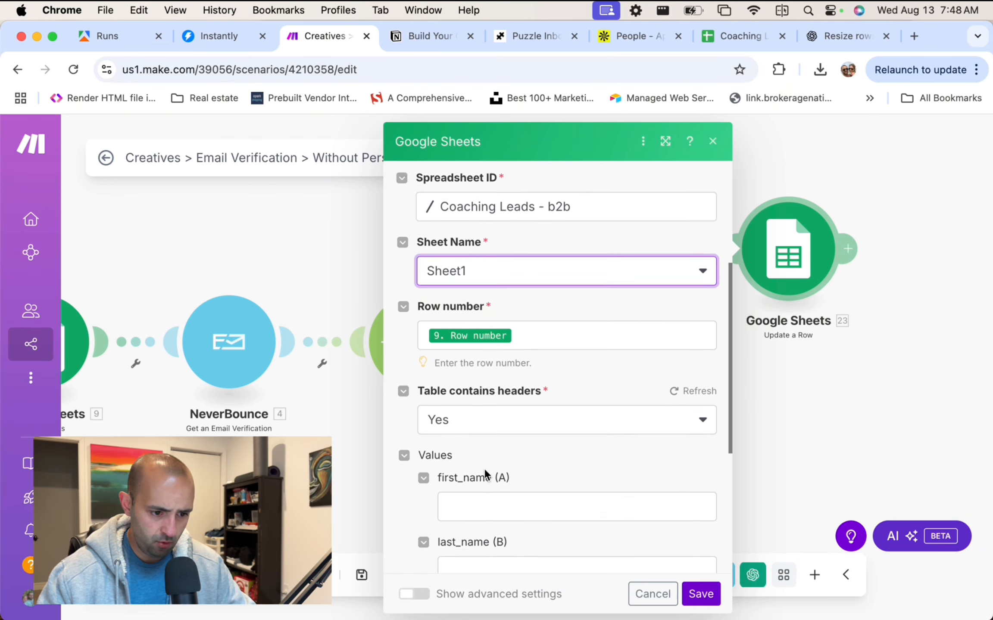
pyautogui.scroll(-2, 486, 463)
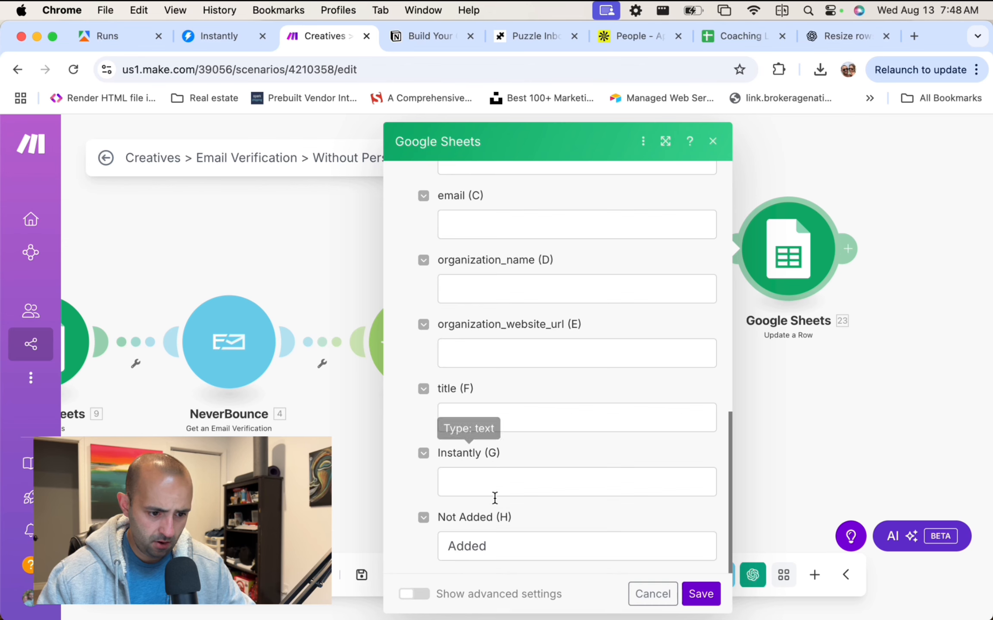
pyautogui.click(492, 485)
pyautogui.write('Adde')
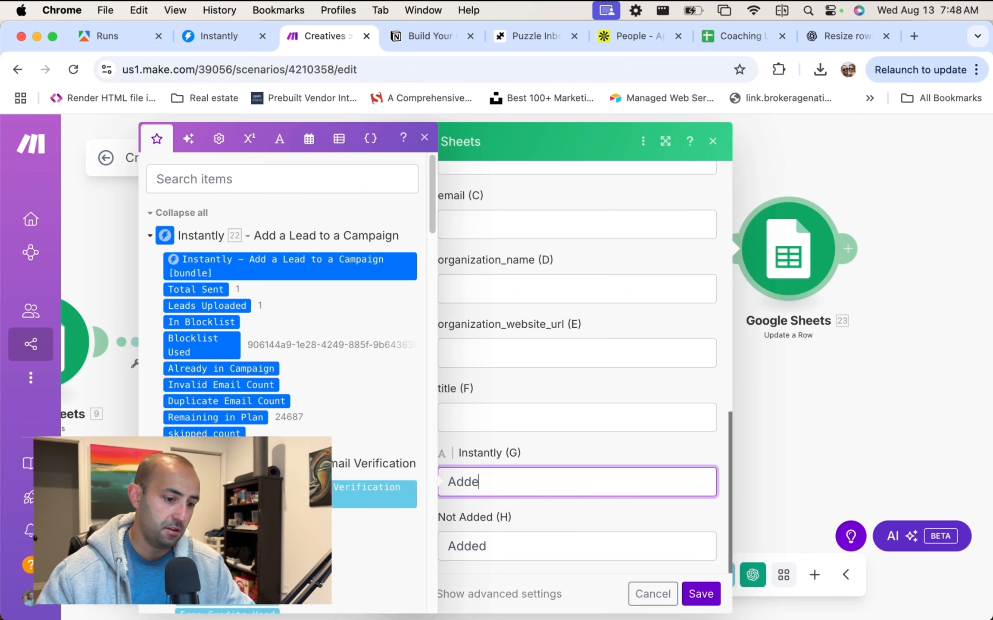
pyautogui.write('d')
pyautogui.click(546, 517)
pyautogui.click(512, 547)
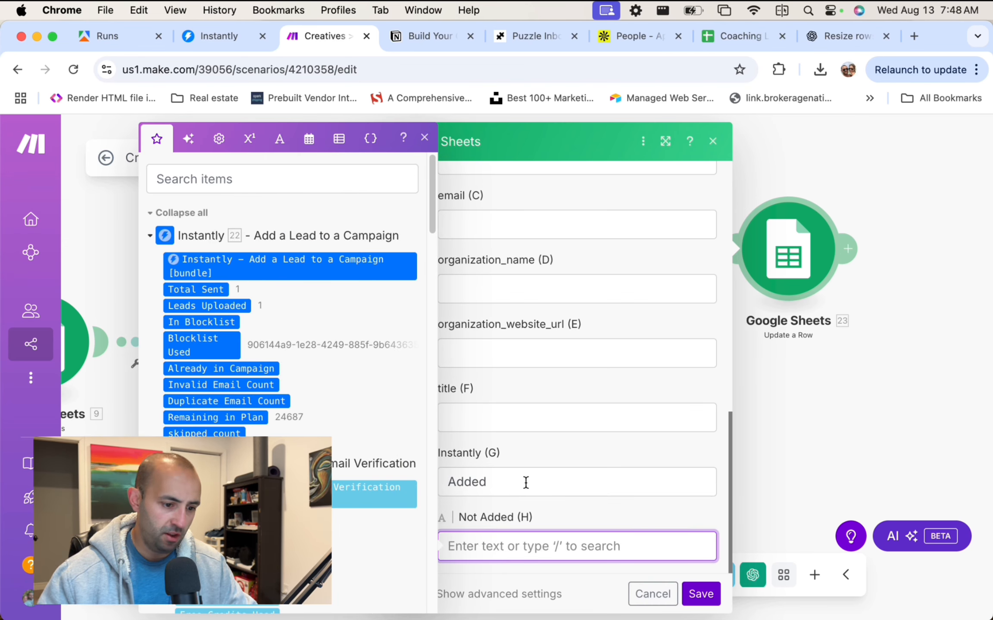
pyautogui.click(549, 515)
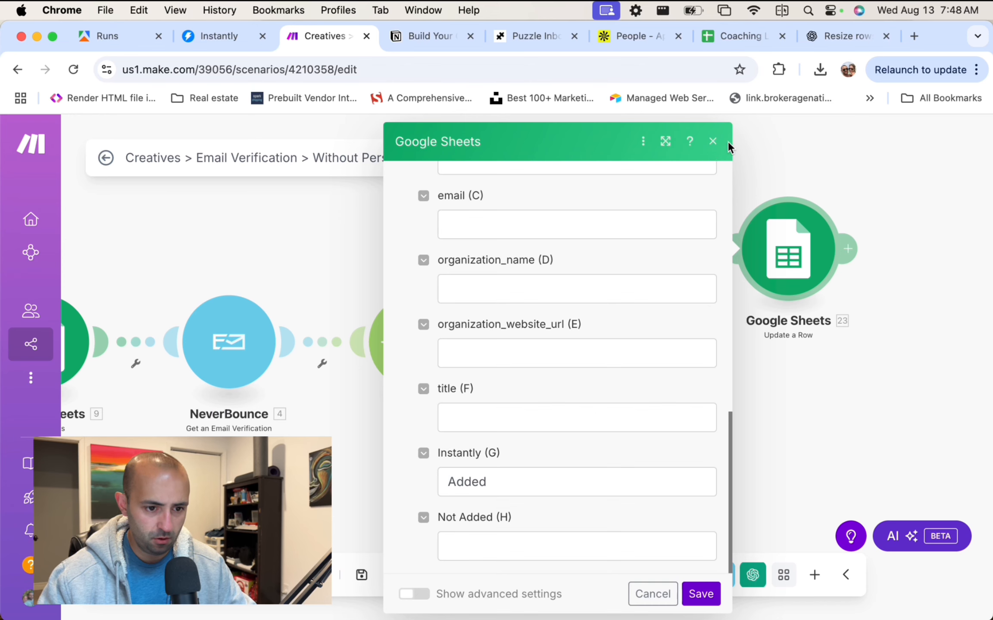
pyautogui.click(712, 143)
# Auto-align and save the scenario, then review the Search Rows step settings.
pyautogui.click(519, 577)
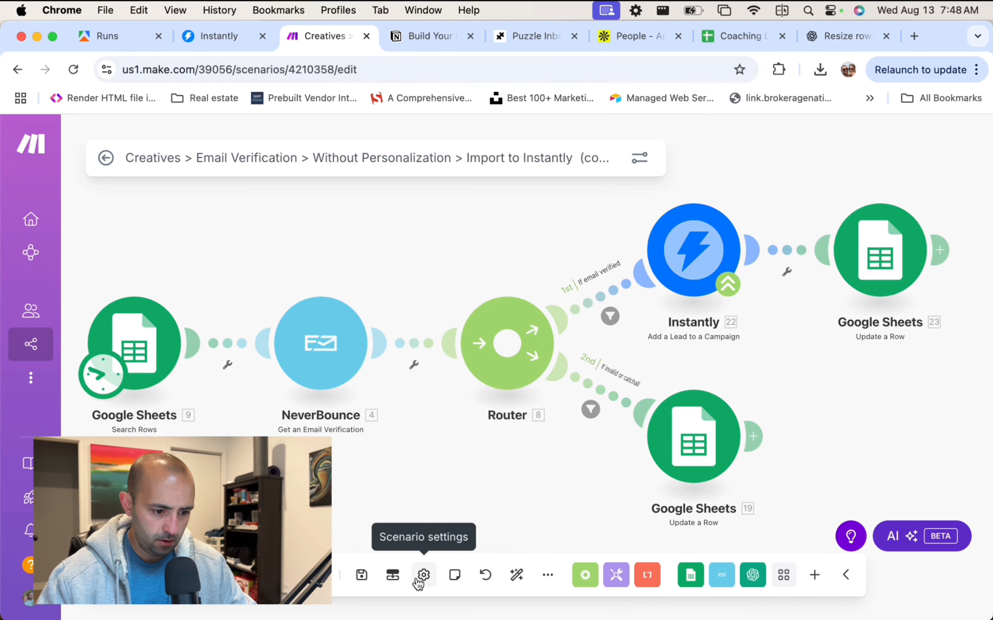
pyautogui.click(362, 575)
pyautogui.moveTo(412, 482); pyautogui.dragTo(448, 403)
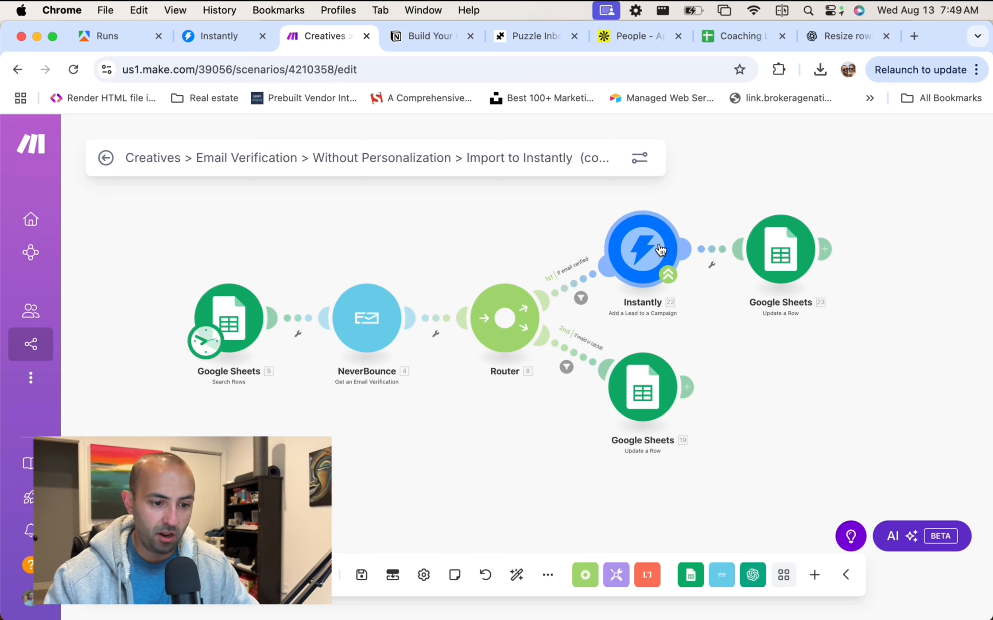
pyautogui.click(243, 305)
pyautogui.scroll(-5, 381, 405)
pyautogui.click(667, 483)
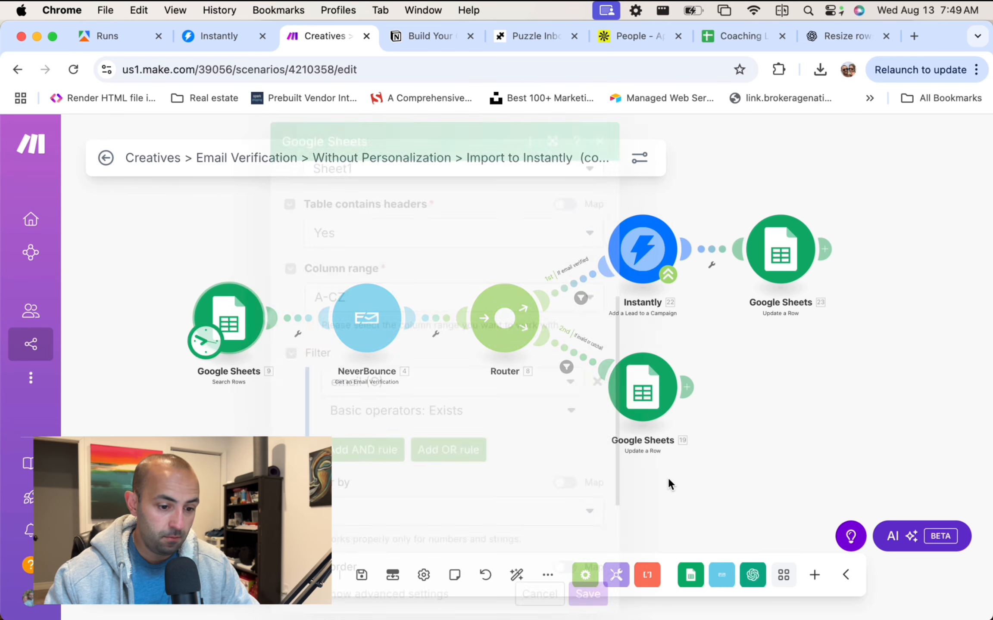
# Run the scenario once and open the Instantly step's invalid website URL error.
pyautogui.moveTo(13, 279)
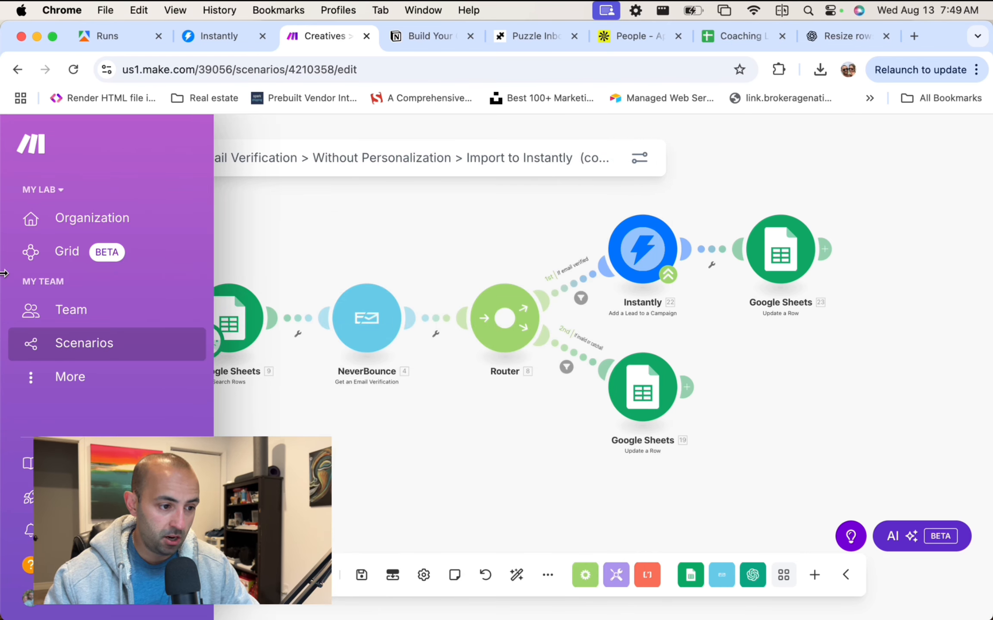
pyautogui.moveTo(3, 273); pyautogui.dragTo(190, 280)
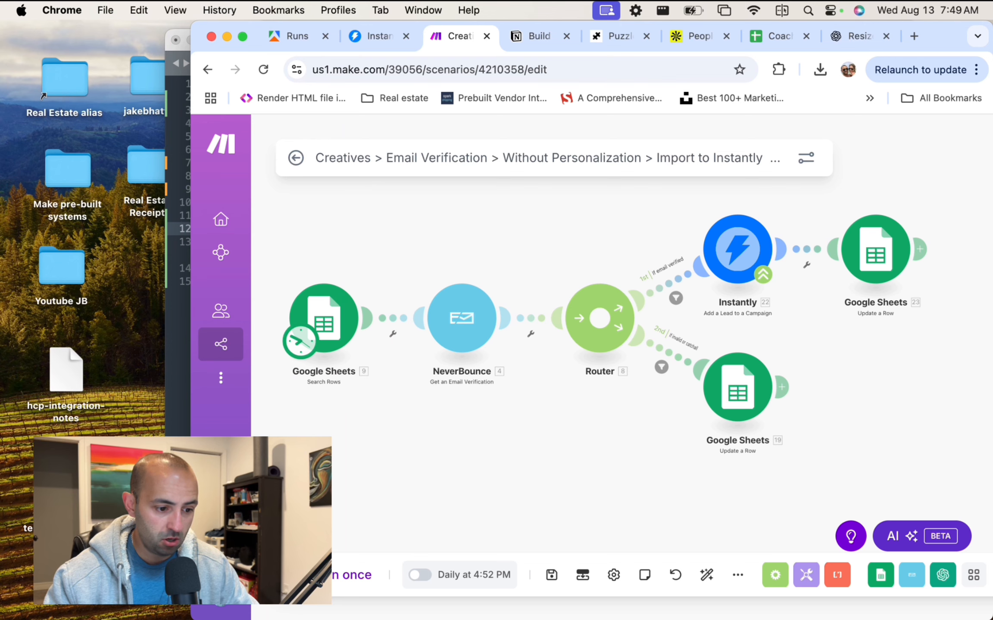
pyautogui.click(317, 575)
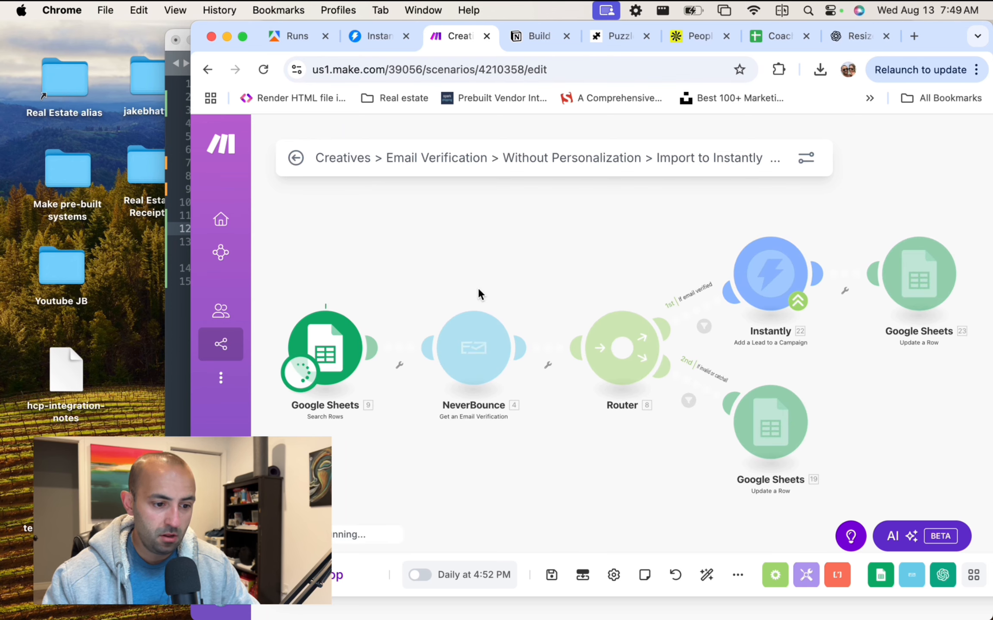
pyautogui.moveTo(211, 220)
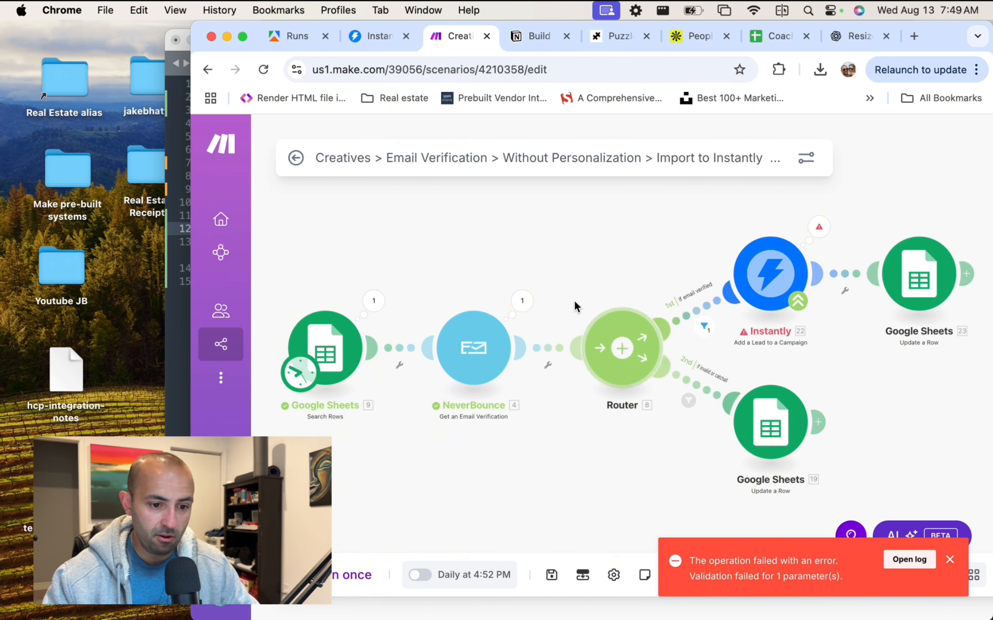
pyautogui.moveTo(190, 211); pyautogui.dragTo(42, 213)
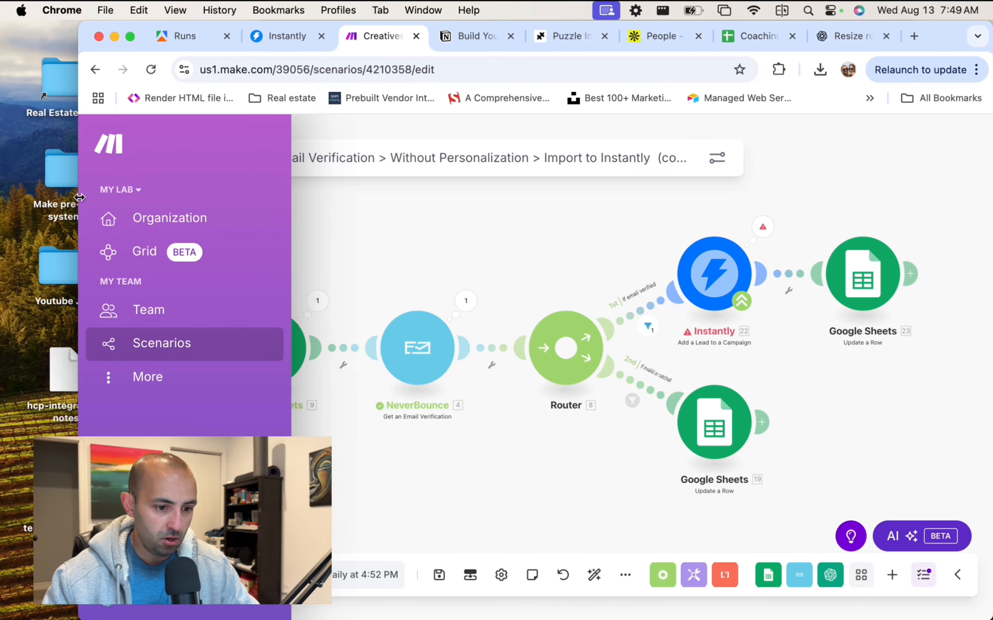
pyautogui.click(743, 232)
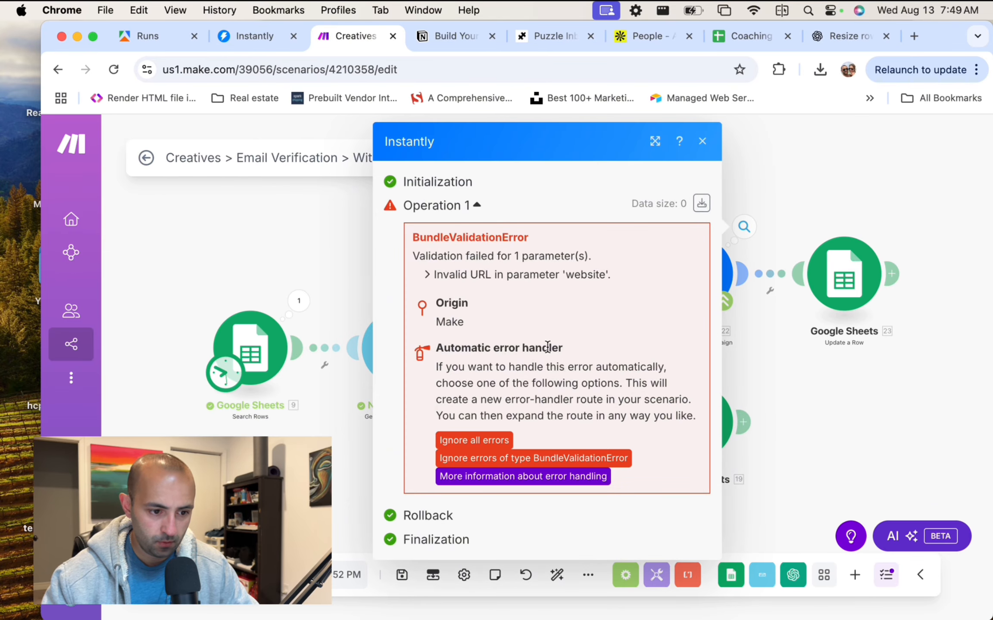
# Delete the title (F) mapping from the Instantly step's Website field.
pyautogui.click(745, 228)
pyautogui.click(706, 269)
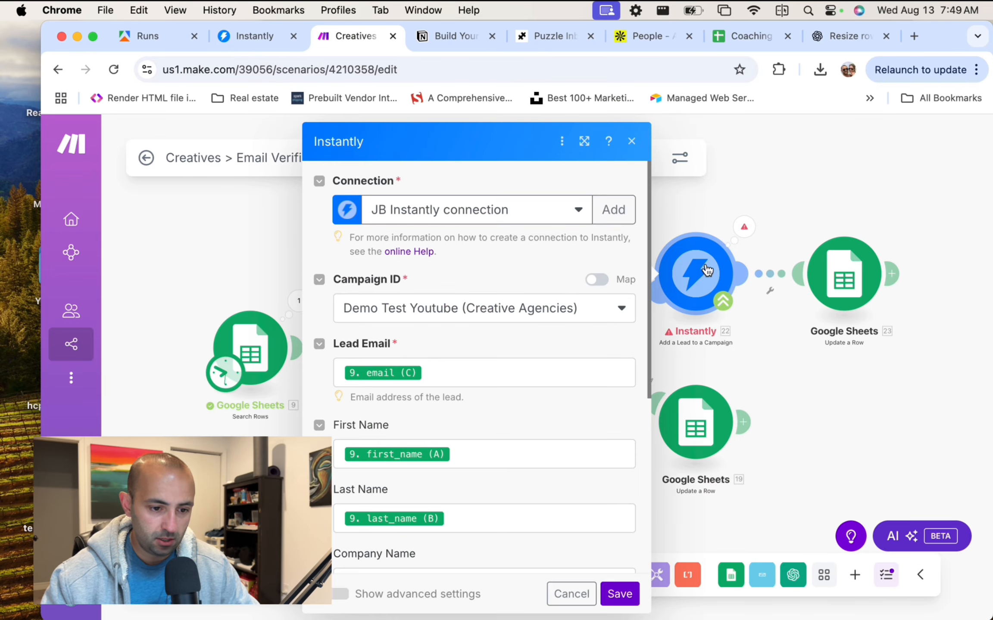
pyautogui.scroll(-7, 451, 307)
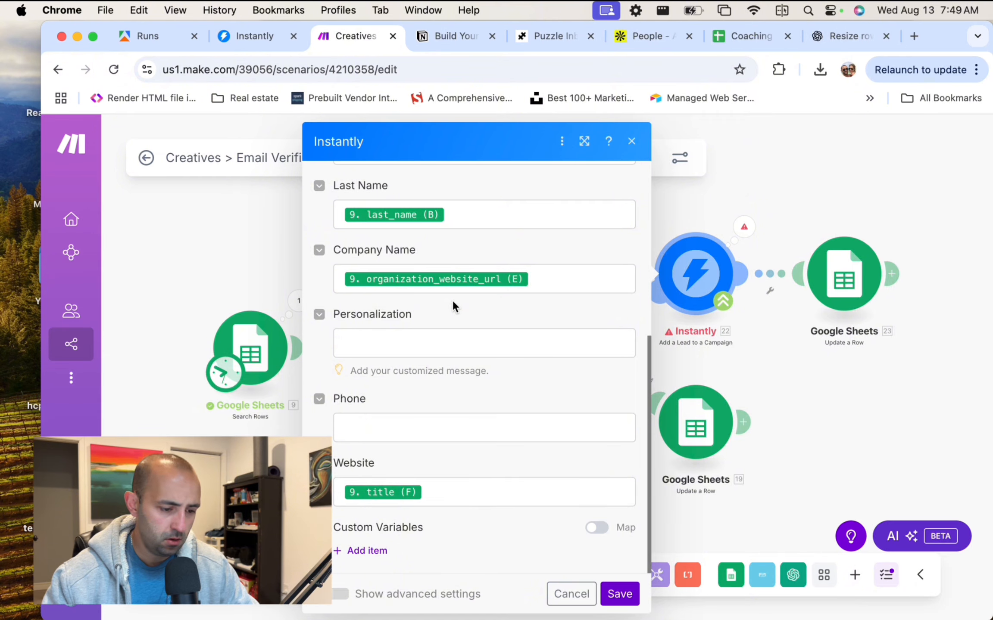
pyautogui.click(463, 501)
pyautogui.press('BackSpace')
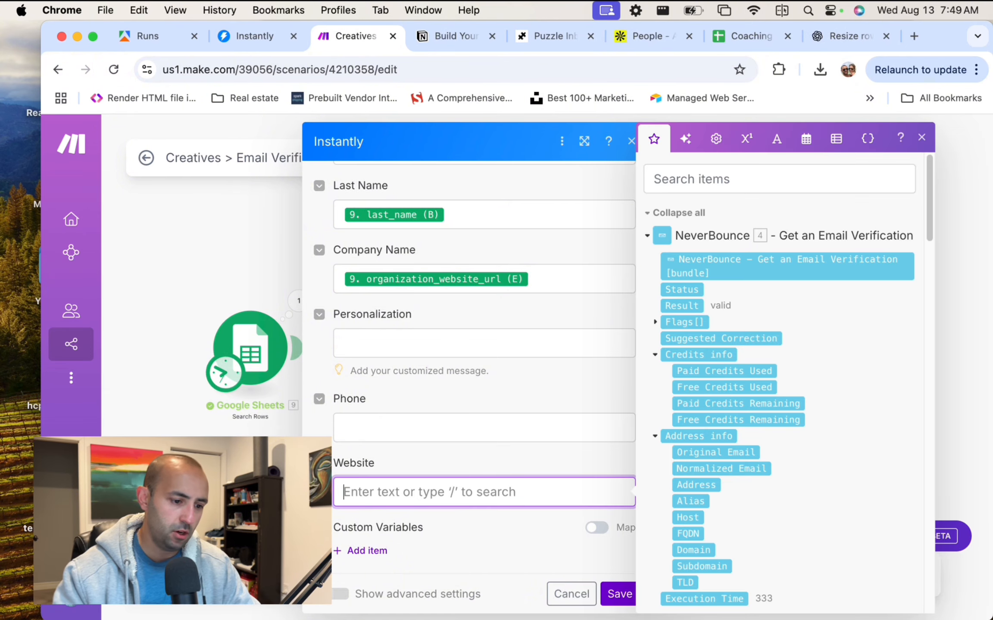
pyautogui.press('Escape')
pyautogui.click(500, 448)
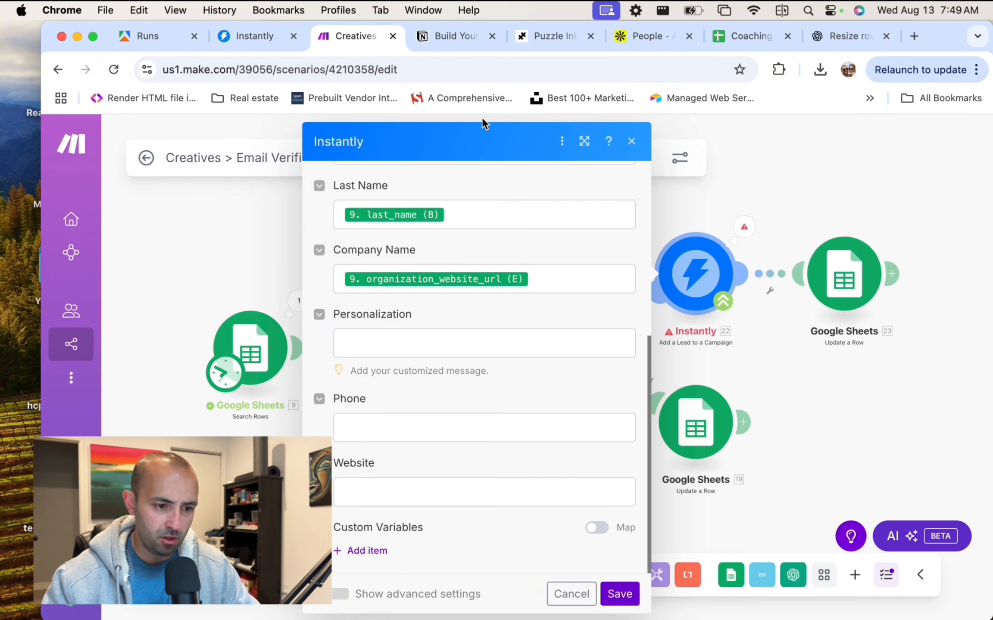
pyautogui.click(632, 141)
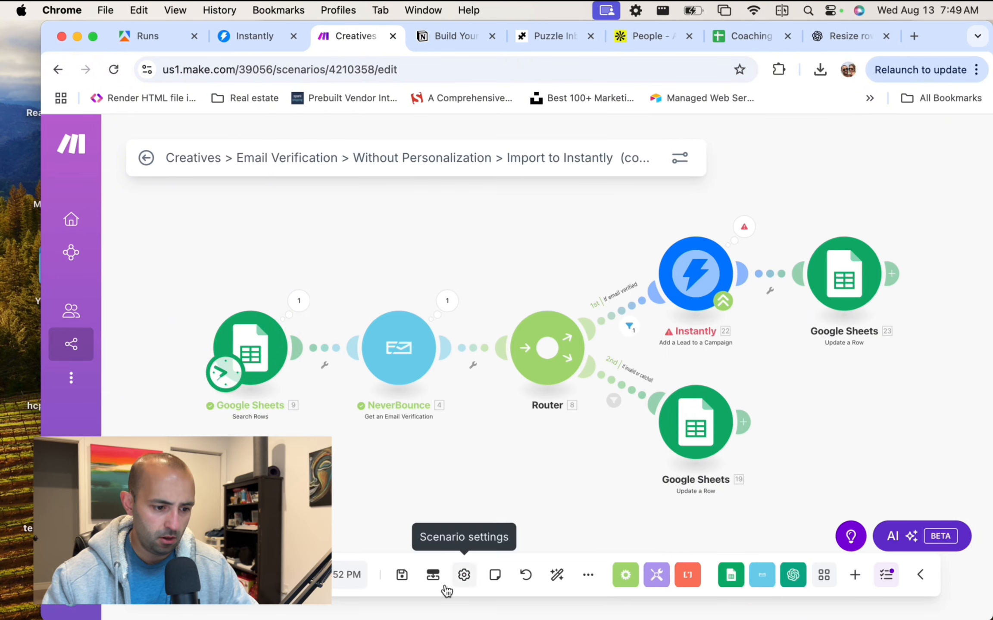
# Save the scenario and run it once more.
pyautogui.click(401, 574)
pyautogui.moveTo(42, 220); pyautogui.dragTo(233, 253)
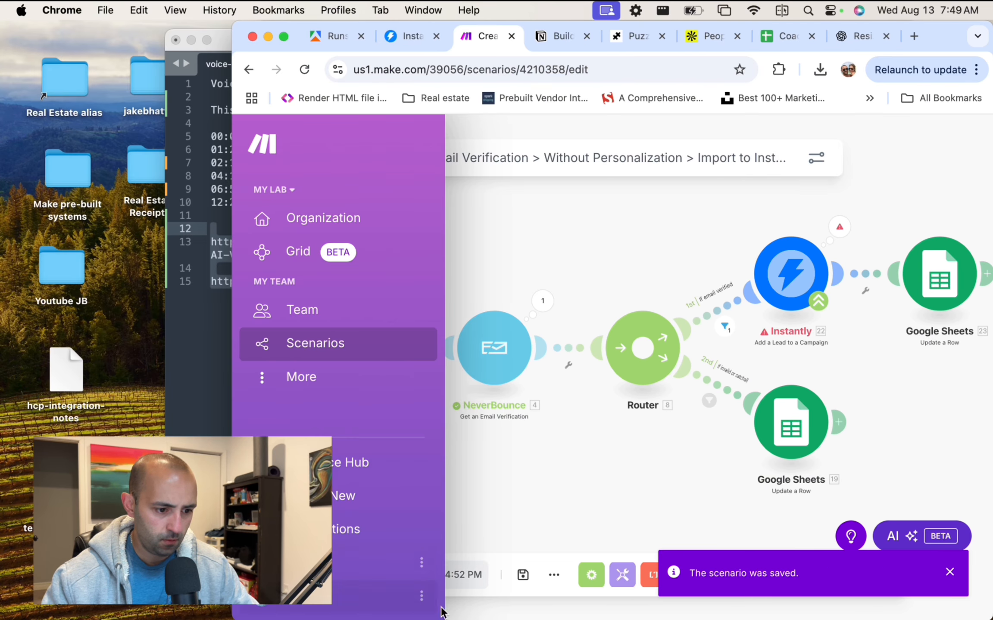
pyautogui.click(339, 571)
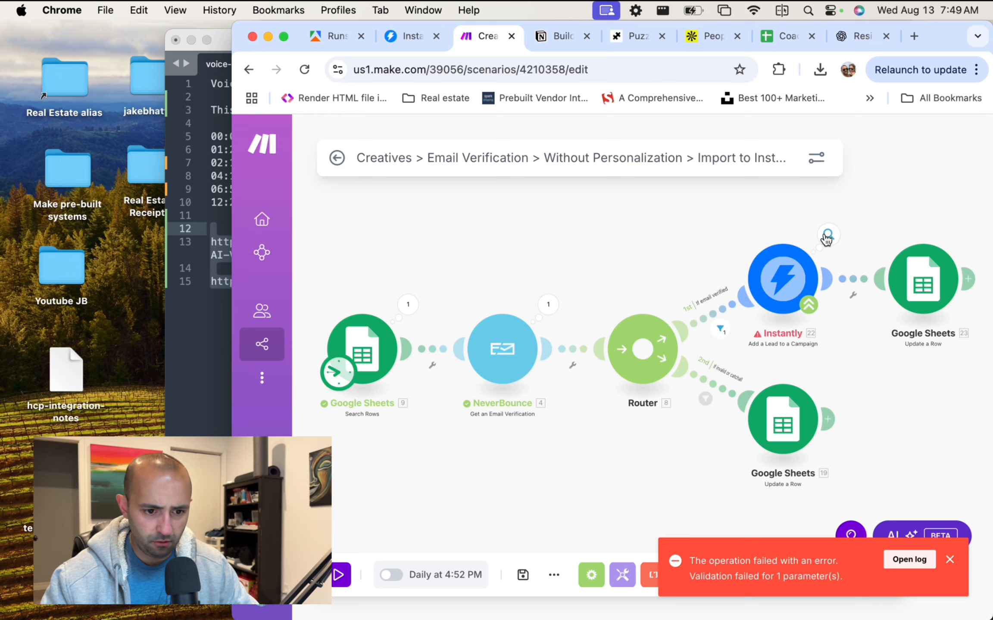
# Reopen the Instantly step and select the Demo Test Youtube campaign.
pyautogui.click(827, 236)
pyautogui.click(947, 196)
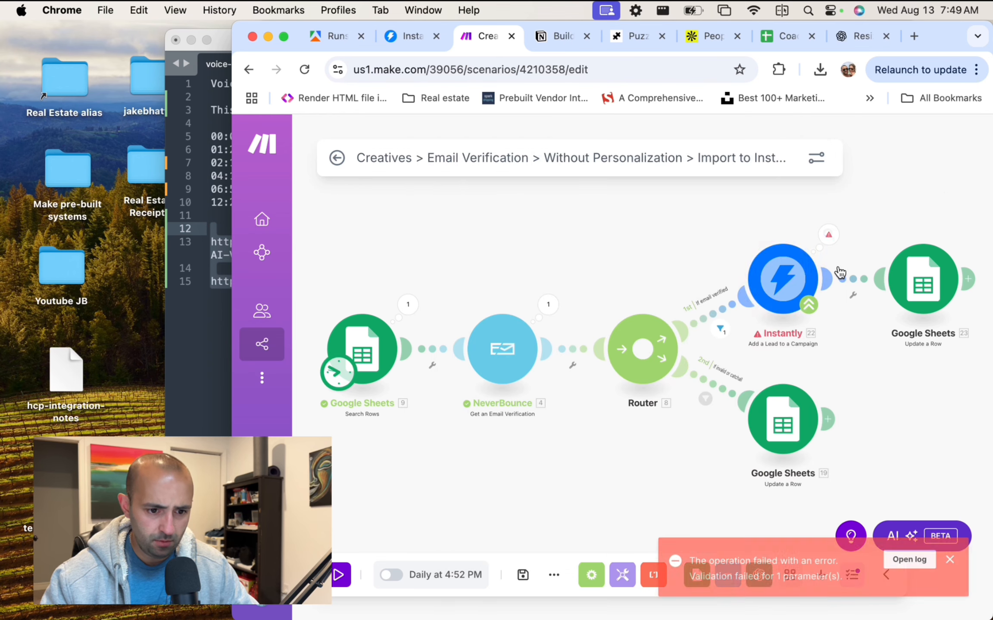
pyautogui.click(803, 273)
pyautogui.scroll(-2, 573, 290)
pyautogui.scroll(2, 530, 281)
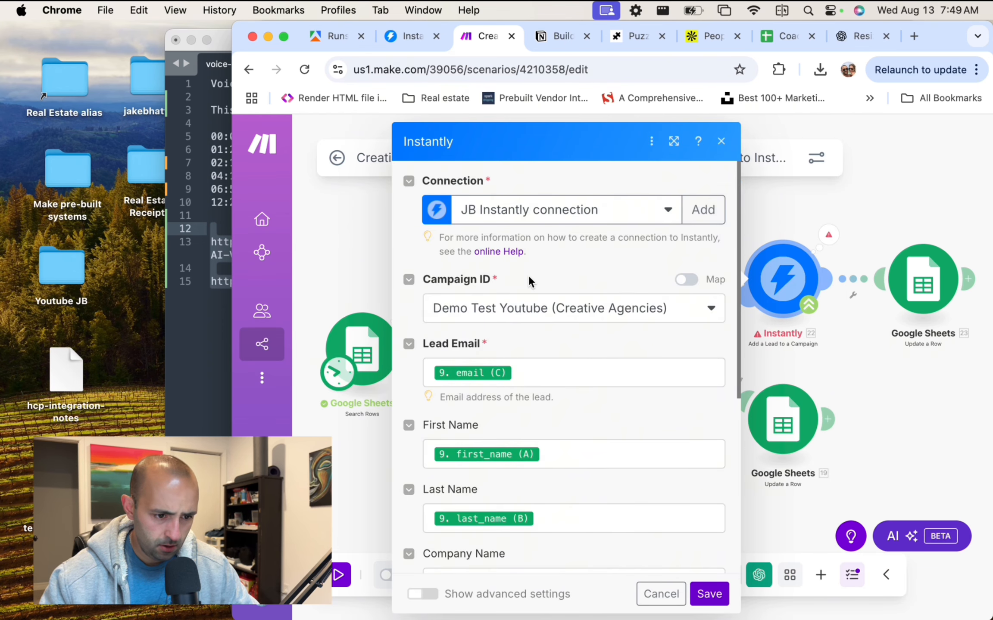
pyautogui.click(548, 318)
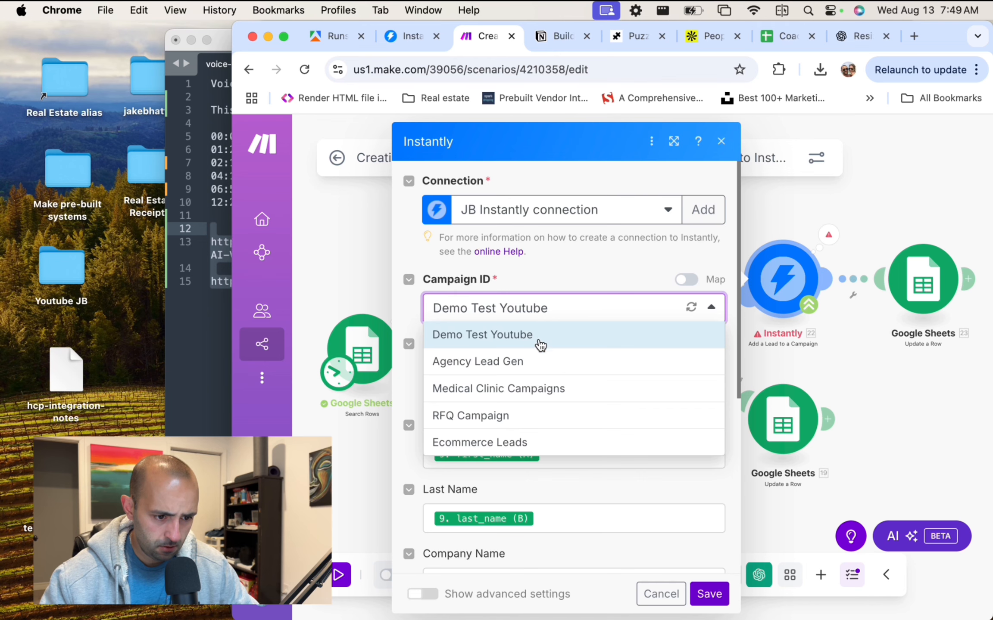
pyautogui.click(539, 338)
# Remap Lead Email to email (C), First Name to first_name (A), Last Name to last_name (B).
pyautogui.scroll(-2, 603, 347)
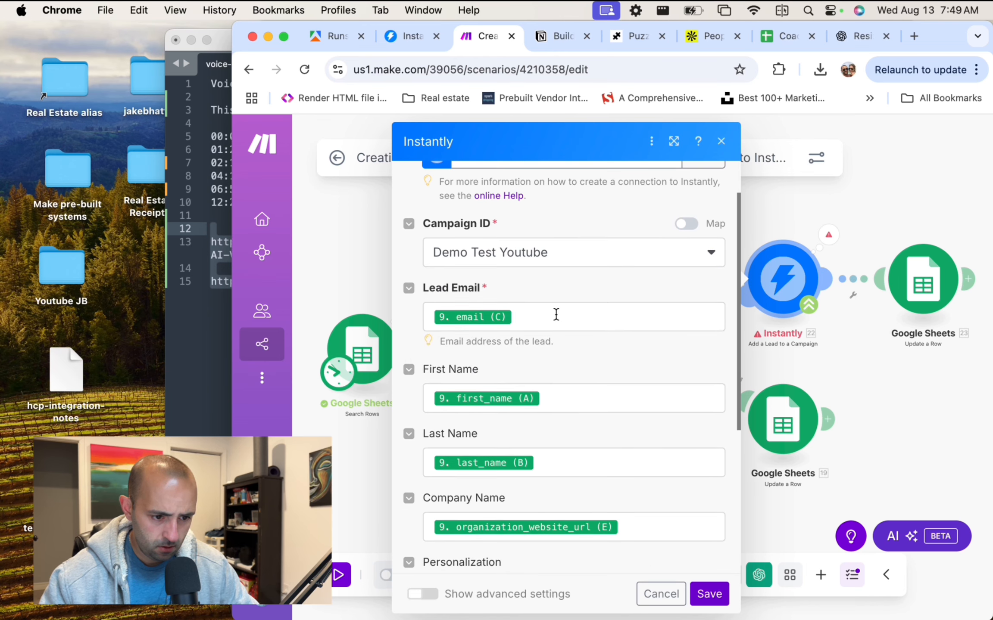
pyautogui.click(557, 315)
pyautogui.click(705, 355)
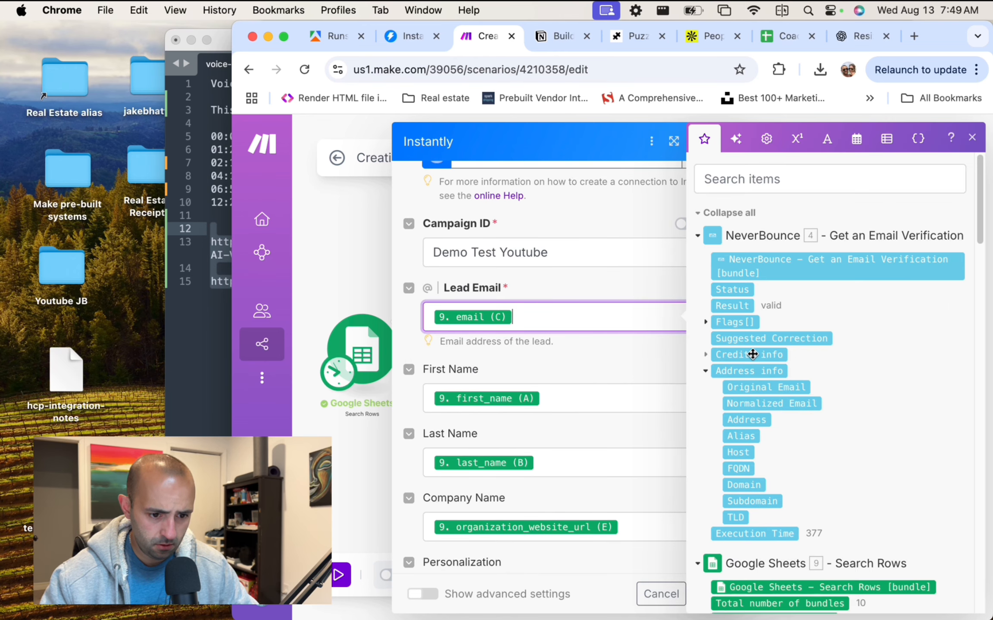
pyautogui.scroll(-5, 752, 354)
pyautogui.scroll(-3, 752, 354)
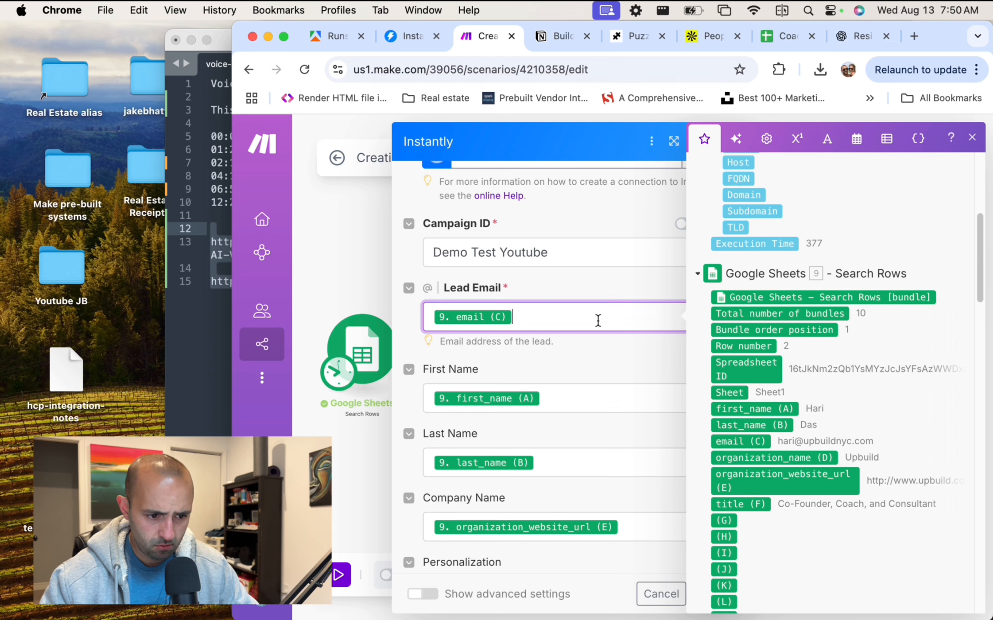
pyautogui.press('BackSpace')
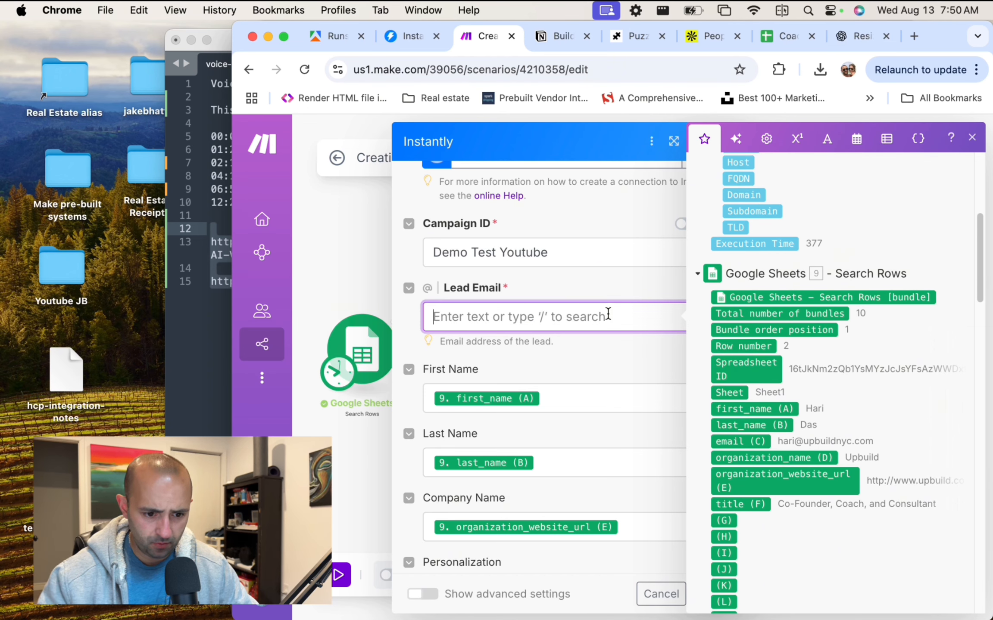
pyautogui.click(740, 441)
pyautogui.click(560, 396)
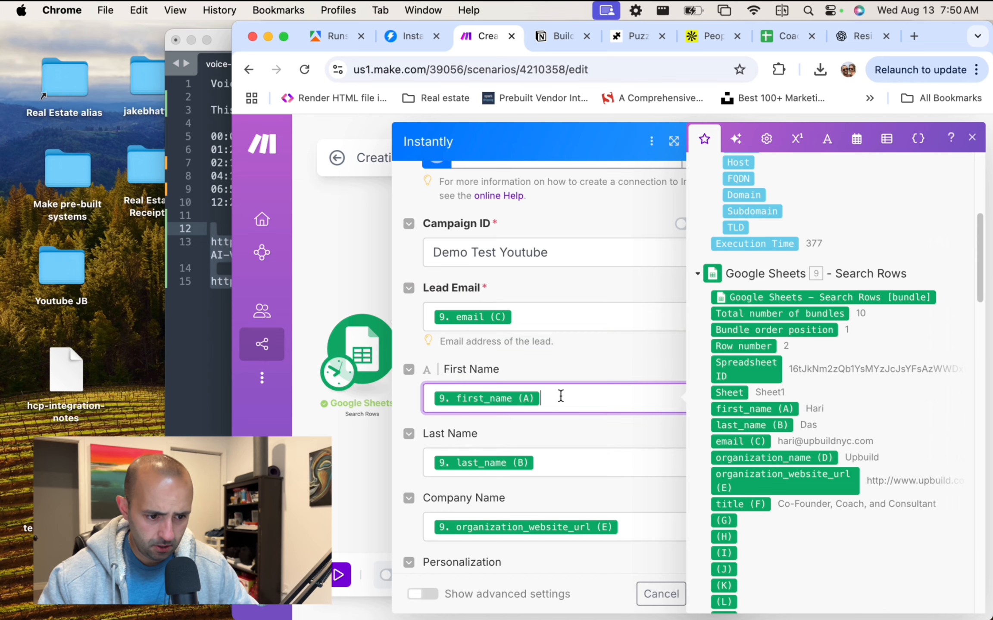
pyautogui.press('BackSpace')
pyautogui.click(754, 409)
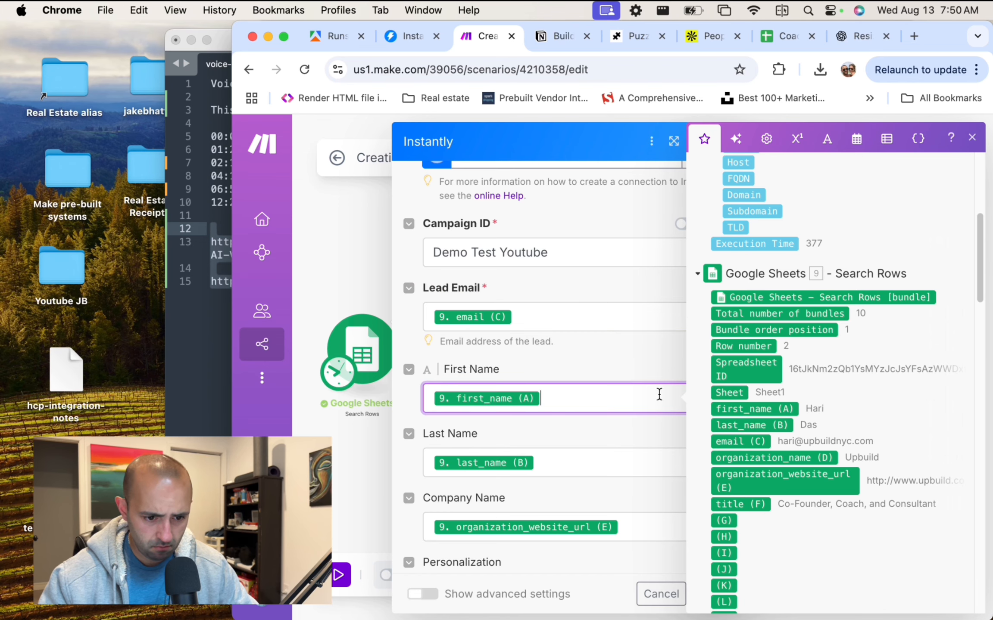
pyautogui.scroll(-3, 616, 394)
pyautogui.click(587, 362)
pyautogui.press('BackSpace')
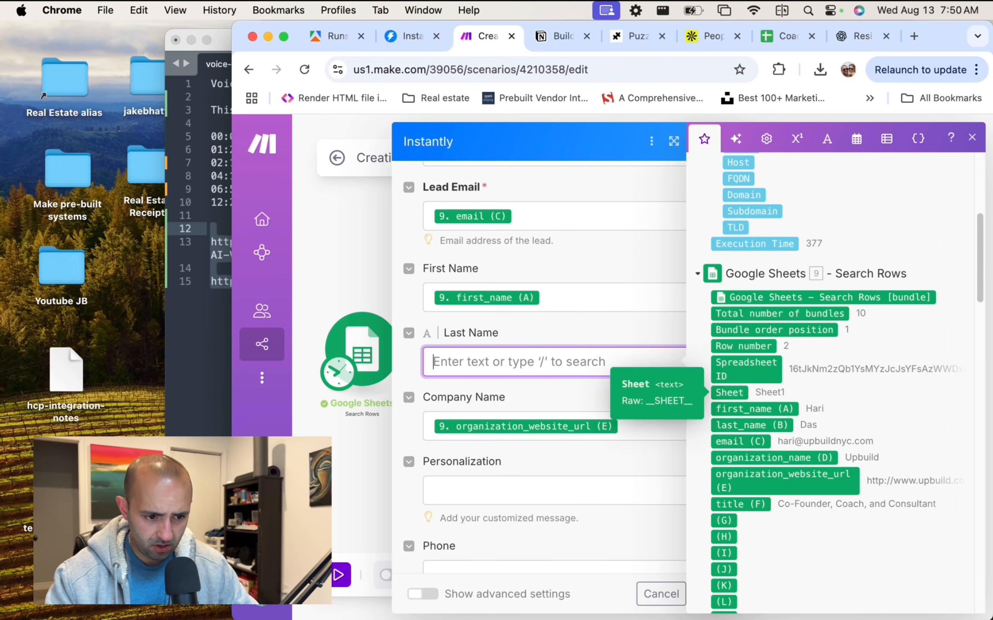
pyautogui.click(765, 425)
# Map Company Name to organization_name (D) and Website to organization_website_url (E), leaving Personalization empty.
pyautogui.scroll(-3, 603, 357)
pyautogui.click(641, 329)
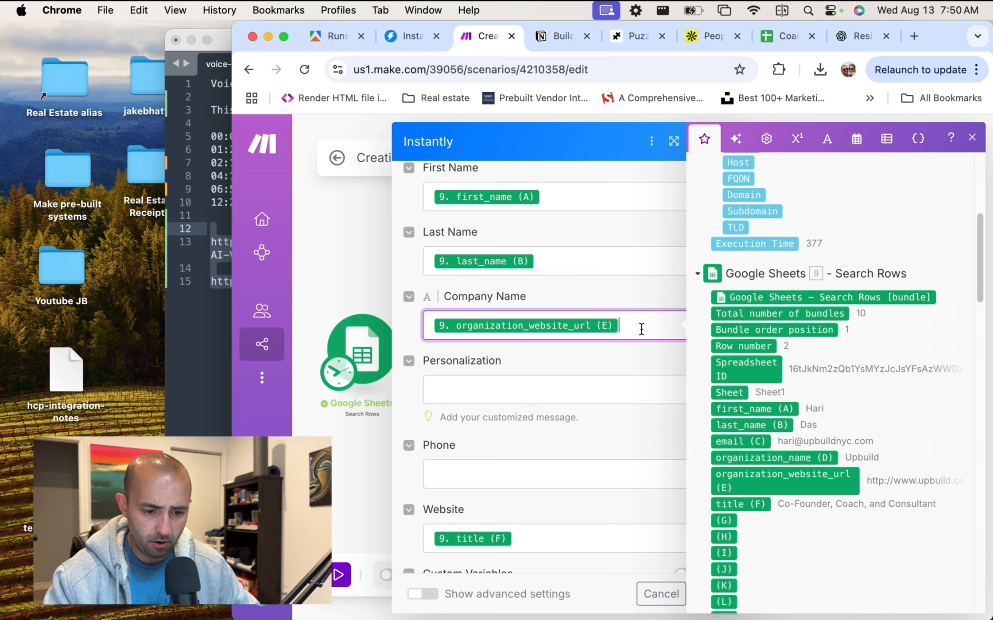
pyautogui.press('BackSpace')
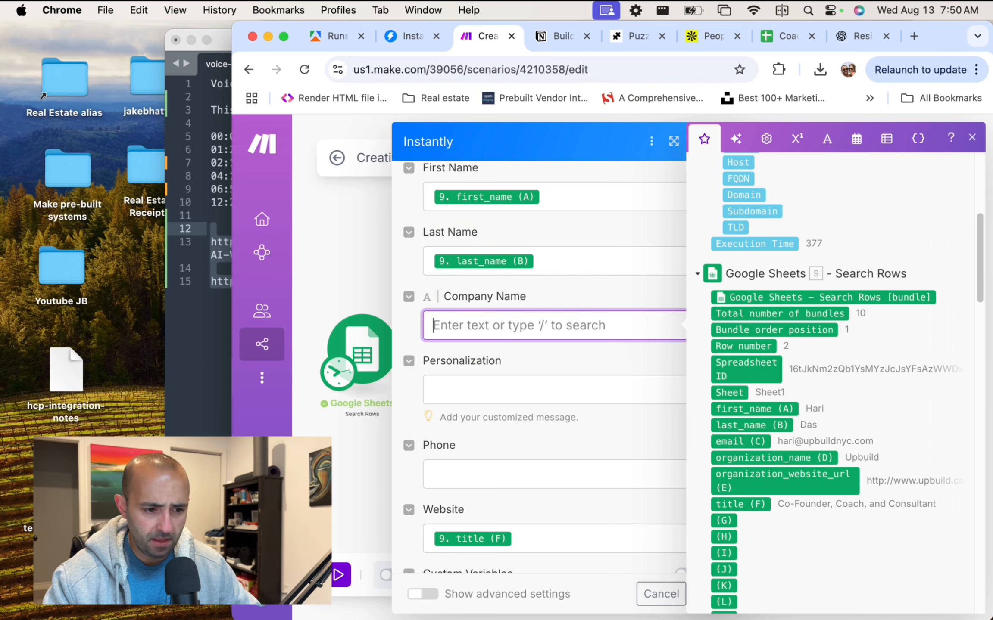
pyautogui.scroll(-1, 629, 345)
pyautogui.click(556, 496)
pyautogui.press('BackSpace')
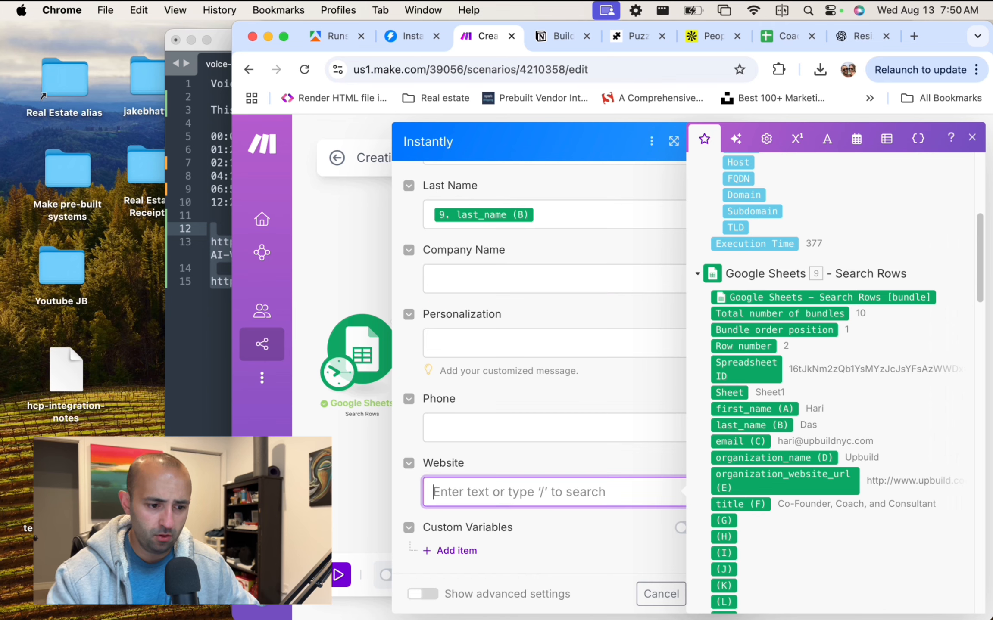
pyautogui.click(780, 477)
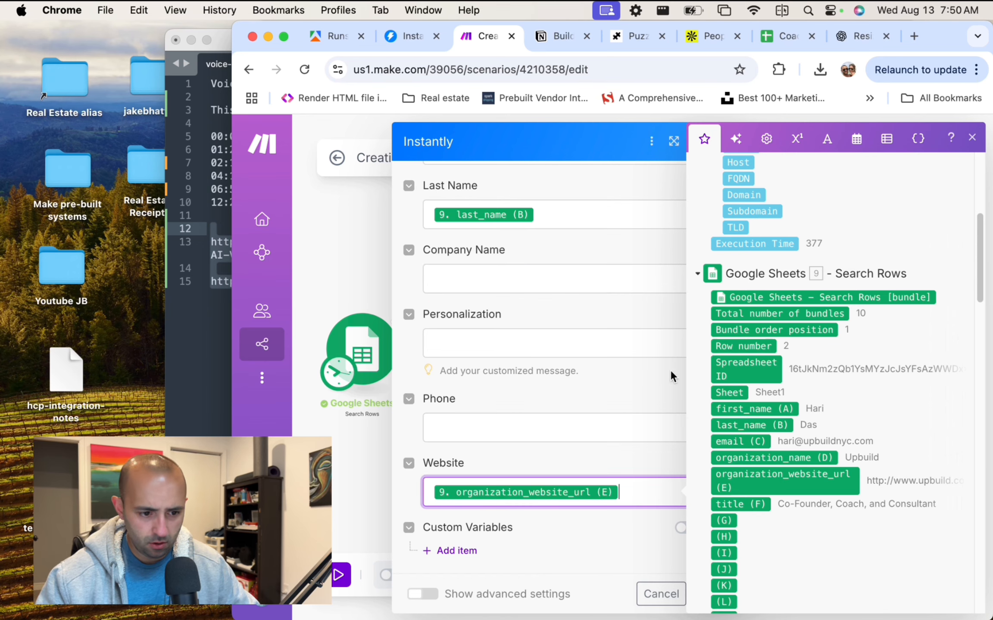
pyautogui.click(563, 282)
pyautogui.click(775, 457)
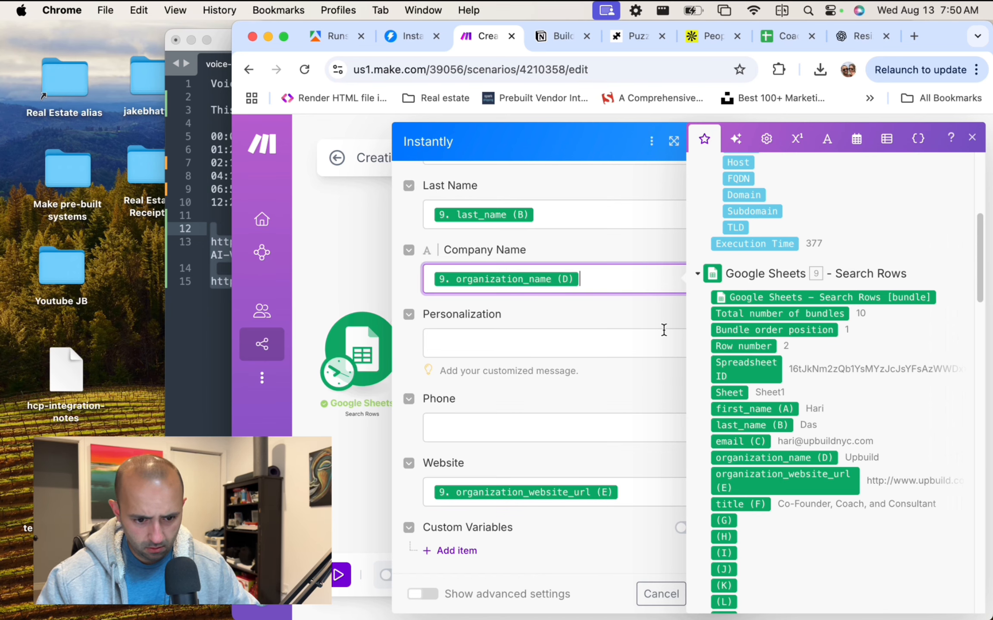
pyautogui.click(547, 347)
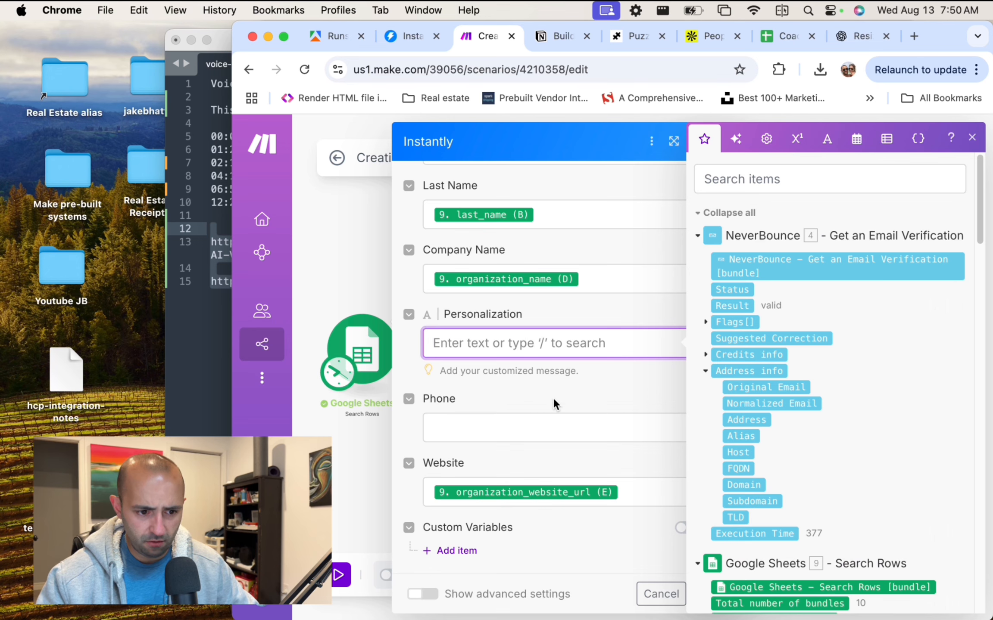
pyautogui.click(561, 366)
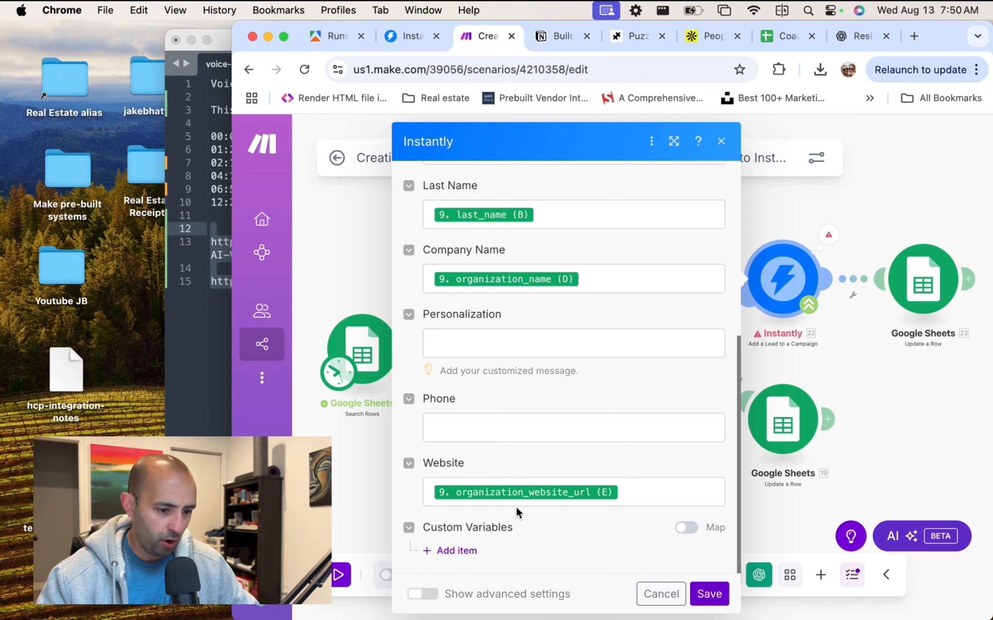
pyautogui.click(721, 142)
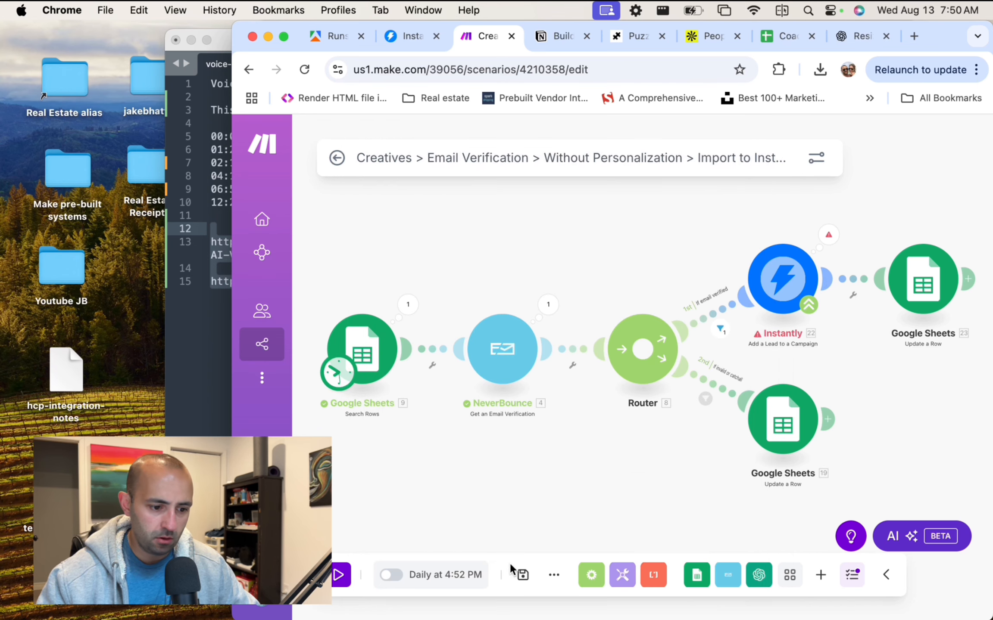
# Save and test-run again, read the invalid 'website' URL error, and reopen Instantly settings.
pyautogui.click(522, 576)
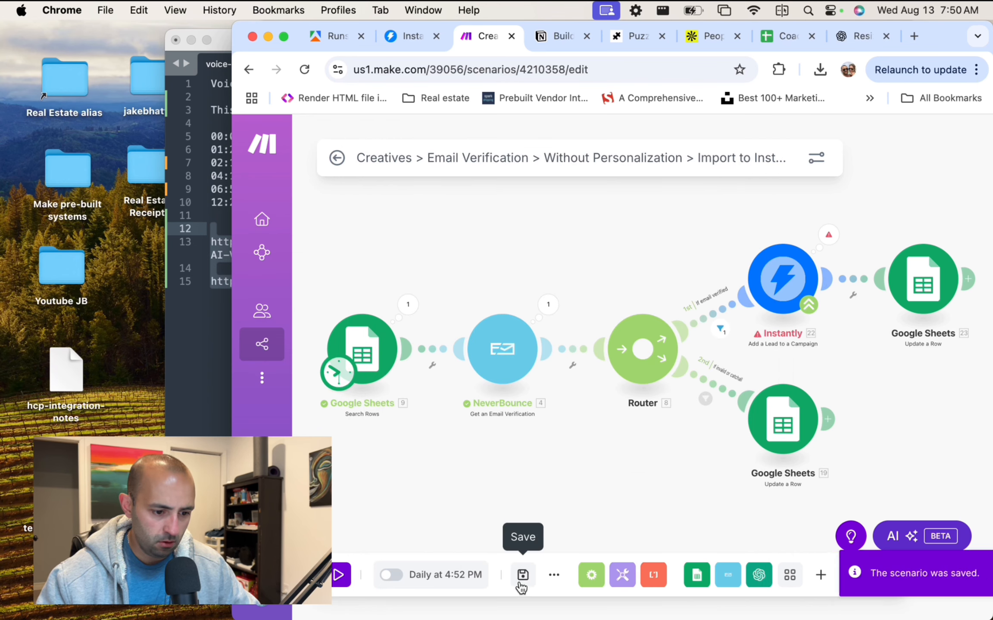
pyautogui.click(339, 575)
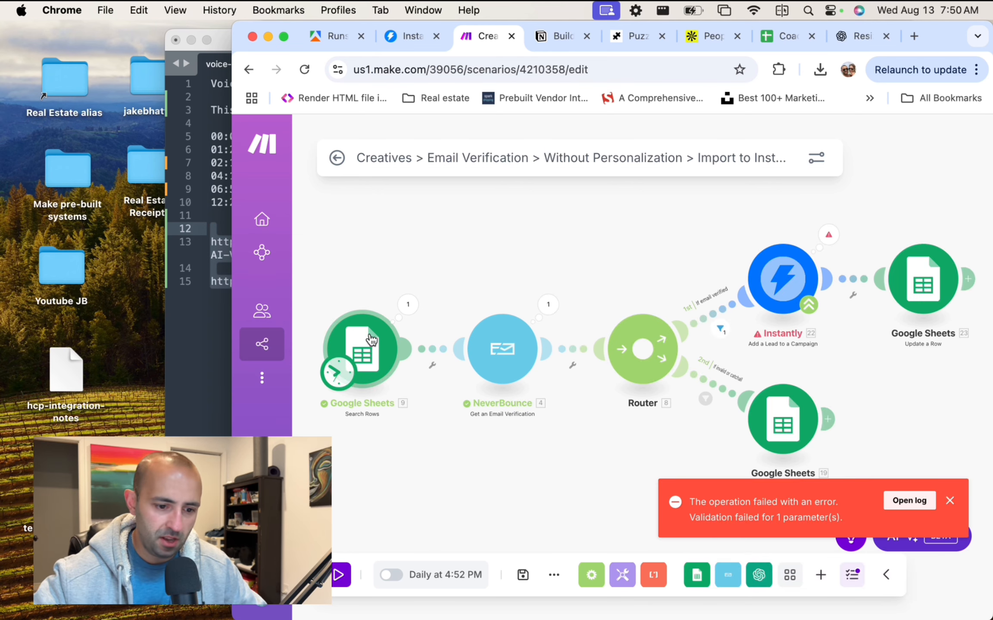
pyautogui.click(828, 234)
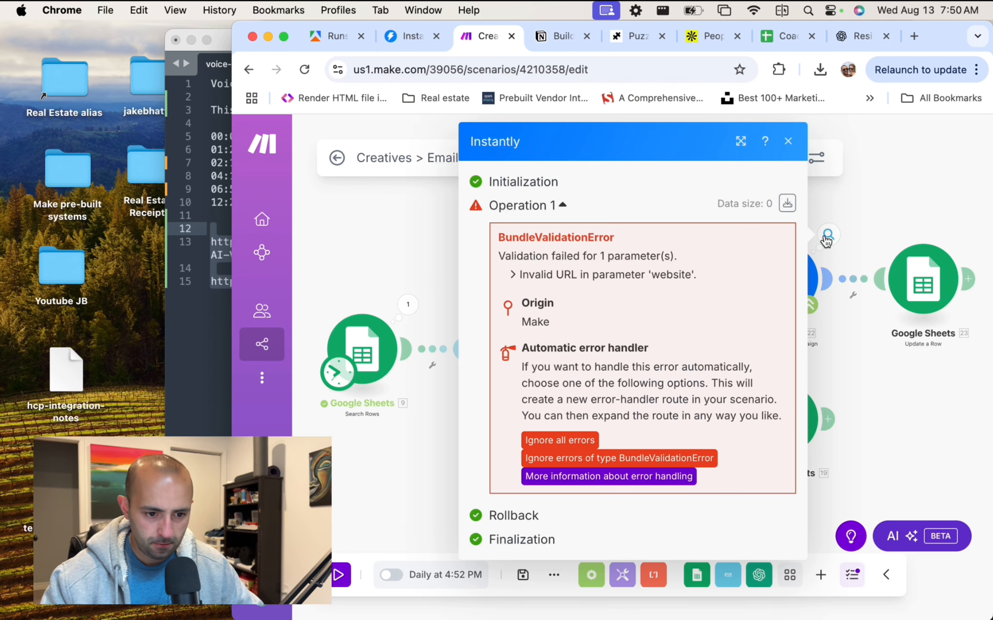
pyautogui.click(931, 171)
pyautogui.click(774, 275)
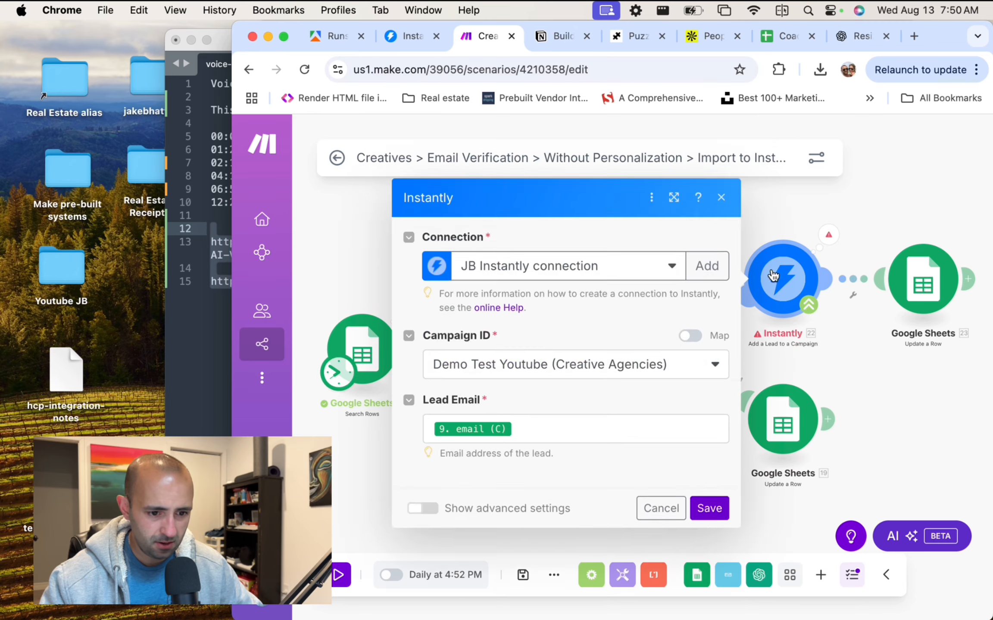
pyautogui.scroll(-5, 556, 319)
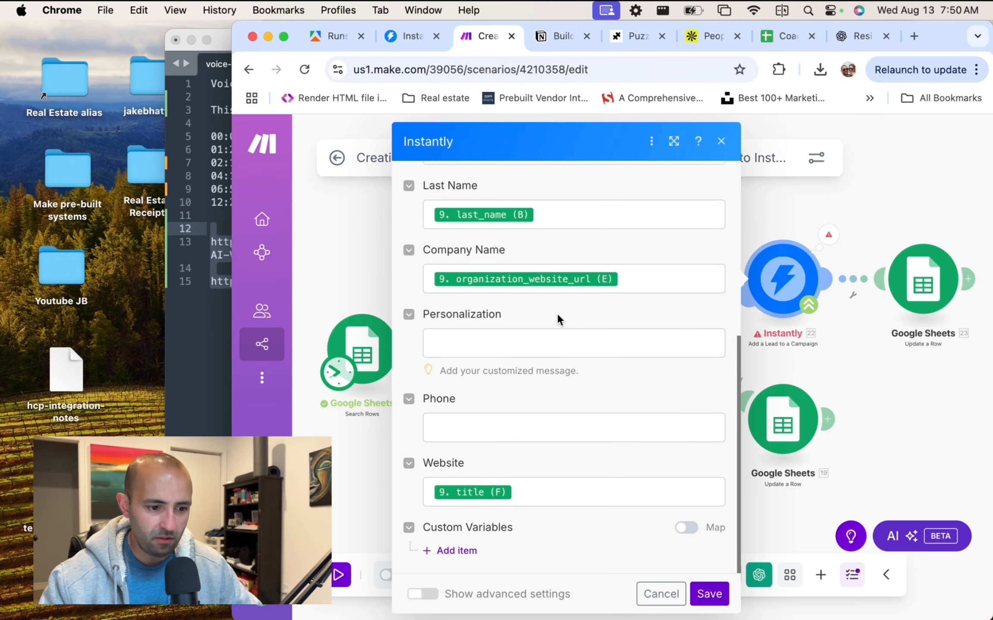
# Review the Instantly step's Website and Lead Email mappings.
pyautogui.click(547, 498)
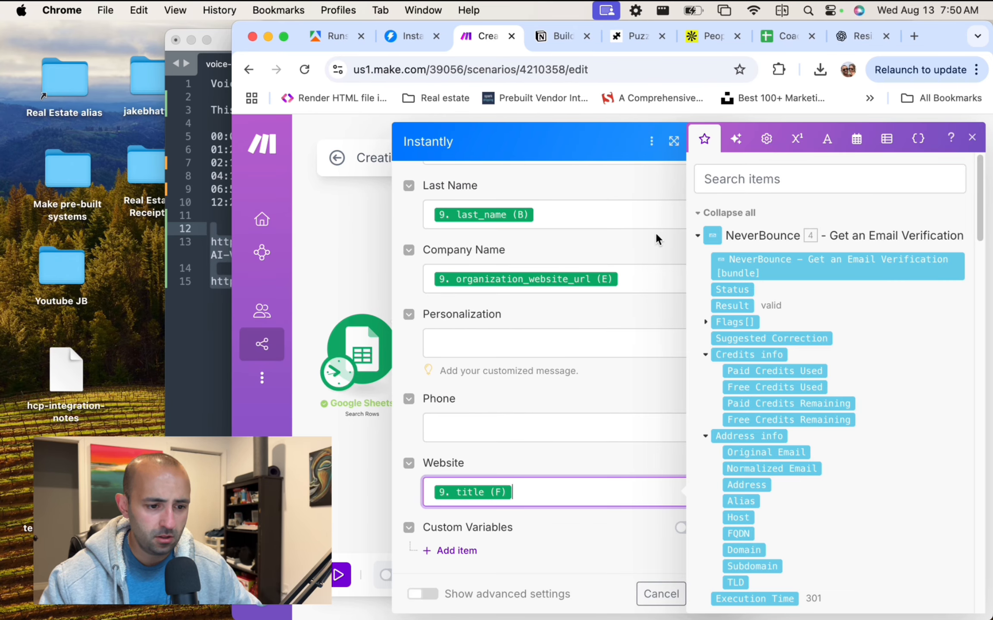
pyautogui.scroll(5, 655, 233)
pyautogui.click(608, 276)
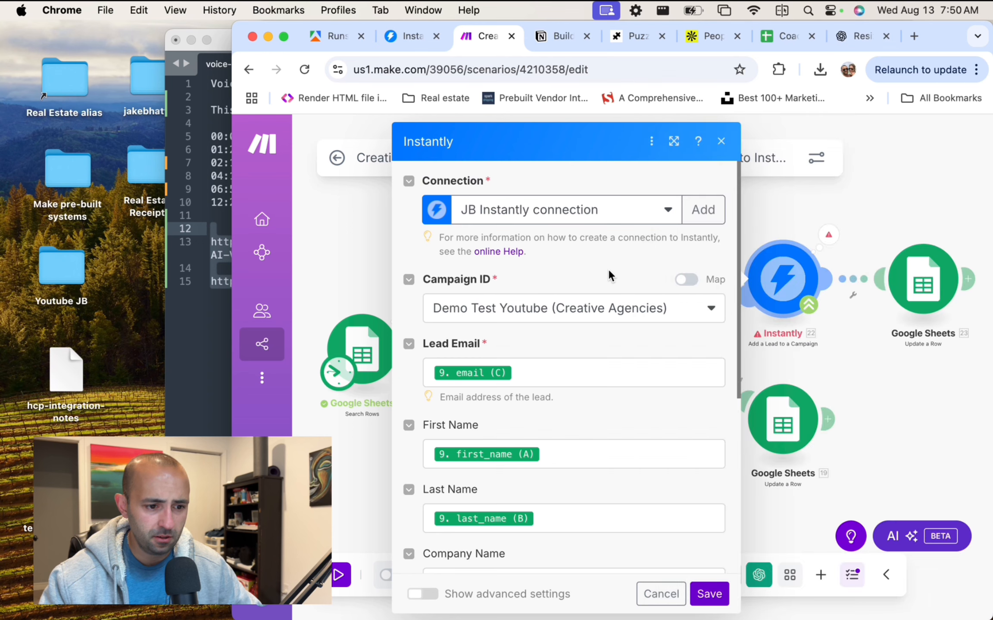
pyautogui.scroll(-2, 608, 269)
pyautogui.click(555, 304)
pyautogui.scroll(-3, 607, 390)
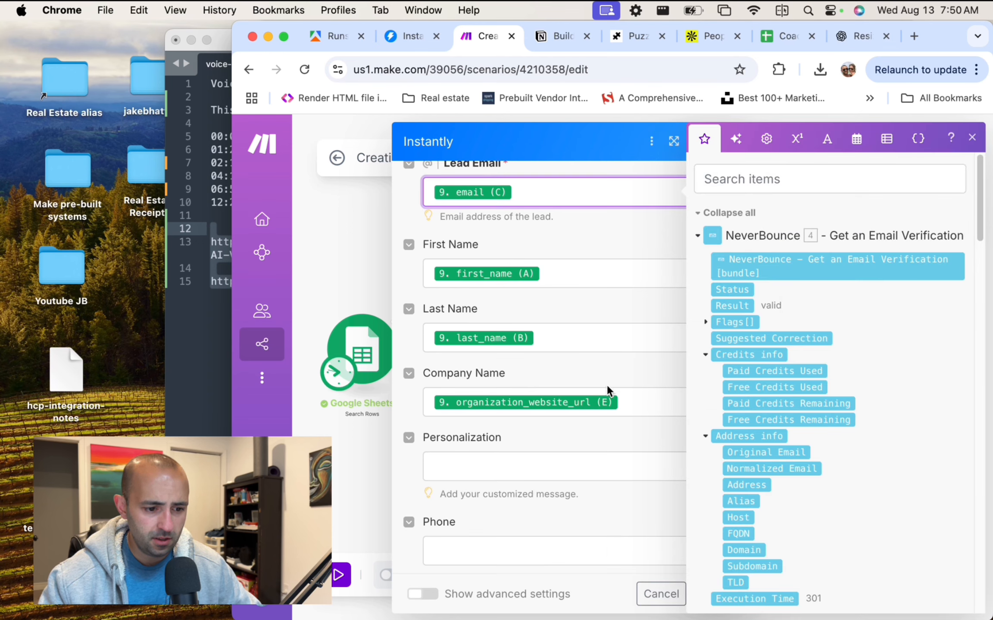
pyautogui.moveTo(558, 130); pyautogui.dragTo(509, 103)
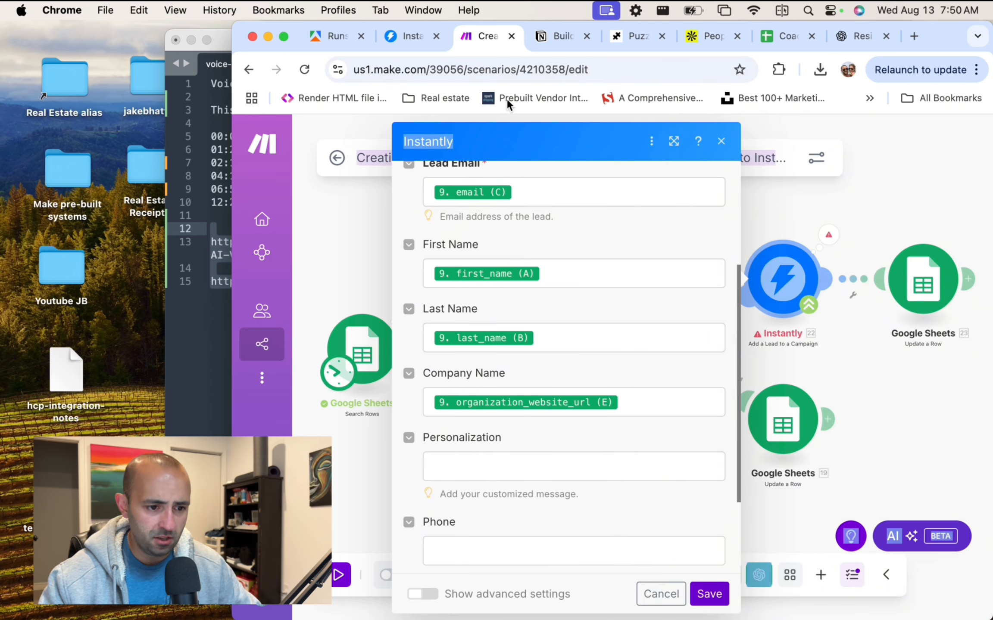
pyautogui.click(142, 161)
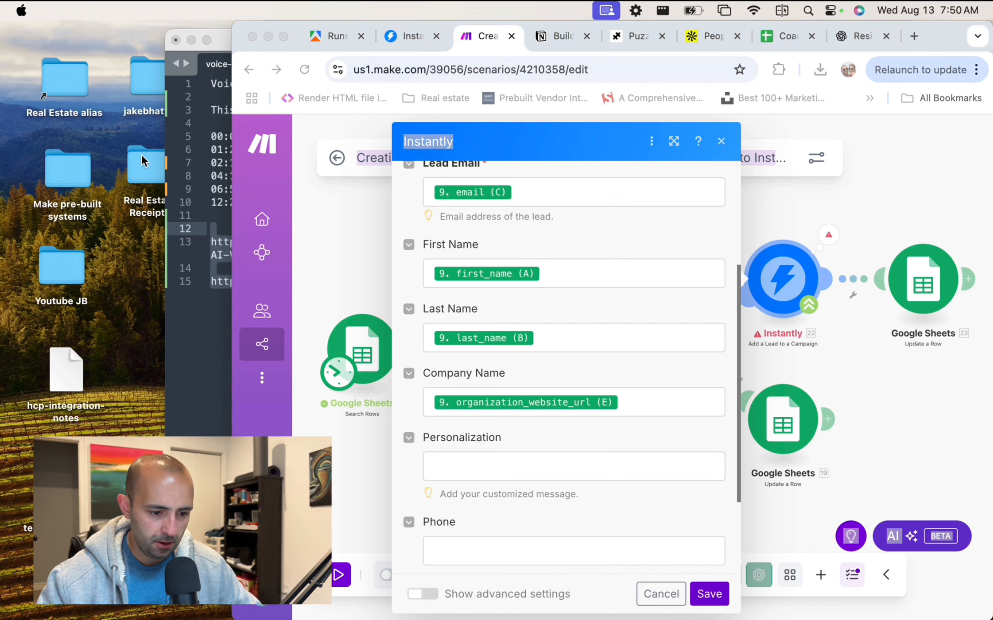
pyautogui.scroll(-2, 570, 269)
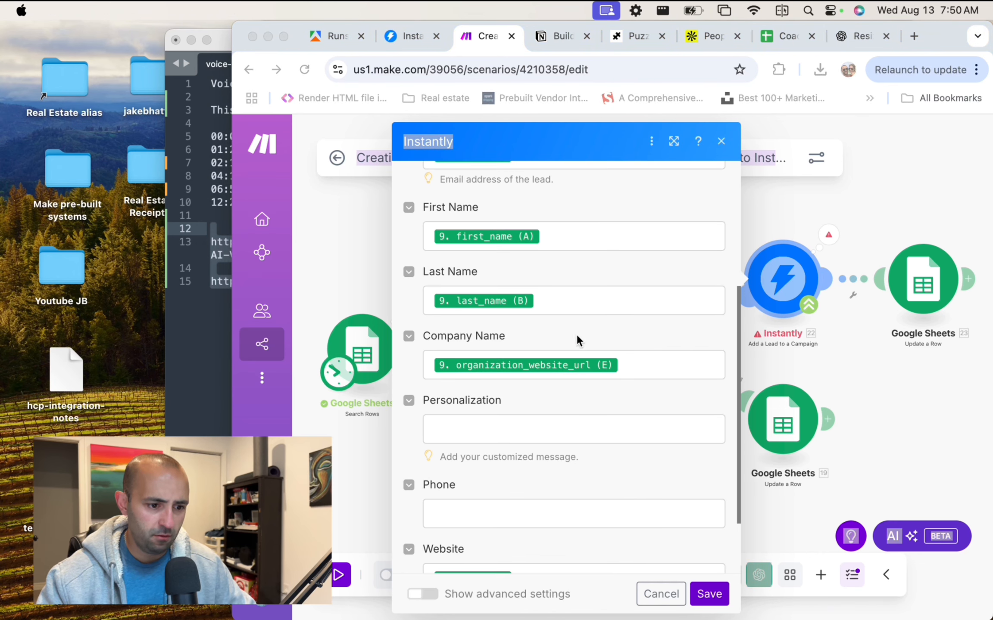
pyautogui.click(643, 369)
# Clear the Company Name and Website mappings in the Instantly step.
pyautogui.click(644, 369)
pyautogui.press('BackSpace')
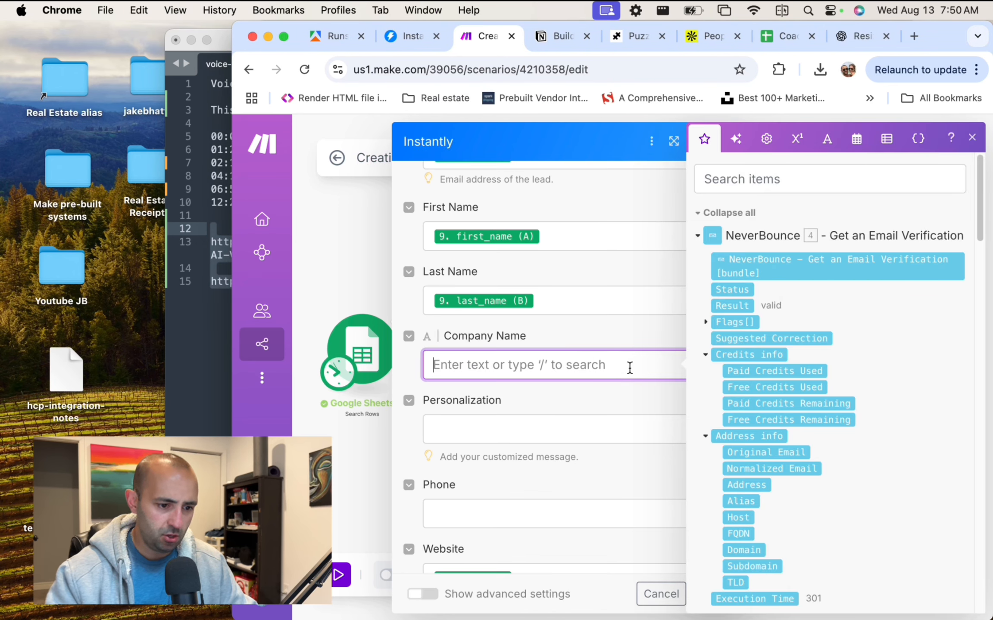
pyautogui.scroll(-5, 611, 366)
pyautogui.press('BackSpace')
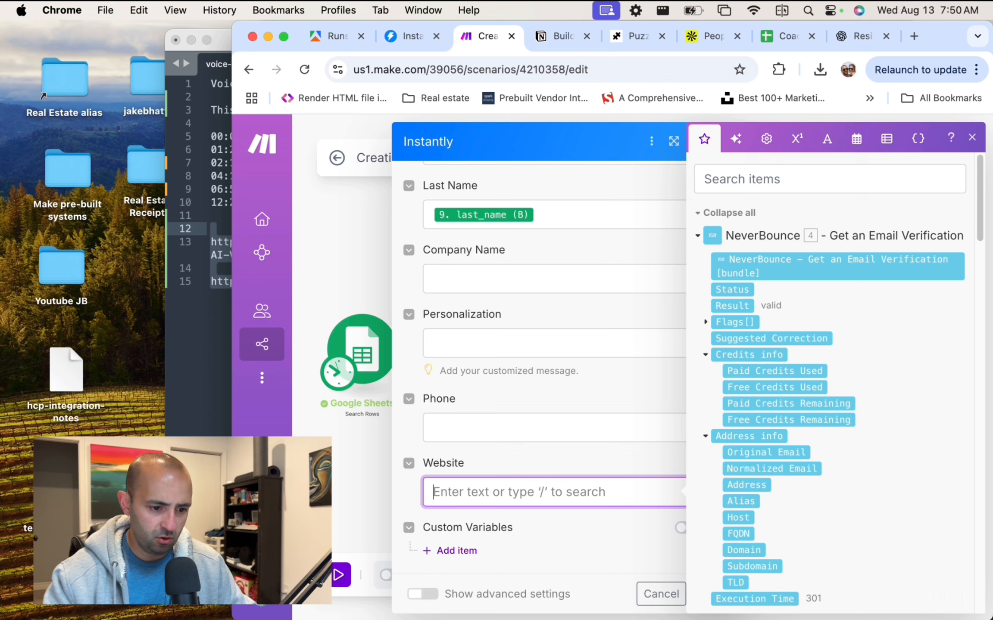
pyautogui.click(634, 540)
# Apply the emptied mappings, save, and run the scenario once again.
pyautogui.click(703, 597)
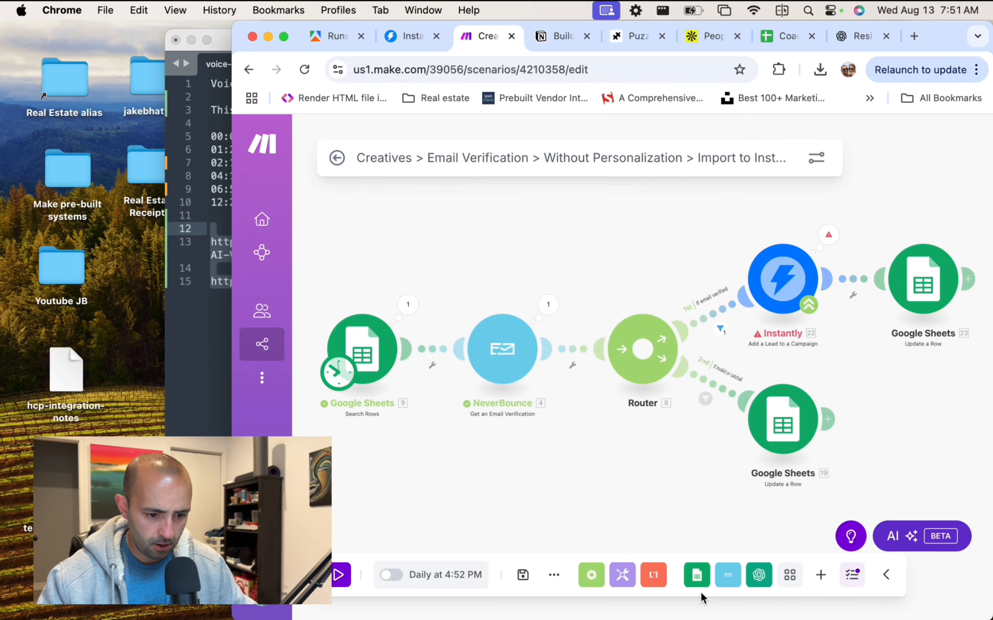
pyautogui.click(525, 578)
pyautogui.click(341, 575)
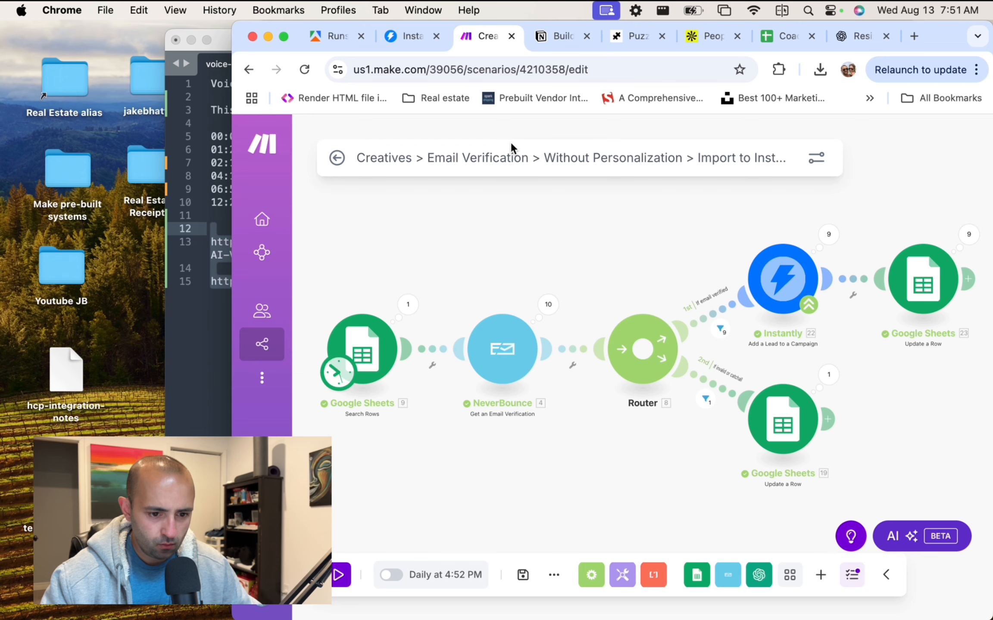
# Check NeverBounce's 10 verified emails and the 9 sheet updates, then maximise the browser.
pyautogui.click(550, 305)
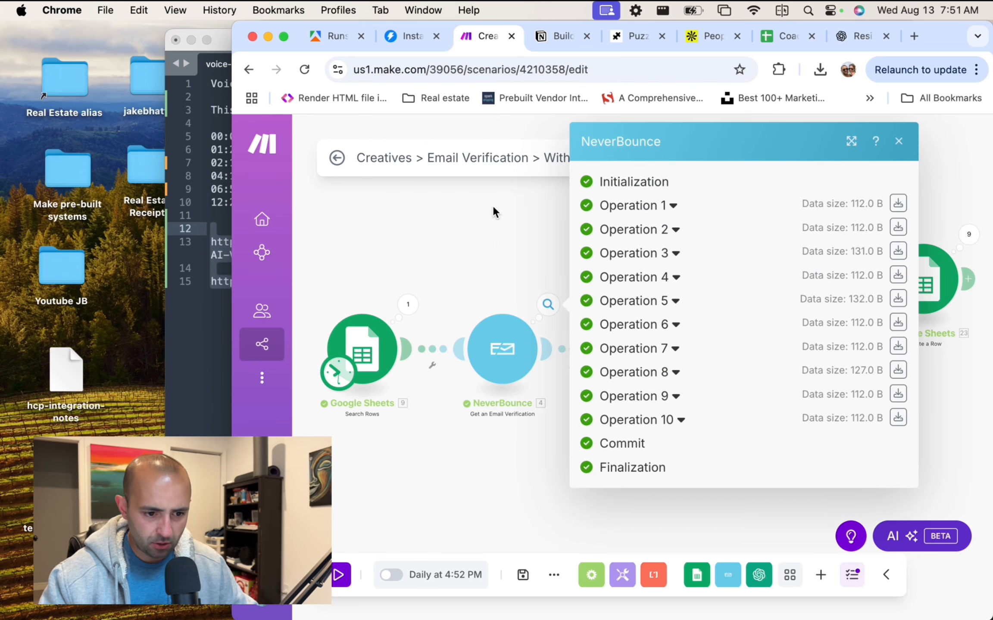
pyautogui.click(510, 242)
pyautogui.click(968, 234)
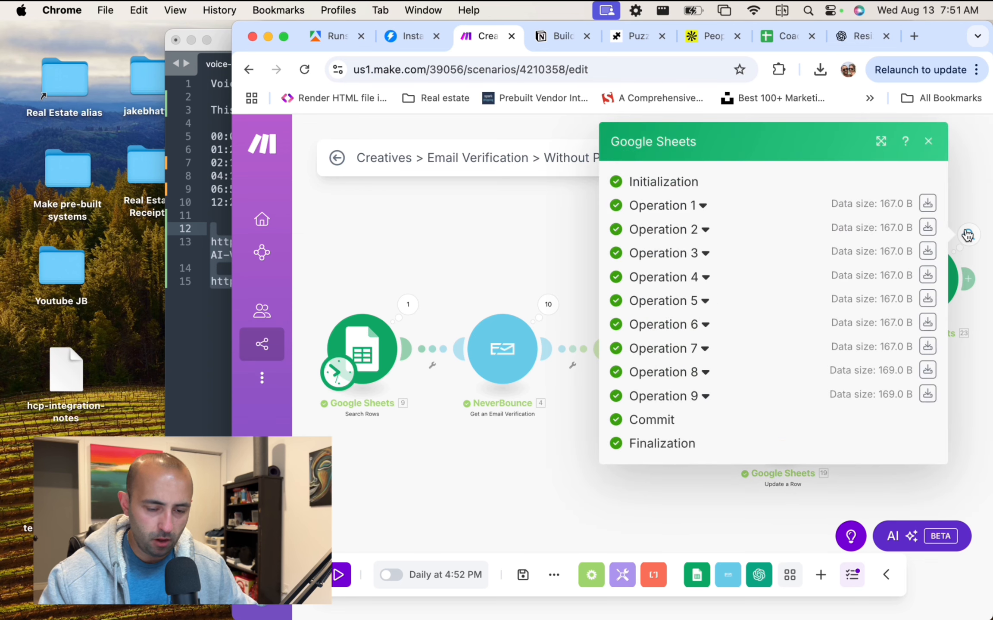
pyautogui.click(928, 141)
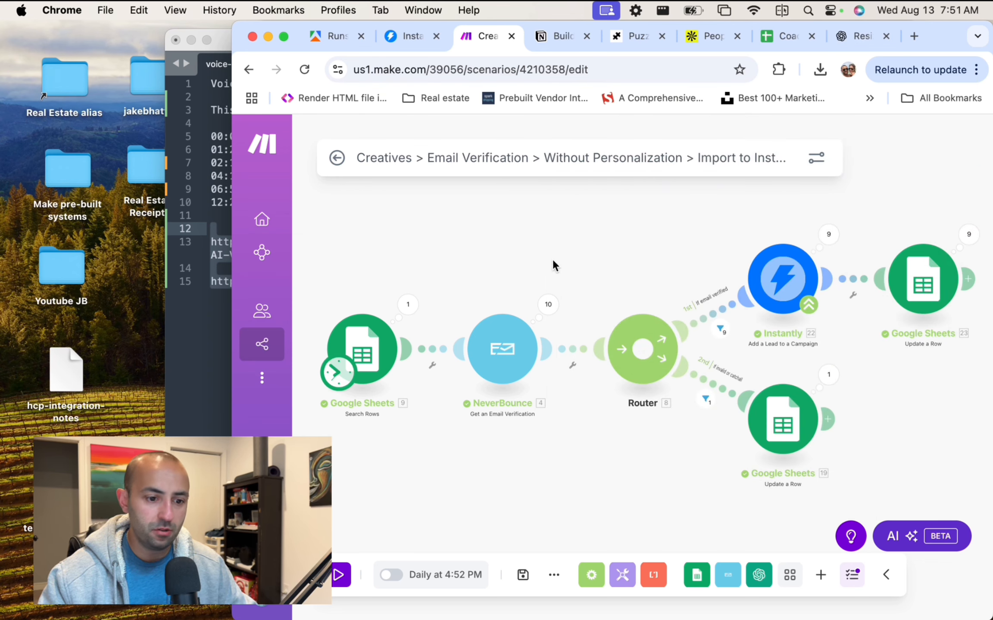
pyautogui.doubleClick(243, 26)
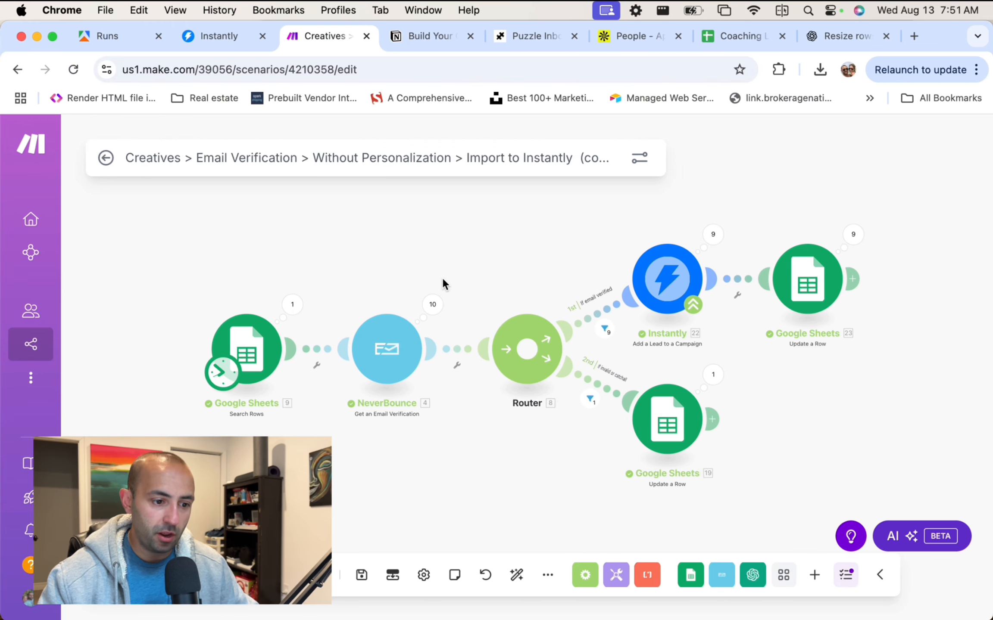
# Go to Instantly Campaigns and view the Demo Test Youtube campaign's analytics.
pyautogui.click(211, 33)
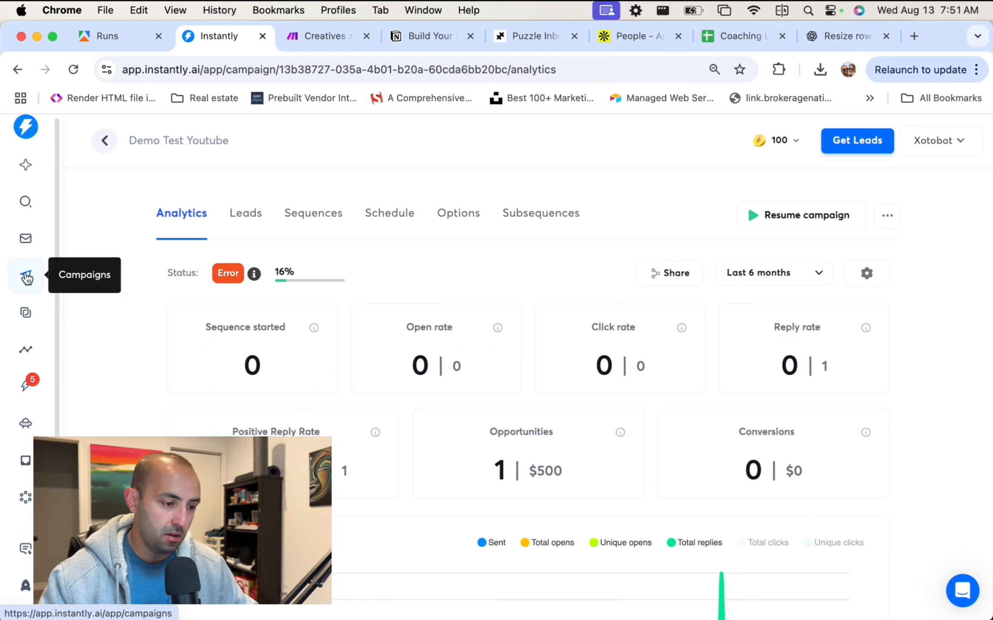
pyautogui.click(27, 245)
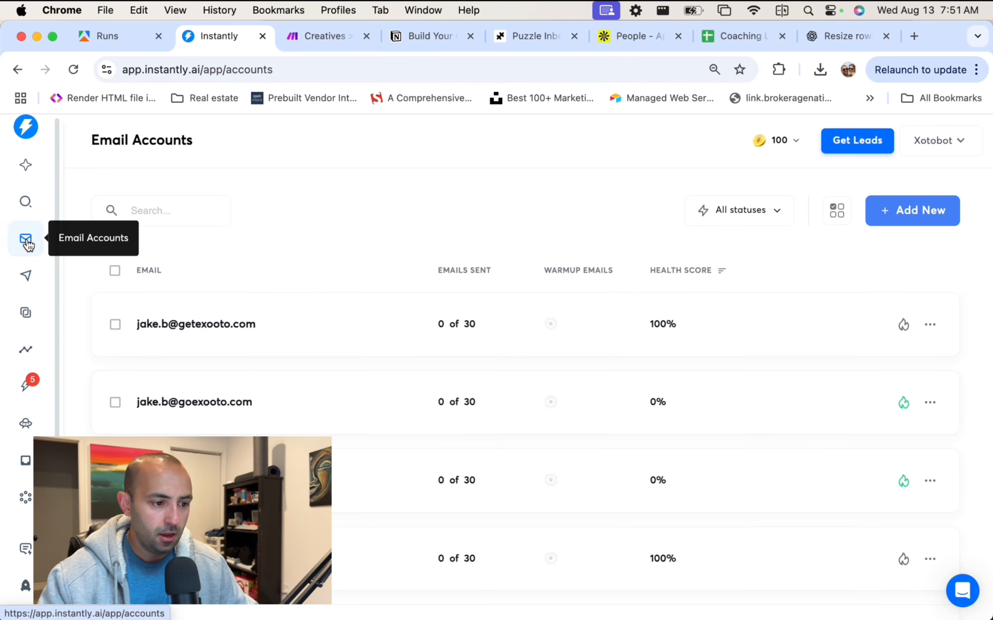
pyautogui.click(31, 279)
pyautogui.click(206, 323)
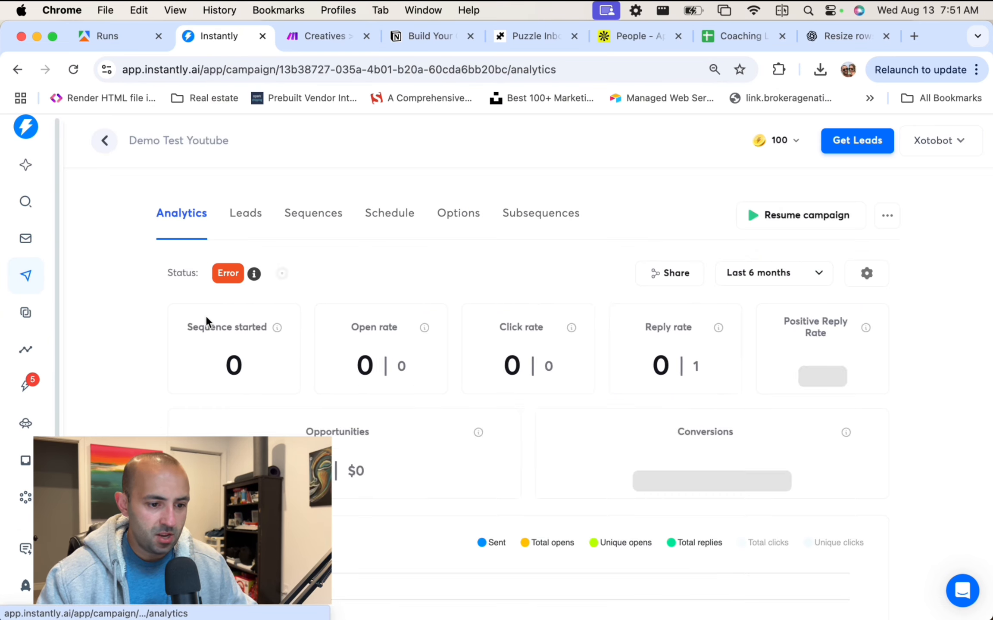
pyautogui.scroll(-1, 458, 309)
pyautogui.scroll(1, 457, 309)
pyautogui.scroll(-3, 428, 274)
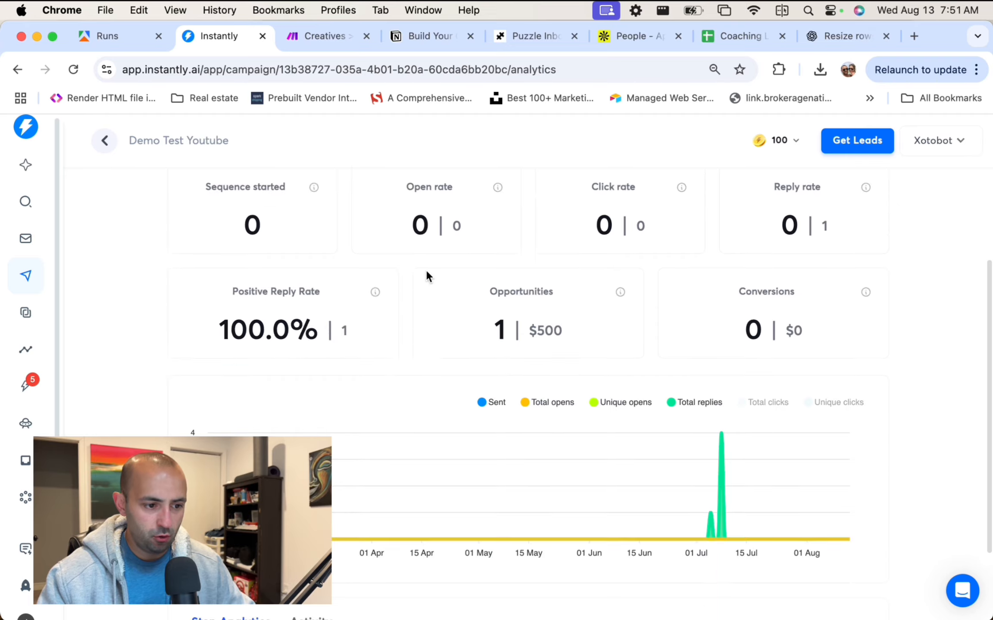
pyautogui.scroll(3, 427, 274)
pyautogui.moveTo(252, 278)
pyautogui.scroll(-5, 486, 272)
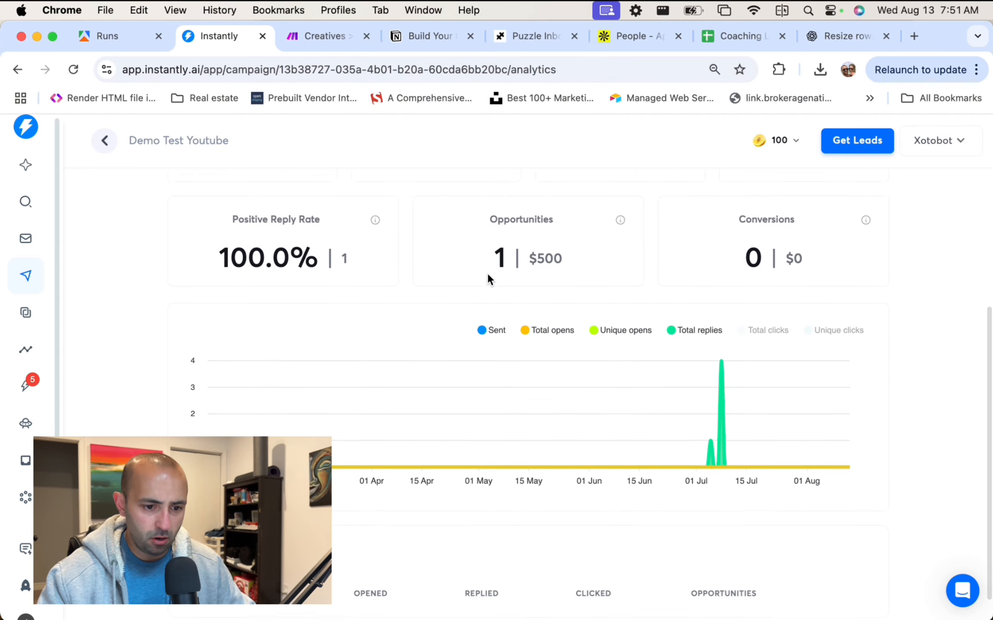
pyautogui.scroll(5, 389, 292)
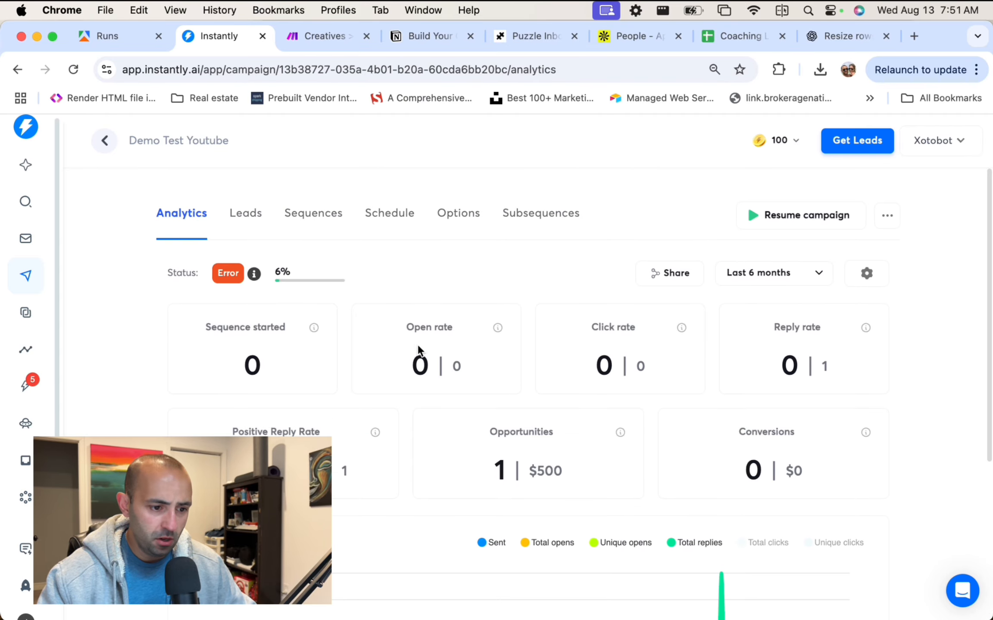
# Delete the {{personalization}} line and the blank line below the greeting in Step 1.
pyautogui.click(302, 220)
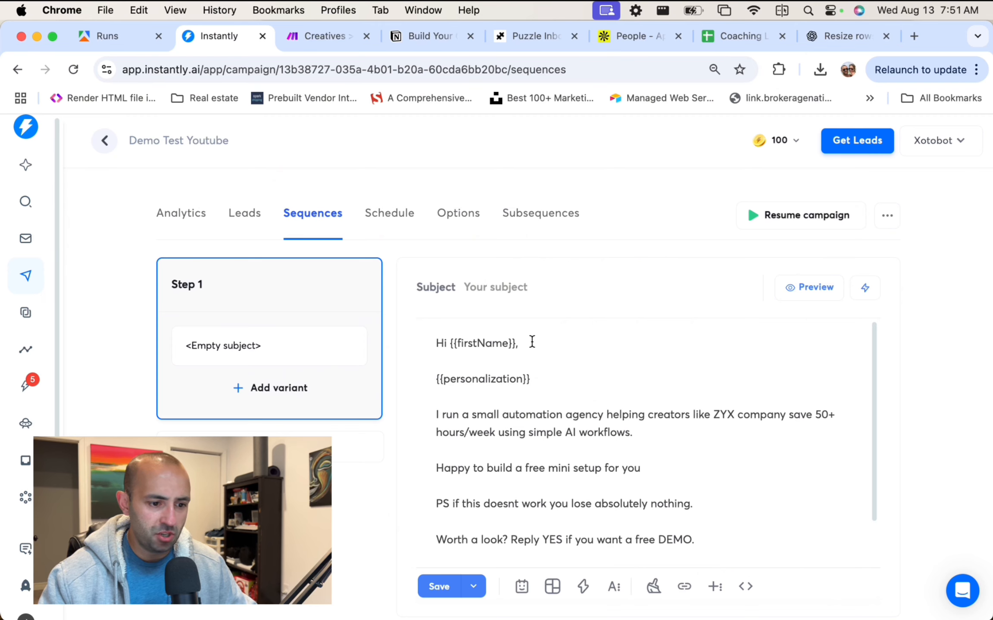
pyautogui.moveTo(571, 376); pyautogui.dragTo(316, 373)
pyautogui.press('BackSpace')
pyautogui.press('BackSpace')
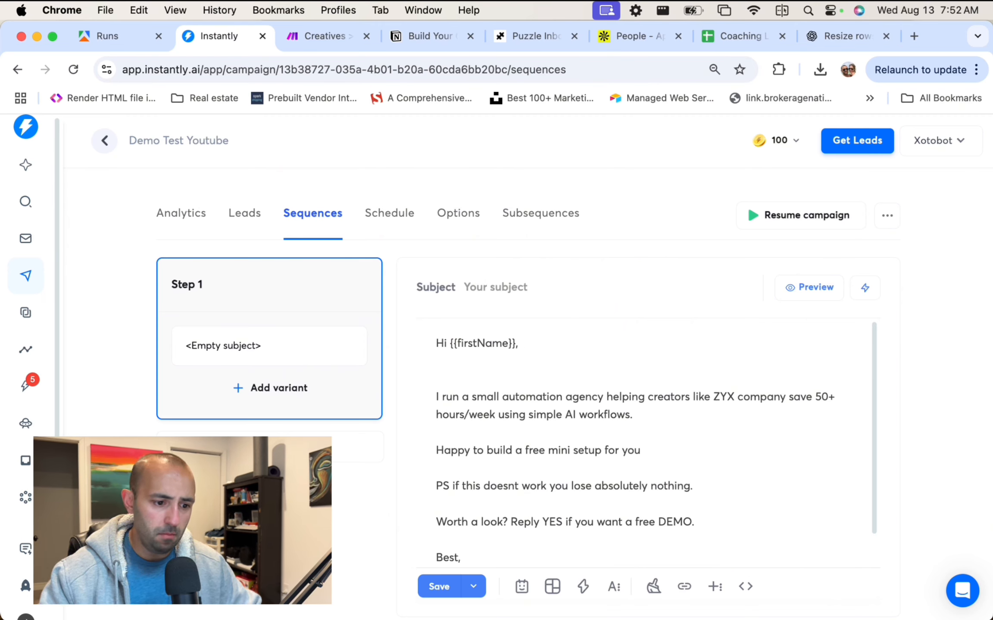
pyautogui.press('BackSpace')
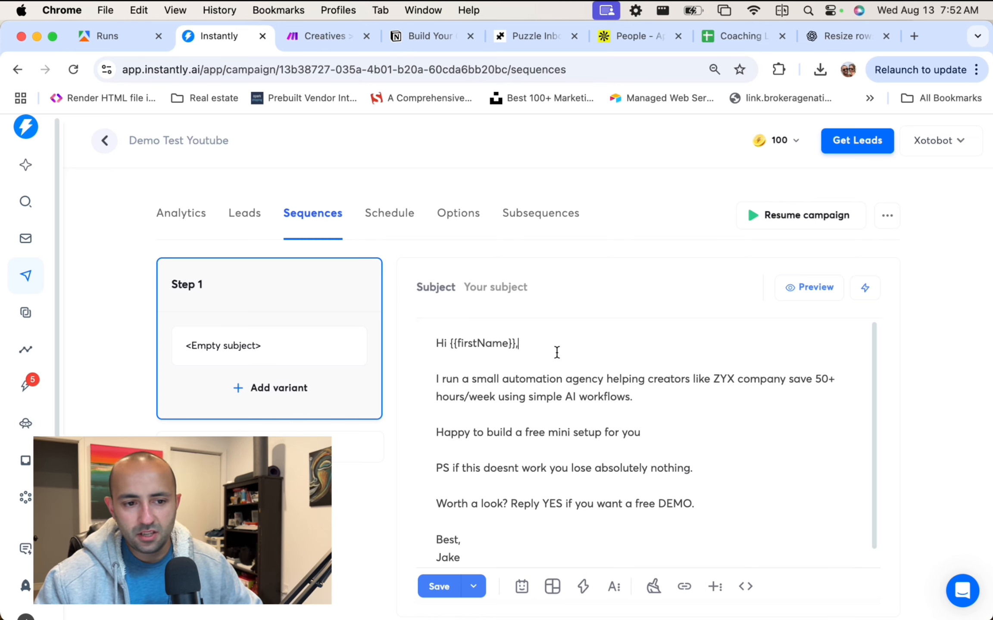
pyautogui.press('super+Tab')
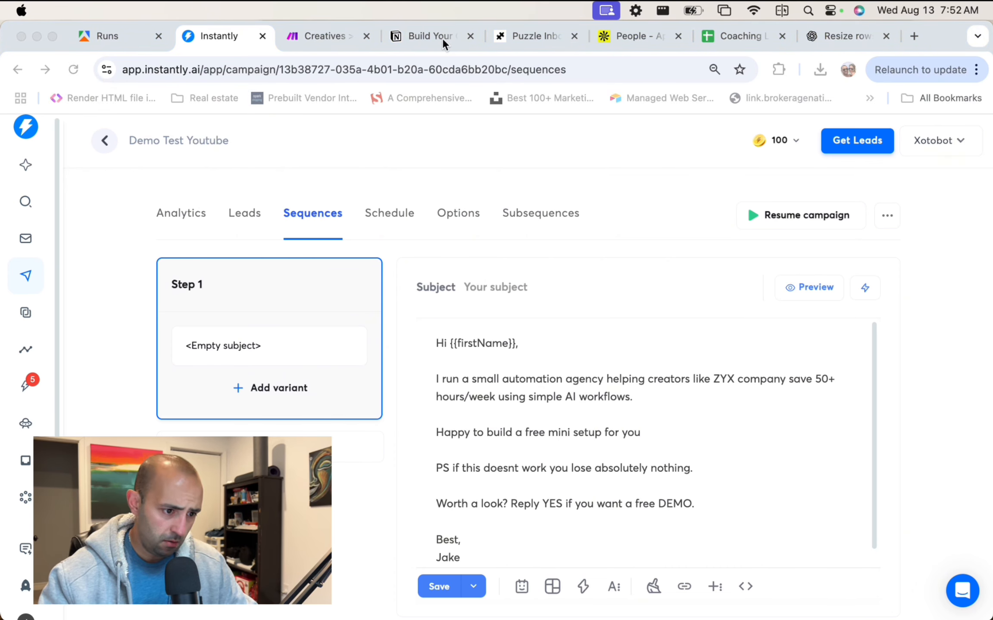
# Open the Demo Test Youtube Leads tab and scroll through the imported leads.
pyautogui.click(244, 213)
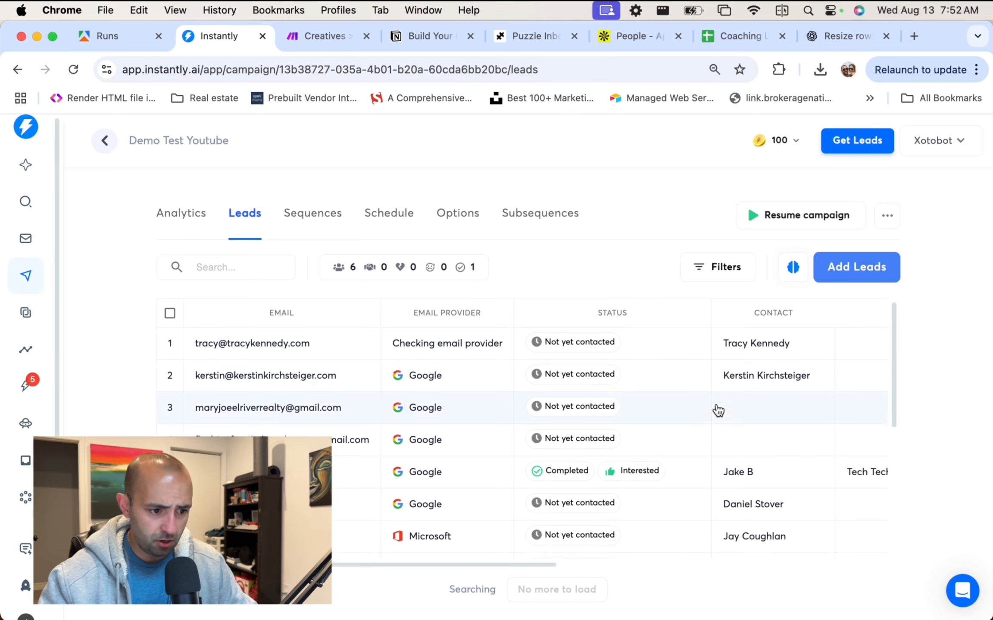
pyautogui.scroll(-5, 315, 387)
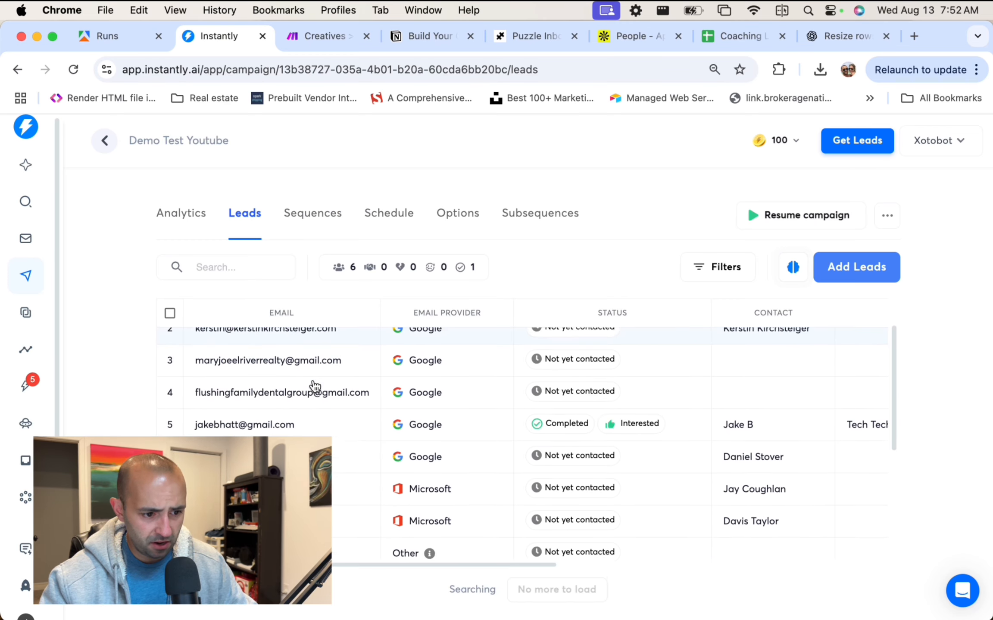
pyautogui.scroll(-4, 357, 401)
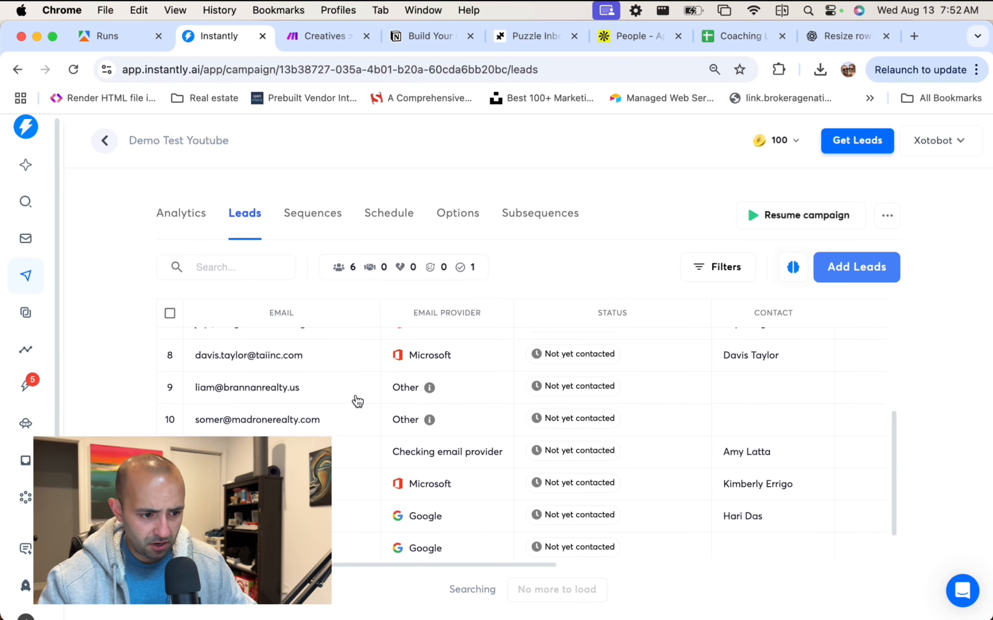
pyautogui.scroll(2, 336, 432)
pyautogui.scroll(3, 336, 432)
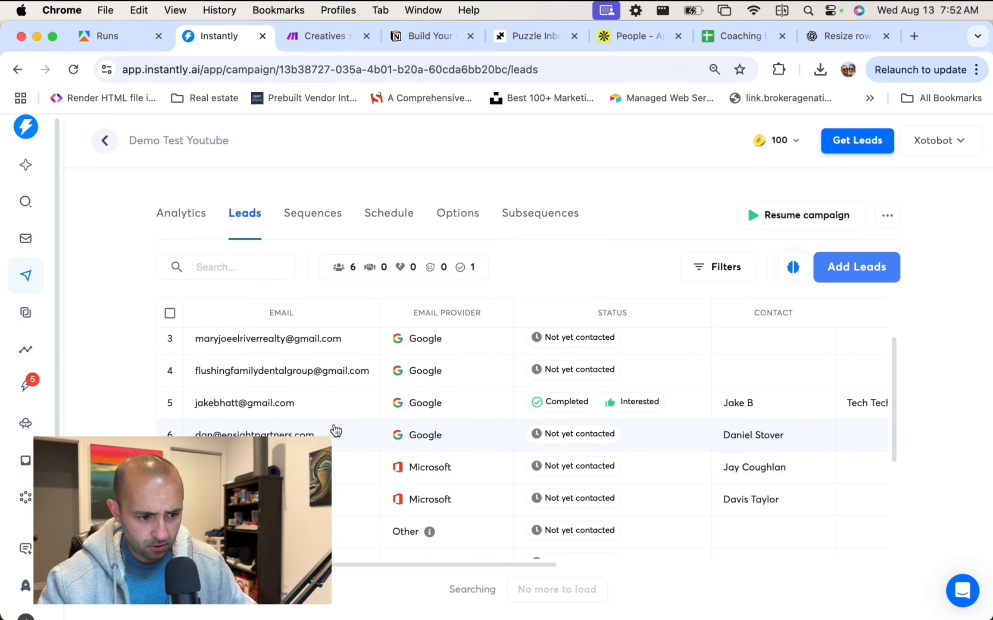
pyautogui.scroll(-3, 332, 429)
pyautogui.scroll(3, 654, 436)
pyautogui.hscroll(1, 653, 437)
pyautogui.scroll(2, 653, 436)
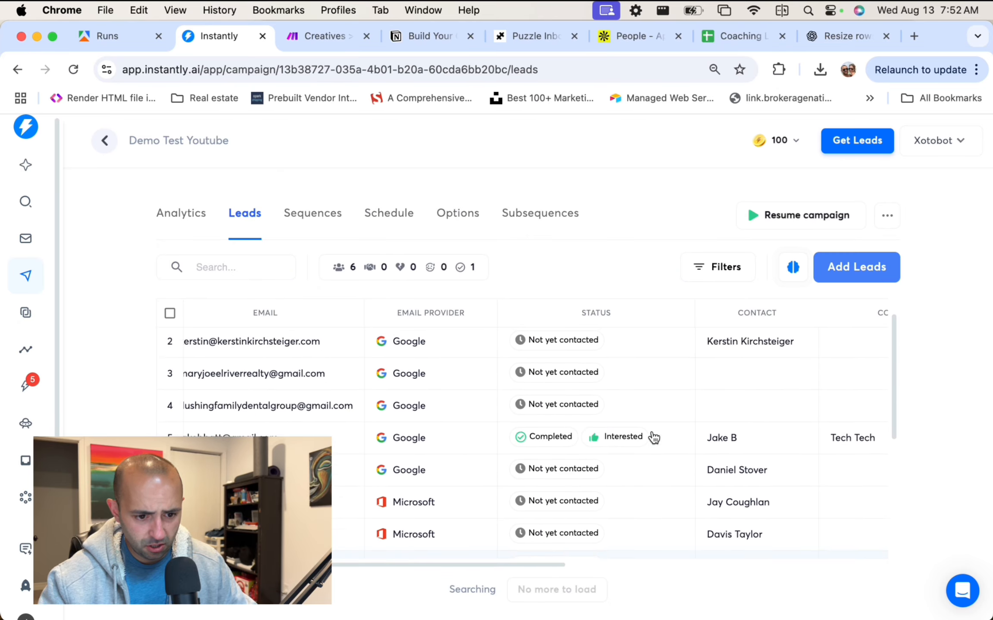
pyautogui.scroll(-5, 654, 436)
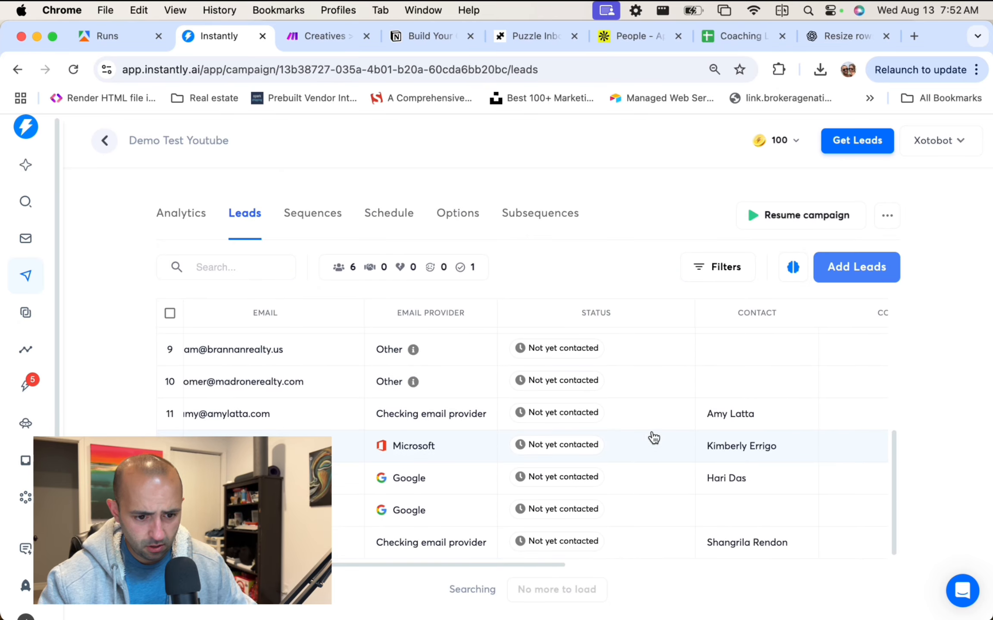
# Compare with the Coaching Leads sheet's Not Added rows, then return to Instantly's lead list.
pyautogui.click(732, 36)
pyautogui.click(566, 282)
pyautogui.click(567, 254)
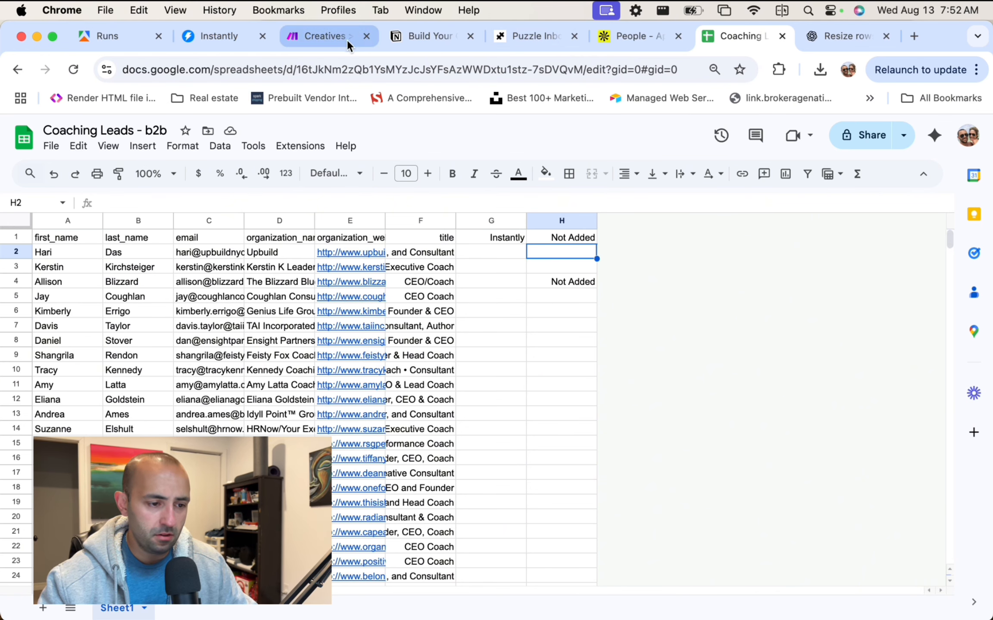
pyautogui.click(641, 38)
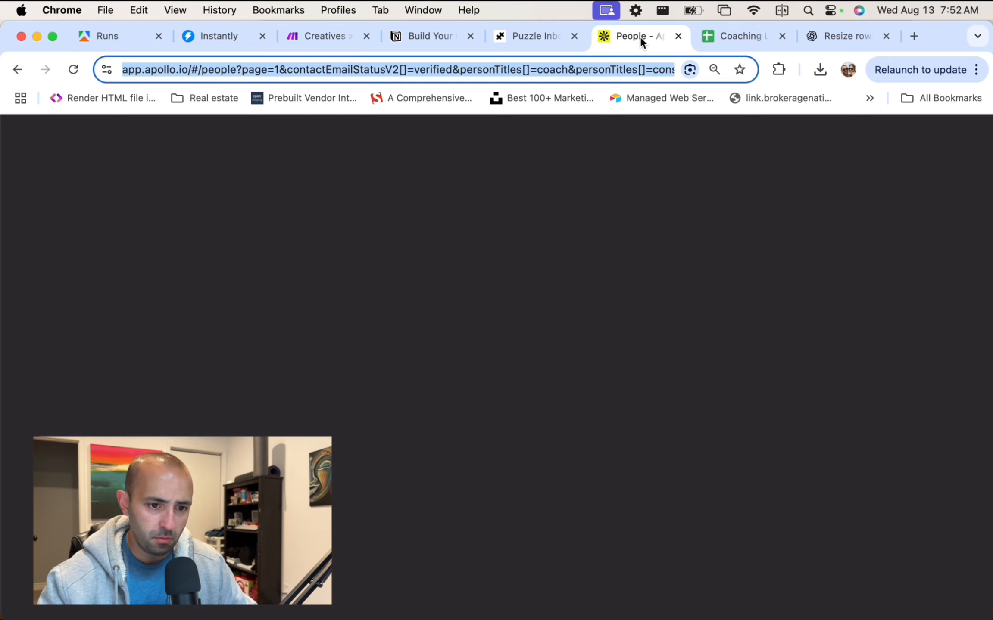
pyautogui.click(725, 38)
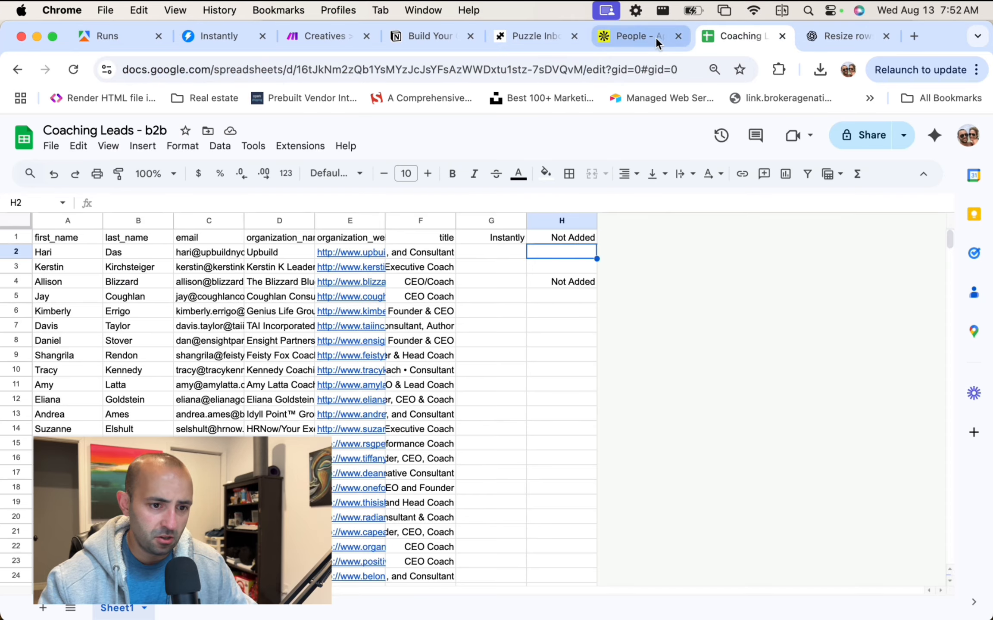
pyautogui.click(327, 38)
pyautogui.click(213, 38)
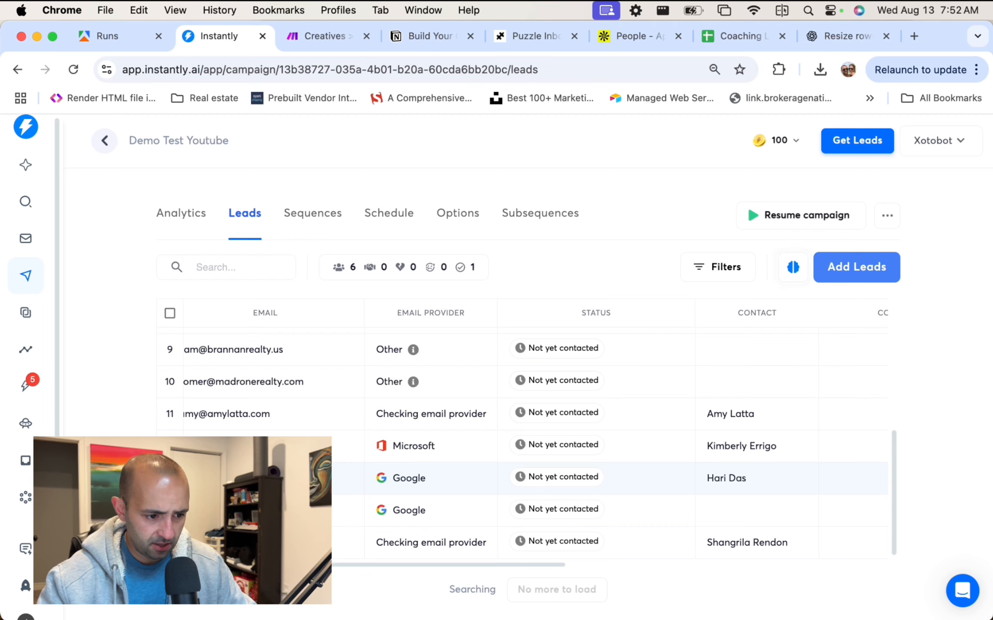
pyautogui.hscroll(-2, 338, 485)
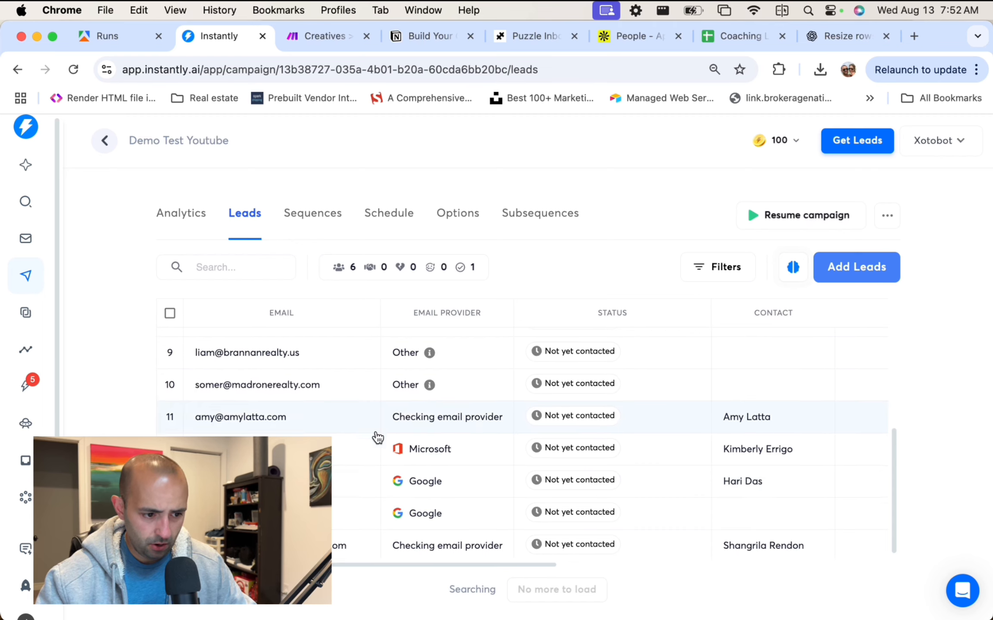
pyautogui.scroll(-1, 375, 436)
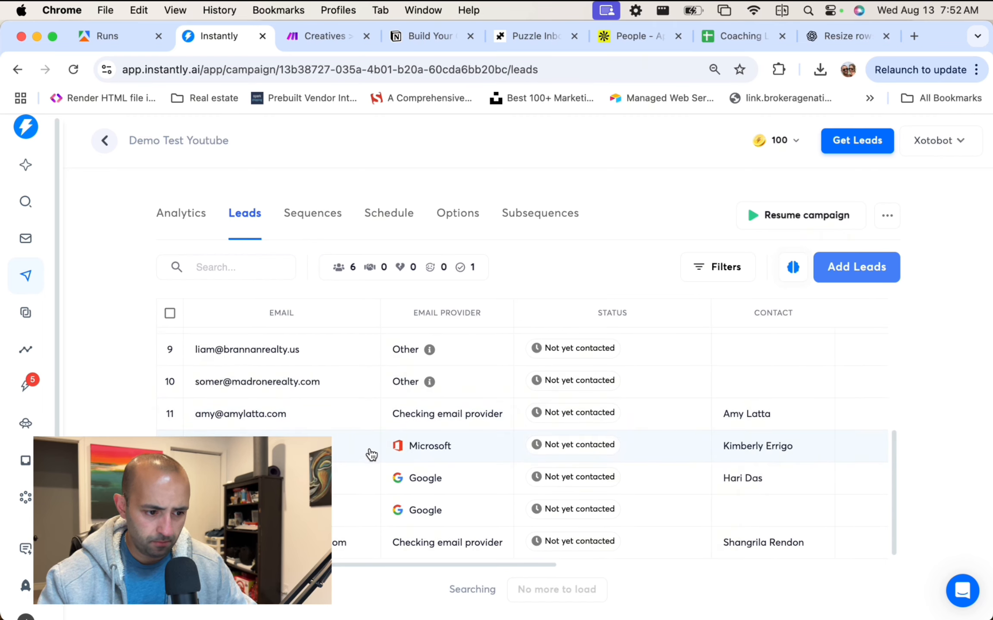
pyautogui.scroll(5, 363, 469)
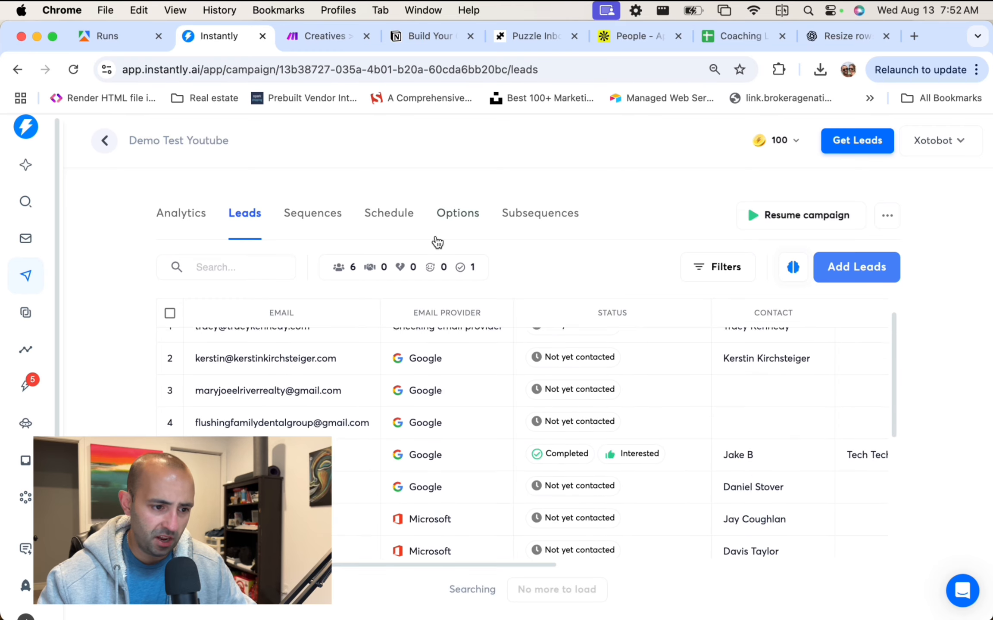
# Reopen the Step 1 sequence and load the localhost page in a new tab.
pyautogui.click(295, 213)
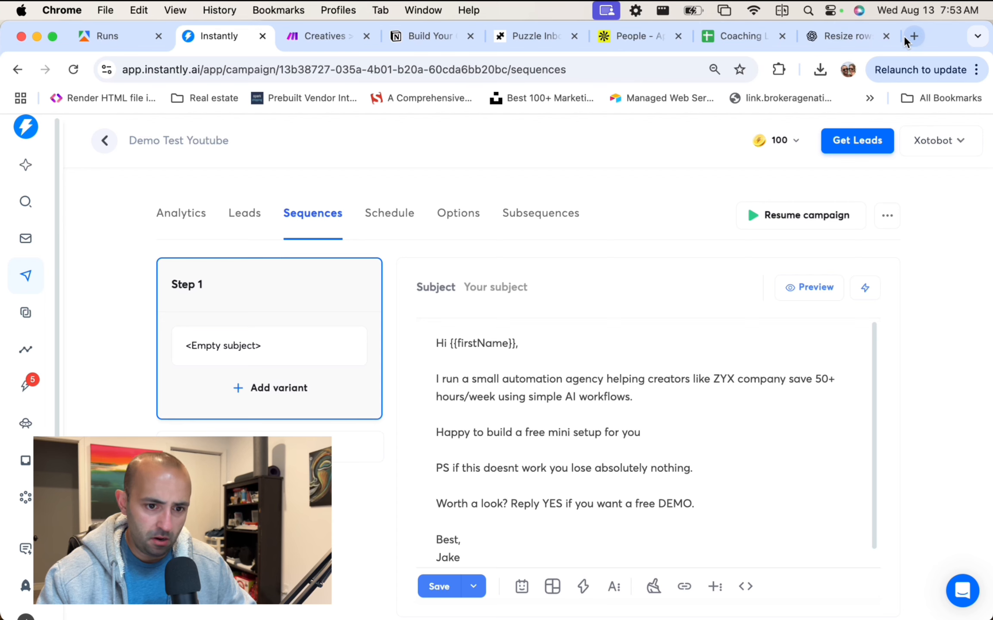
pyautogui.click(915, 39)
pyautogui.write('loca')
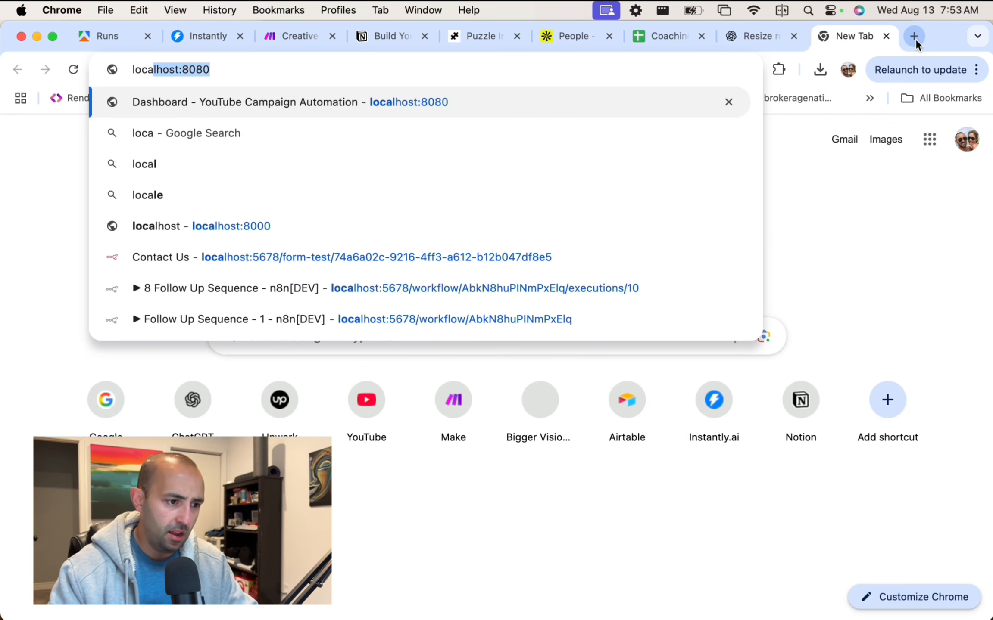
pyautogui.press('Right')
pyautogui.press('BackSpace')
pyautogui.press('BackSpace')
pyautogui.press('BackSpace')
pyautogui.press('BackSpace')
pyautogui.press('BackSpace')
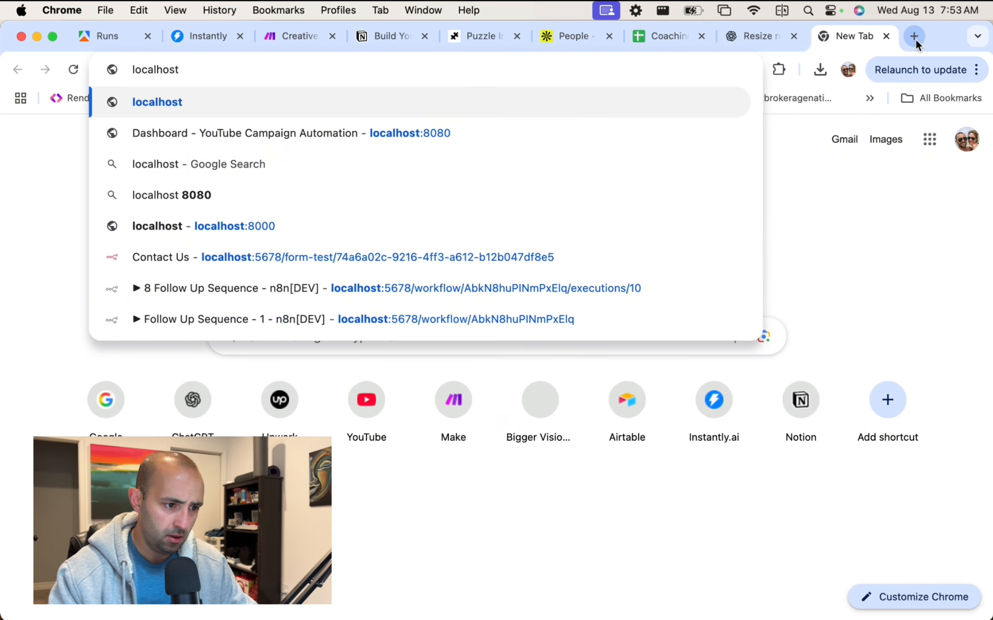
pyautogui.press('Return')
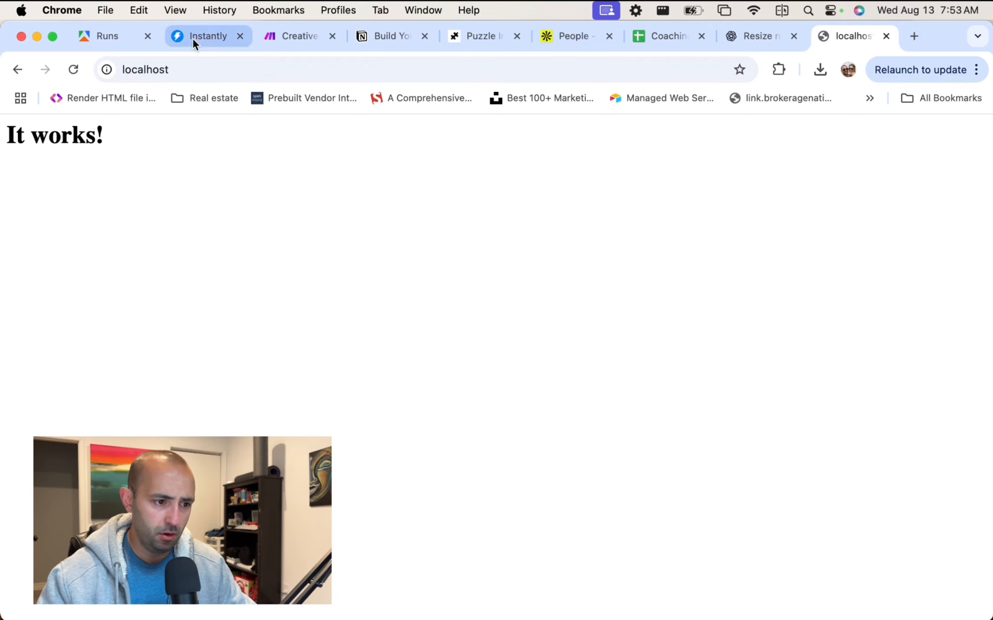
# Back in Instantly, select the entire Step 1 email body.
pyautogui.click(192, 38)
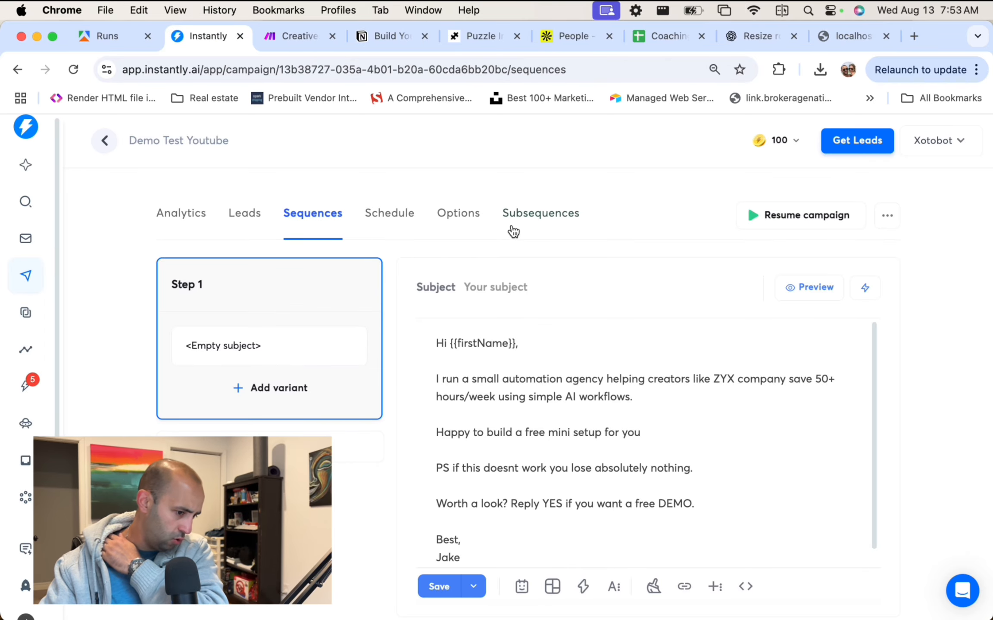
pyautogui.click(580, 503)
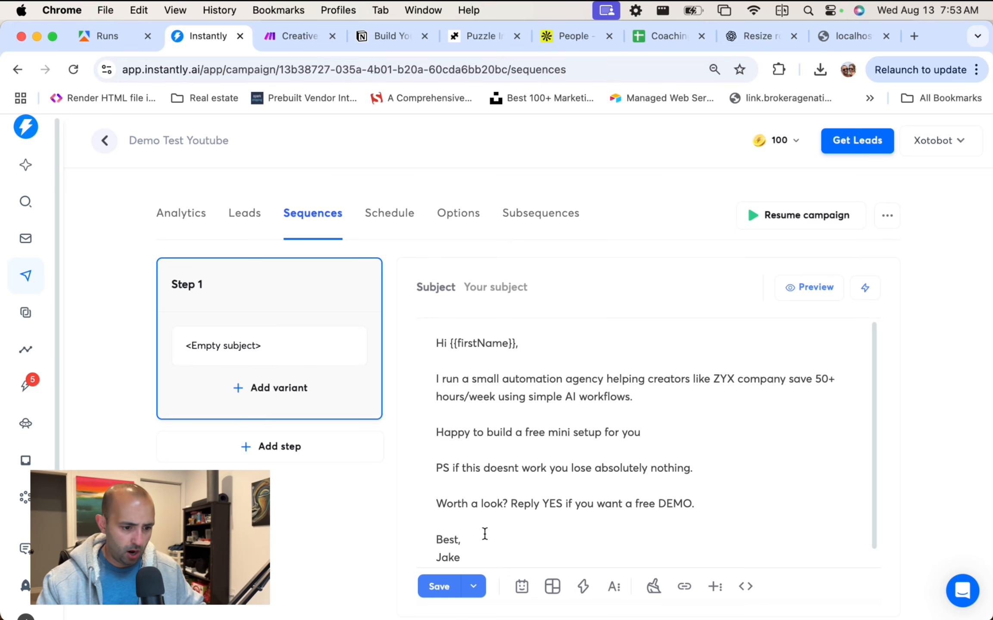
pyautogui.press('super+a')
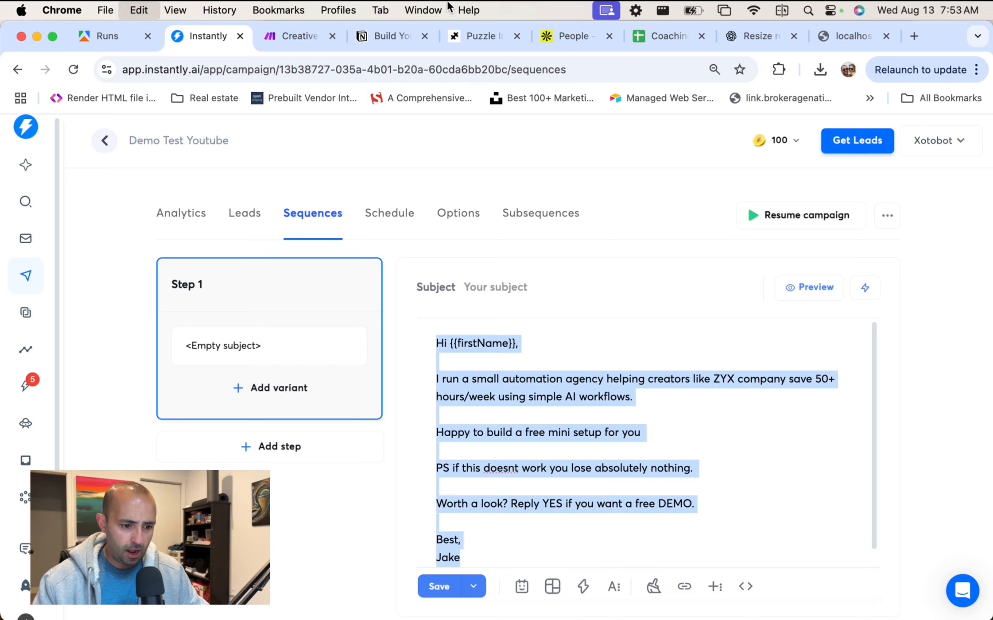
# Open the Video 4 - Write Emails, AI Personalization notes in Notion and skim the cold email structure.
pyautogui.click(379, 36)
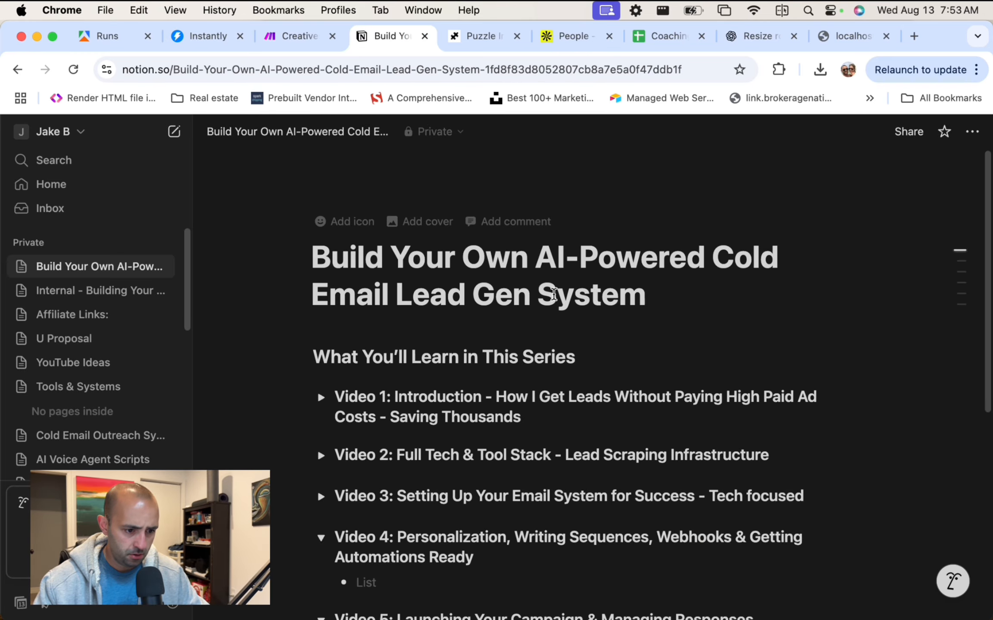
pyautogui.click(22, 267)
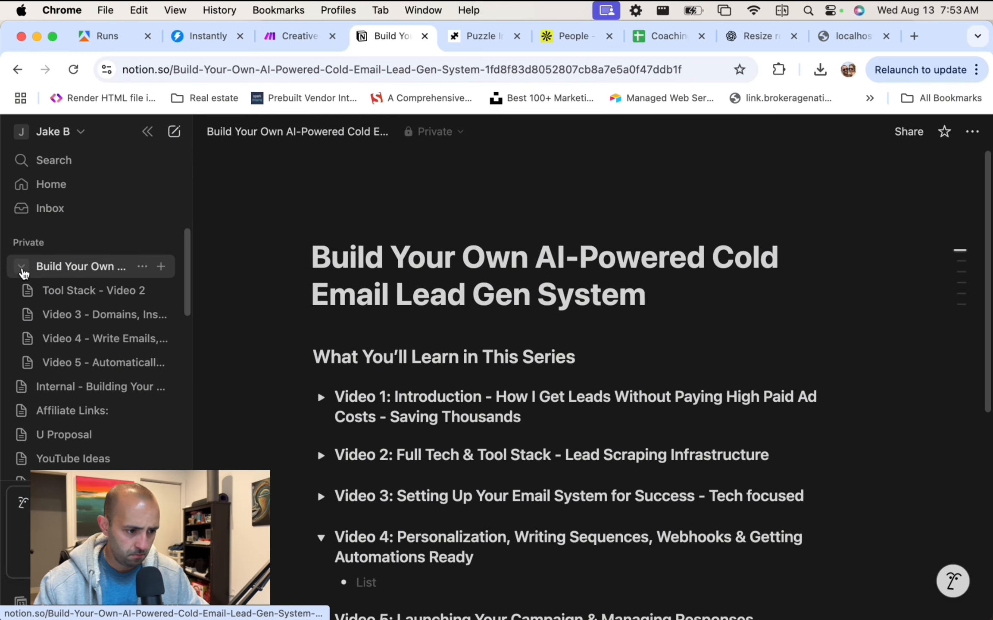
pyautogui.click(86, 338)
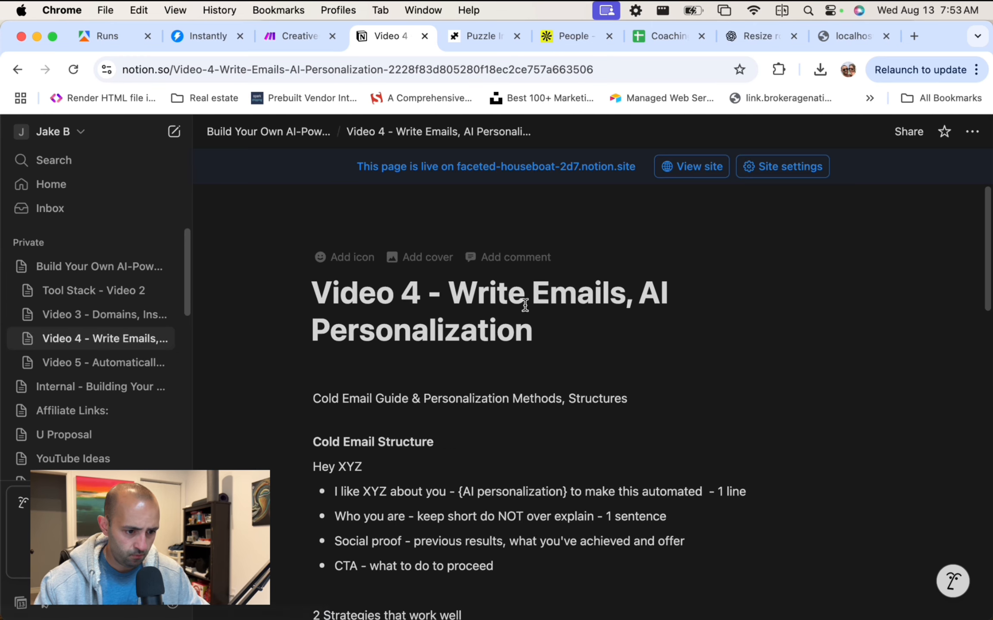
pyautogui.scroll(-3, 526, 304)
pyautogui.scroll(5, 526, 298)
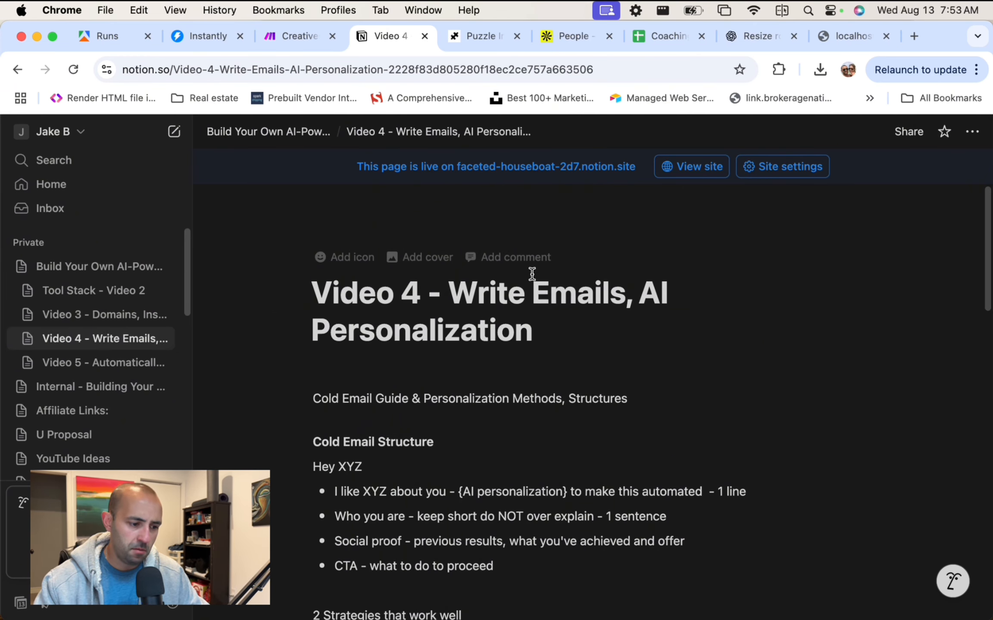
pyautogui.scroll(-5, 608, 318)
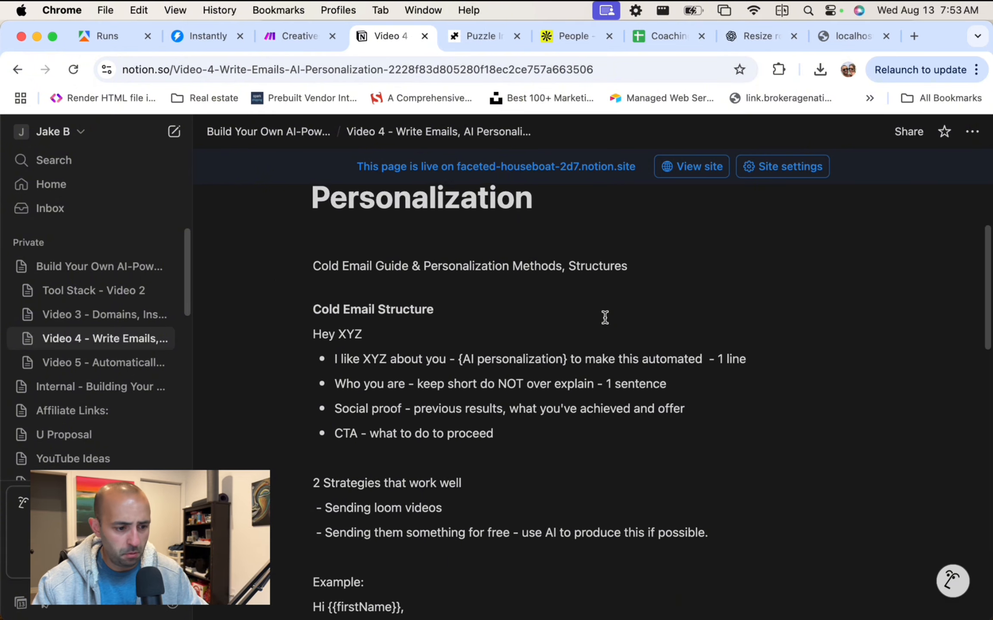
pyautogui.scroll(2, 483, 326)
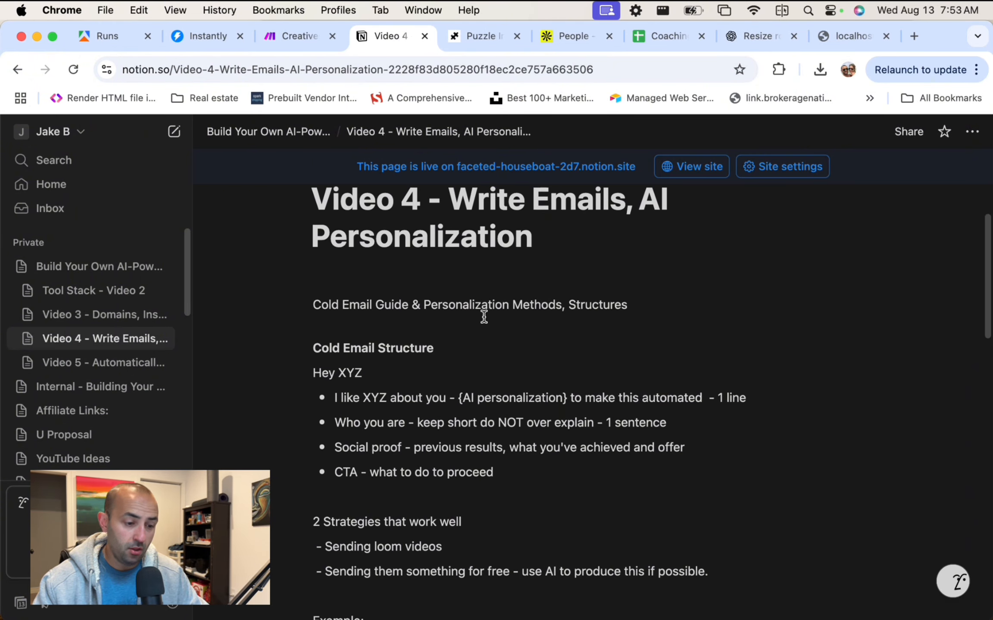
pyautogui.scroll(-3, 483, 316)
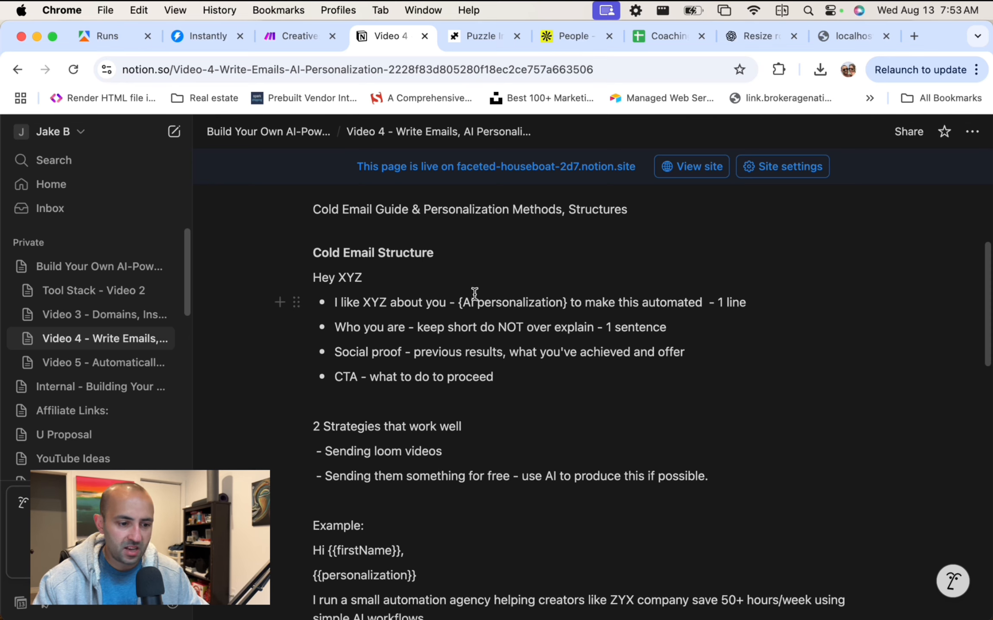
# Highlight the {AI personalization} placeholder and the Sending loom videos strategy line in the notes.
pyautogui.moveTo(456, 303); pyautogui.dragTo(565, 299)
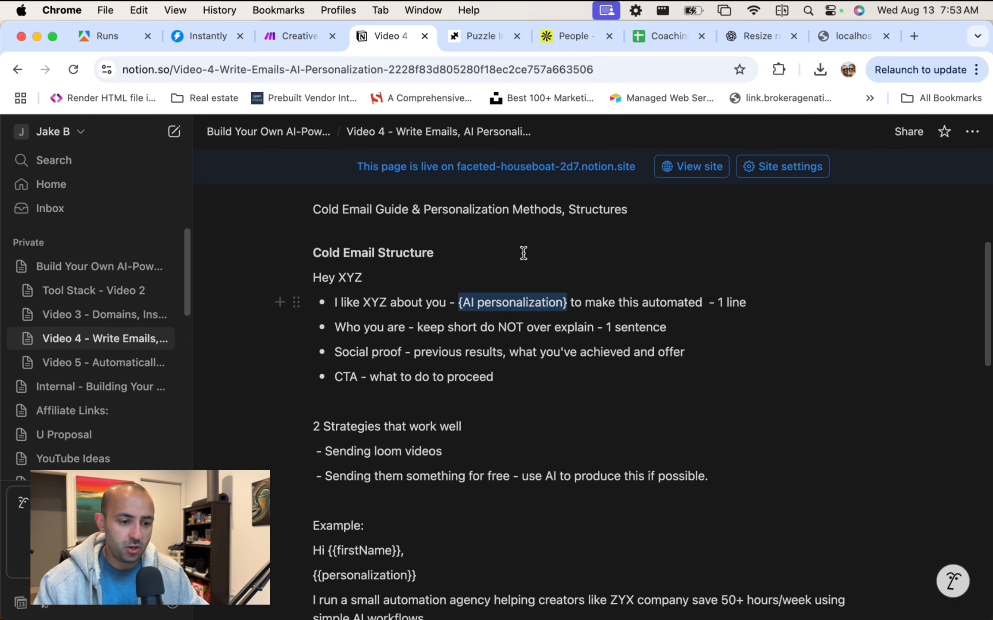
pyautogui.press('Escape')
pyautogui.click(324, 277)
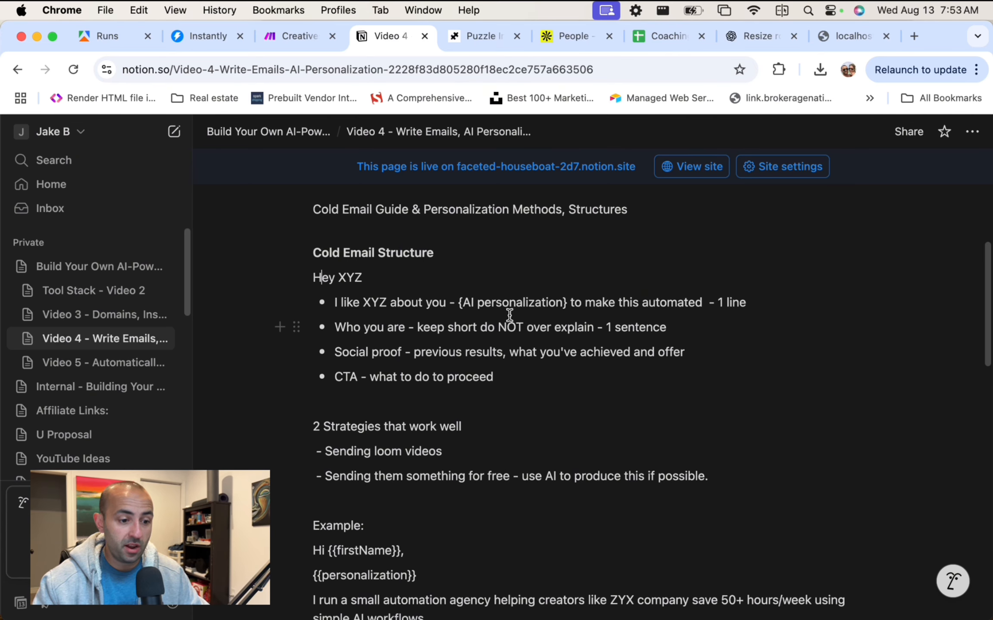
pyautogui.scroll(-2, 563, 297)
pyautogui.scroll(2, 564, 298)
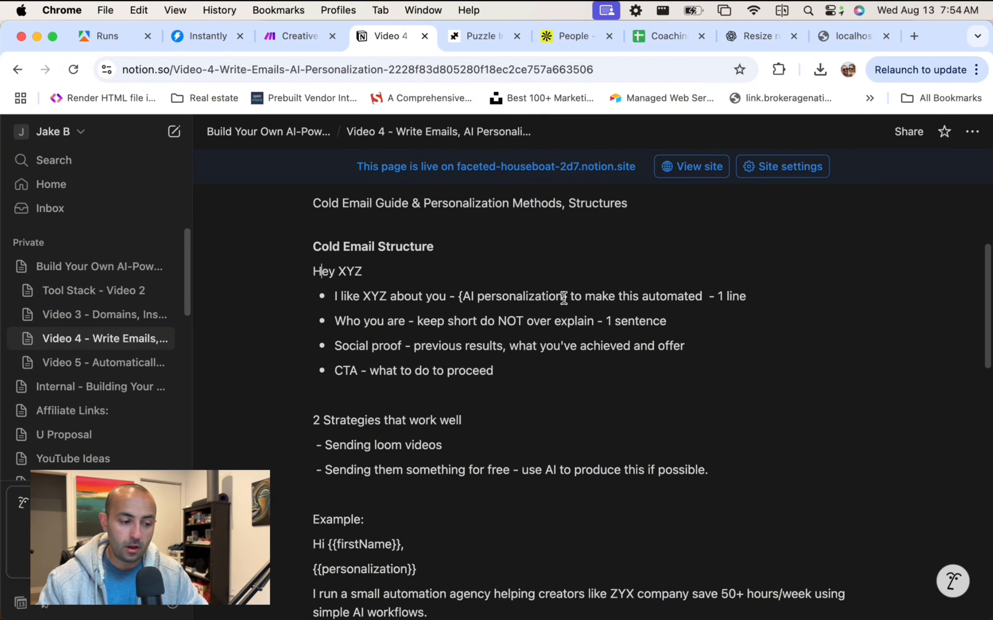
pyautogui.moveTo(448, 443); pyautogui.dragTo(324, 445)
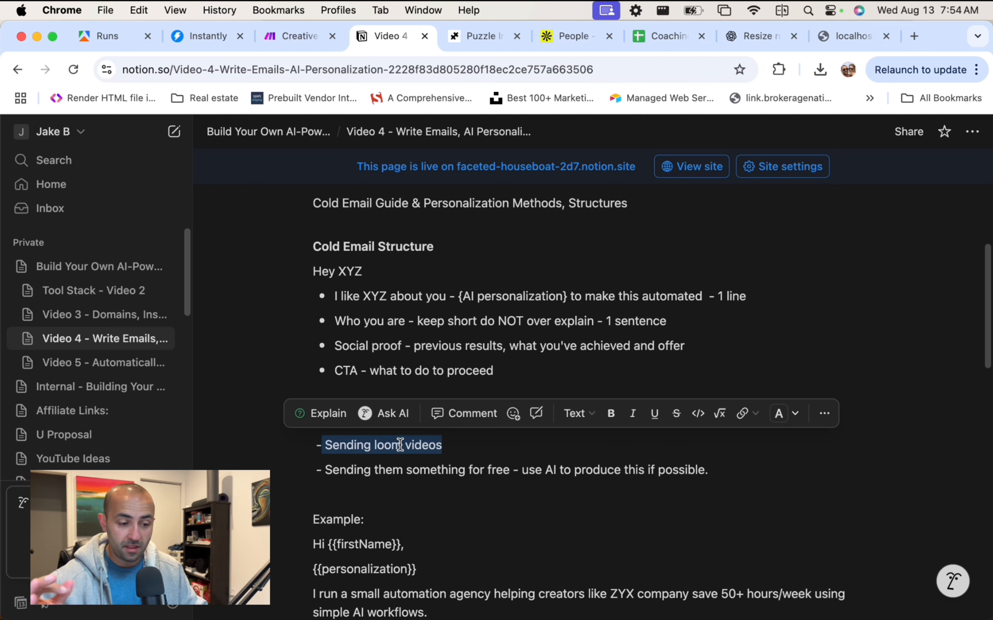
pyautogui.click(201, 37)
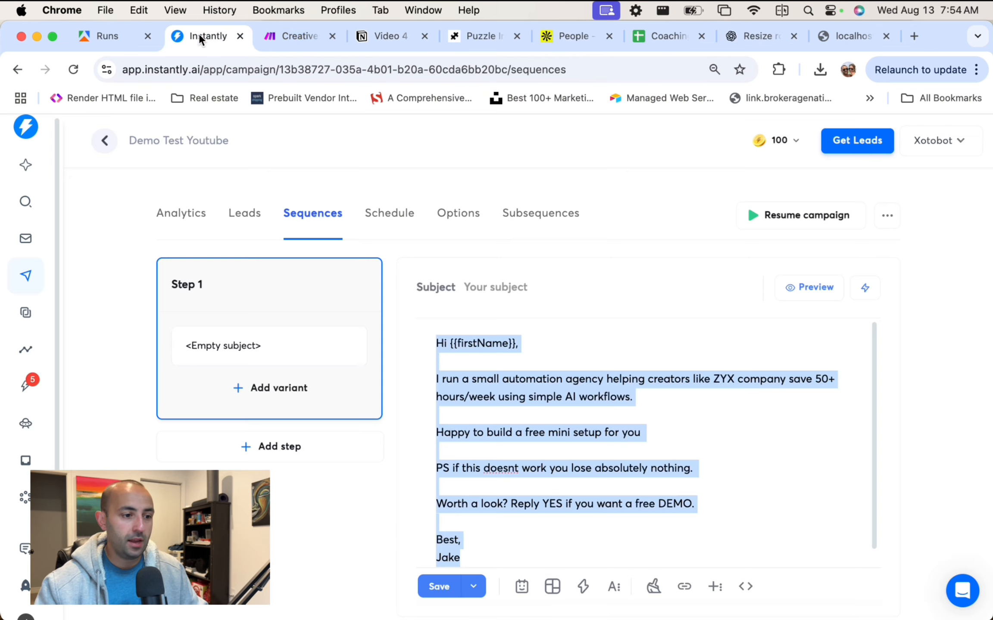
pyautogui.click(744, 416)
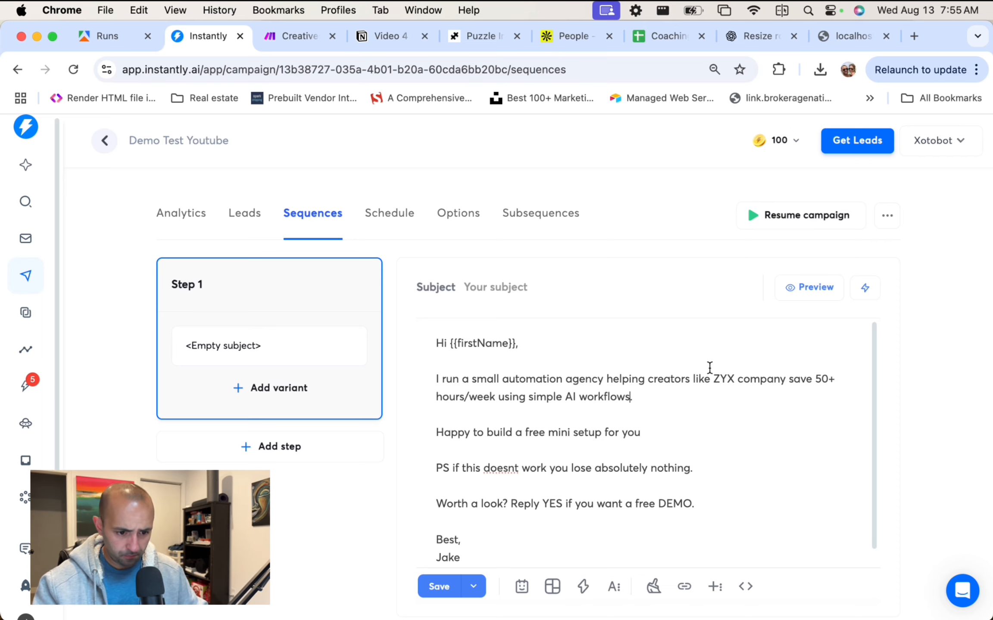
pyautogui.click(672, 392)
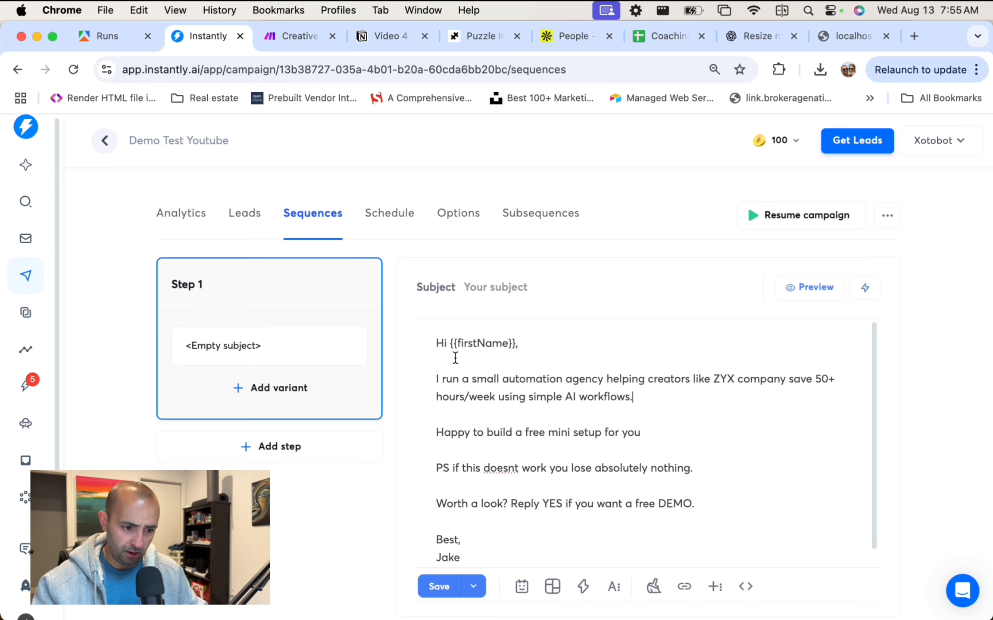
pyautogui.moveTo(429, 378); pyautogui.dragTo(712, 400)
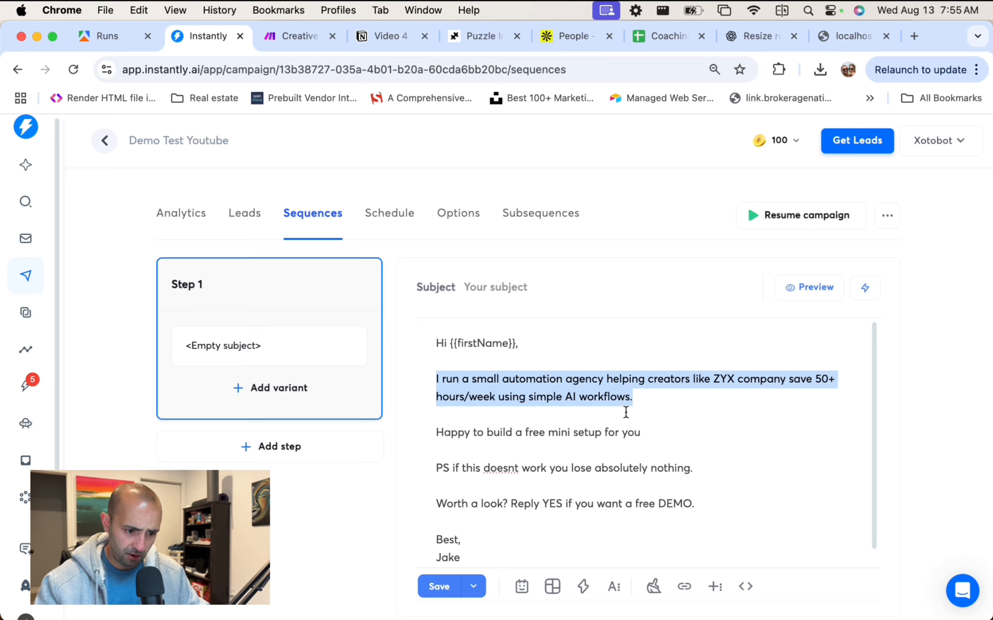
pyautogui.scroll(-1, 626, 412)
# Rewrite the offer as 'FREE to test and if you like it we can talk about adding it to your business', and fix doesn't.
pyautogui.click(506, 418)
pyautogui.moveTo(525, 421); pyautogui.dragTo(545, 421)
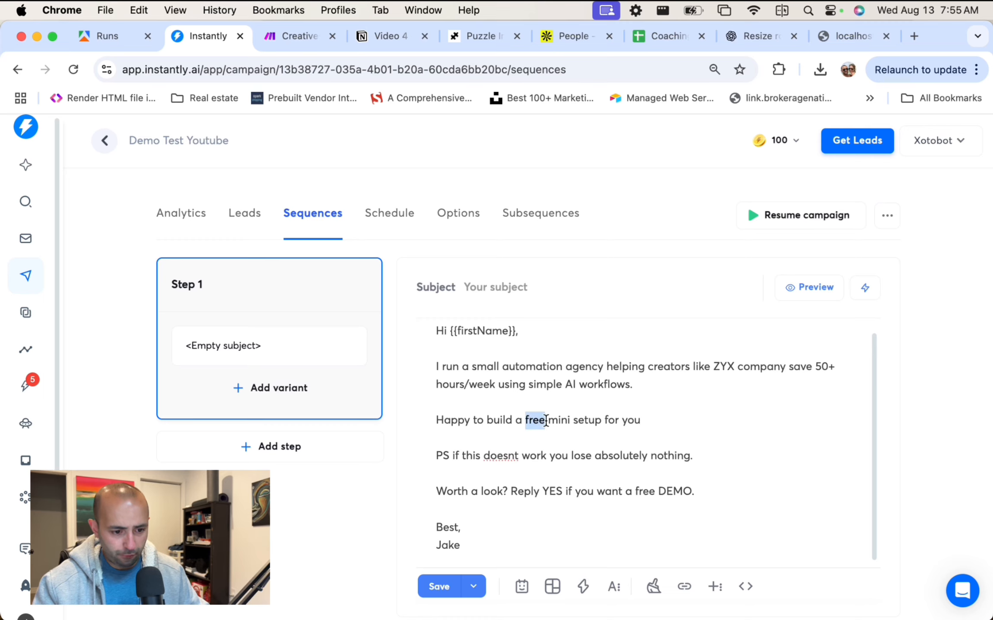
pyautogui.write('FREE')
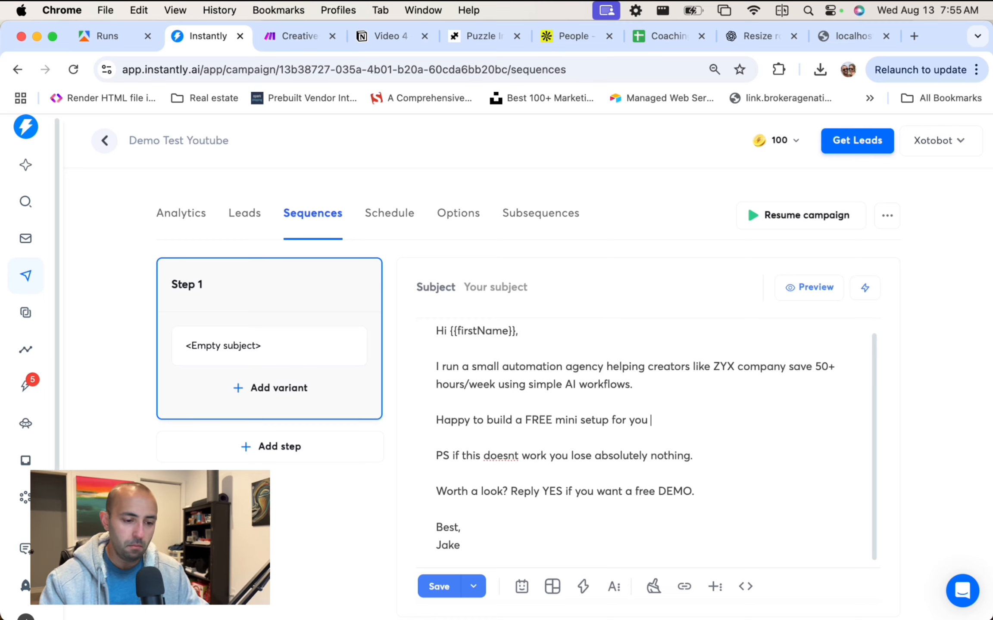
pyautogui.write('to ')
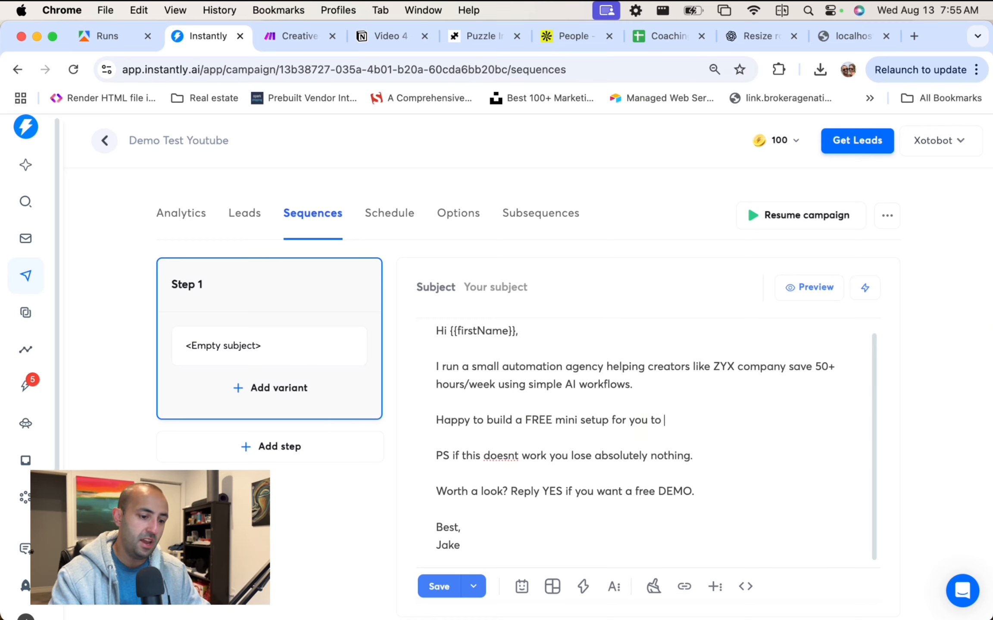
pyautogui.write('test and if you like')
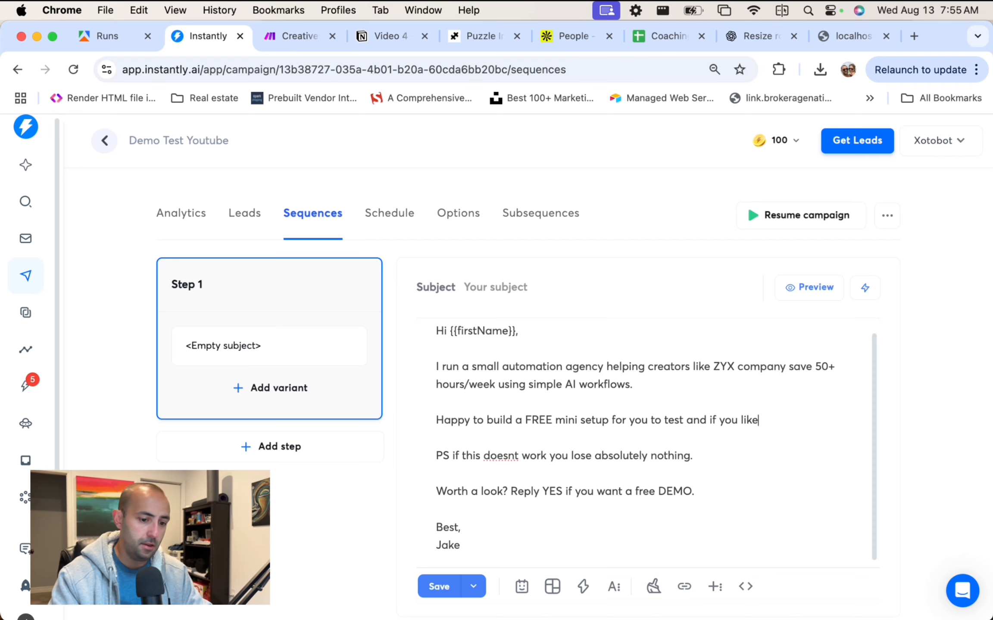
pyautogui.write(' it we can talk')
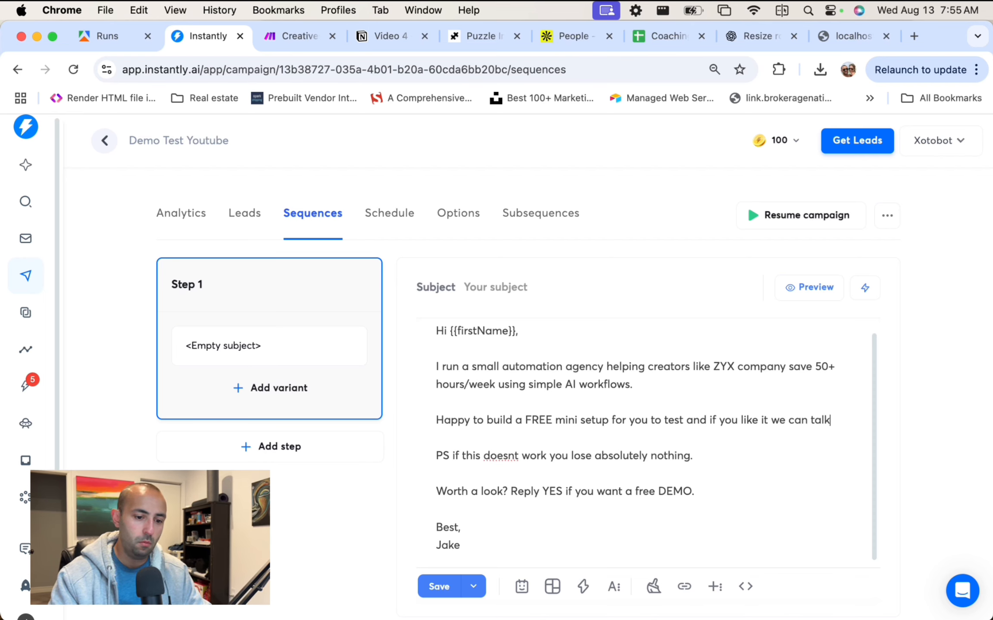
pyautogui.write(' about adding i')
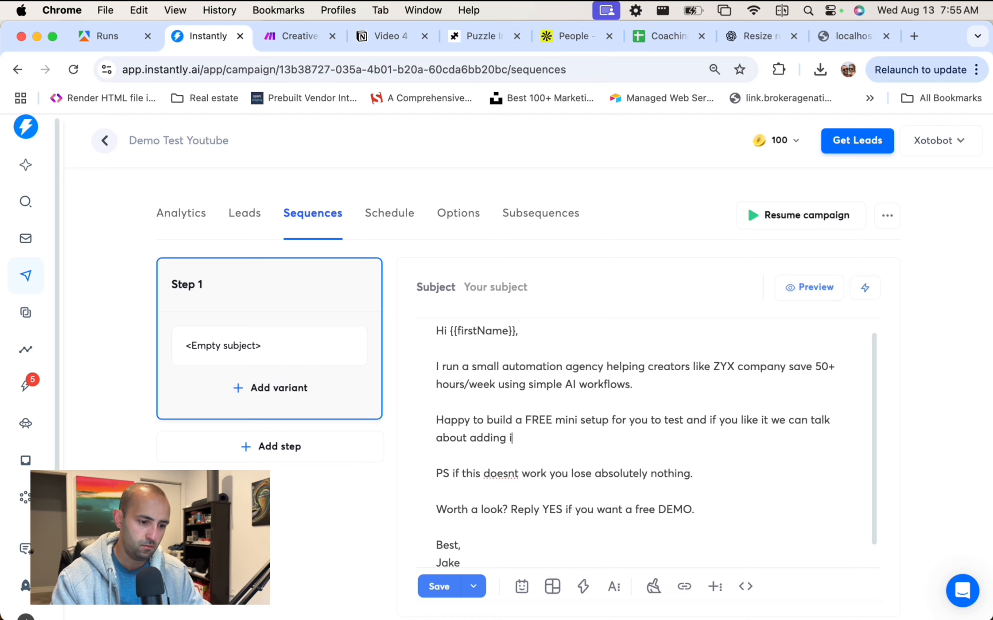
pyautogui.write('tt to your busine')
pyautogui.write('ss.')
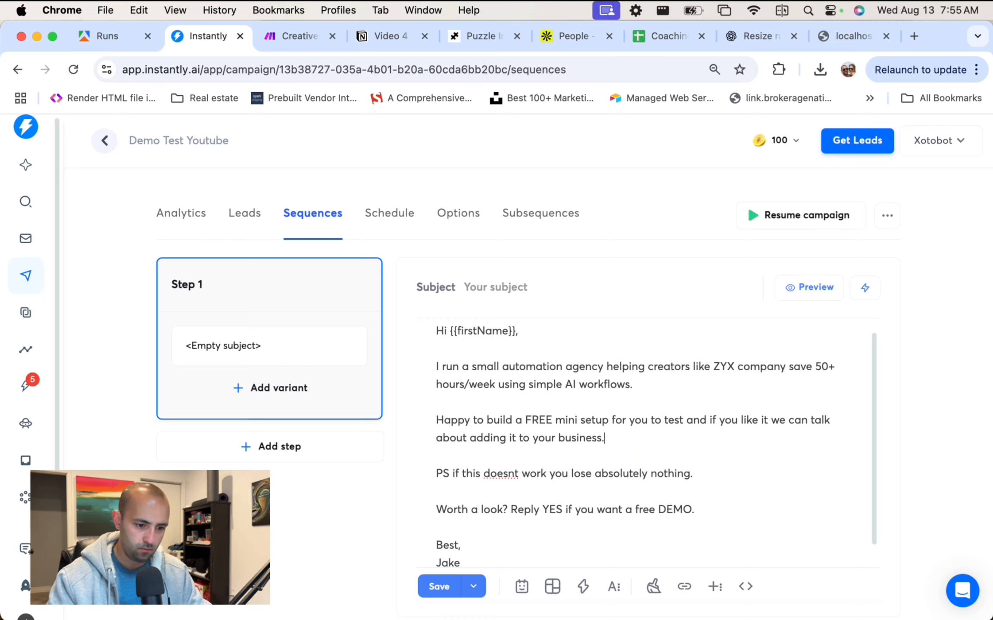
pyautogui.click(508, 474)
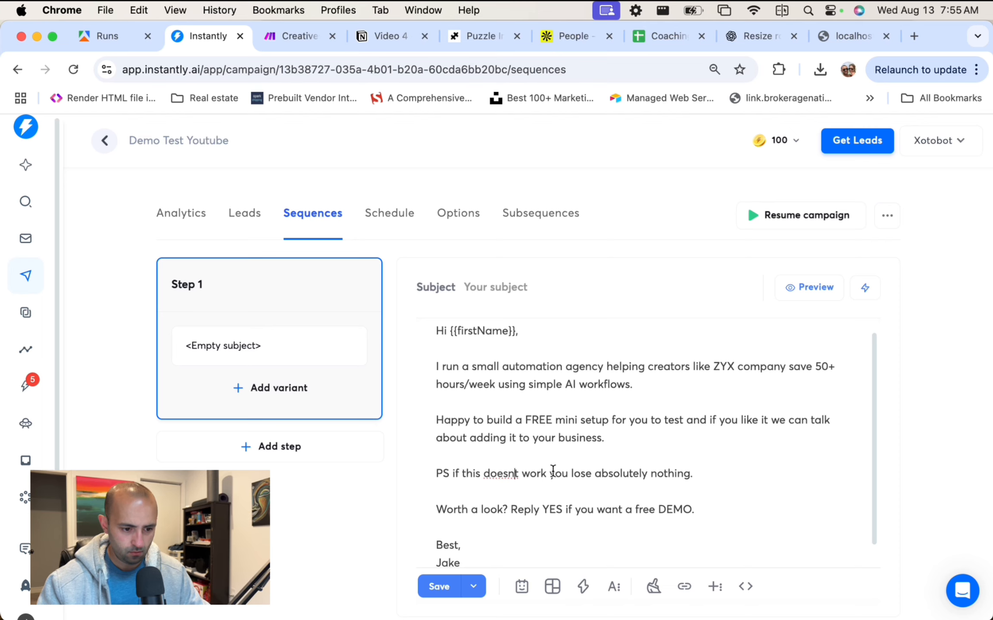
pyautogui.write("'")
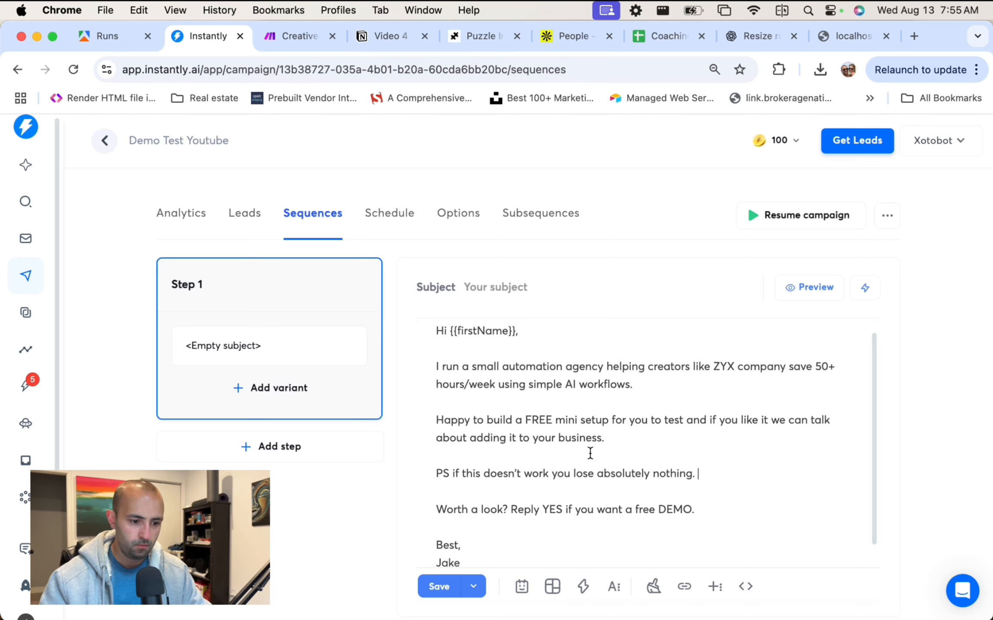
# Review the Step 1 email from the Hi {{firstName}}, greeting through the automation agency introduction.
pyautogui.scroll(-1, 590, 454)
pyautogui.scroll(2, 553, 377)
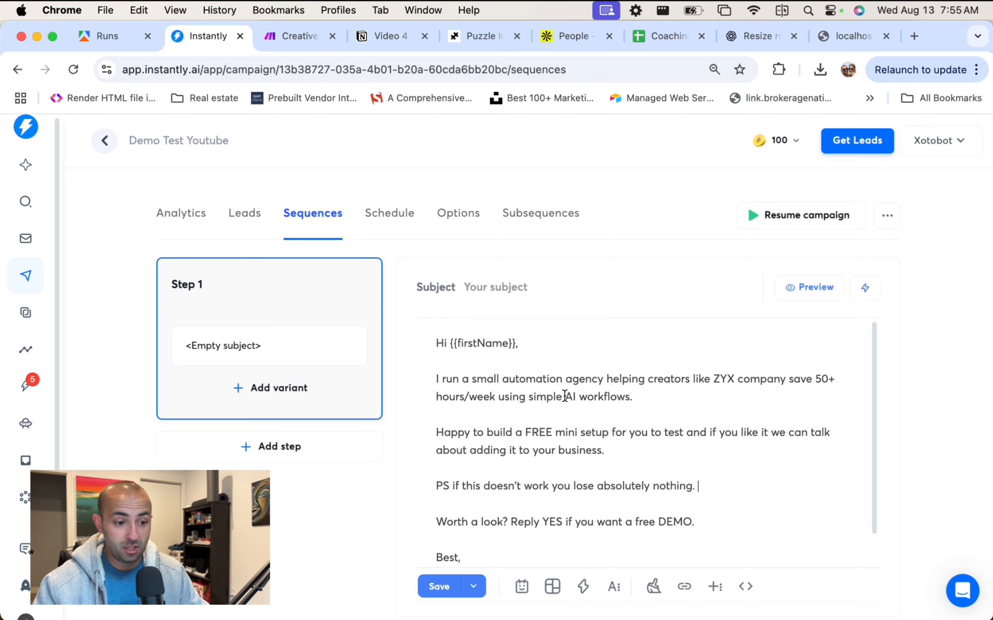
pyautogui.click(555, 361)
pyautogui.scroll(-1, 646, 414)
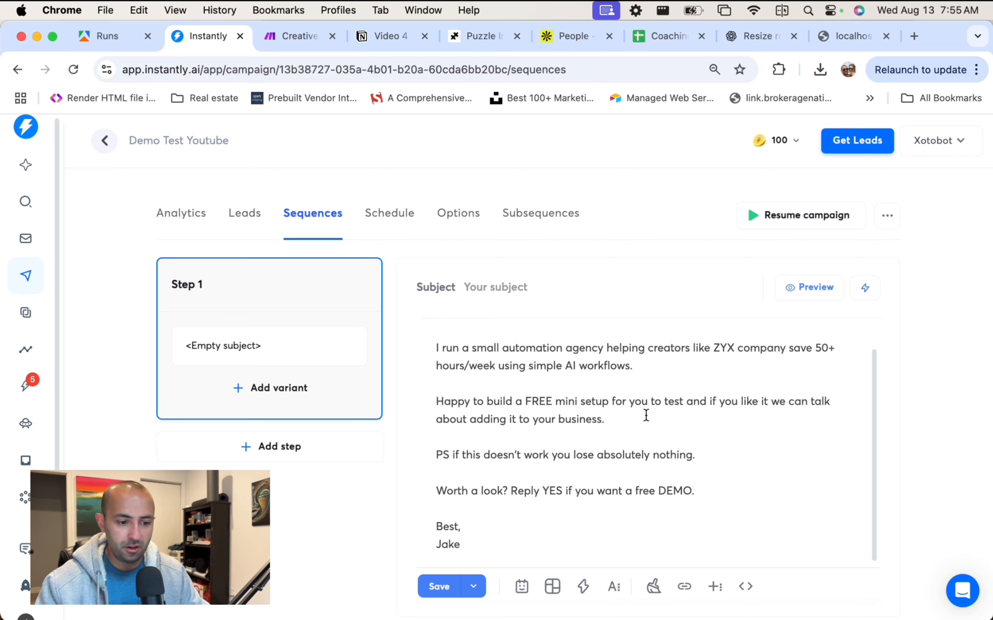
pyautogui.click(651, 363)
pyautogui.moveTo(650, 363); pyautogui.dragTo(416, 335)
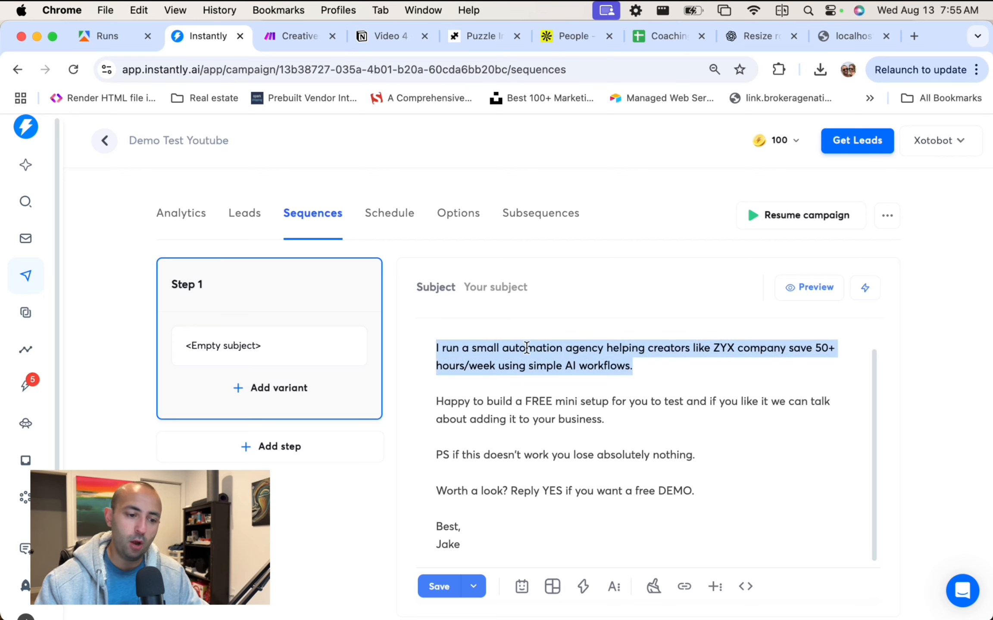
pyautogui.scroll(1, 528, 339)
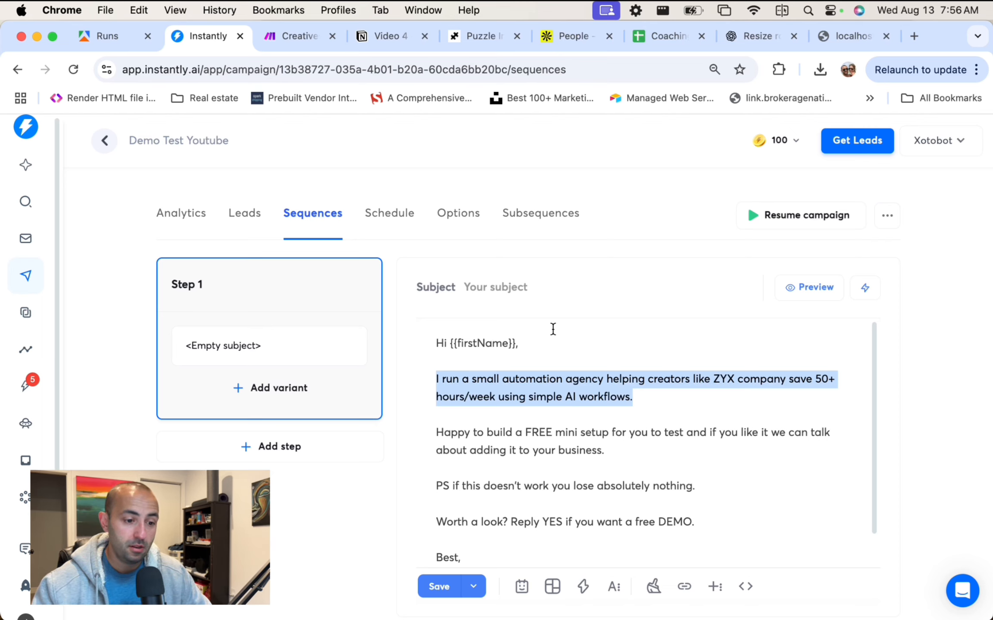
pyautogui.click(511, 286)
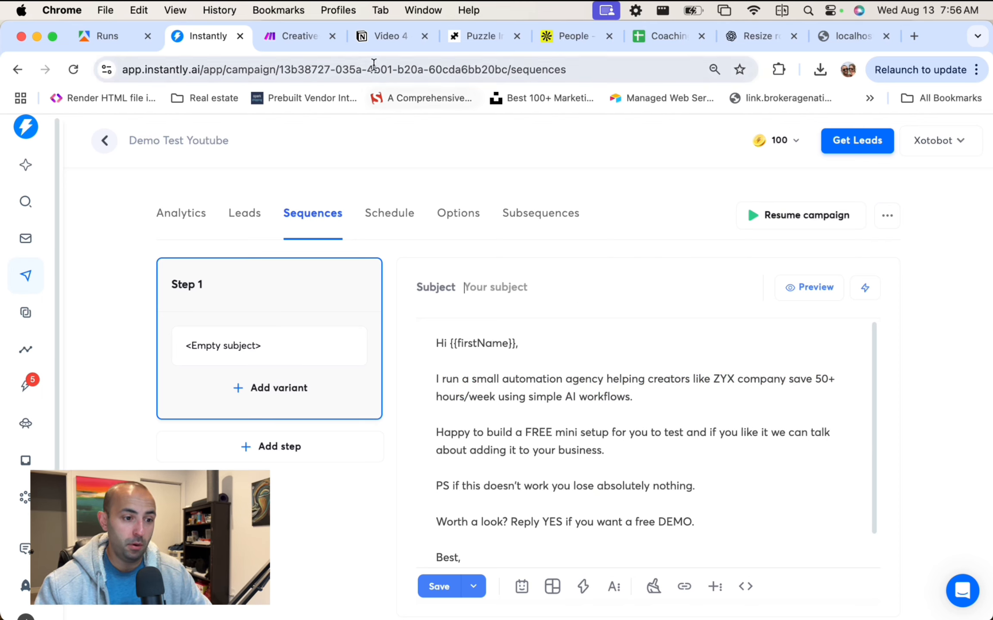
pyautogui.click(379, 38)
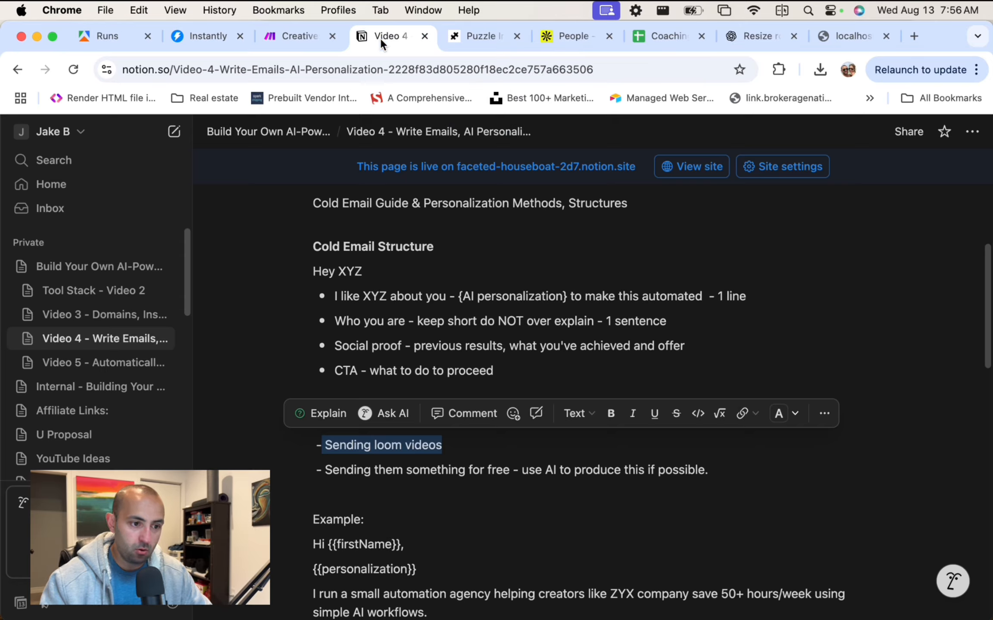
pyautogui.scroll(3, 580, 368)
pyautogui.scroll(-2, 580, 368)
pyautogui.scroll(-1, 580, 368)
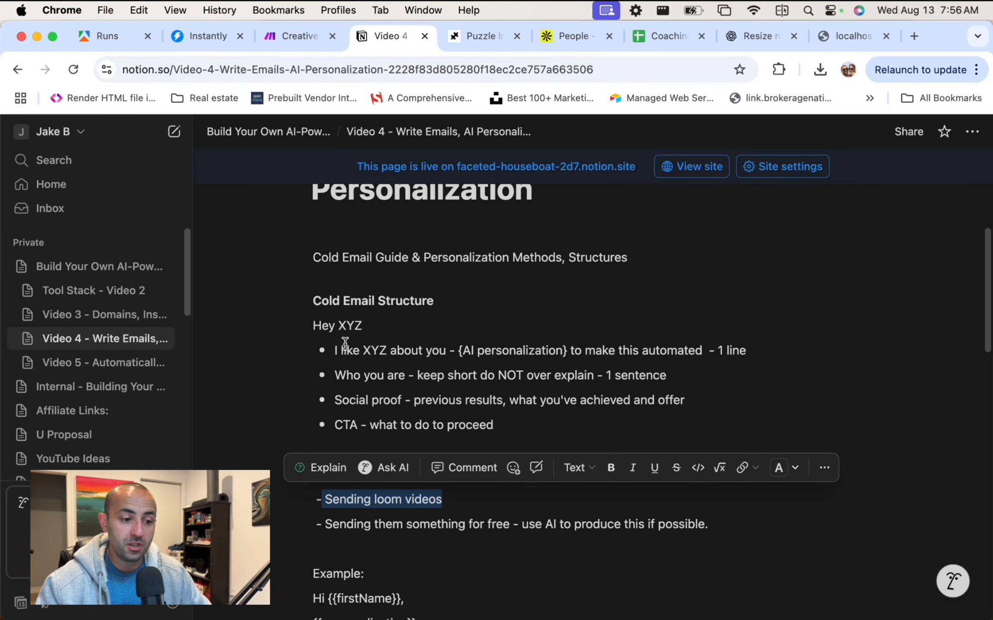
pyautogui.moveTo(325, 348); pyautogui.dragTo(493, 389)
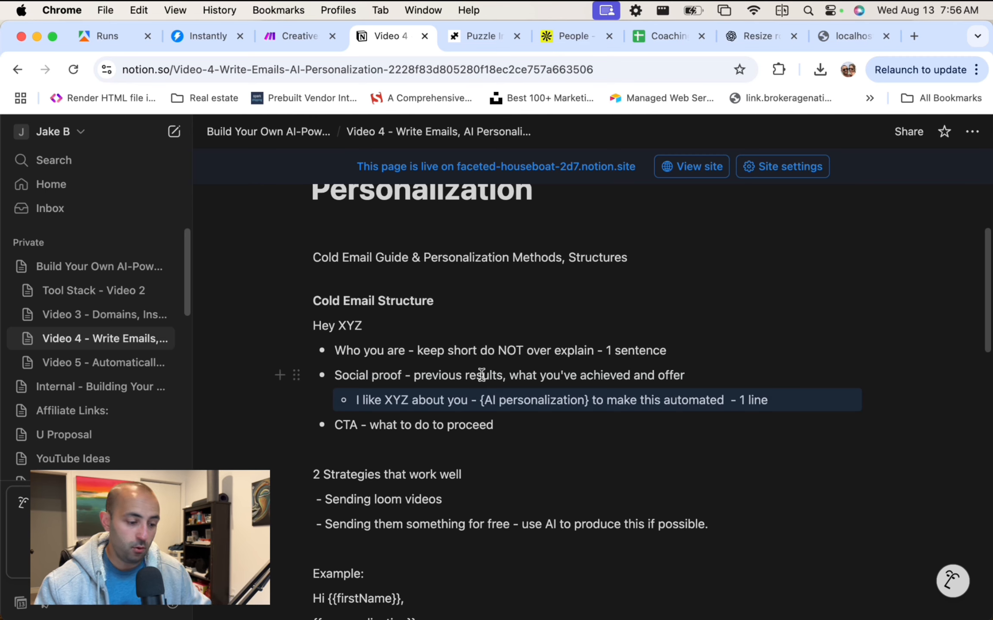
pyautogui.press('super+z')
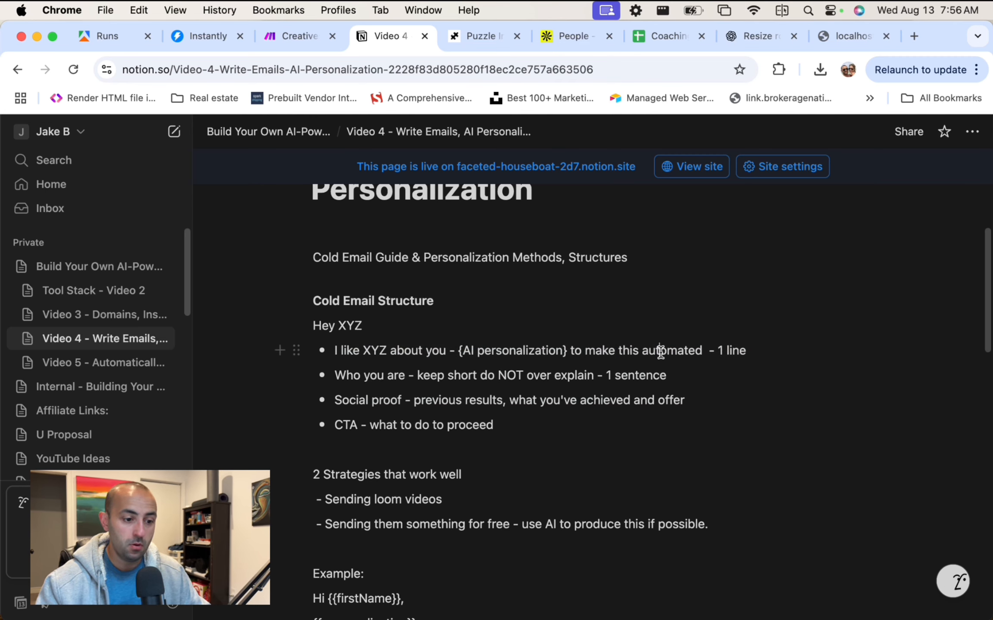
pyautogui.scroll(-5, 619, 380)
pyautogui.scroll(-2, 619, 381)
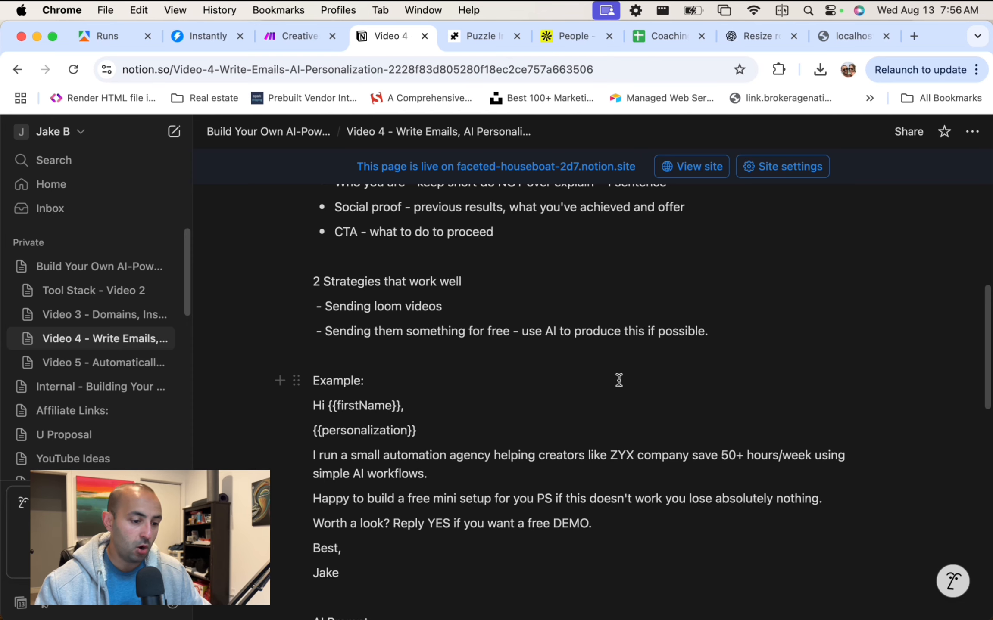
pyautogui.scroll(-8, 619, 380)
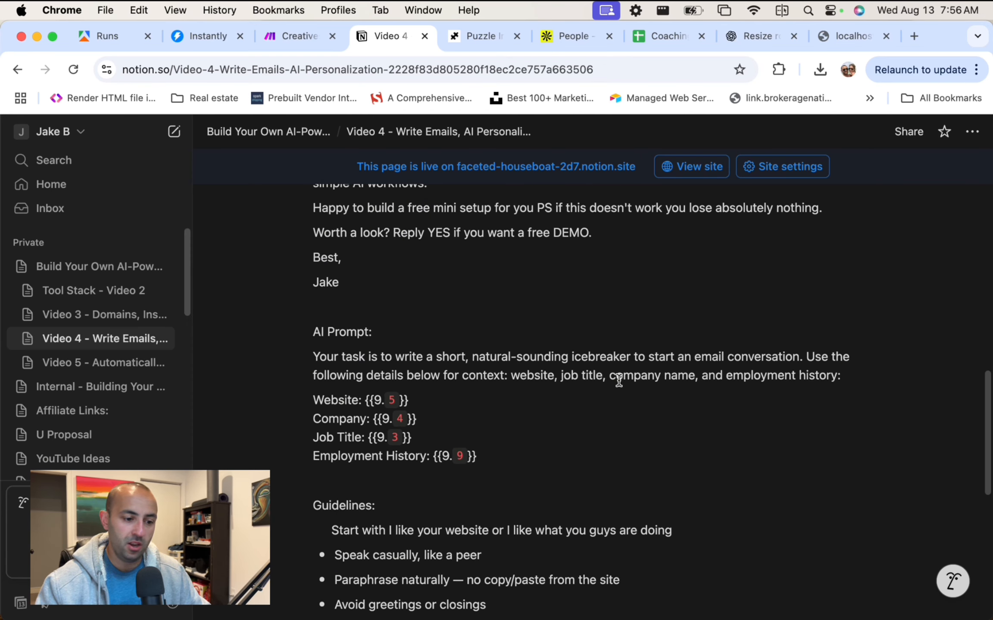
pyautogui.scroll(4, 619, 380)
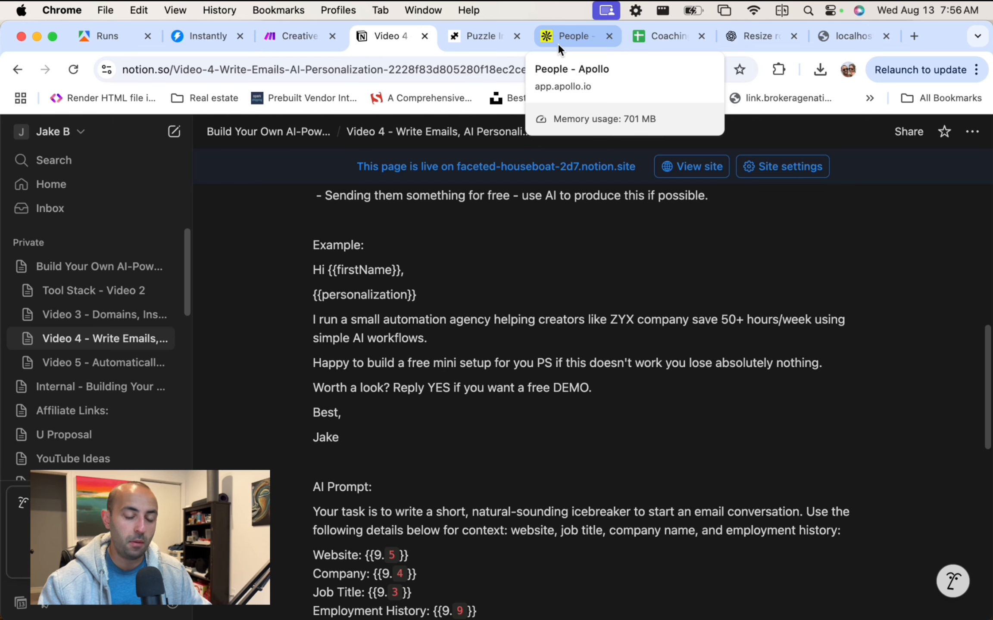
pyautogui.click(199, 34)
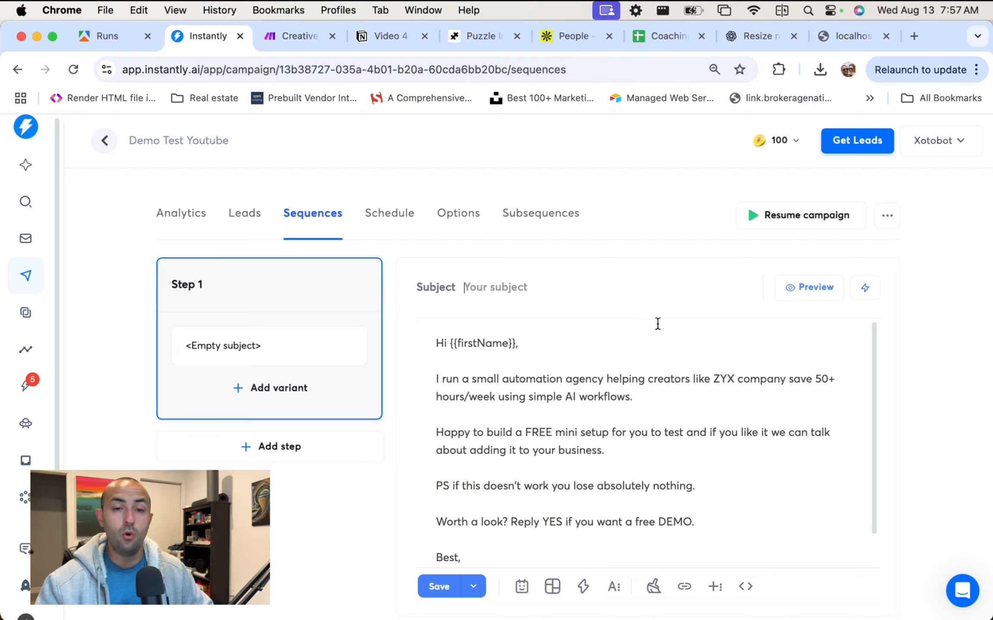
# Review the Step 1 email text, highlighting the full body and then the PS line.
pyautogui.scroll(-1, 611, 383)
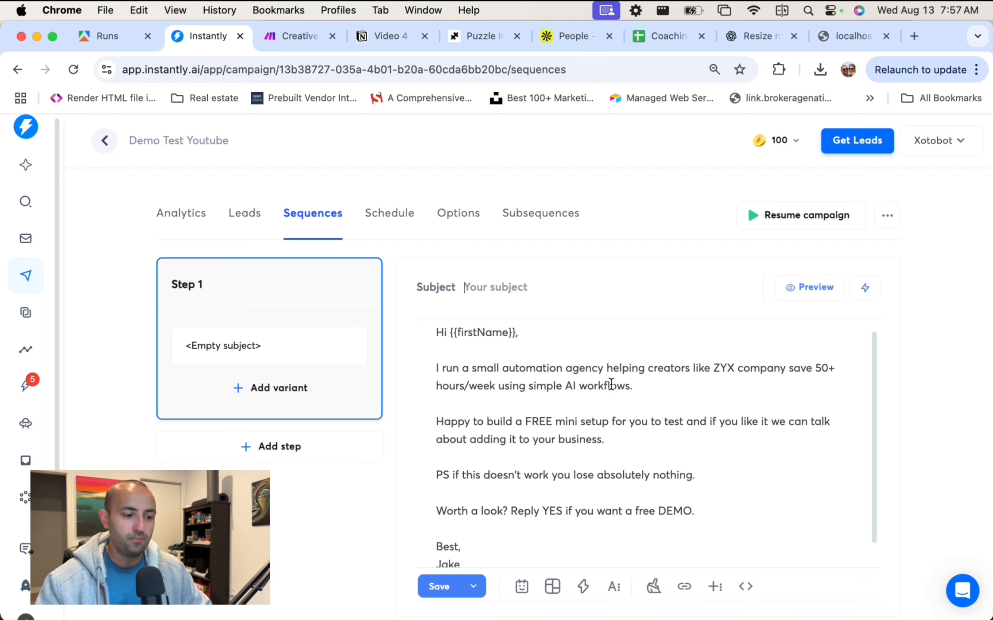
pyautogui.scroll(1, 611, 384)
pyautogui.moveTo(427, 343); pyautogui.dragTo(712, 523)
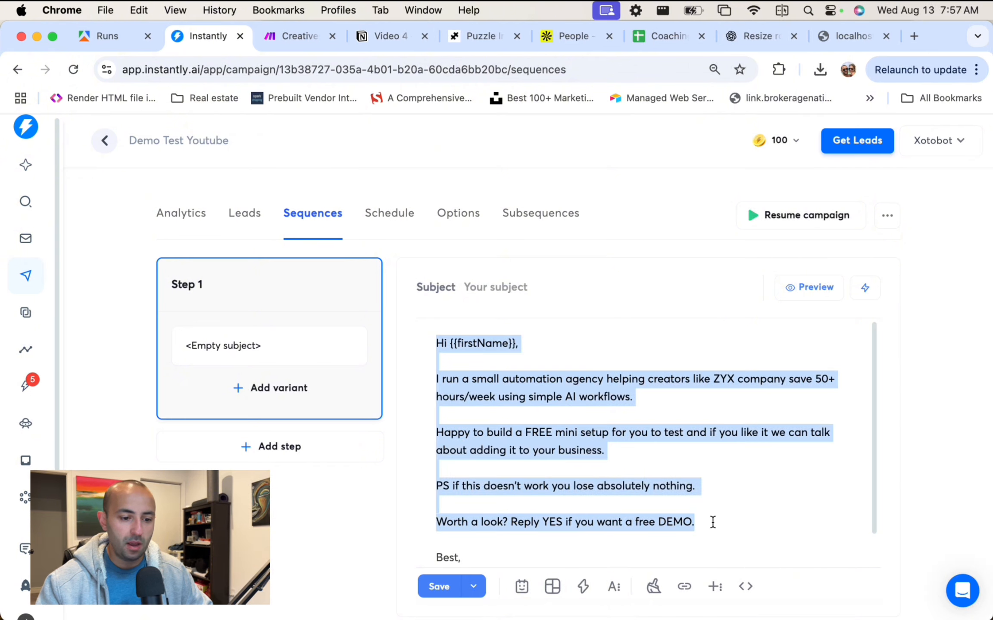
pyautogui.scroll(-3, 717, 517)
pyautogui.click(530, 486)
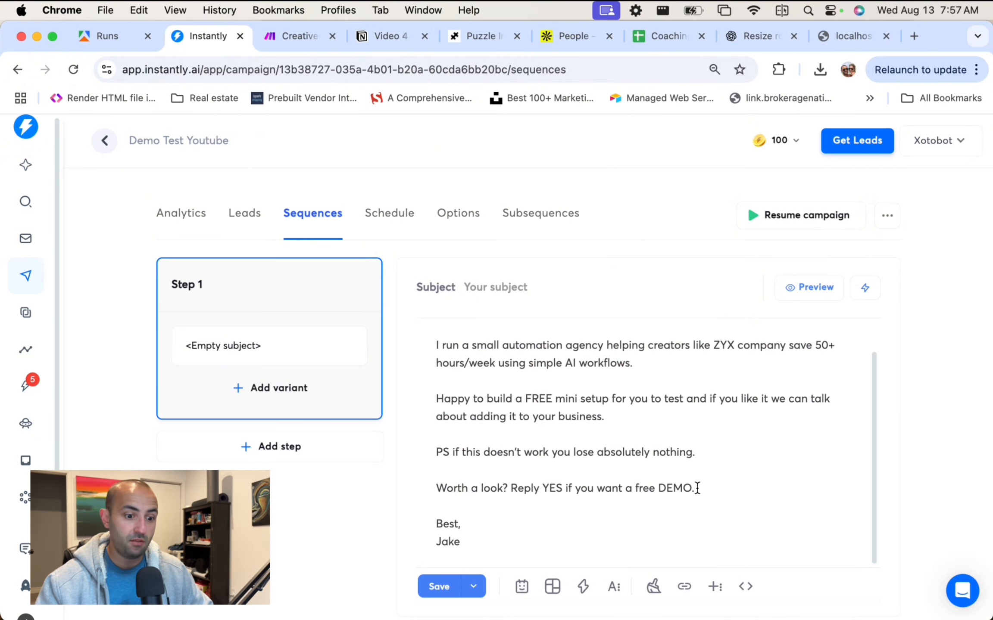
pyautogui.moveTo(428, 448); pyautogui.dragTo(686, 458)
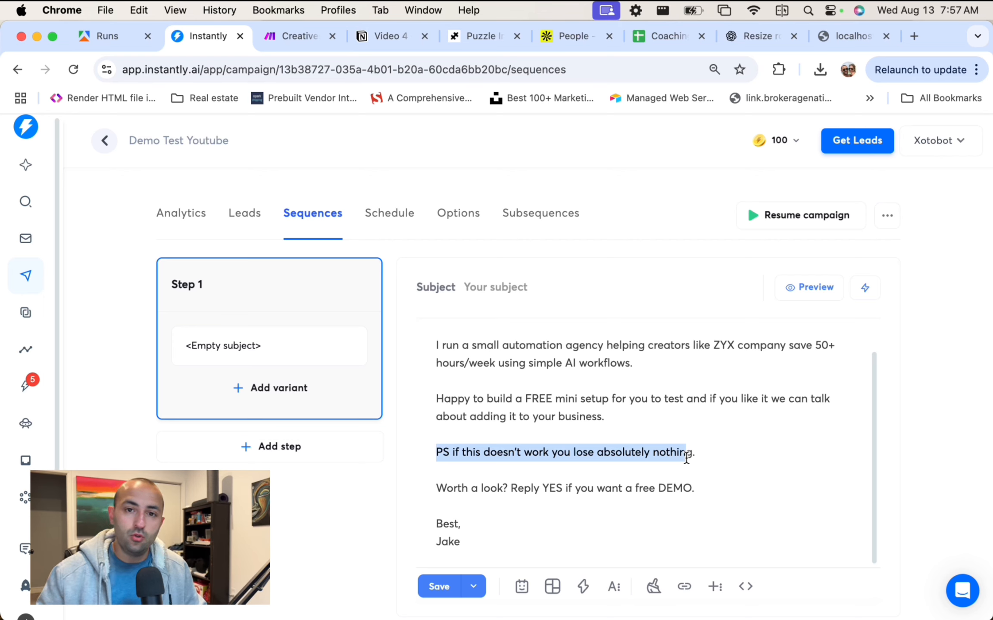
pyautogui.click(652, 428)
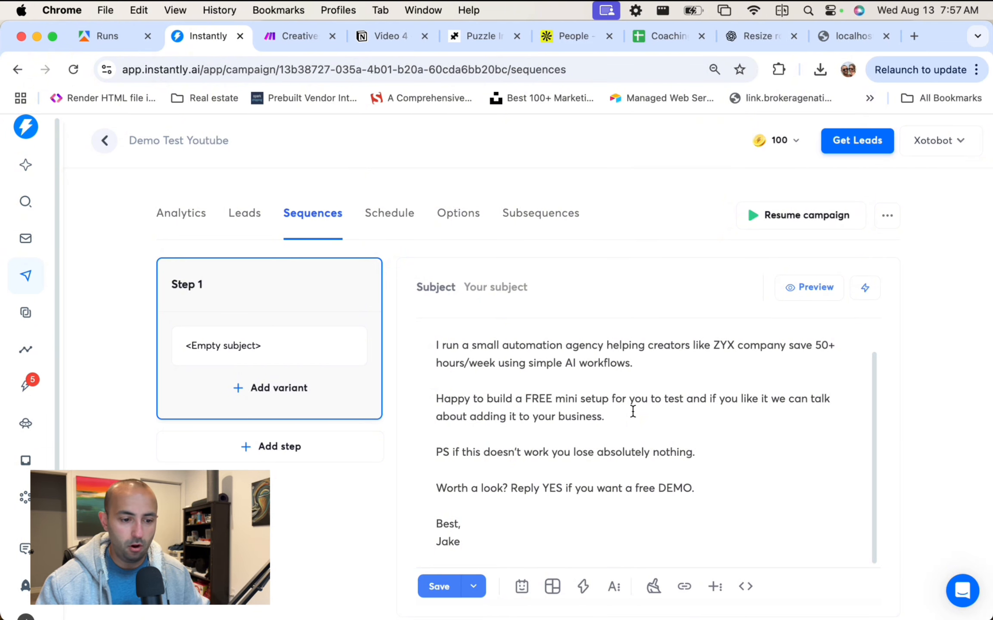
# Touch up the email subject, then select the entire Step 1 email body with Cmd+A.
pyautogui.click(633, 412)
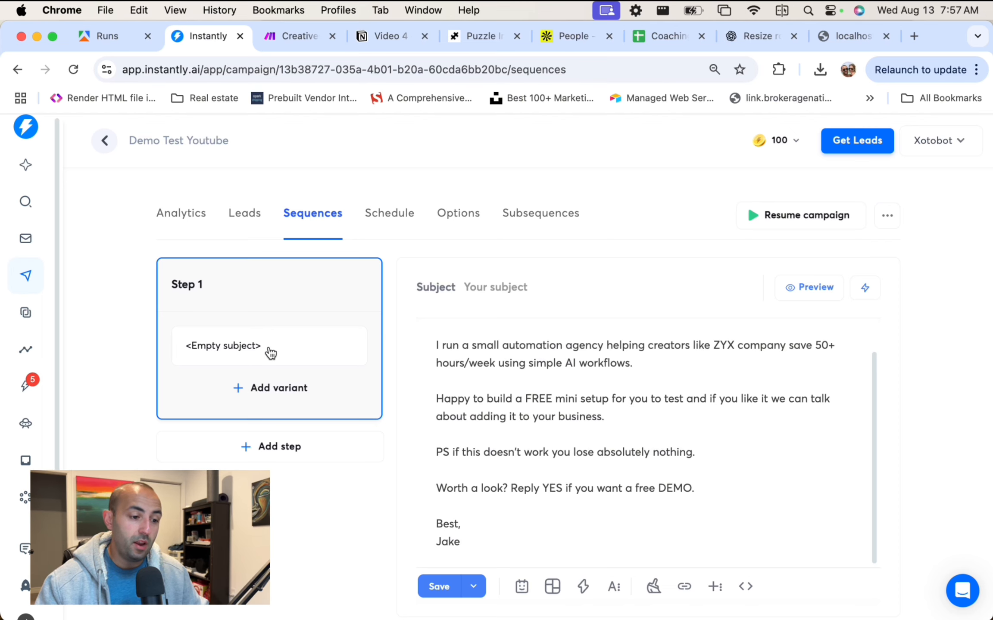
pyautogui.click(537, 286)
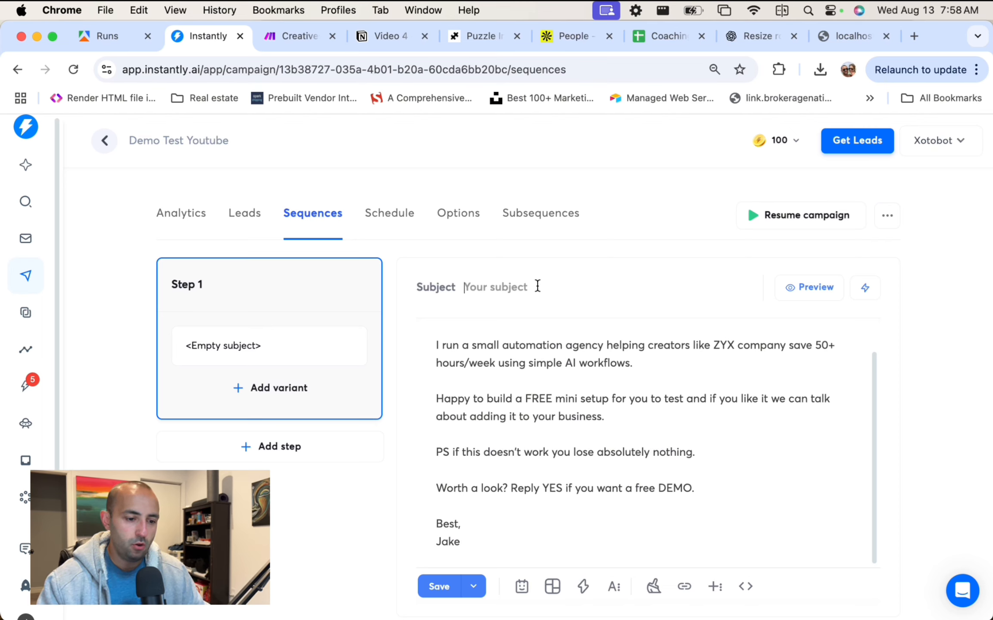
pyautogui.scroll(2, 620, 410)
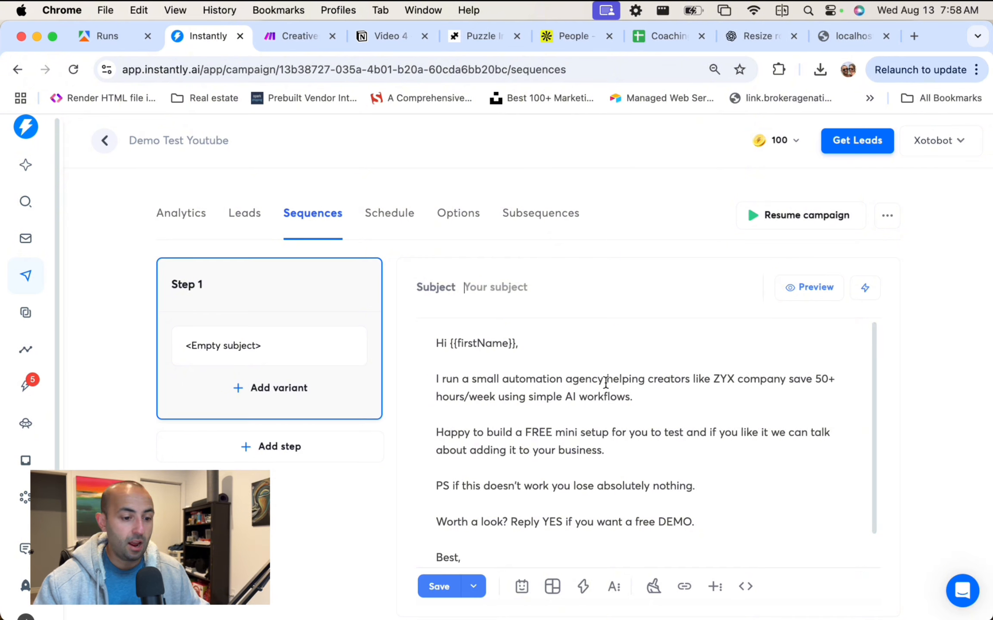
pyautogui.scroll(-2, 603, 380)
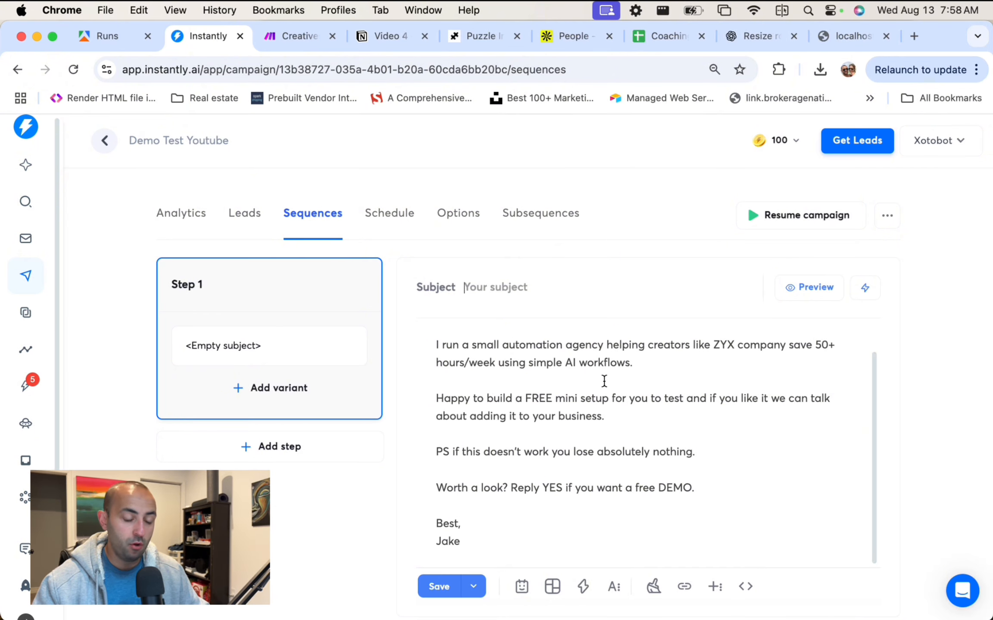
pyautogui.scroll(2, 602, 381)
pyautogui.click(606, 414)
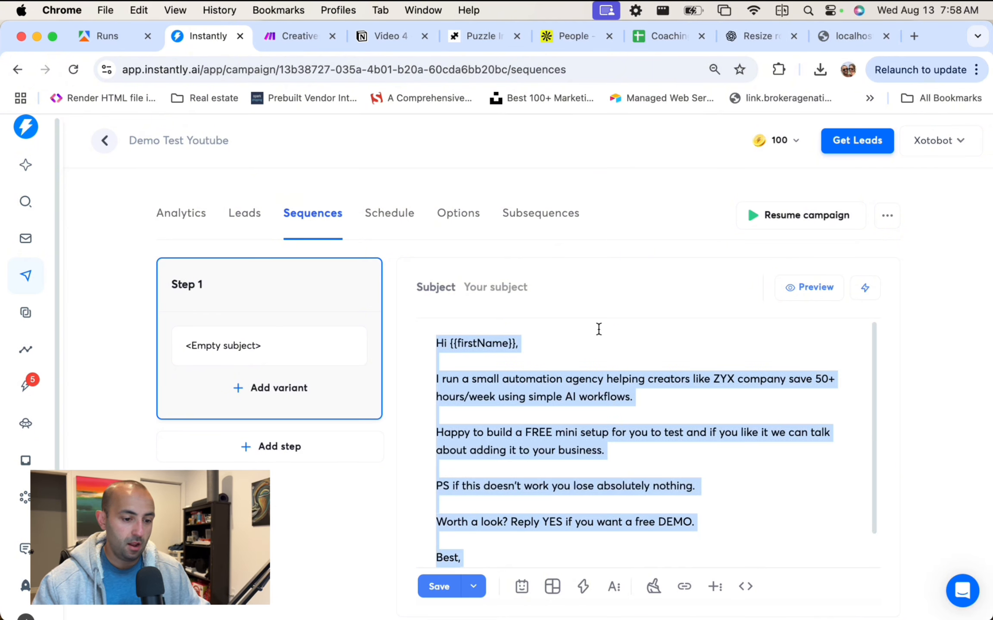
pyautogui.press('super+a')
# Send ChatGPT 'Write me a 5 step follow up sequence for this email. make it high converting' with the cold email pasted.
pyautogui.click(859, 37)
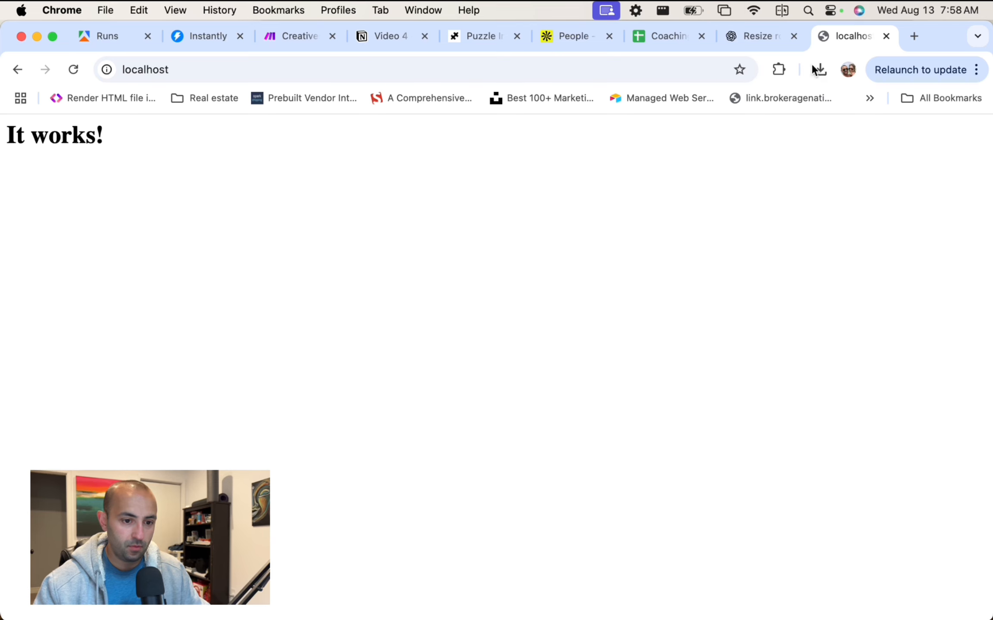
pyautogui.click(751, 37)
pyautogui.scroll(-5, 584, 293)
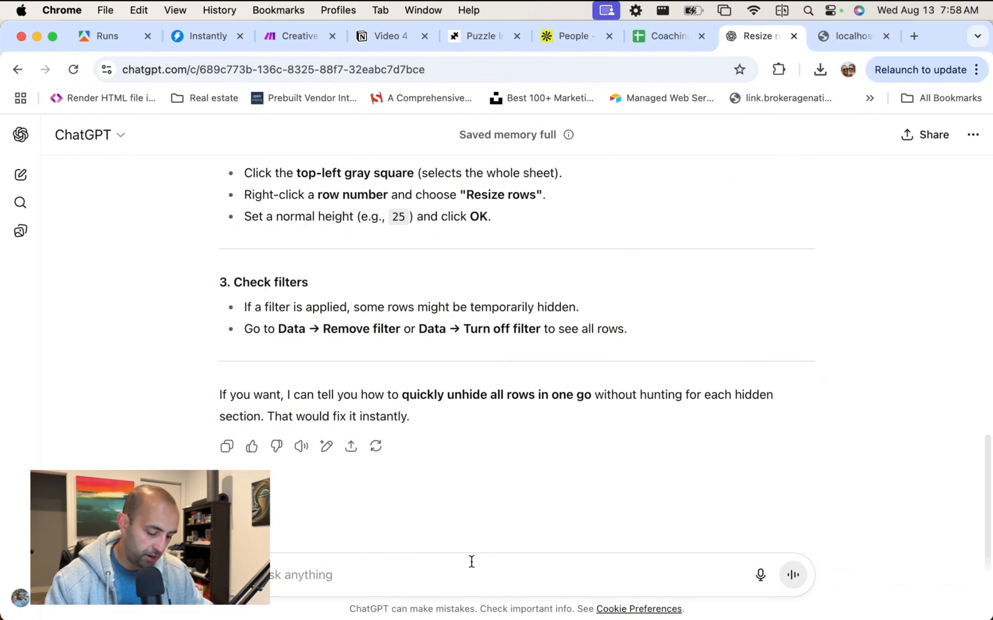
pyautogui.write('Write me a')
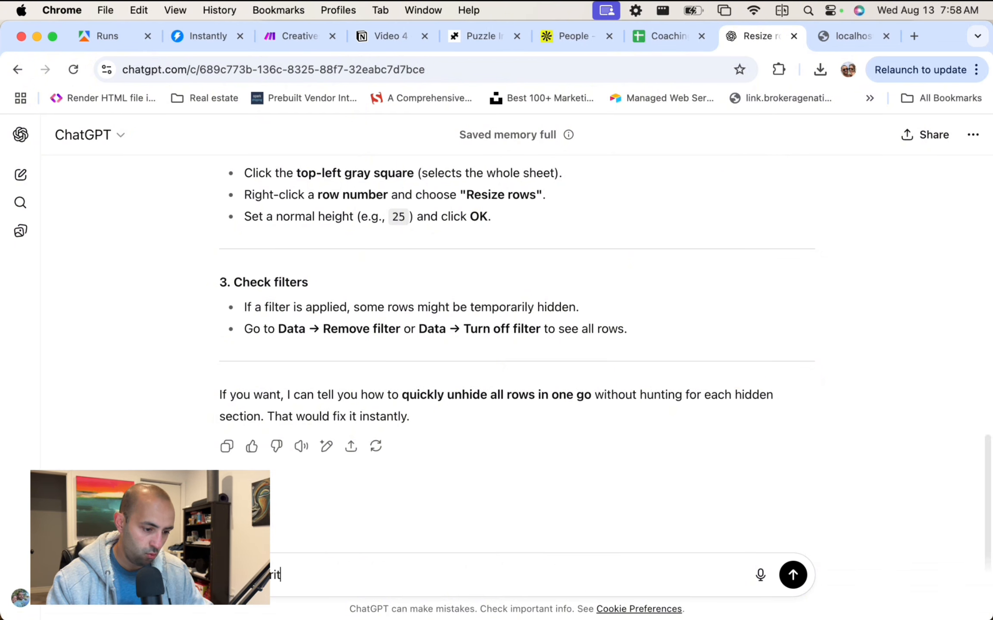
pyautogui.write(' 3 step ')
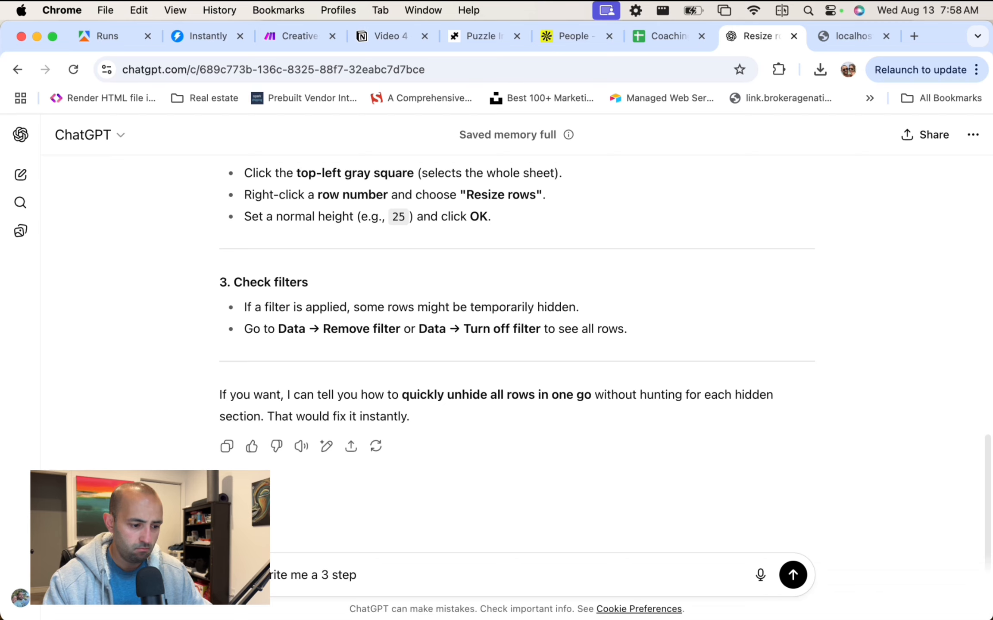
pyautogui.write('follow up')
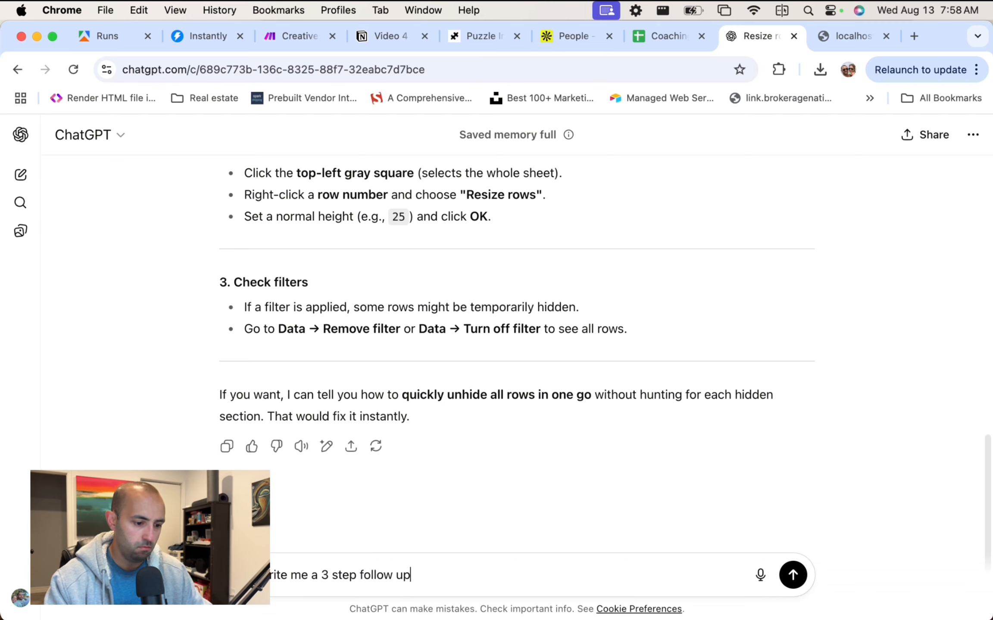
pyautogui.click(326, 574)
pyautogui.press('BackSpace')
pyautogui.write('4')
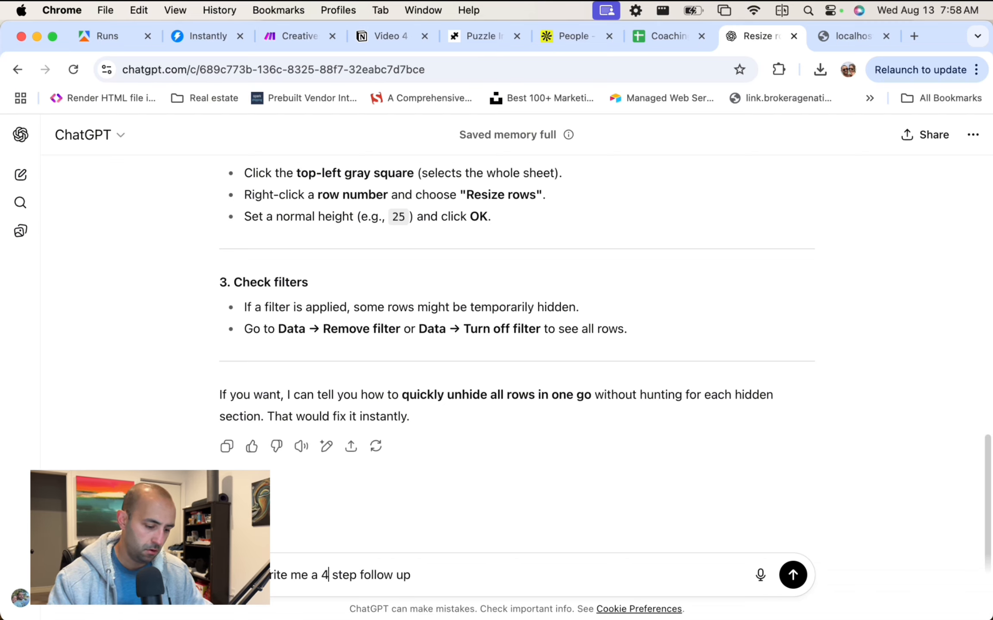
pyautogui.press('BackSpace')
pyautogui.write('5')
pyautogui.click(411, 575)
pyautogui.write('seq')
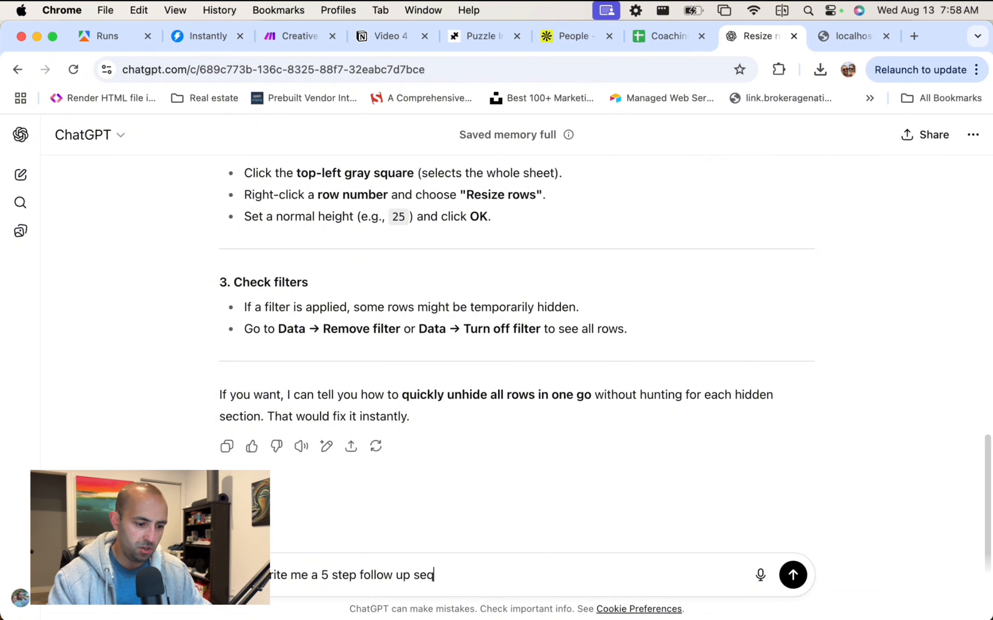
pyautogui.write('uence for ')
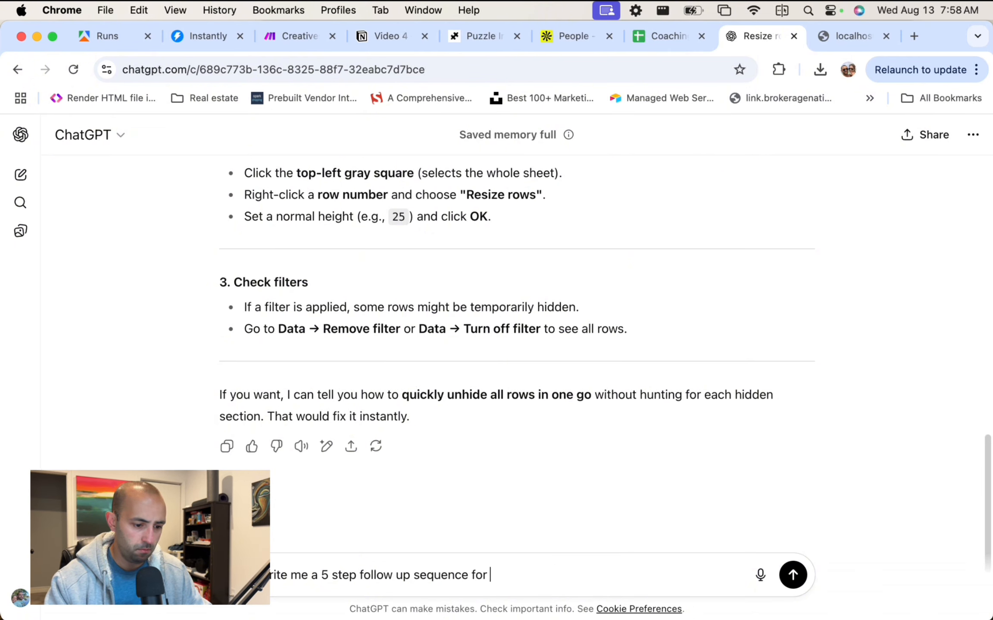
pyautogui.write('this email. ')
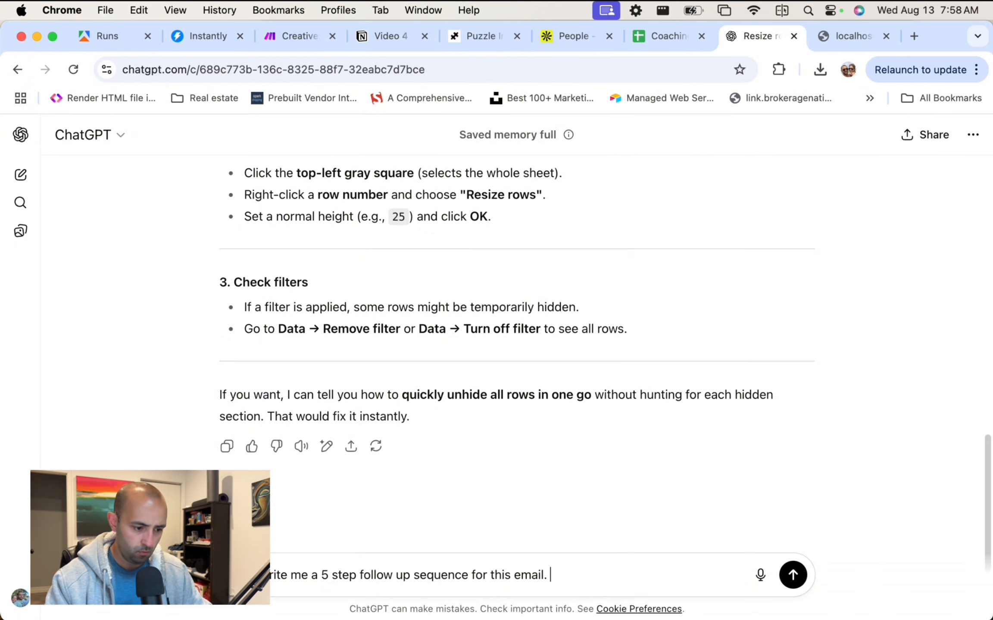
pyautogui.write('make it high')
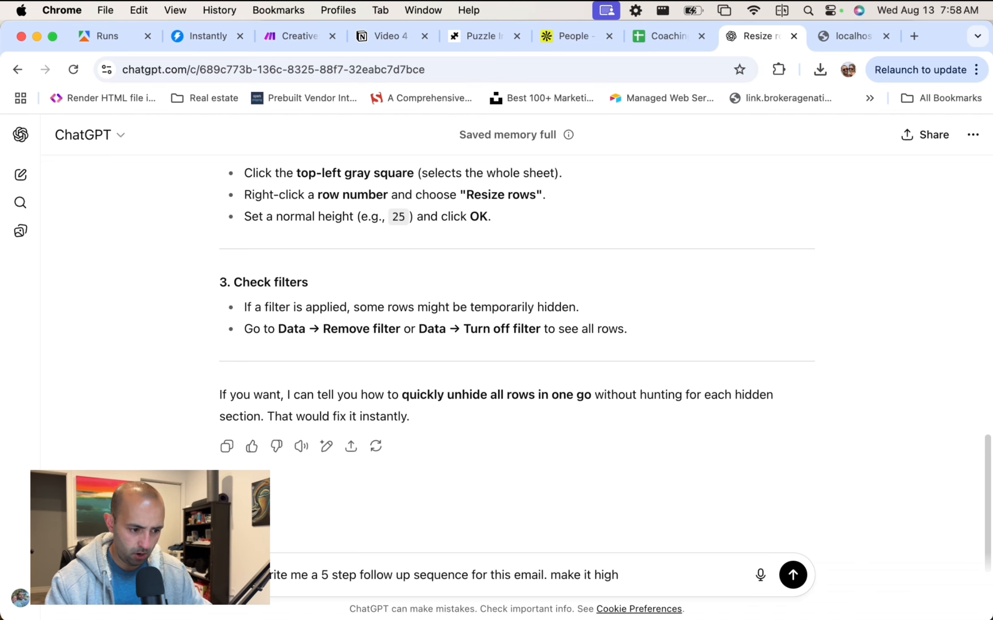
pyautogui.write(' conve')
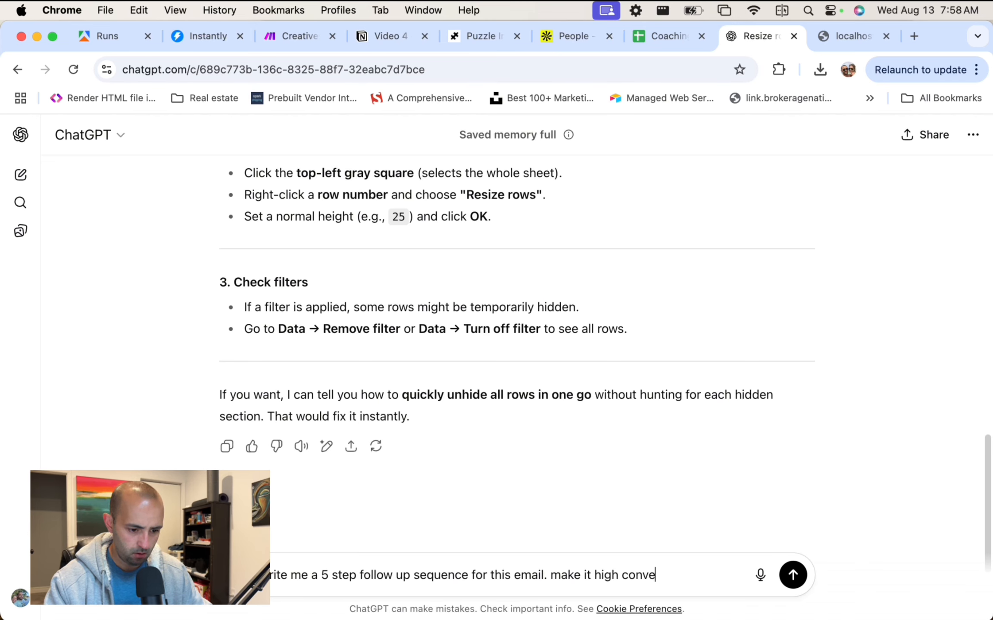
pyautogui.write('rting "')
pyautogui.press('super+v')
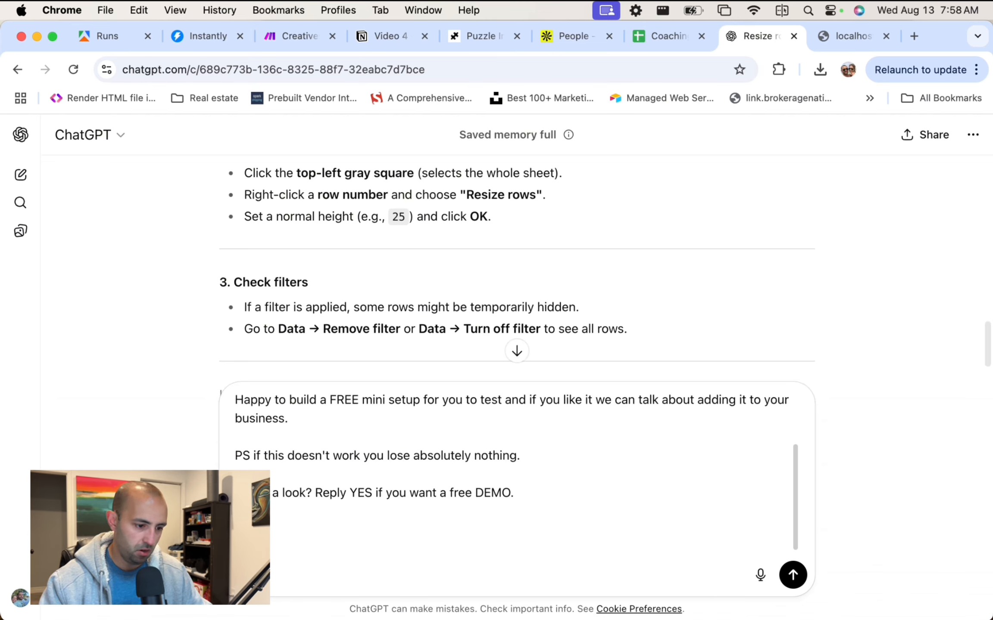
pyautogui.press('Return')
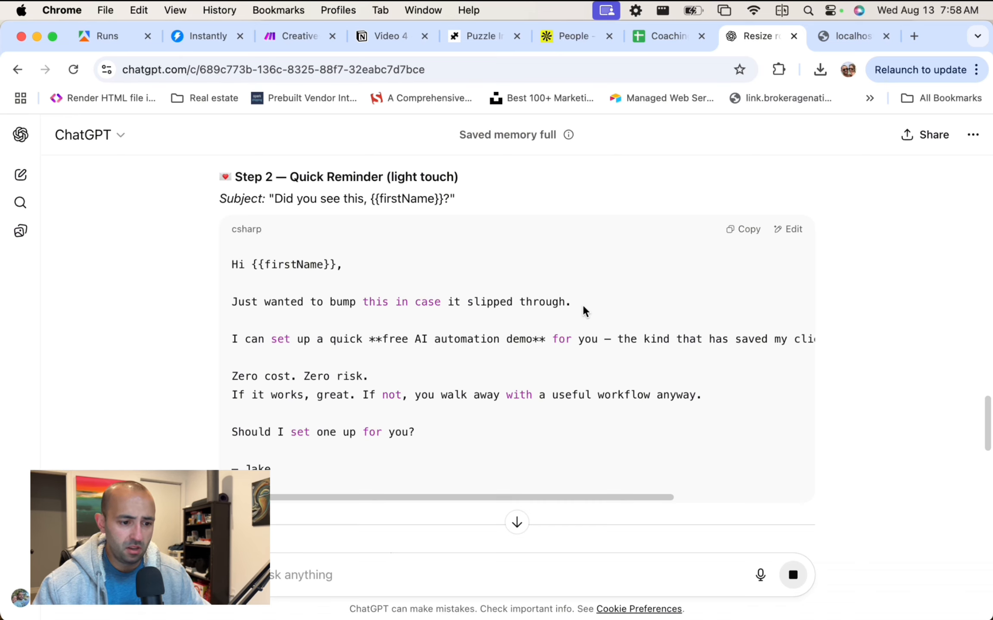
# Add Step 2 to the sequence and paste ChatGPT's quick-reminder follow-up email into its body.
pyautogui.click(742, 220)
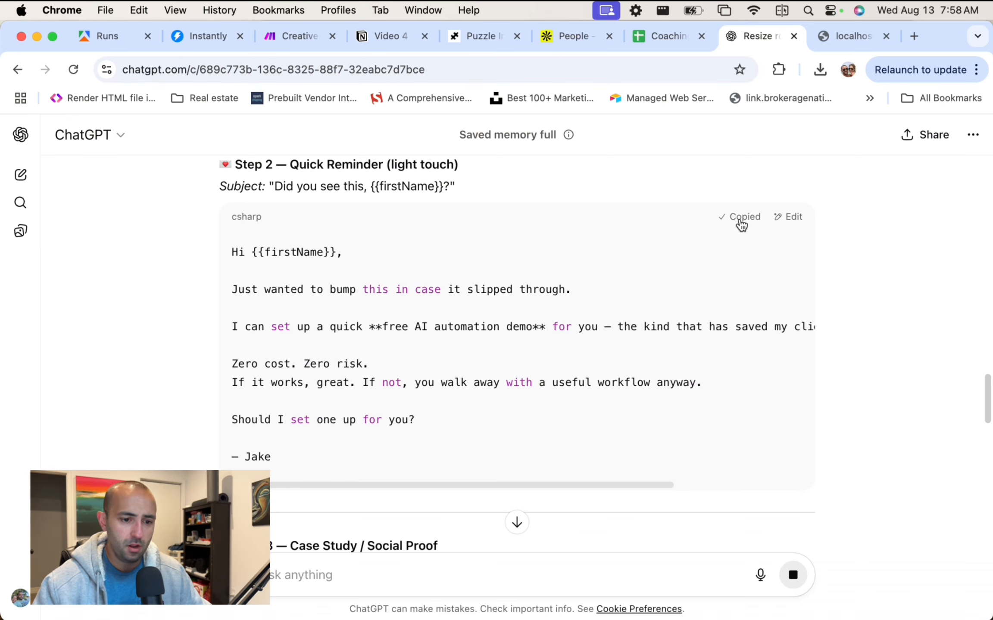
pyautogui.click(205, 36)
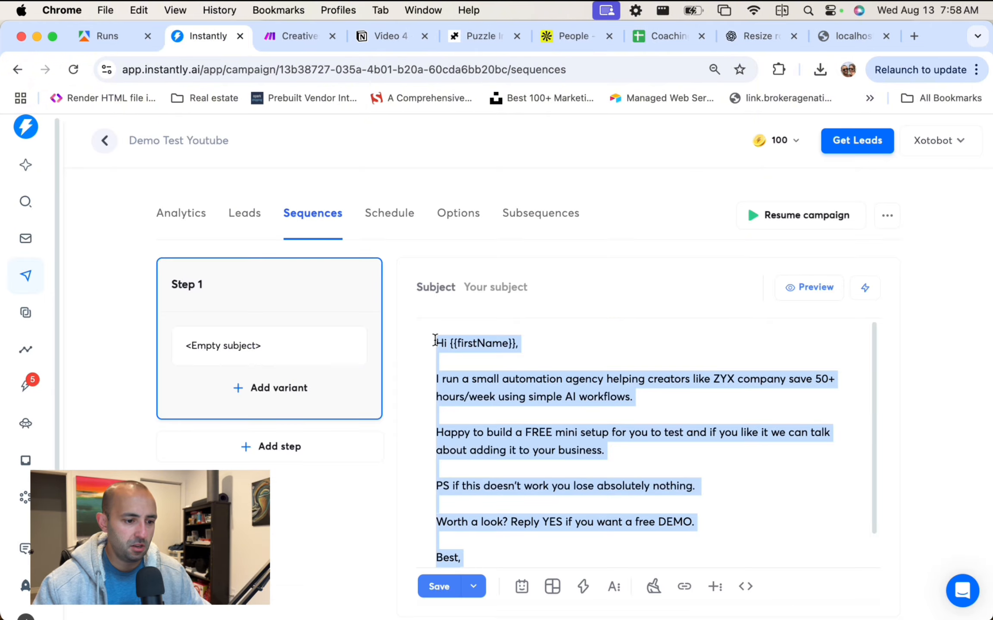
pyautogui.click(297, 460)
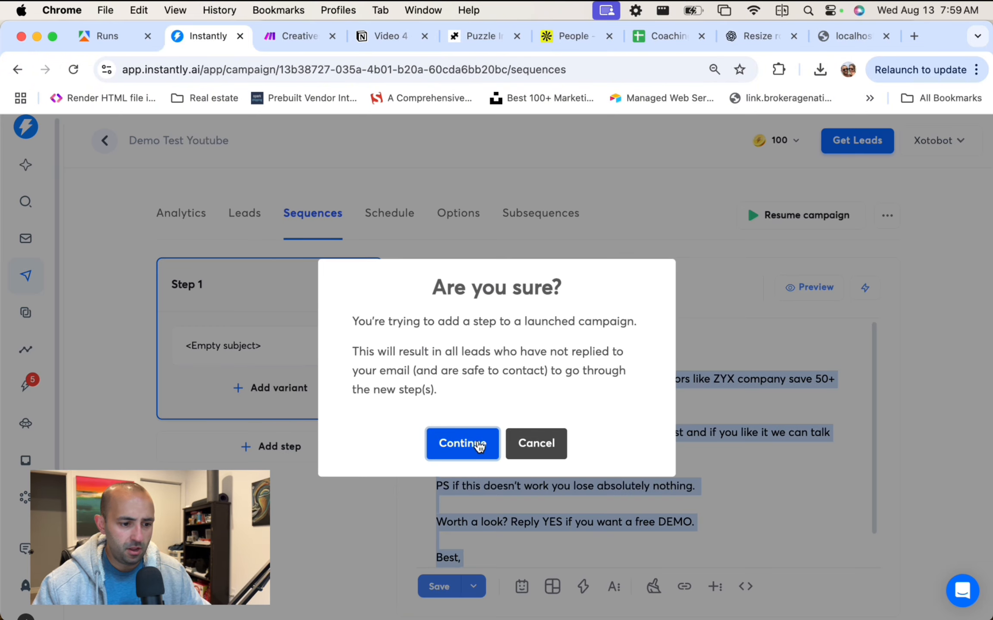
pyautogui.click(478, 446)
pyautogui.click(547, 392)
pyautogui.press('super+v')
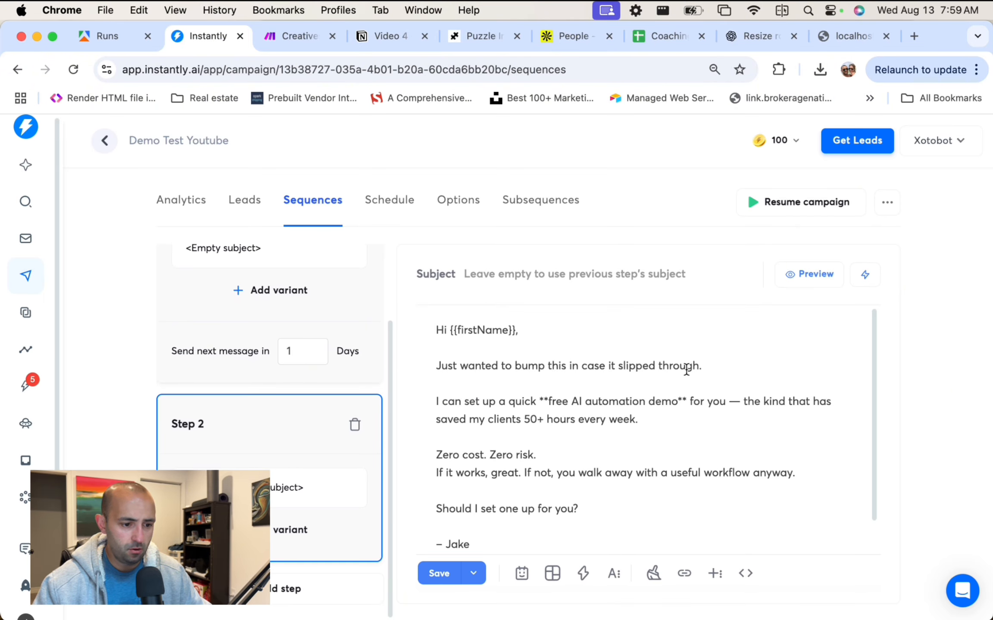
pyautogui.scroll(-2, 625, 377)
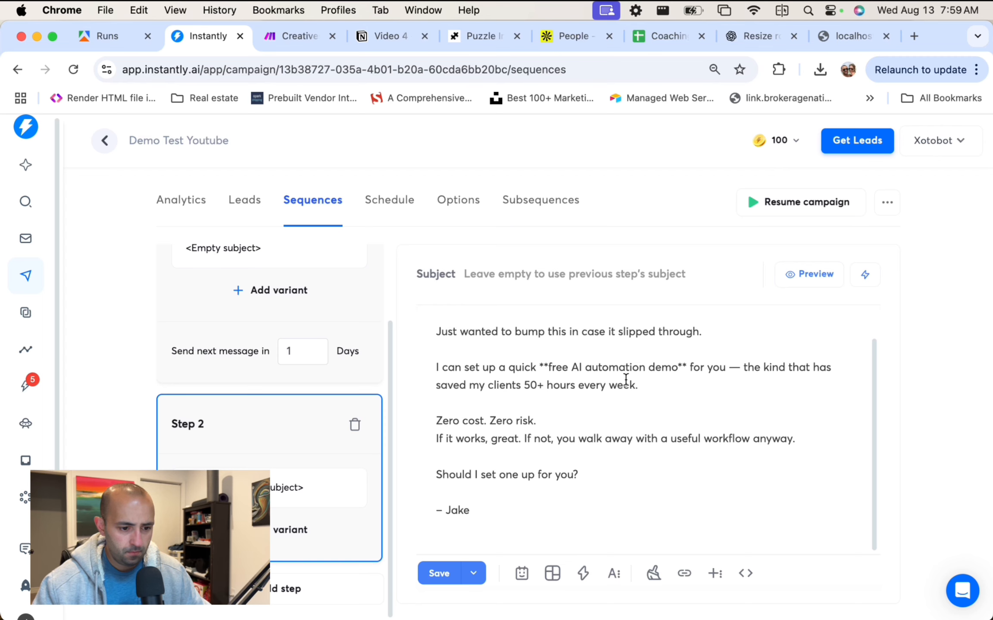
pyautogui.click(561, 456)
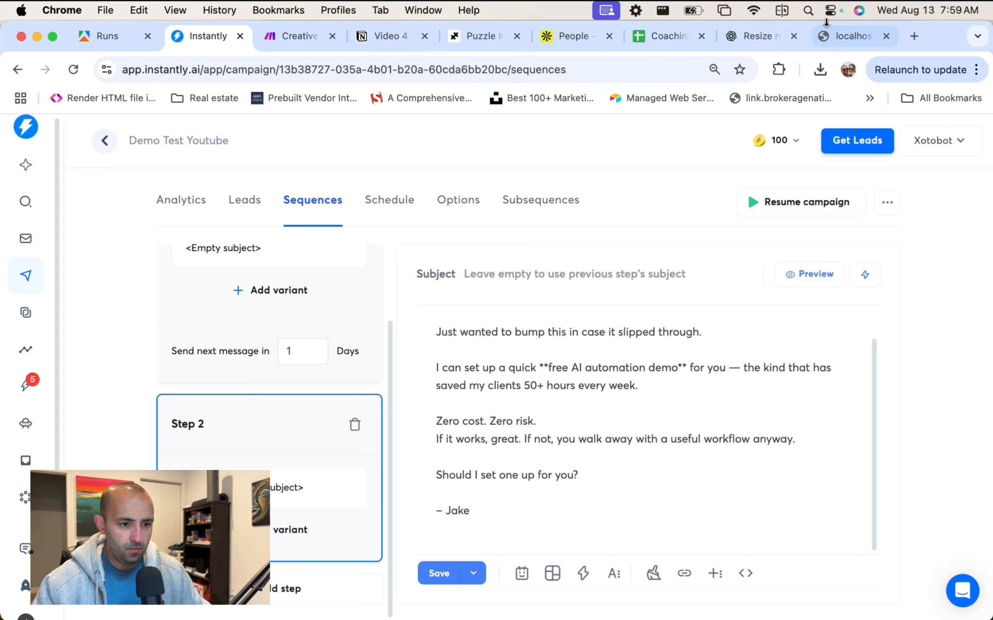
# Copy the Step 3 case-study email from the ChatGPT draft.
pyautogui.click(759, 37)
pyautogui.scroll(-5, 564, 254)
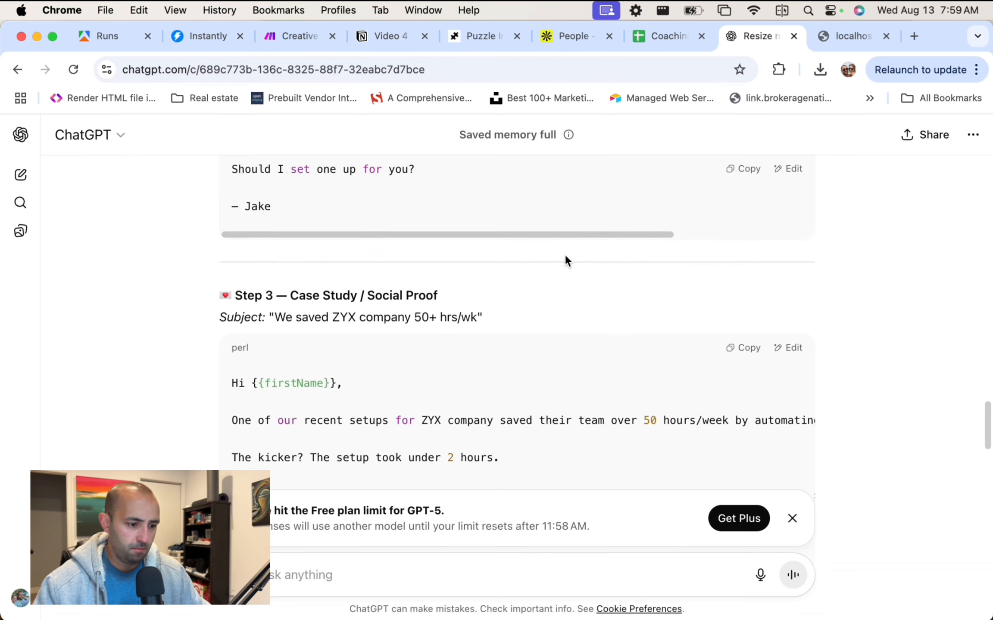
pyautogui.click(742, 211)
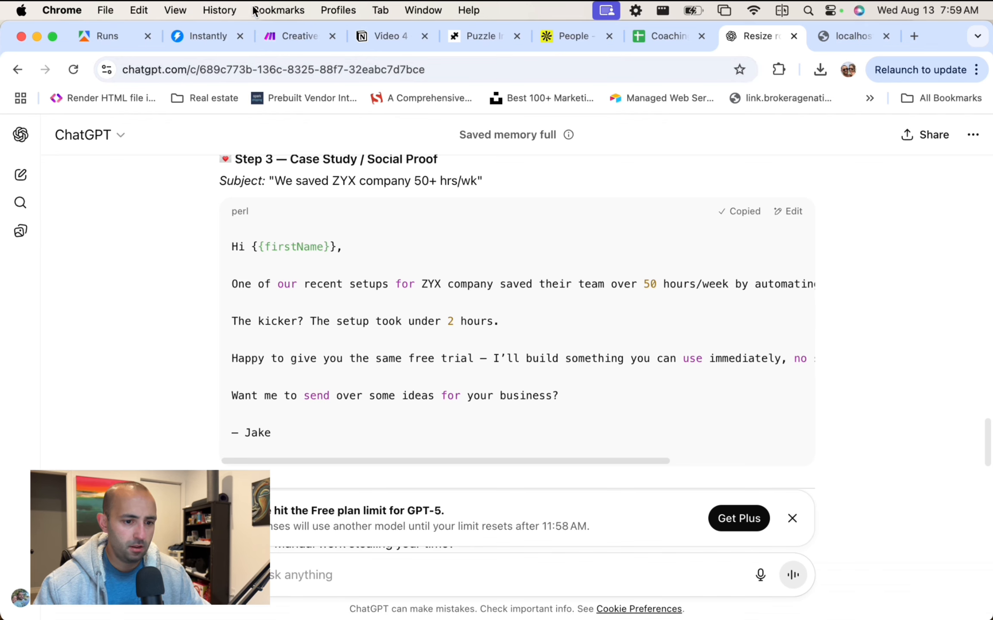
pyautogui.click(218, 36)
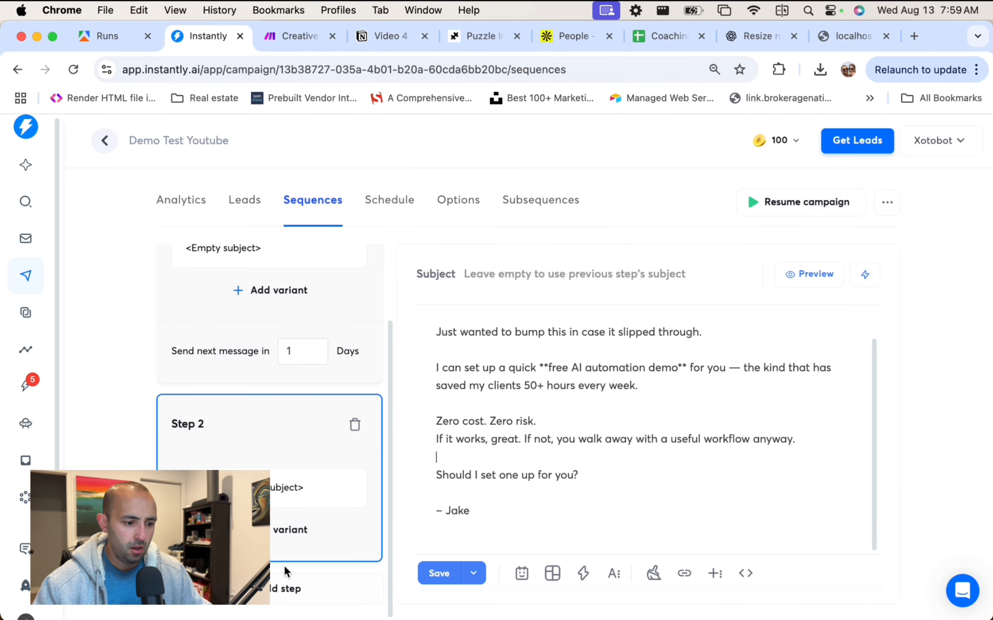
# Add Step 3 with the pasted case-study email and check its 50 hours/week, under-2-hour setup and free-trial lines.
pyautogui.click(286, 599)
pyautogui.click(467, 390)
pyautogui.press('super+v')
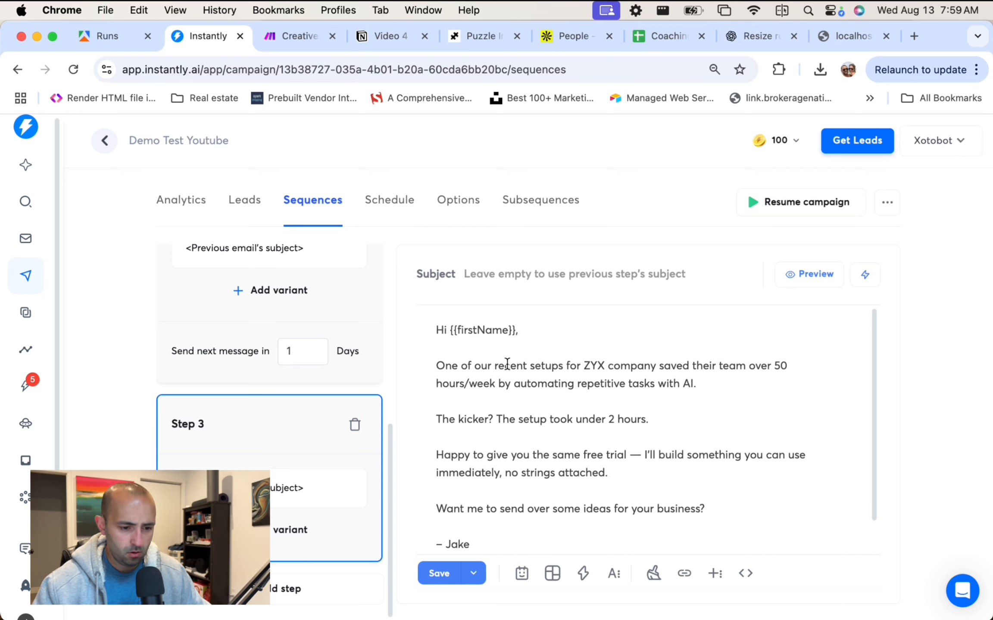
pyautogui.moveTo(755, 366); pyautogui.dragTo(814, 392)
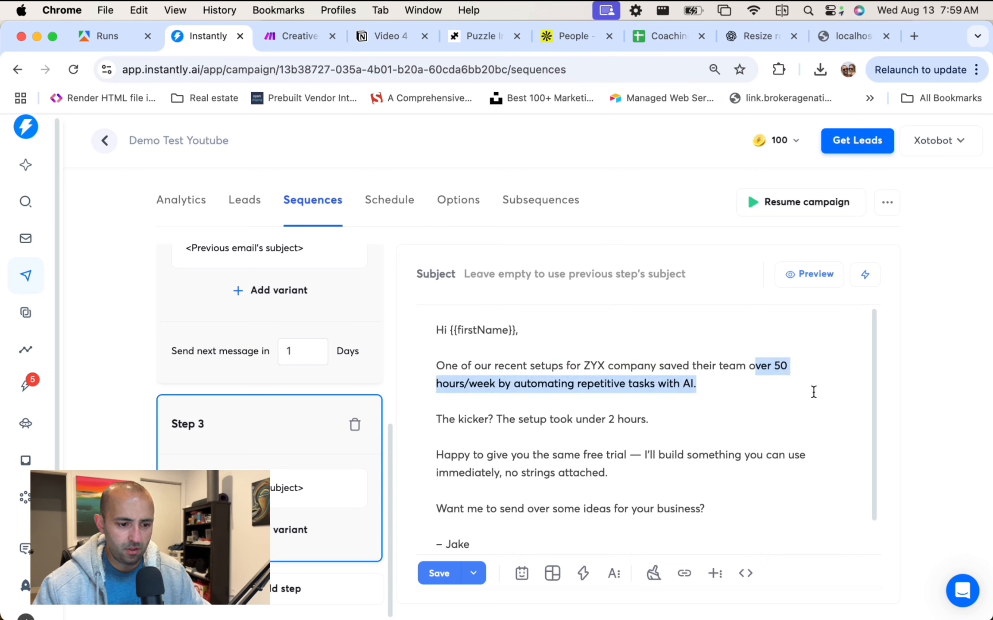
pyautogui.scroll(-2, 619, 378)
pyautogui.moveTo(489, 392); pyautogui.dragTo(667, 394)
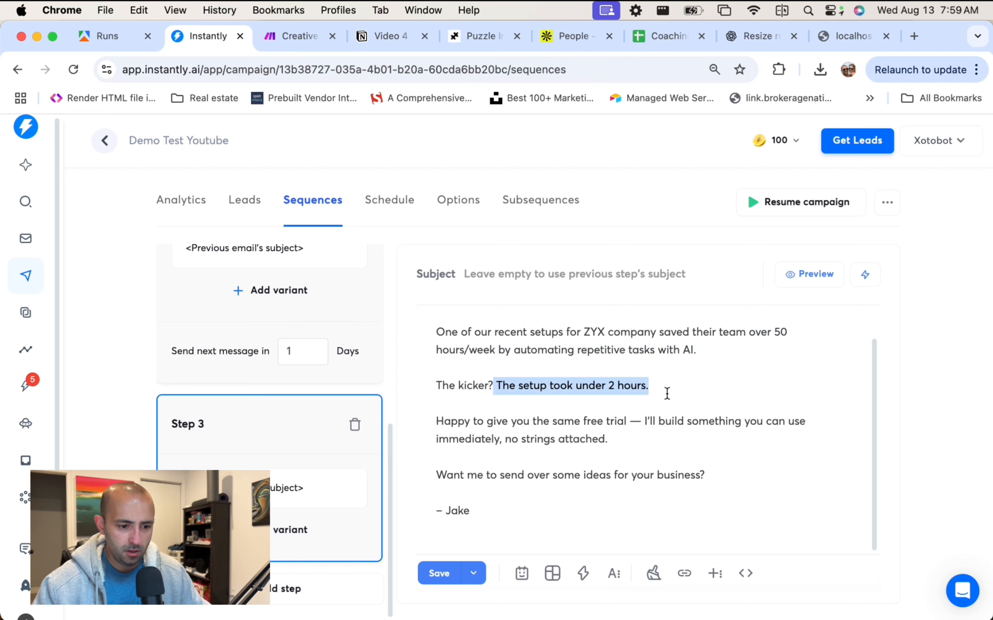
pyautogui.moveTo(458, 423); pyautogui.dragTo(701, 444)
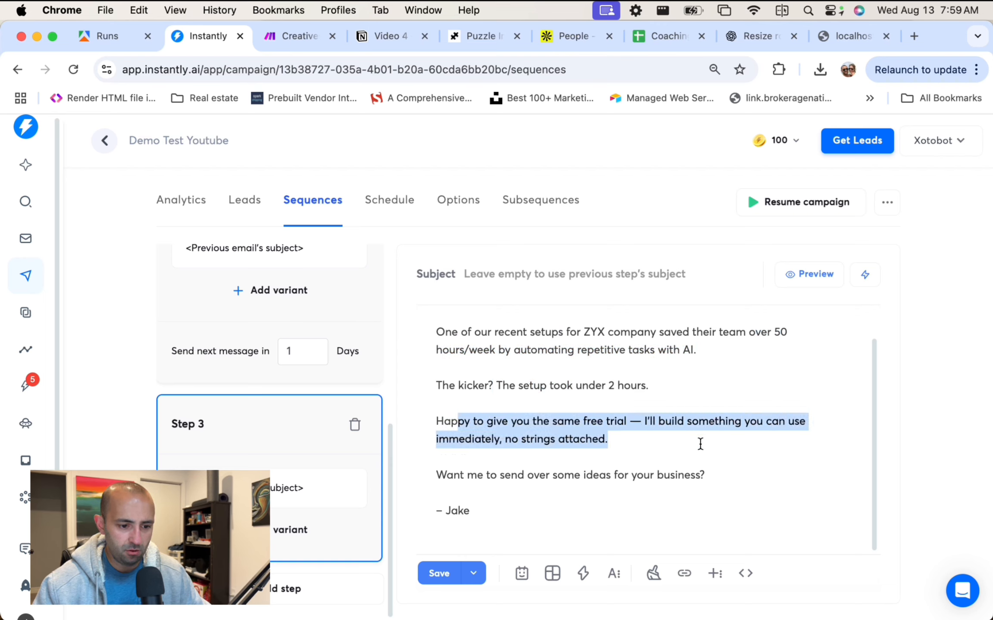
pyautogui.click(673, 438)
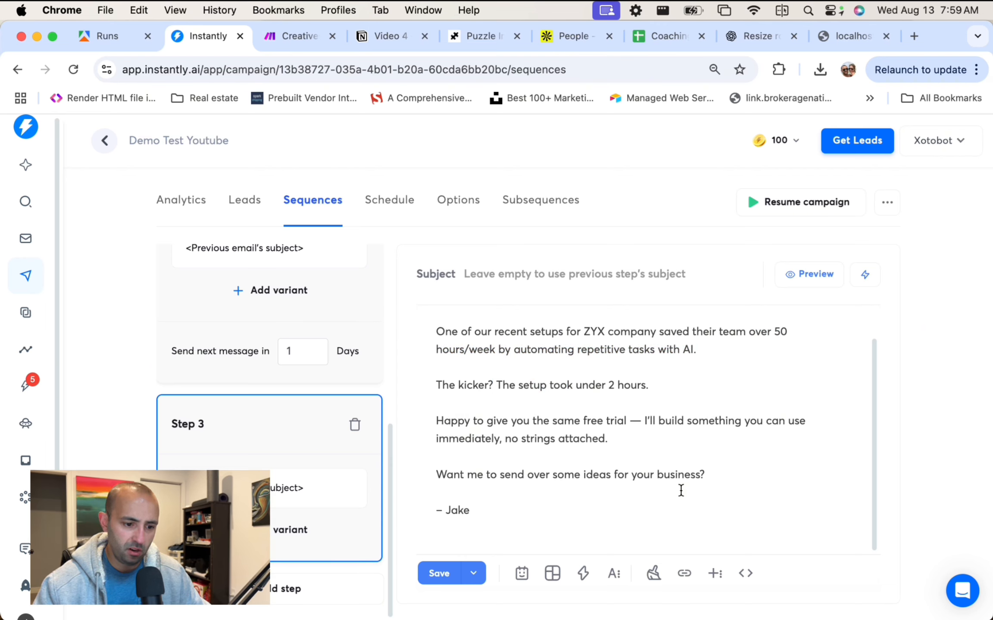
# Copy the Step 4 email from the ChatGPT draft.
pyautogui.click(750, 36)
pyautogui.scroll(-10, 808, 352)
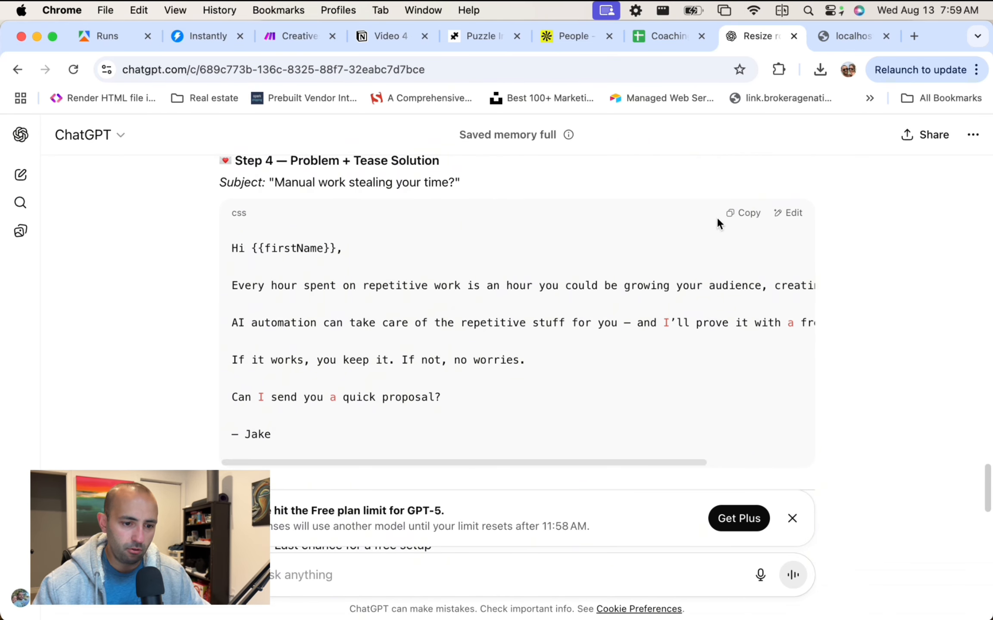
pyautogui.click(737, 213)
# Add Step 4 holding the pasted repetitive-work follow-up email, with subject 'RE:'.
pyautogui.click(202, 36)
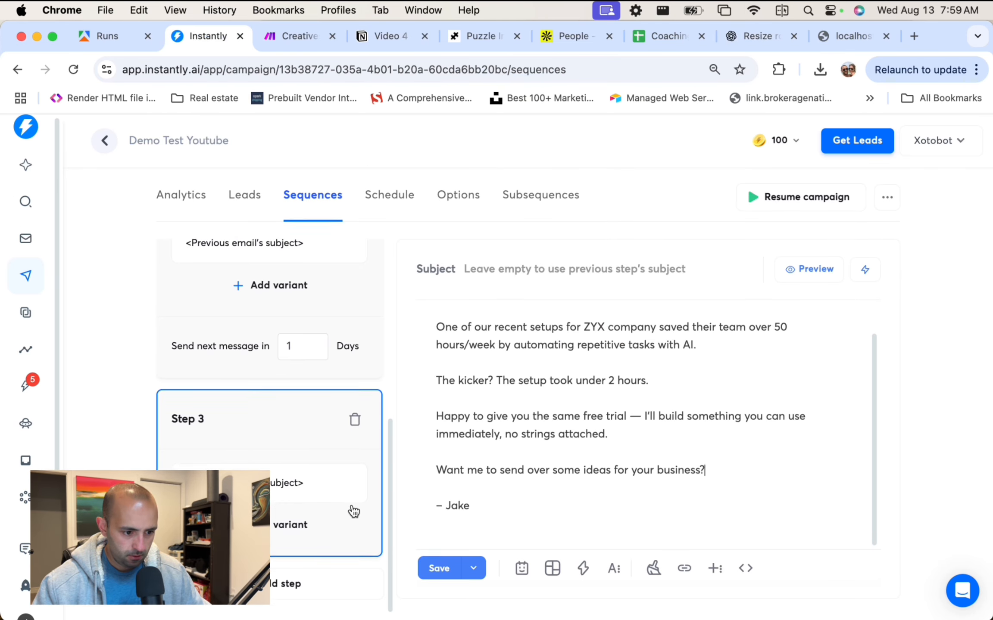
pyautogui.click(303, 585)
pyautogui.click(573, 437)
pyautogui.press('super+v')
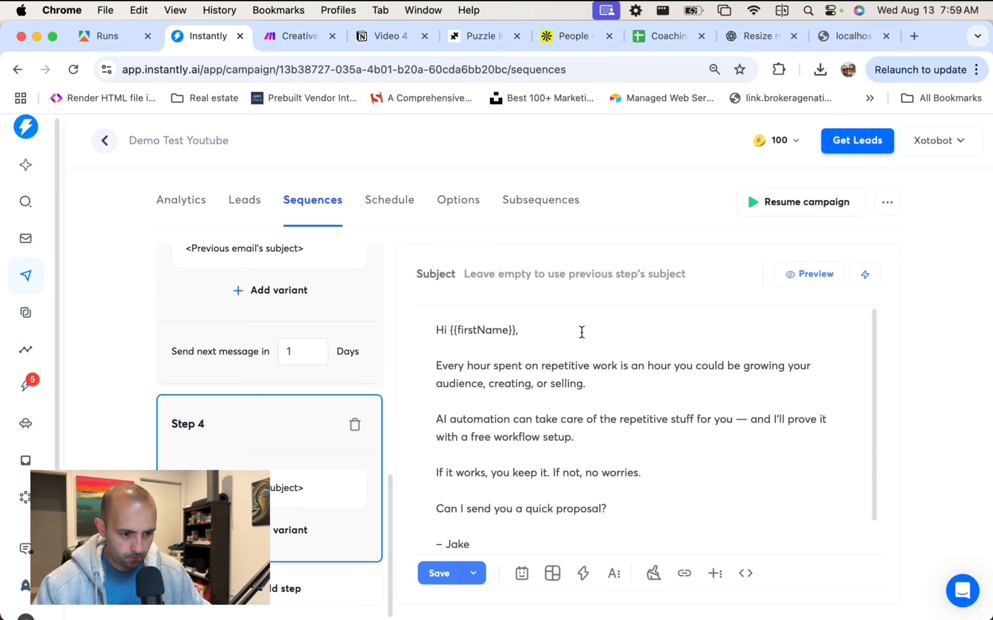
pyautogui.click(595, 267)
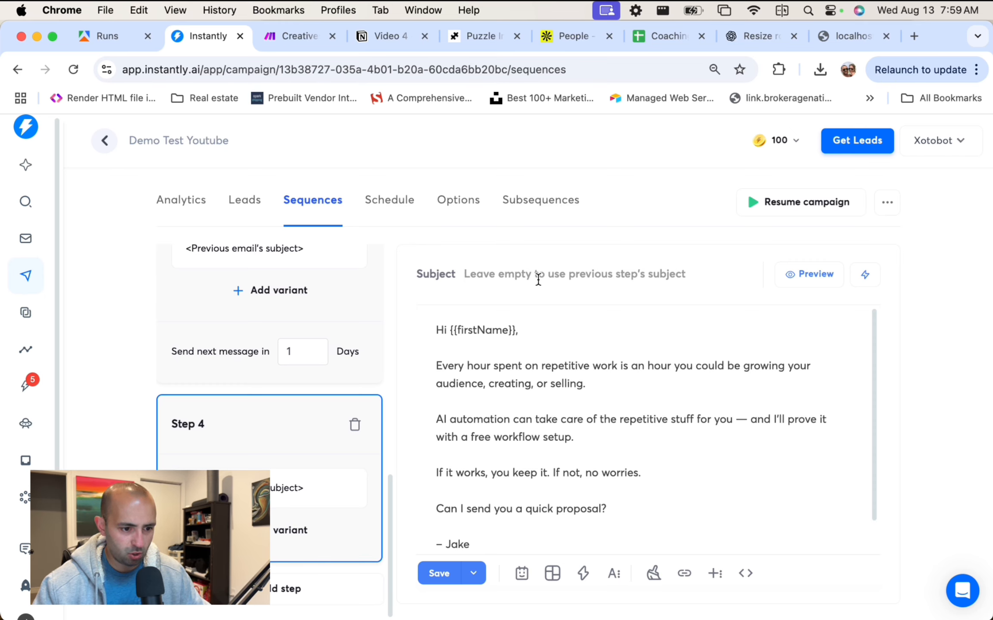
pyautogui.write('RE:')
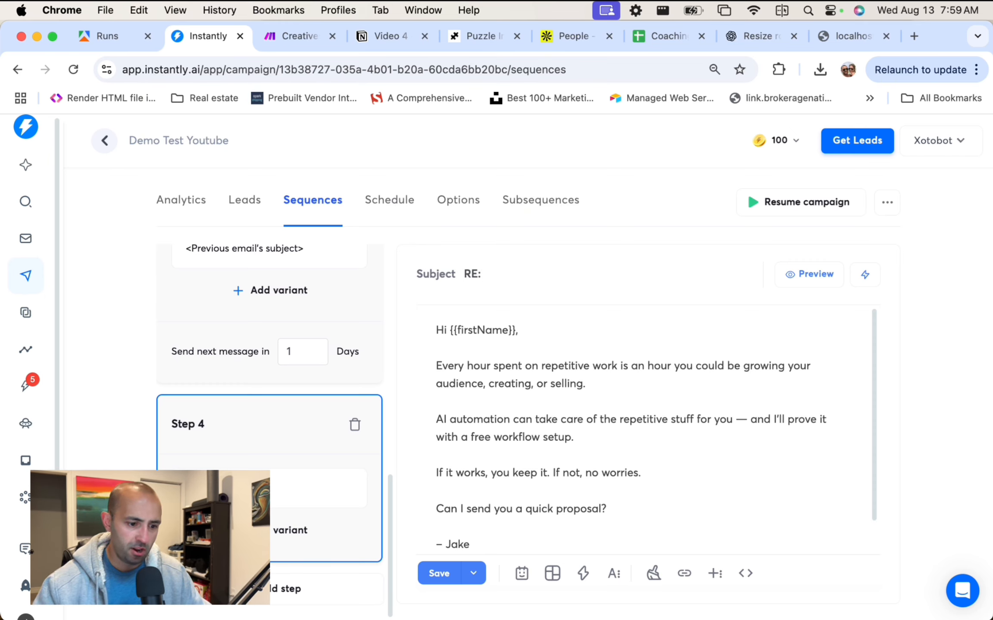
pyautogui.scroll(-2, 586, 393)
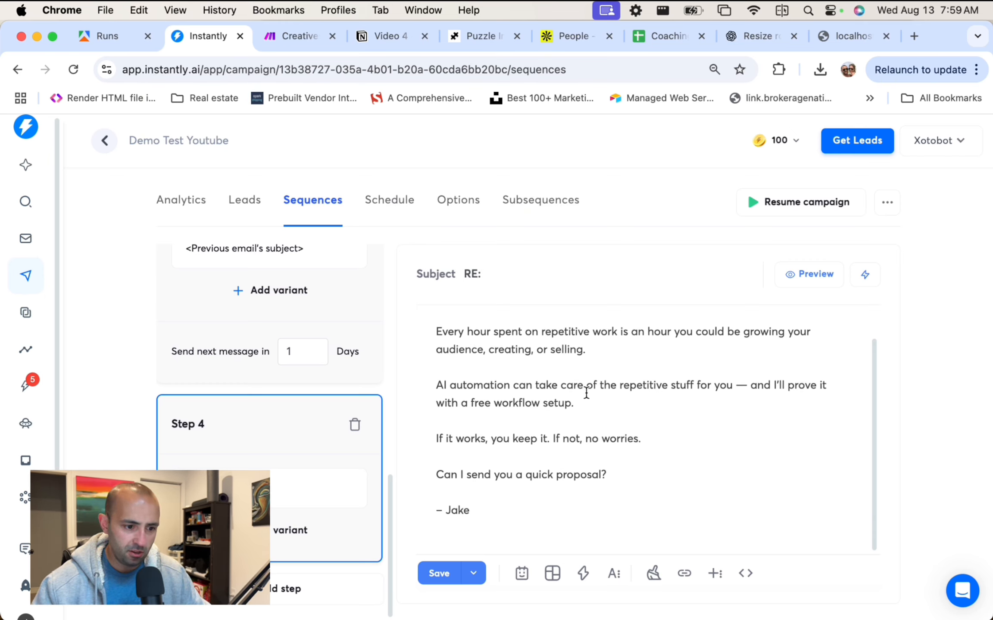
pyautogui.click(628, 335)
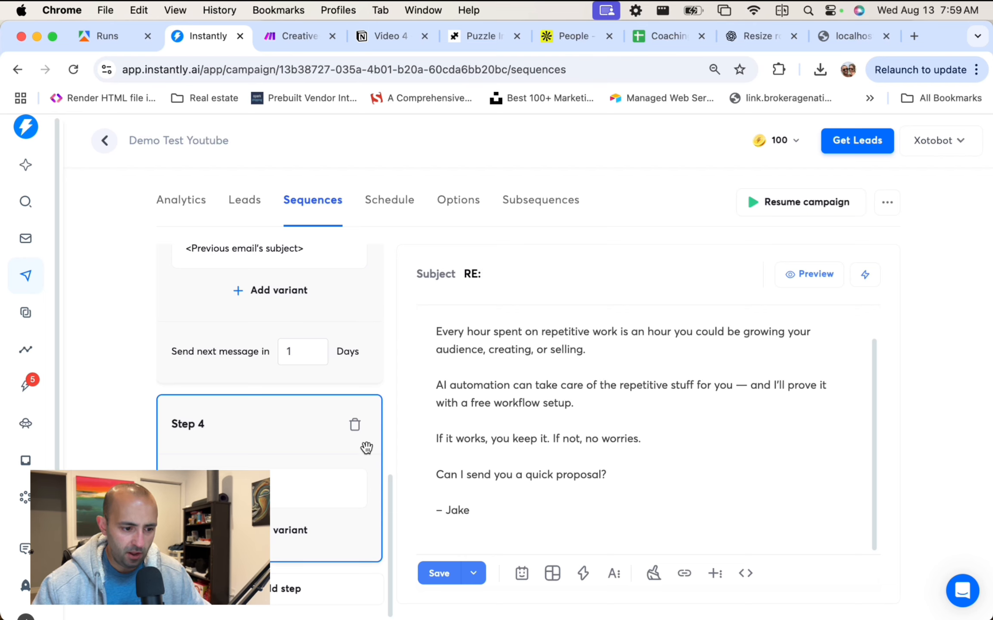
# Scroll back up the steps list and bring up Step 1's email.
pyautogui.scroll(3, 366, 448)
pyautogui.scroll(2, 512, 394)
pyautogui.scroll(5, 306, 389)
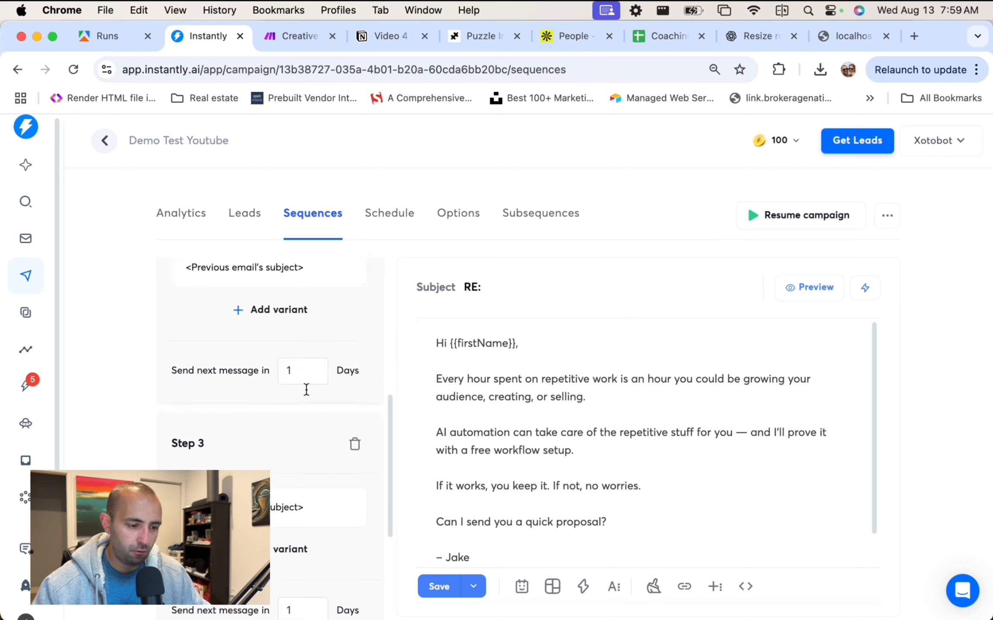
pyautogui.scroll(5, 307, 389)
pyautogui.click(279, 354)
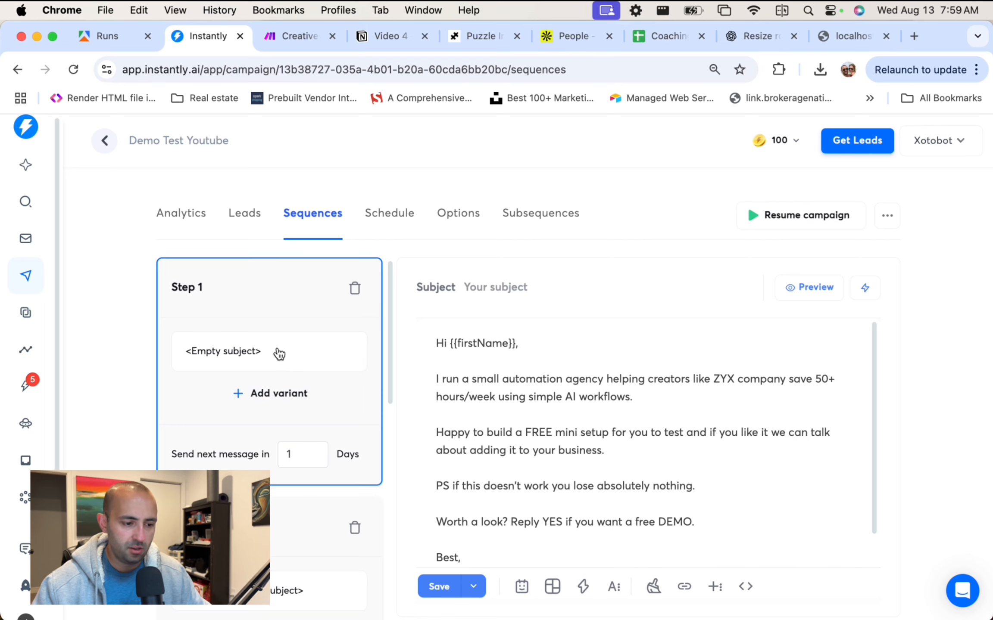
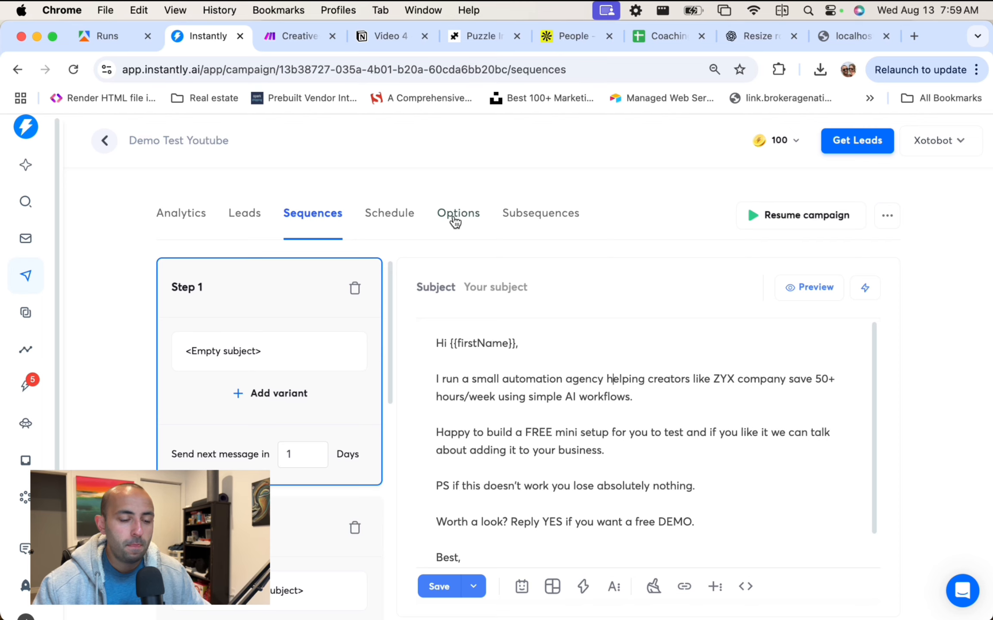
# Load Step 4's repetitive-work follow-up email in the editor and scroll through it to review the wording.
pyautogui.scroll(-10, 306, 336)
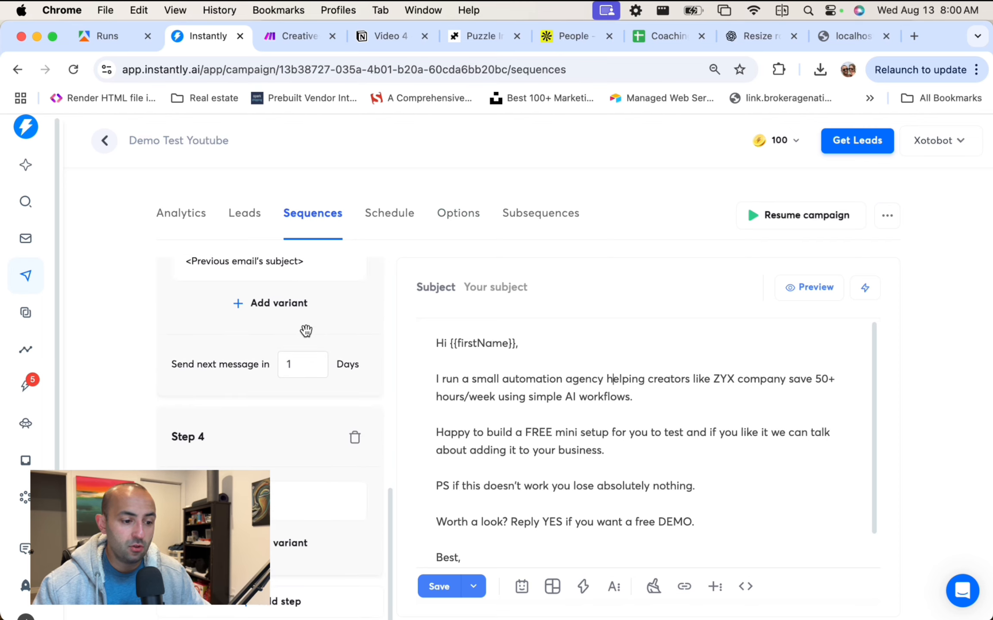
pyautogui.click(301, 474)
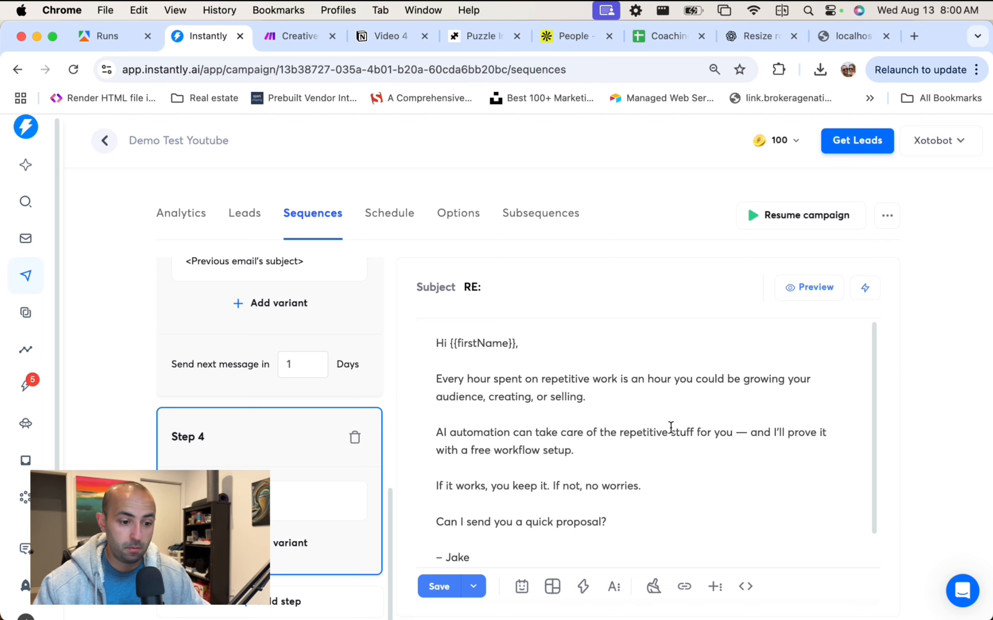
pyautogui.scroll(-2, 580, 451)
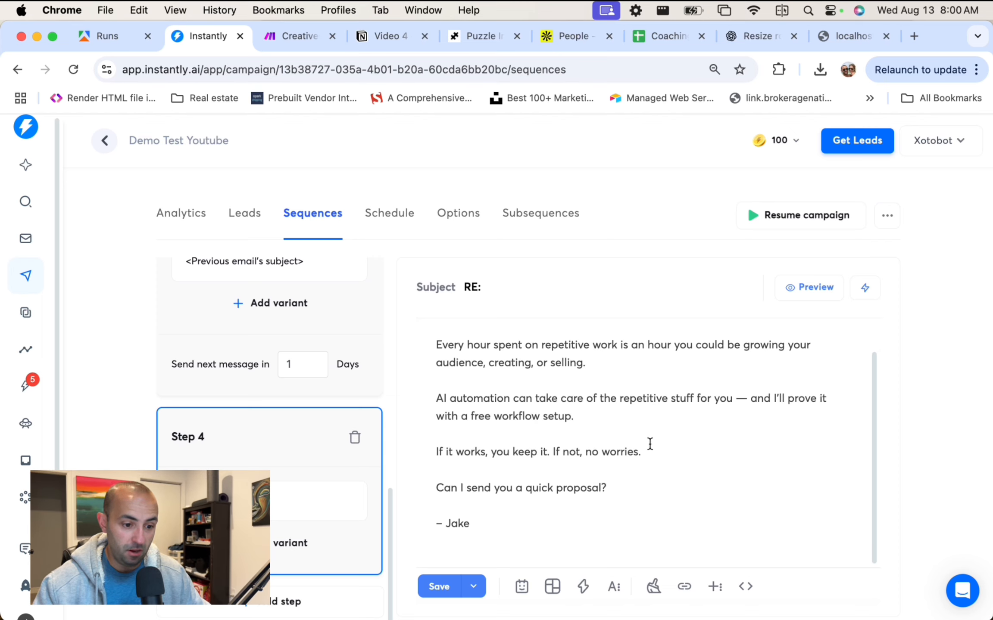
pyautogui.scroll(2, 649, 444)
pyautogui.scroll(-2, 594, 406)
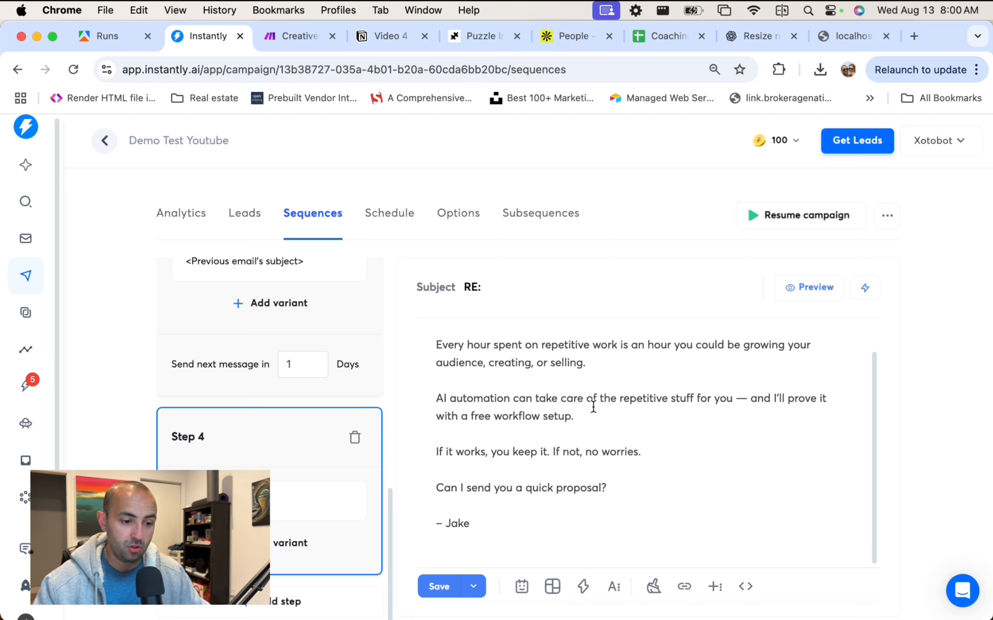
pyautogui.scroll(2, 593, 407)
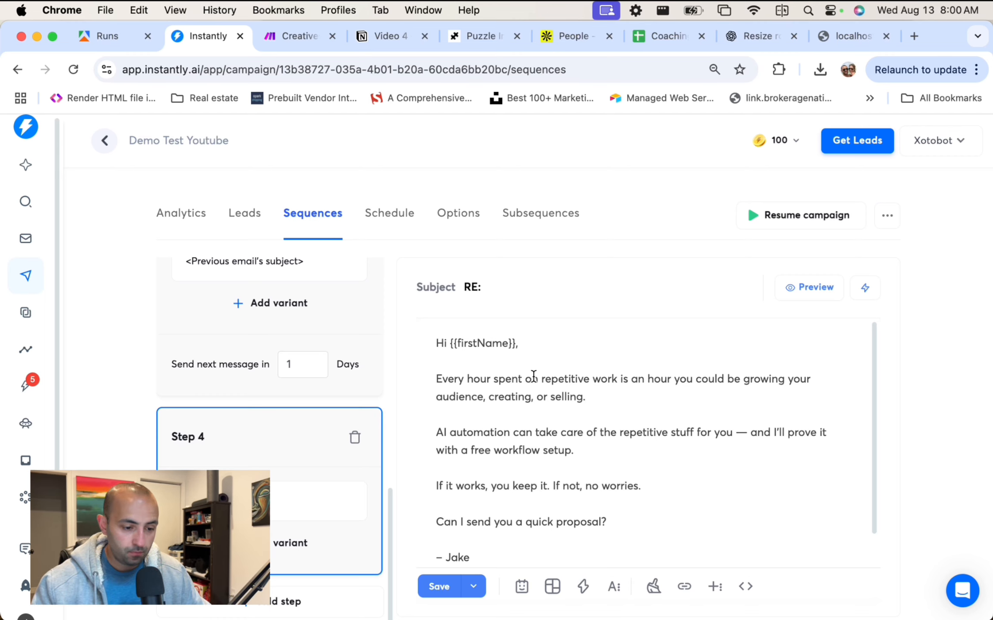
pyautogui.scroll(10, 331, 349)
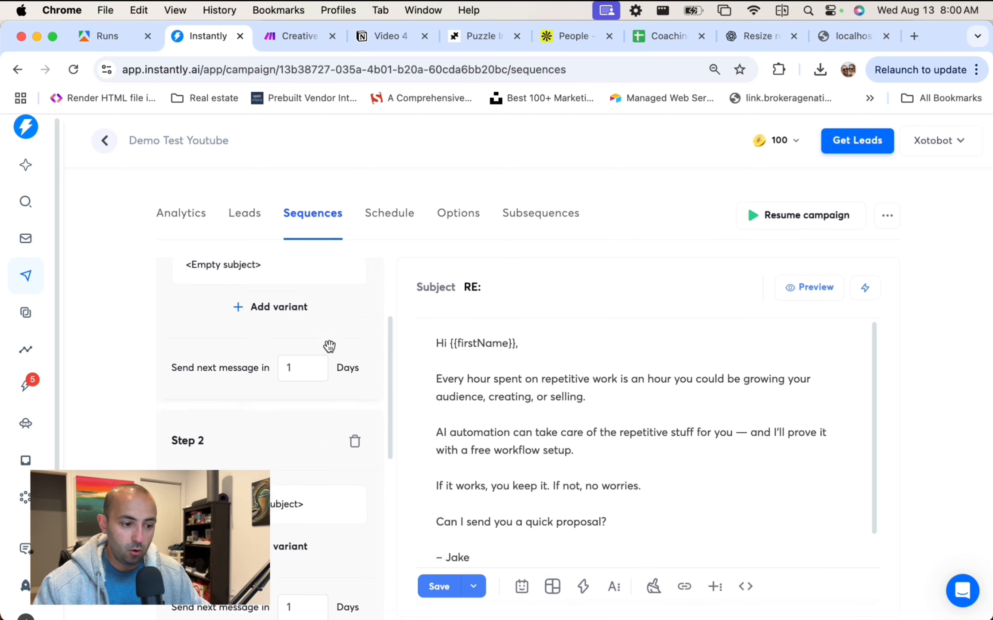
pyautogui.scroll(-10, 330, 372)
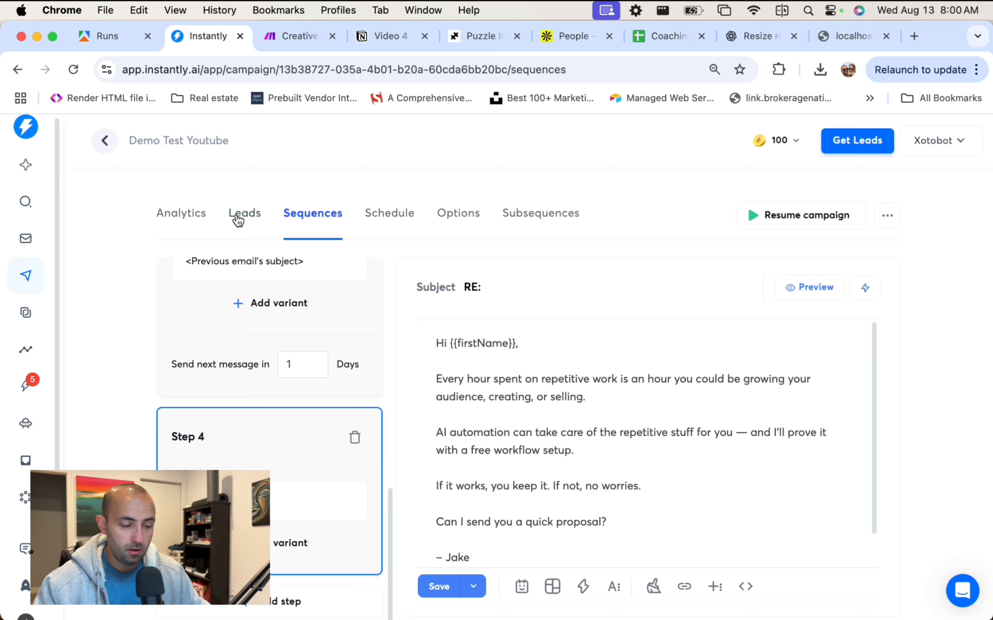
pyautogui.scroll(3, 288, 308)
pyautogui.scroll(8, 289, 308)
pyautogui.scroll(-10, 288, 365)
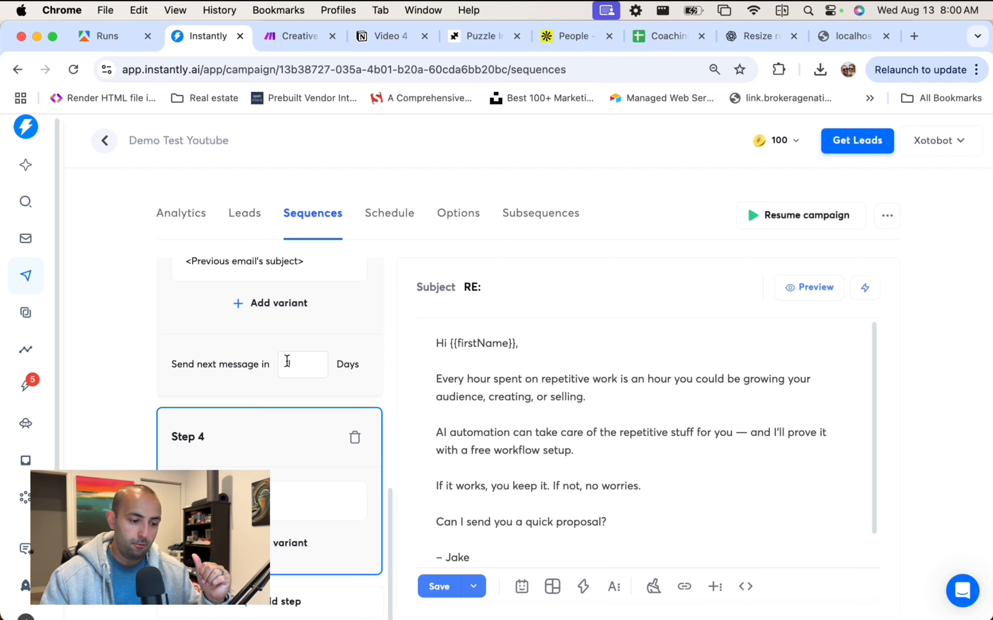
pyautogui.scroll(10, 330, 329)
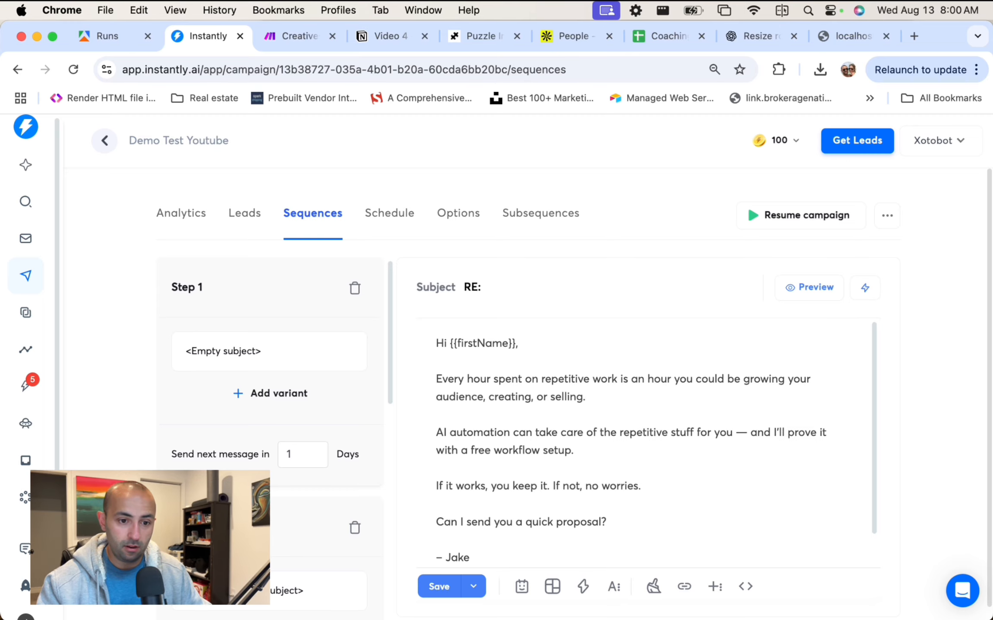
# Load jakebhatt.ca in a new tab and scroll down to its pricing packages.
pyautogui.click(920, 38)
pyautogui.write('ua')
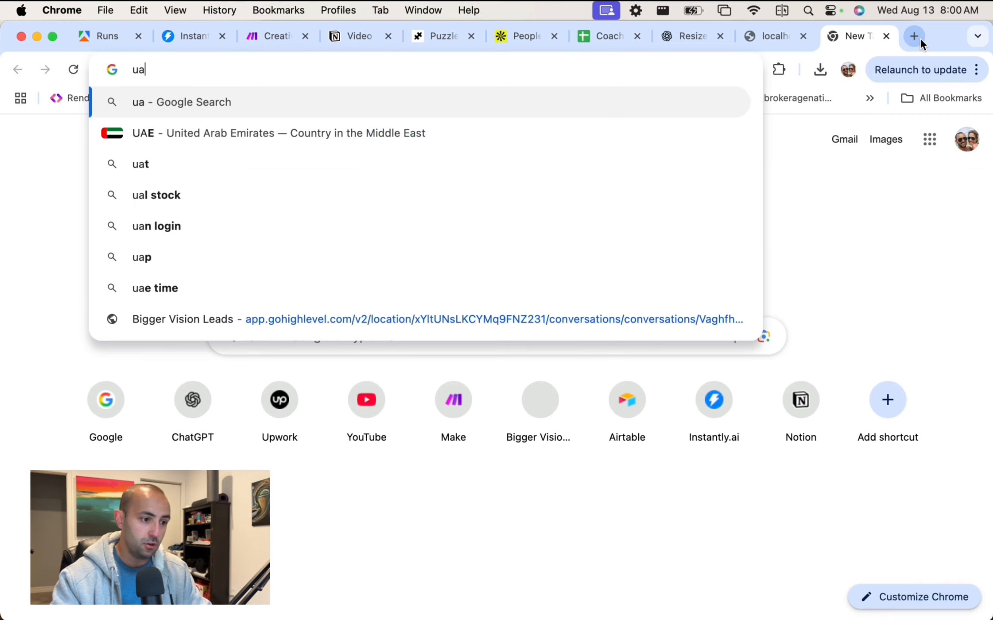
pyautogui.press('BackSpace')
pyautogui.press('BackSpace')
pyautogui.write('jakebhatt.ca')
pyautogui.press('Return')
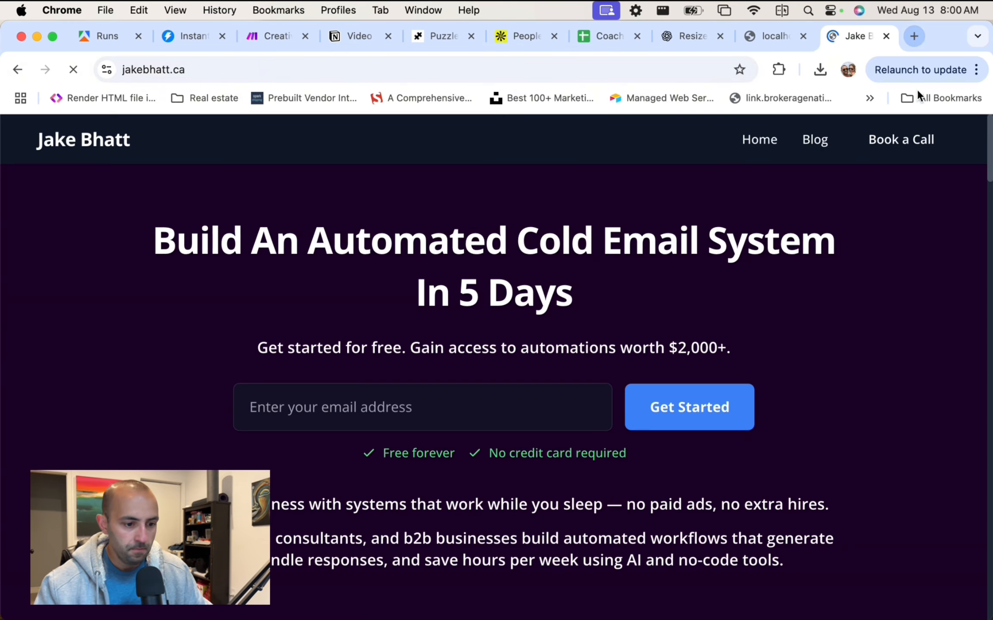
pyautogui.scroll(-10, 347, 382)
pyautogui.scroll(-15, 347, 390)
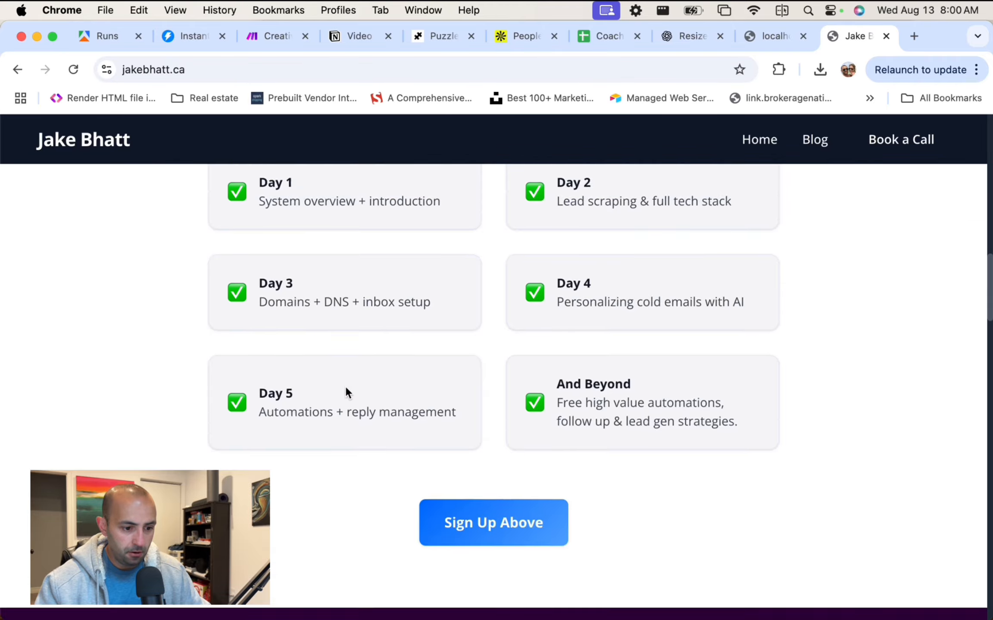
pyautogui.scroll(-15, 347, 387)
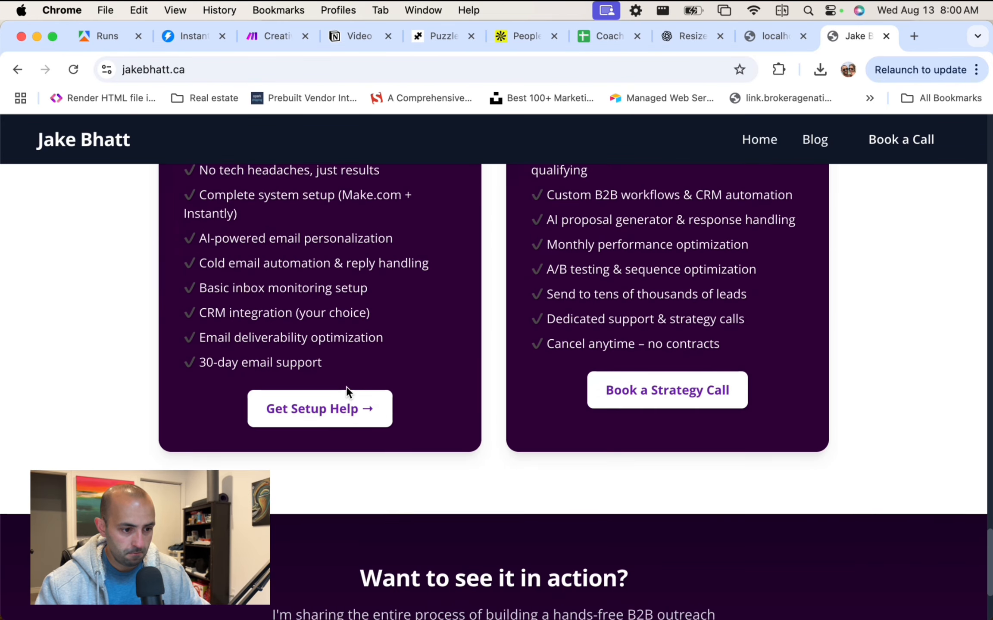
# Open the setup-help sign-up form, enter first name, last name and e-mail, and choose 5000 leads per month.
pyautogui.click(345, 409)
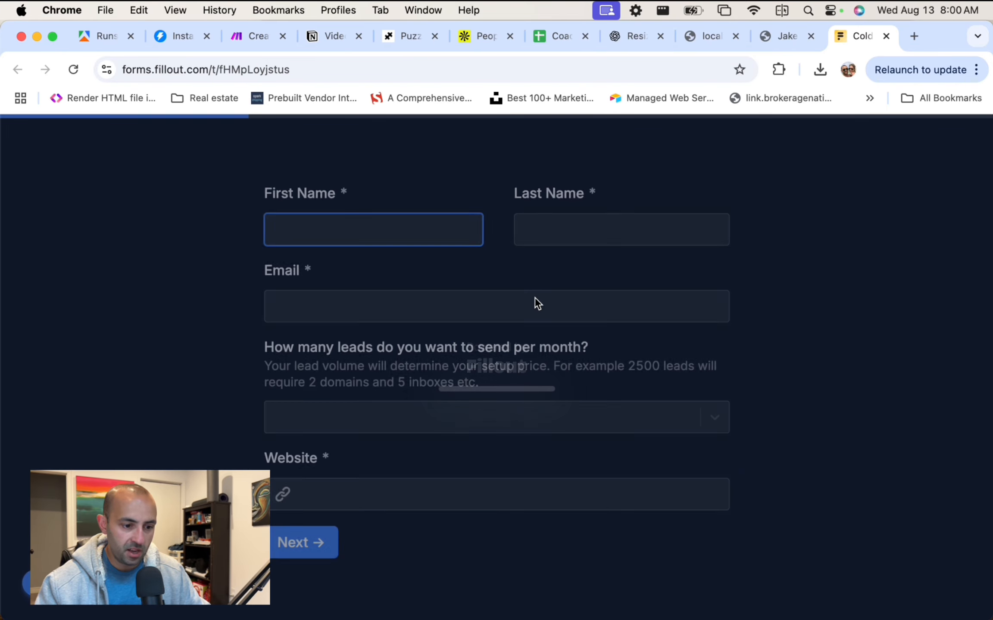
pyautogui.write('Jake')
pyautogui.press('Tab')
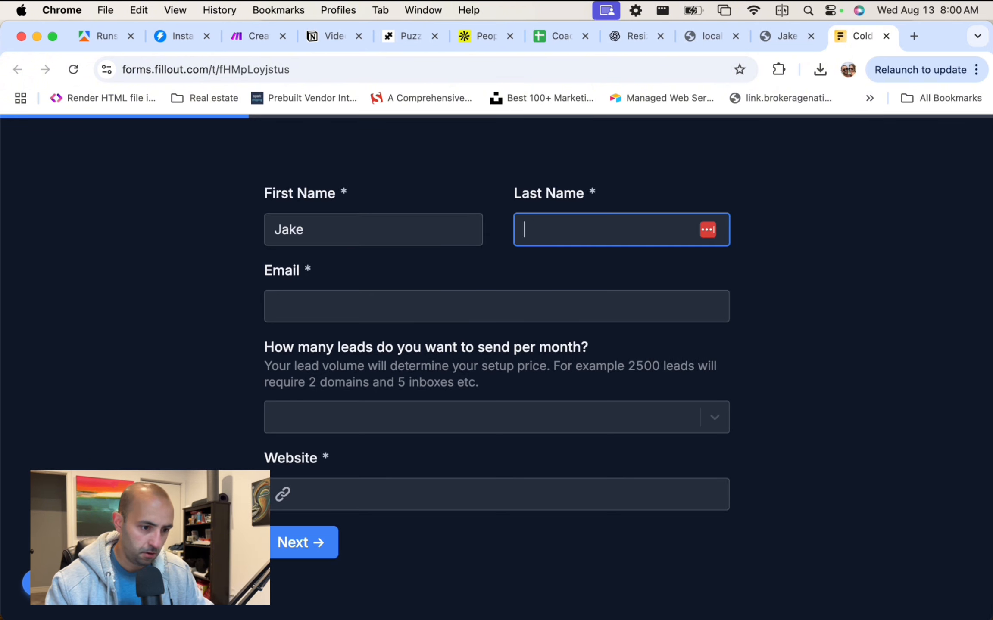
pyautogui.write('B')
pyautogui.press('Tab')
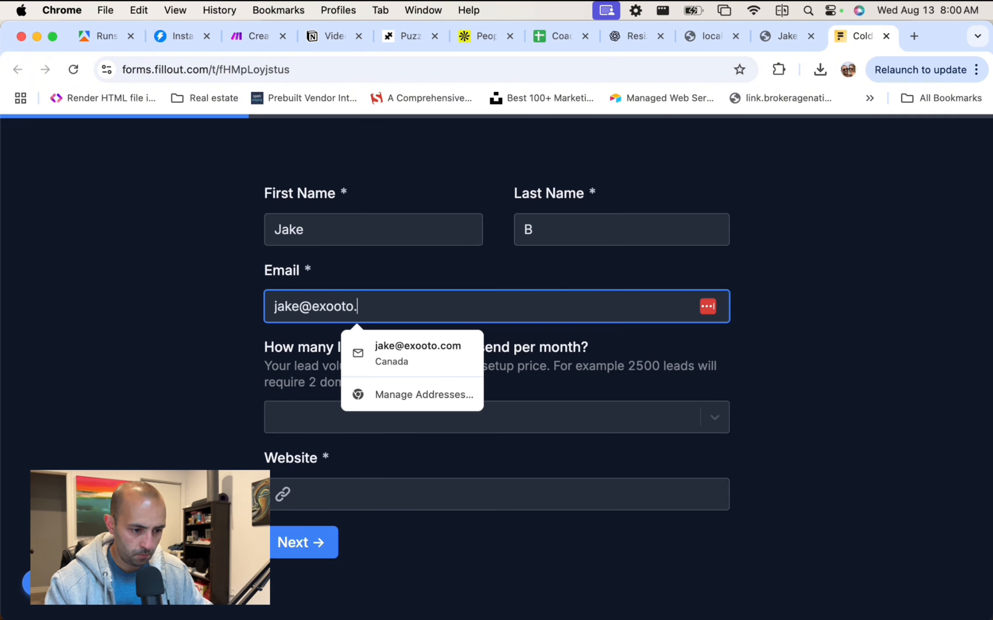
pyautogui.press('Tab')
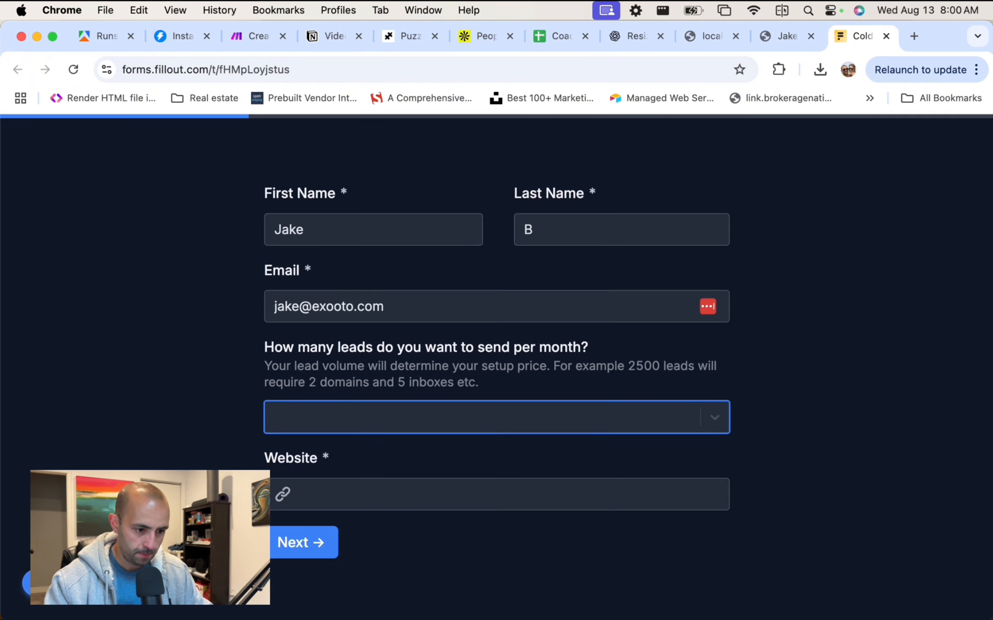
pyautogui.click(708, 417)
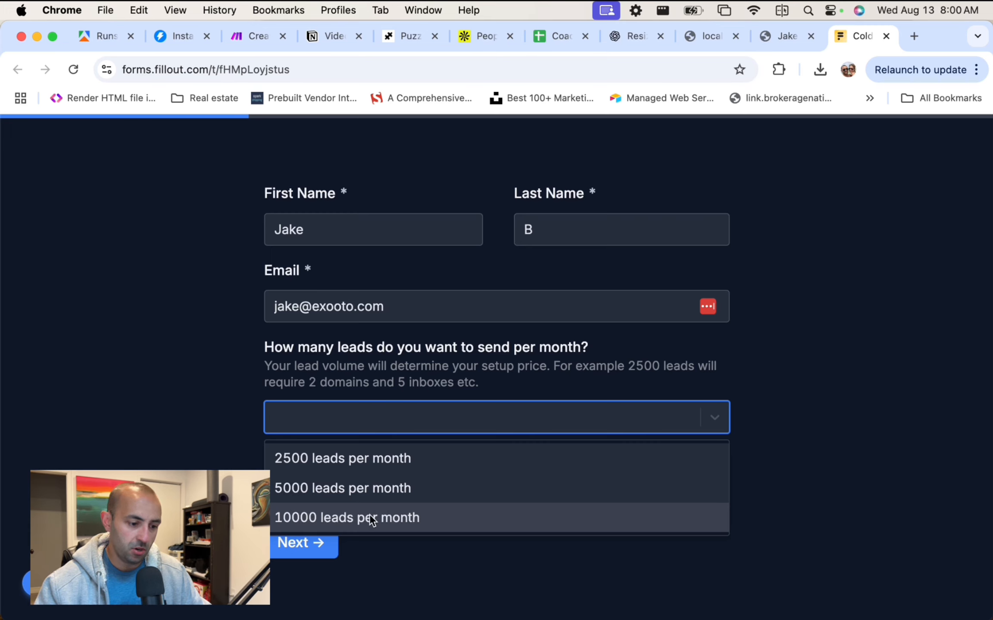
pyautogui.click(395, 516)
pyautogui.click(424, 421)
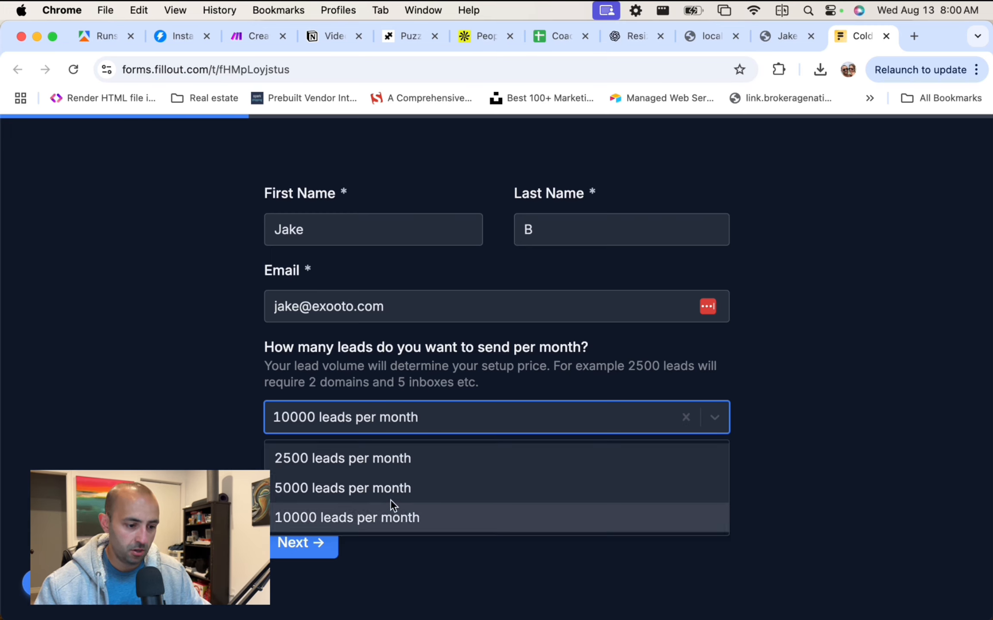
pyautogui.click(392, 487)
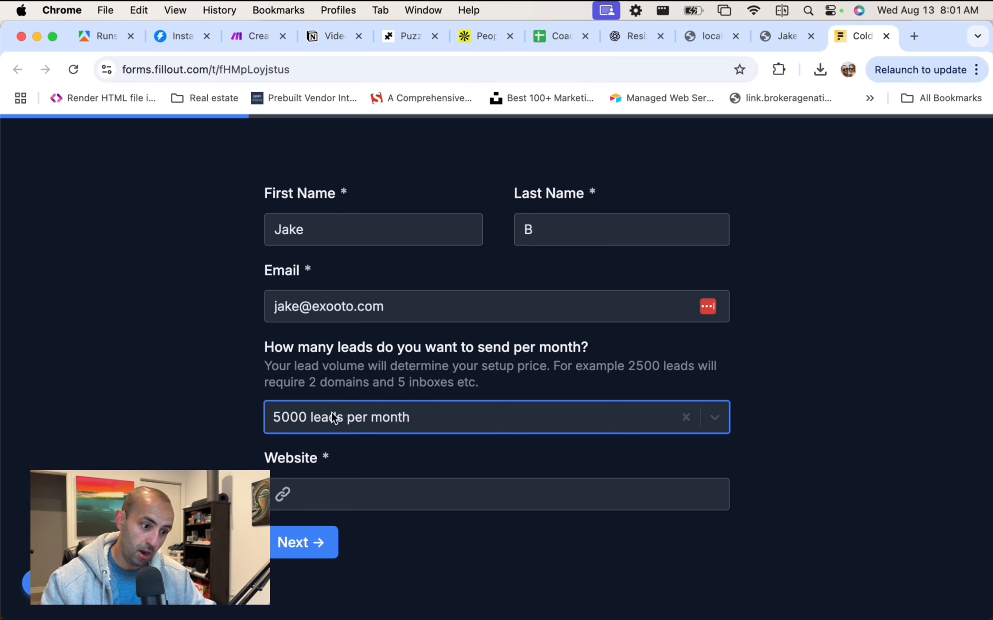
# Enter website google.com, answer Yes with Instantly as the platform, enter 'nothanks' for login, and continue.
pyautogui.click(356, 493)
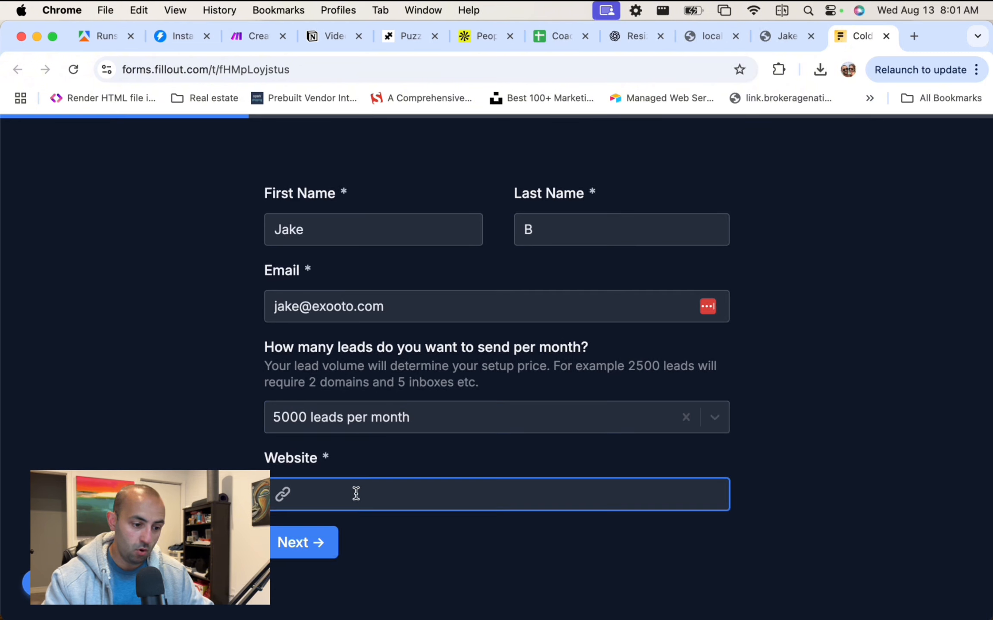
pyautogui.write('google.com')
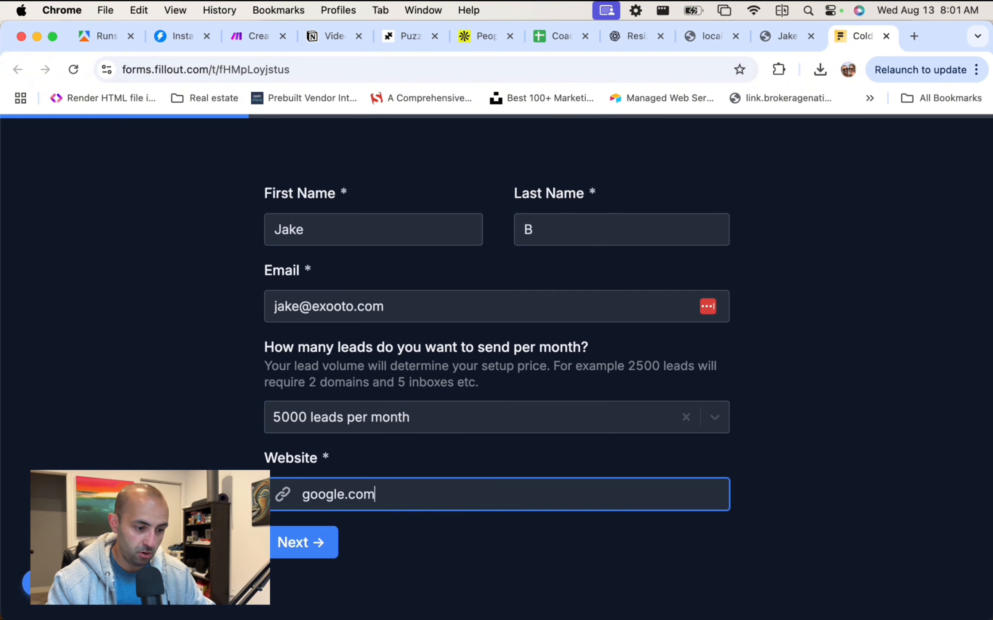
pyautogui.click(316, 543)
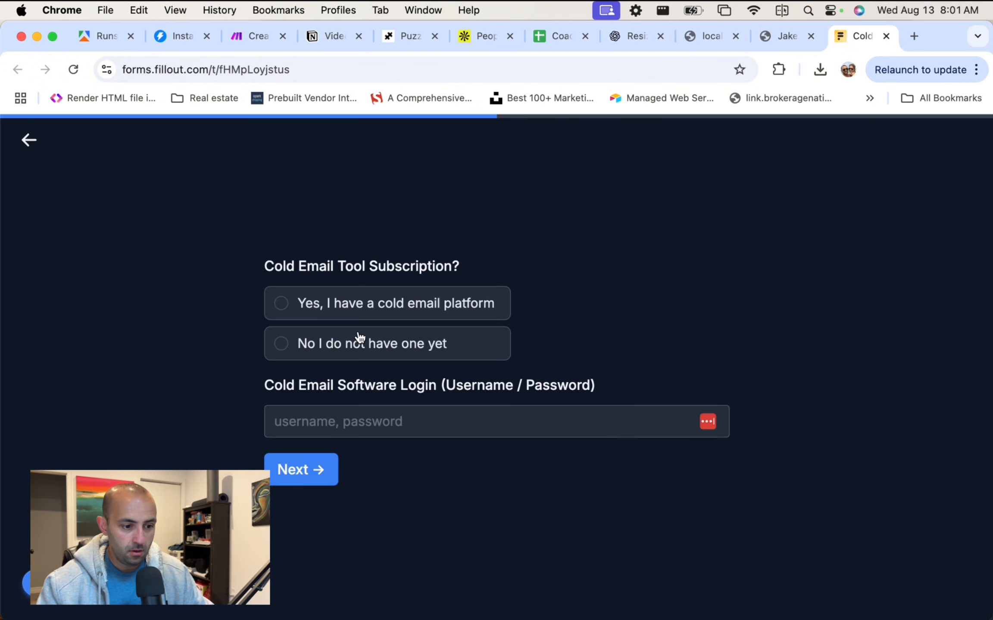
pyautogui.click(351, 345)
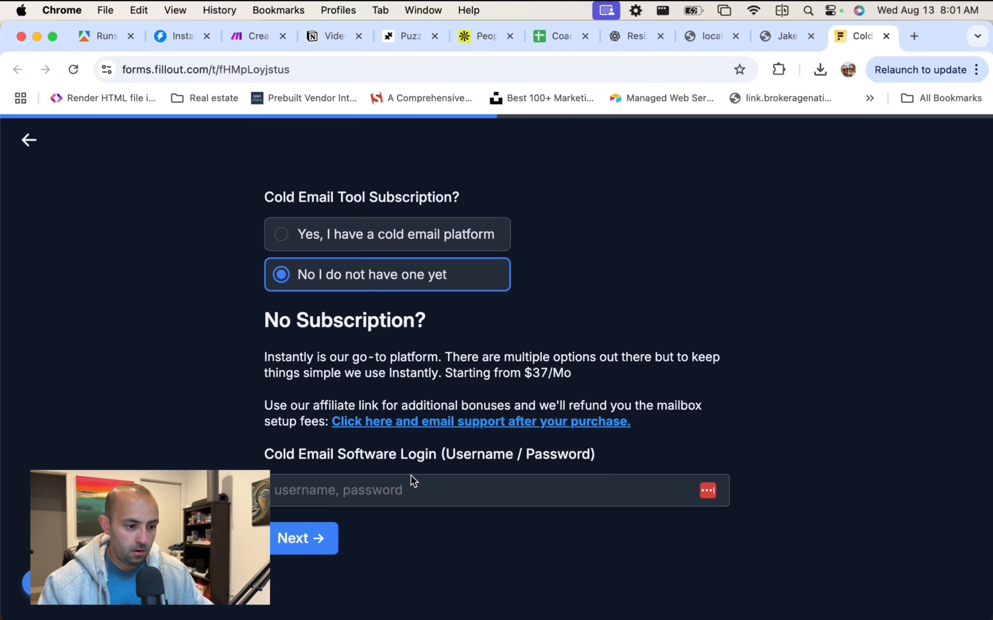
pyautogui.click(383, 242)
pyautogui.click(345, 358)
pyautogui.click(427, 506)
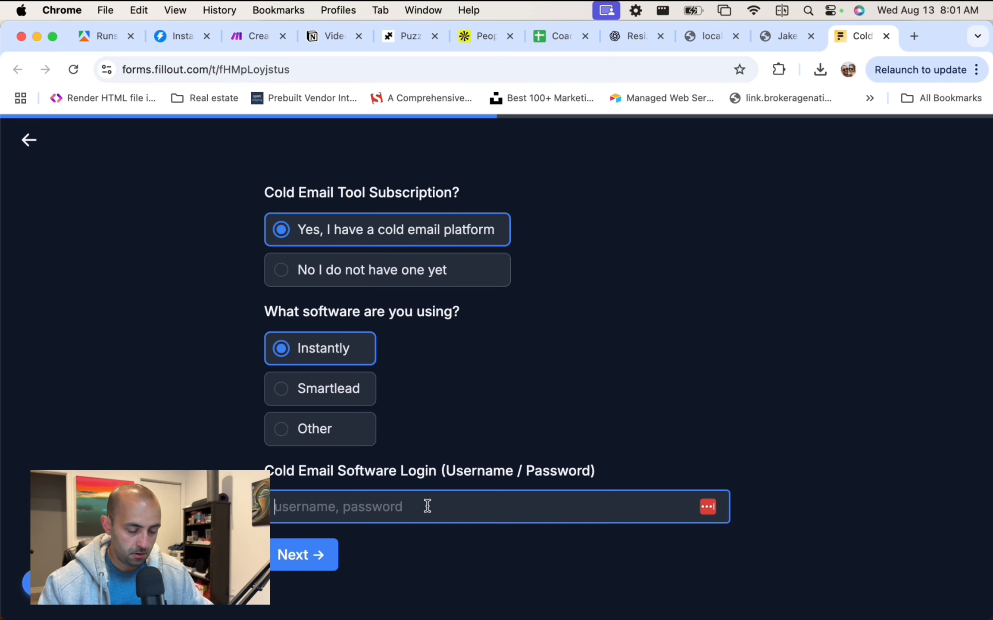
pyautogui.write('nothanks')
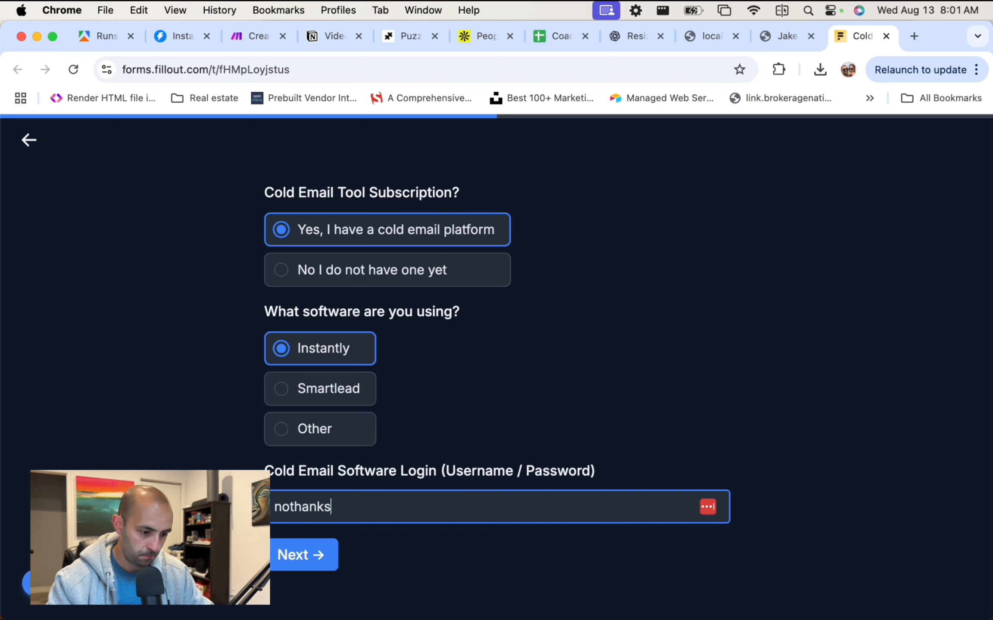
pyautogui.click(319, 565)
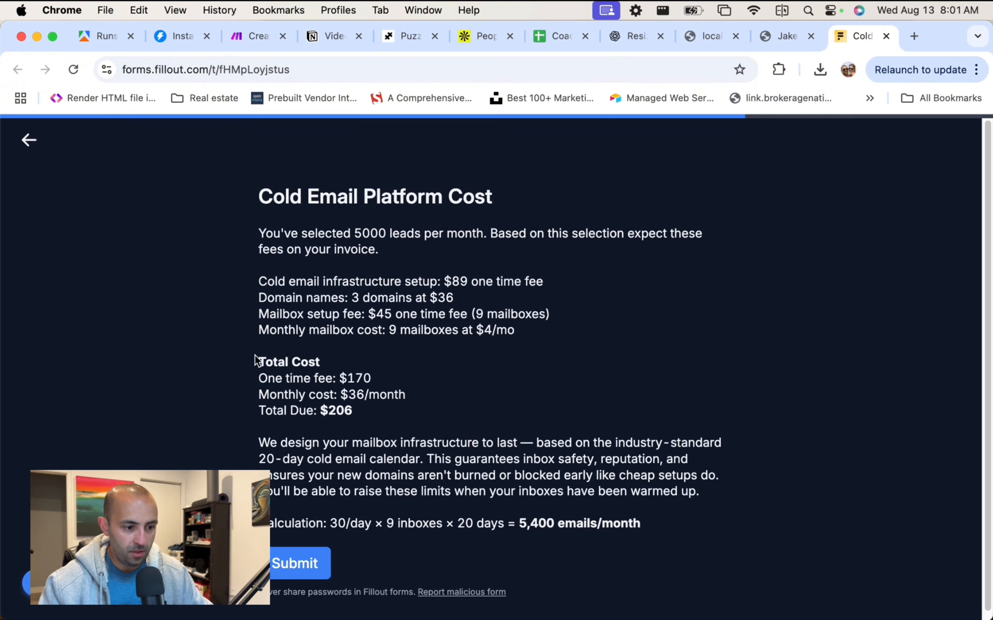
# Review the setup fee lines: infrastructure setup, 3 domains at $36, and 9 mailboxes at $4/mo.
pyautogui.moveTo(261, 269); pyautogui.dragTo(524, 278)
pyautogui.click(524, 278)
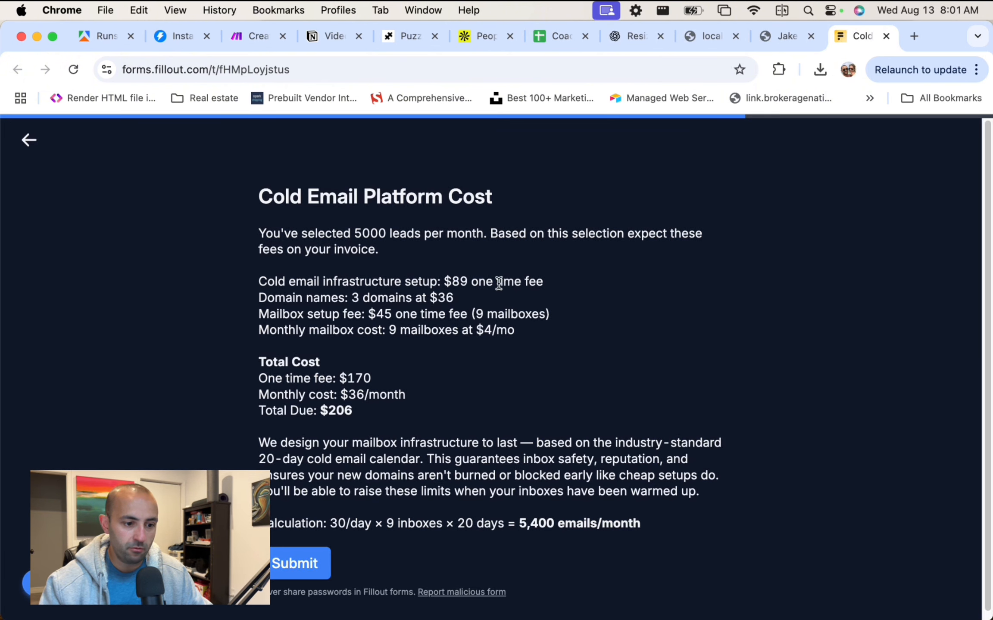
pyautogui.scroll(-1, 503, 278)
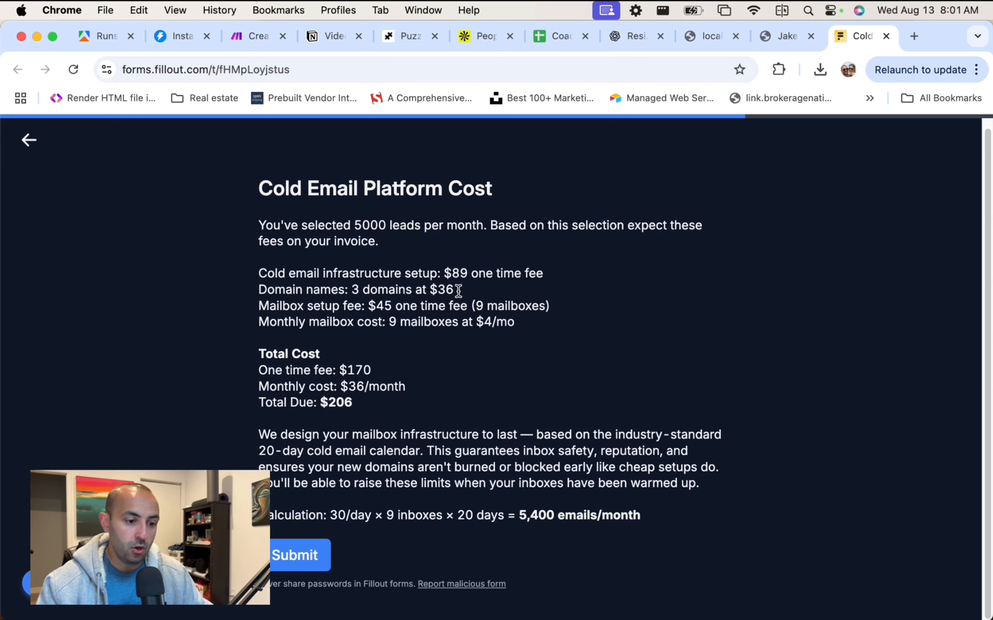
pyautogui.moveTo(458, 291); pyautogui.dragTo(350, 290)
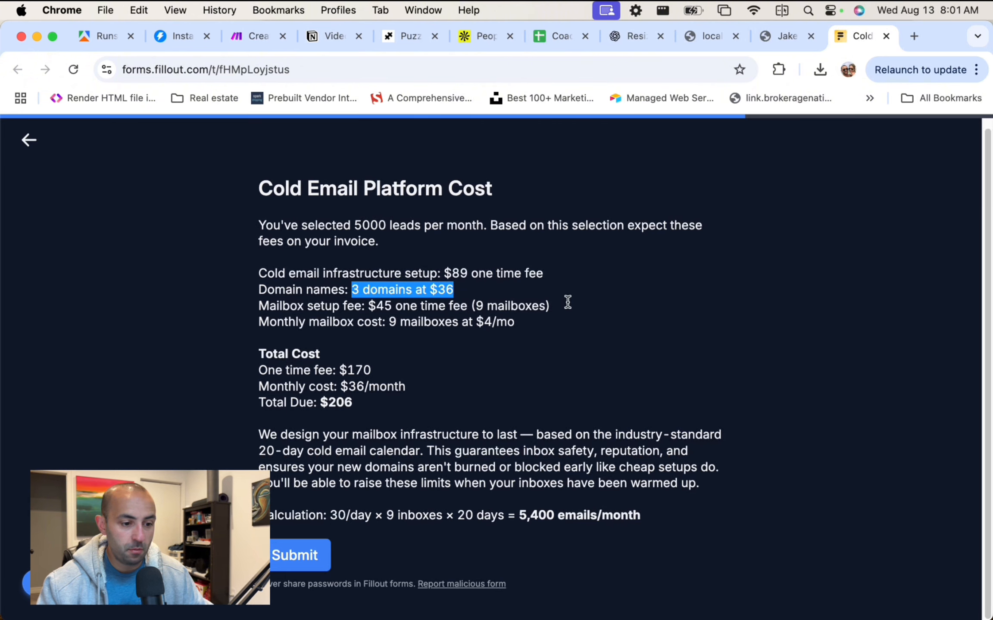
pyautogui.moveTo(567, 302); pyautogui.dragTo(376, 308)
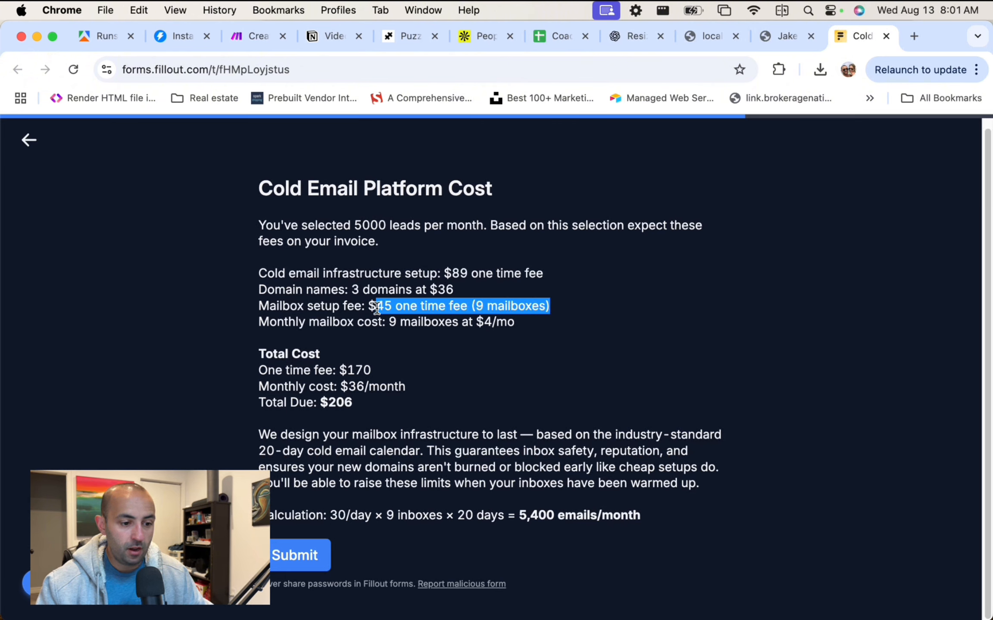
pyautogui.click(558, 319)
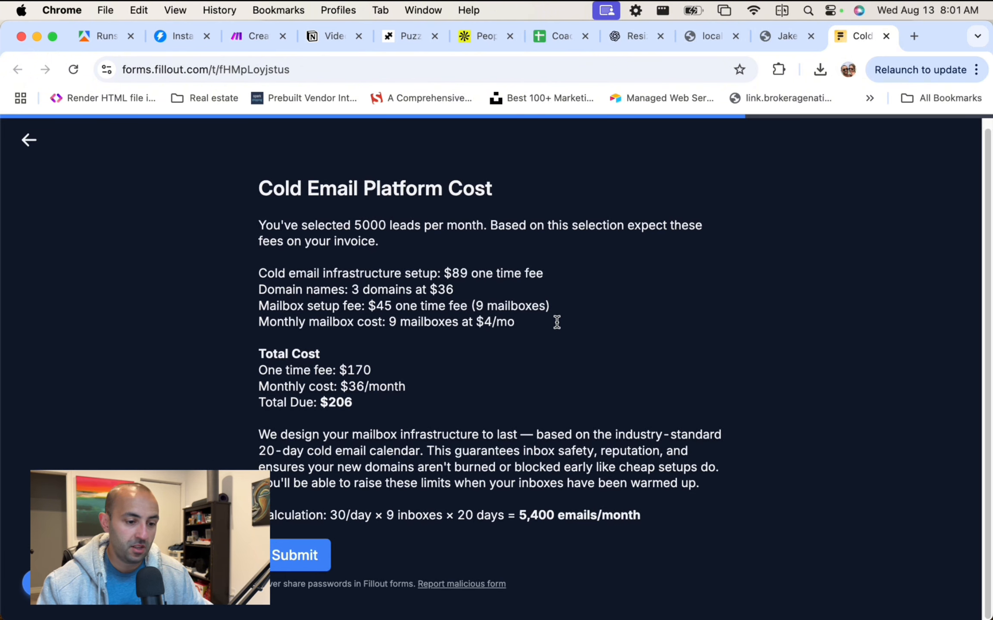
pyautogui.moveTo(557, 323); pyautogui.dragTo(392, 325)
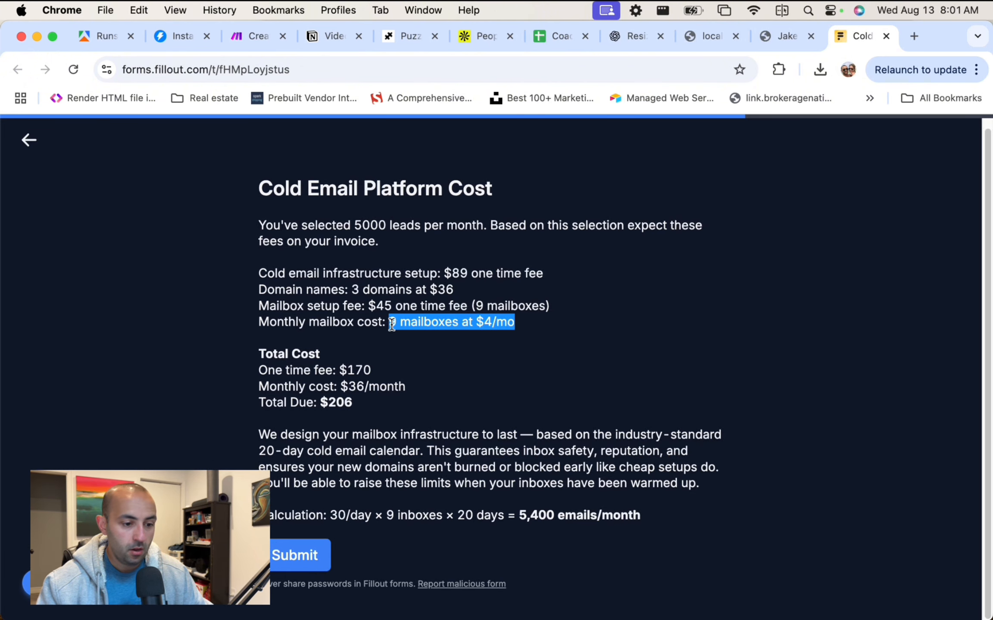
pyautogui.click(482, 321)
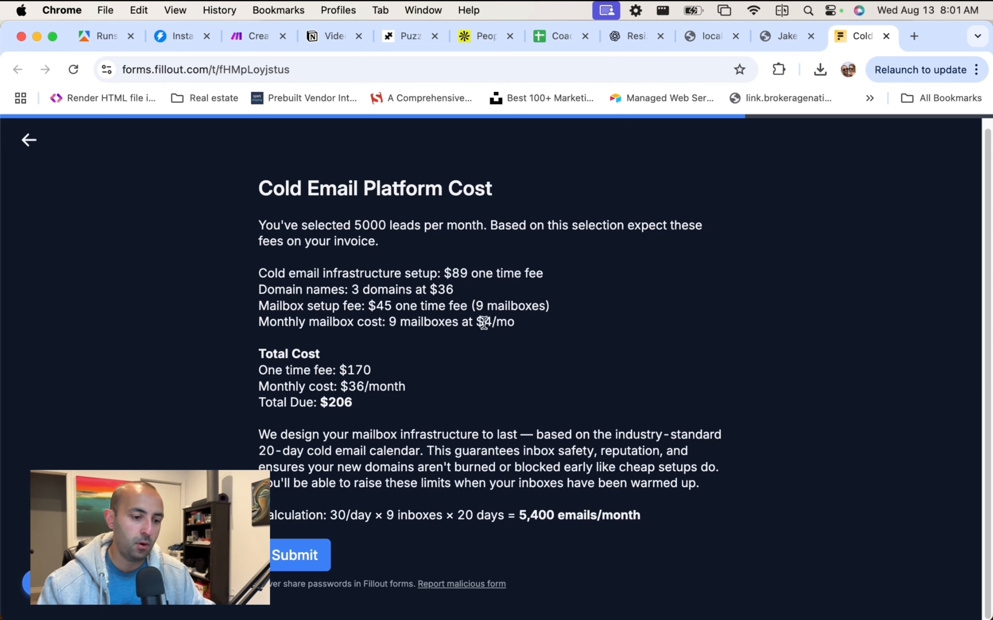
# Review the $170 one-time fee, $36/month cost and 30/day × 9 sending capacity, then open Spotlight.
pyautogui.doubleClick(354, 369)
pyautogui.moveTo(342, 386); pyautogui.dragTo(471, 390)
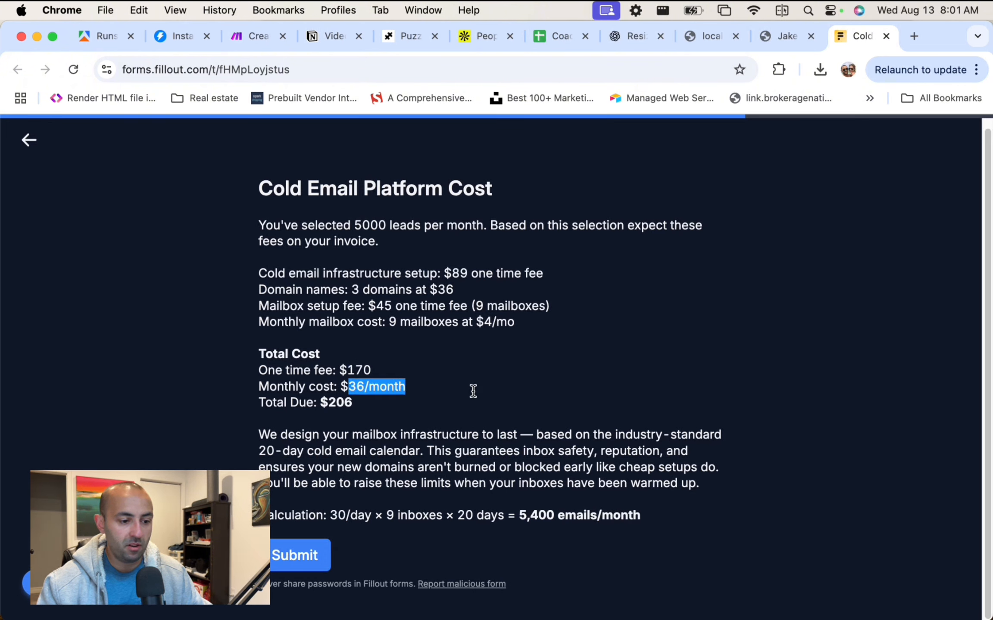
pyautogui.click(324, 393)
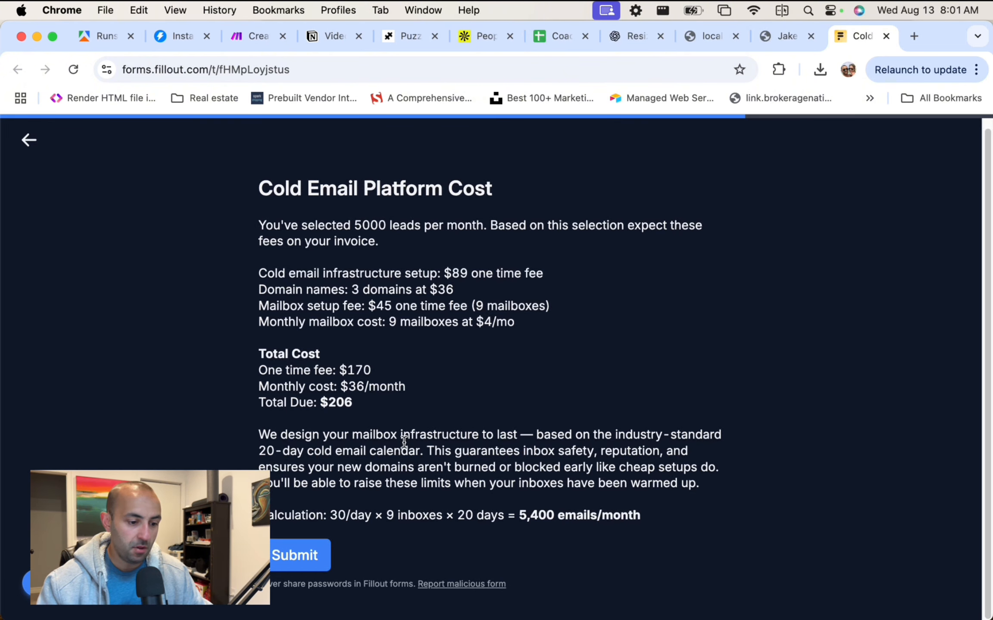
pyautogui.moveTo(330, 515); pyautogui.dragTo(393, 514)
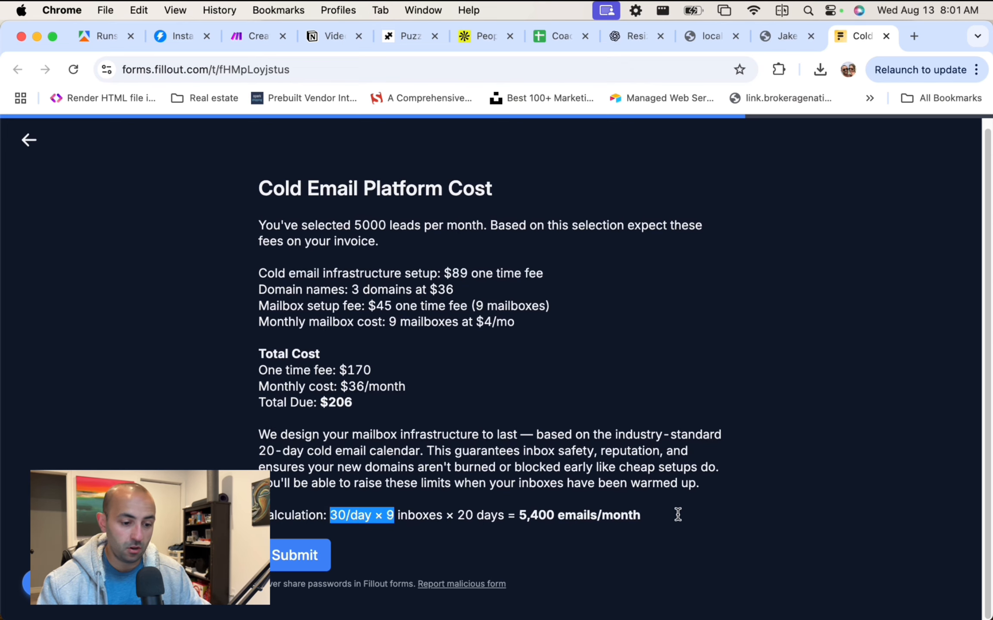
pyautogui.click(338, 514)
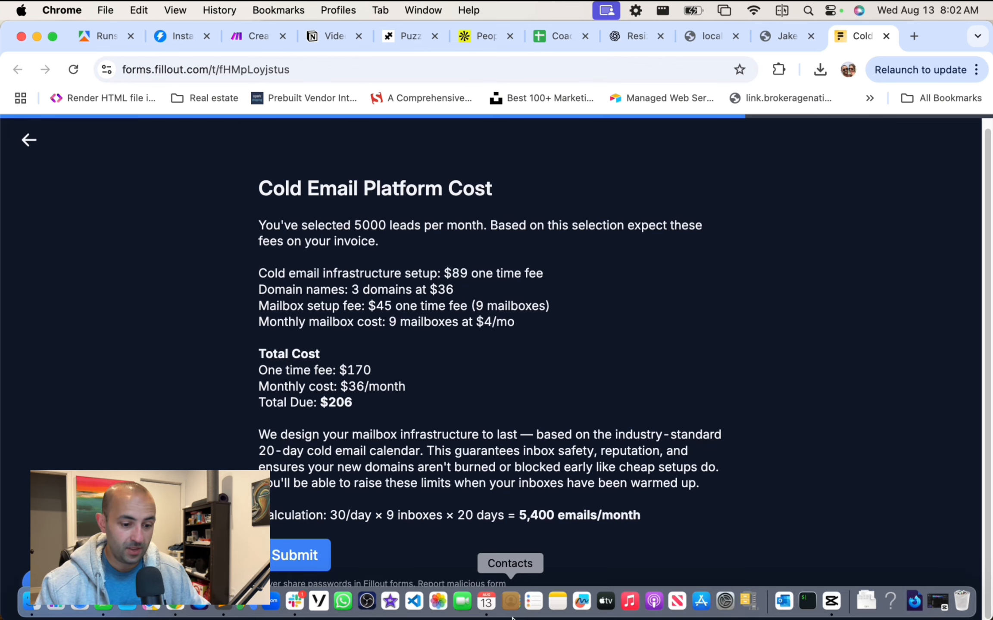
pyautogui.press('super+space')
# Launch Calculator beside the cost summary and try a few entries (4 ÷ 30, 7.5) before clearing.
pyautogui.write('cal')
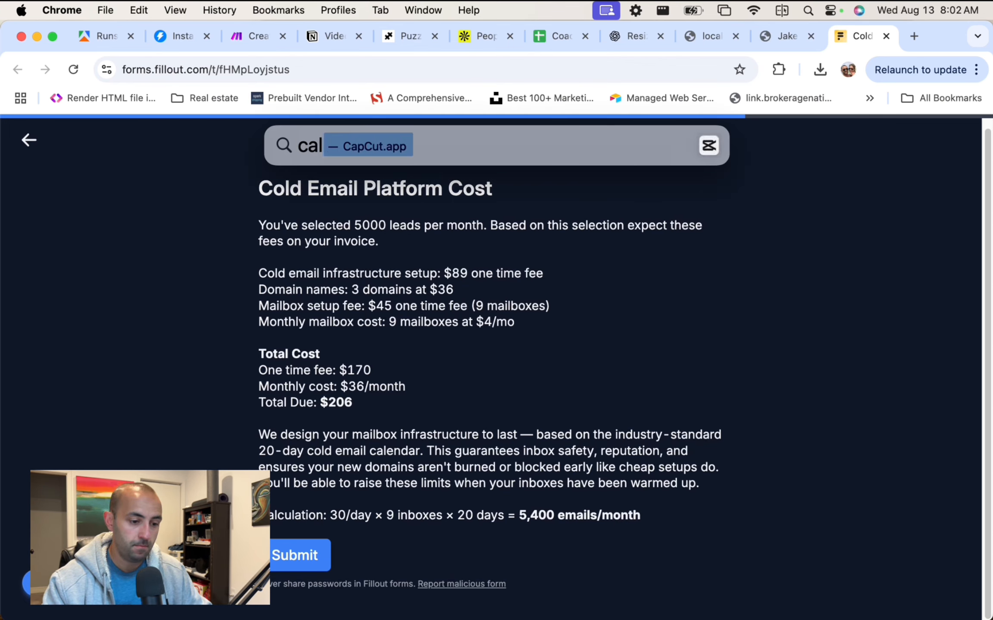
pyautogui.write('c')
pyautogui.press('Return')
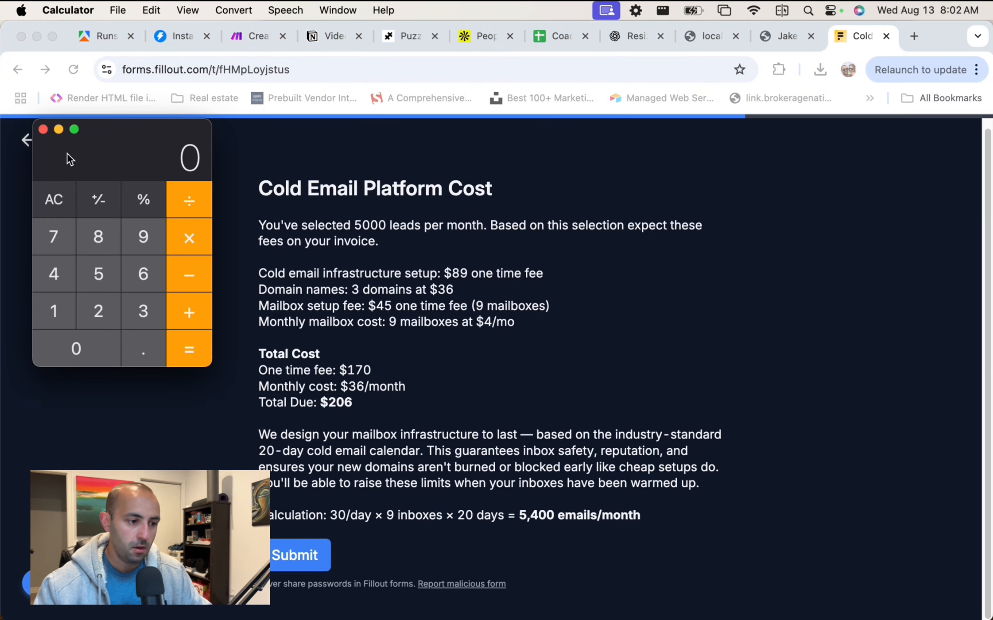
pyautogui.moveTo(69, 157); pyautogui.dragTo(784, 219)
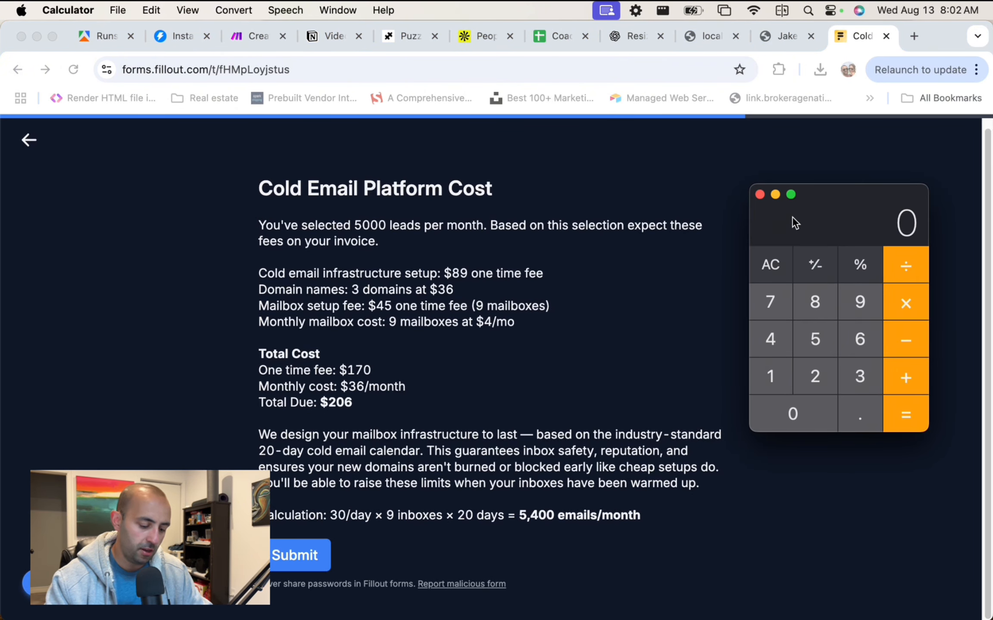
pyautogui.press('4')
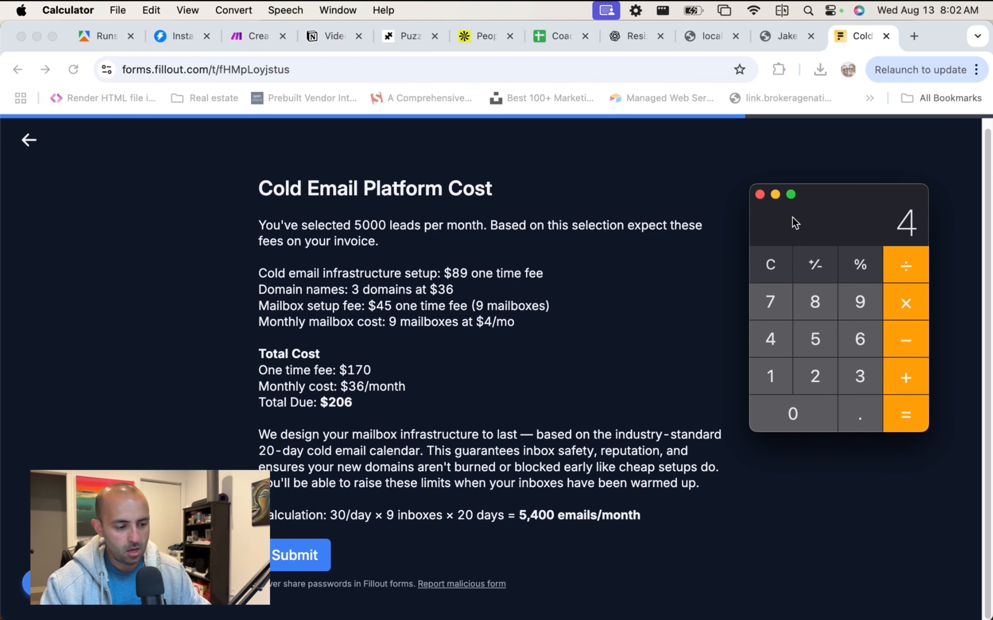
pyautogui.press('/')
pyautogui.press('3')
pyautogui.press('0')
pyautogui.press('Return')
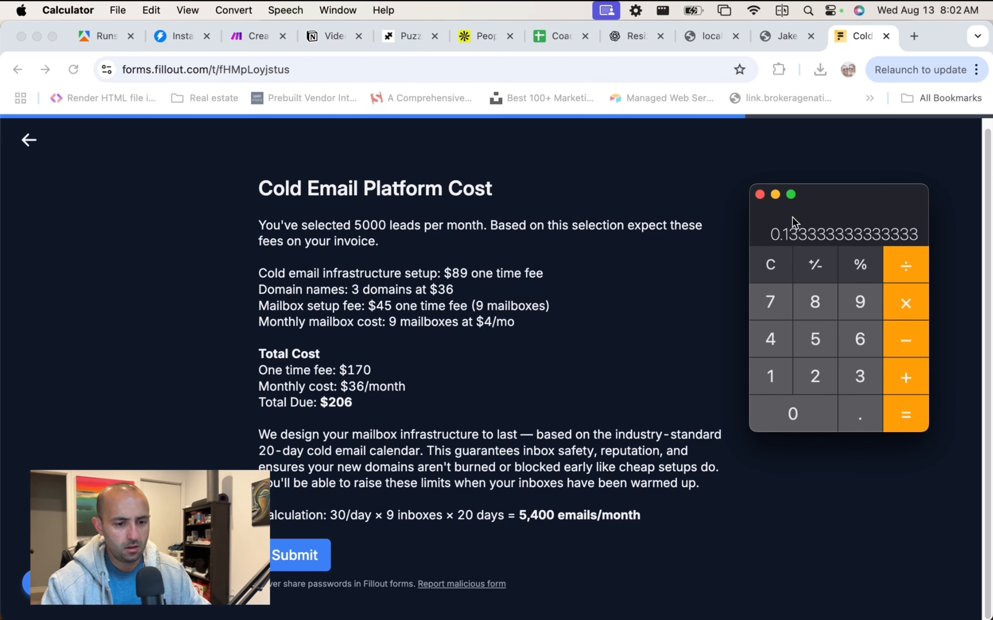
pyautogui.click(764, 270)
pyautogui.press('7')
pyautogui.press('.')
pyautogui.press('5')
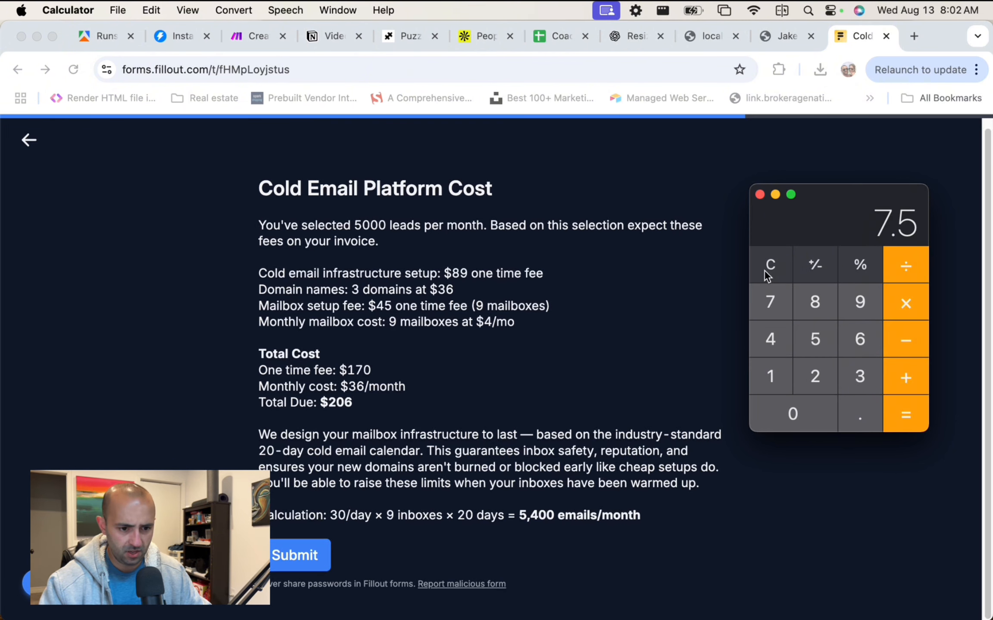
pyautogui.click(764, 270)
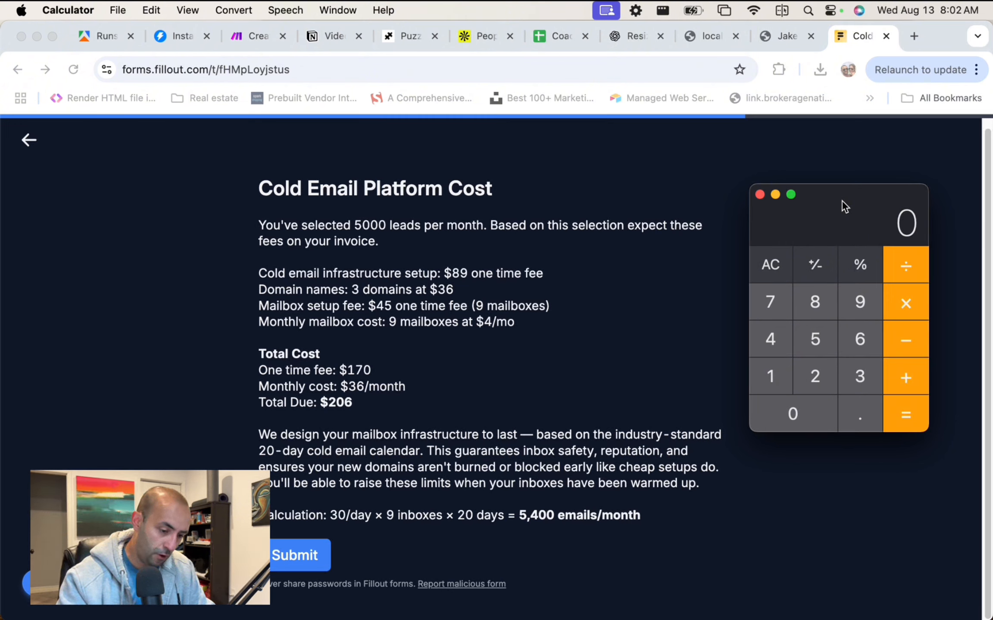
# Calculate 30 ÷ 4 to get 7.5, then return to the browser.
pyautogui.write('30')
pyautogui.press('/')
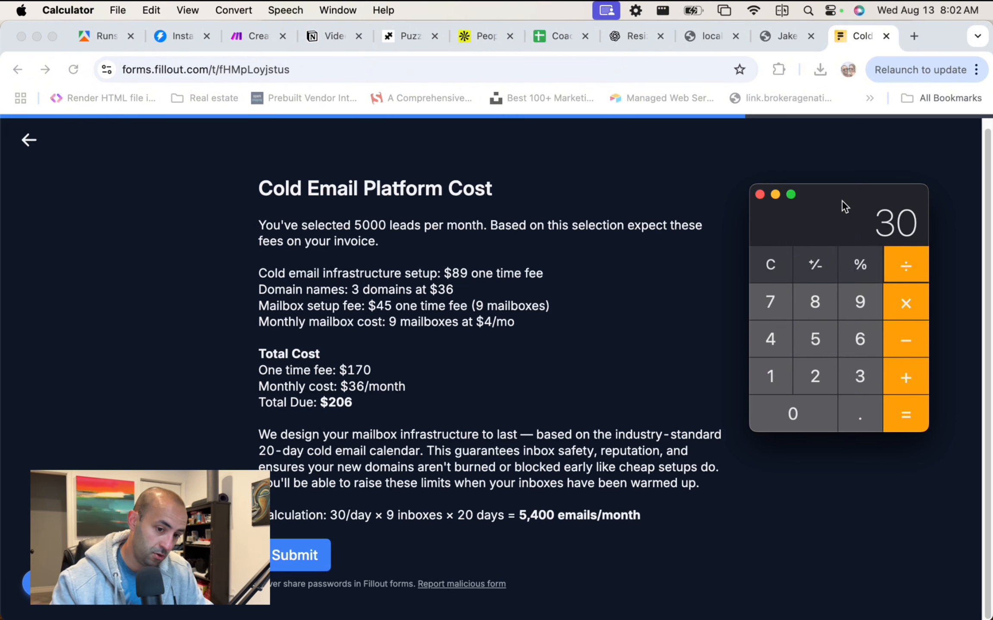
pyautogui.write('4')
pyautogui.press('Return')
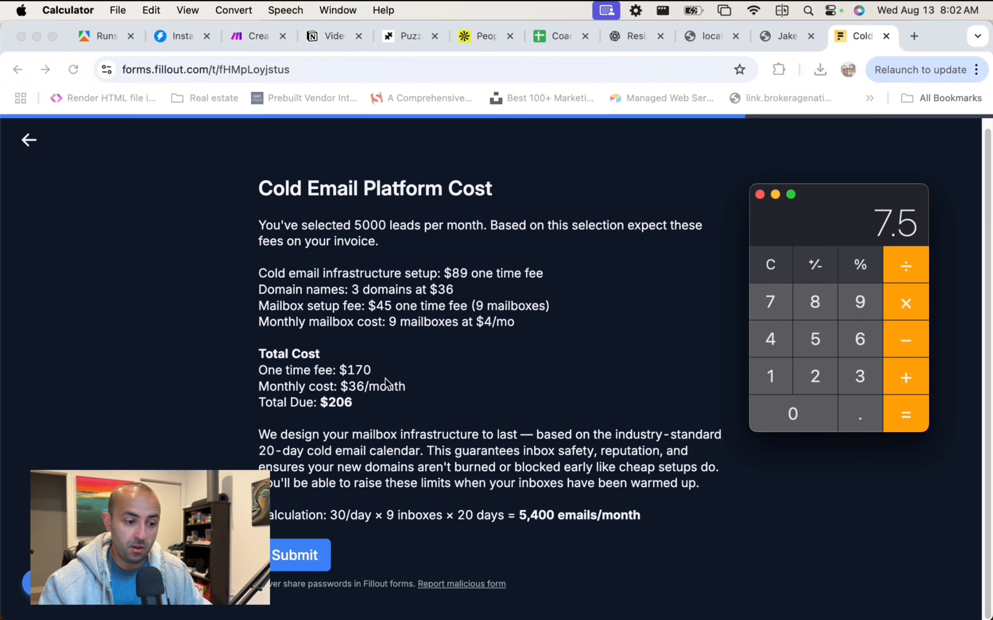
pyautogui.scroll(1, 387, 382)
pyautogui.click(393, 329)
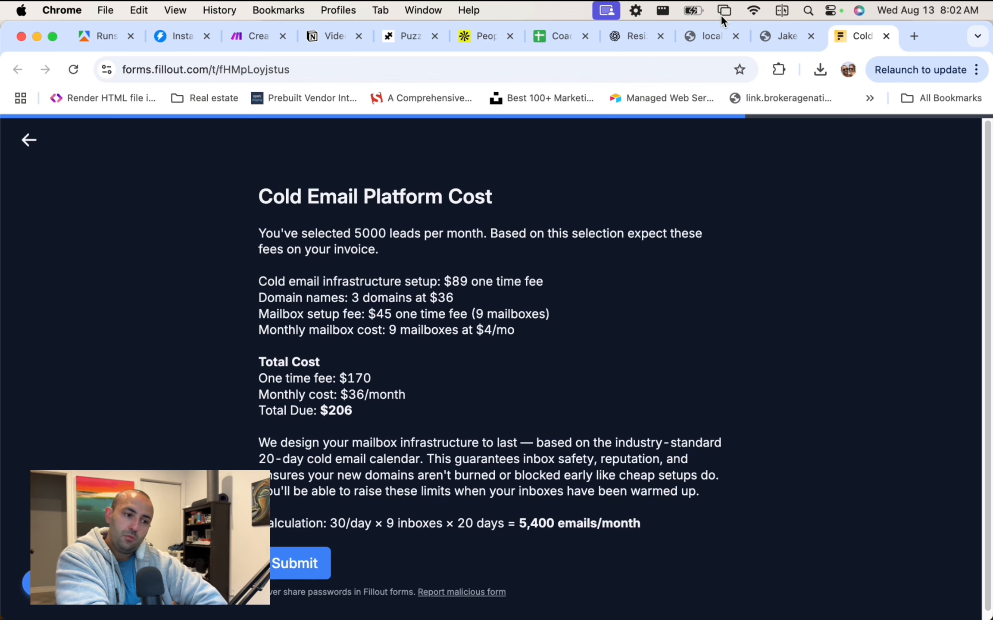
# Back in the Instantly sequence, set Step 2's next-message delay to 2 days.
pyautogui.click(168, 38)
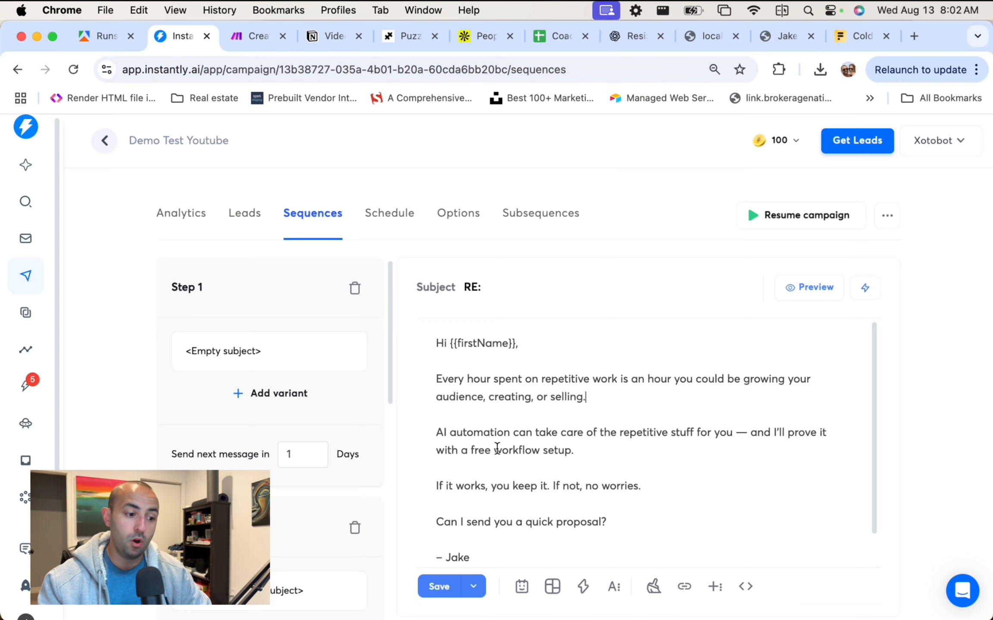
pyautogui.scroll(-10, 295, 459)
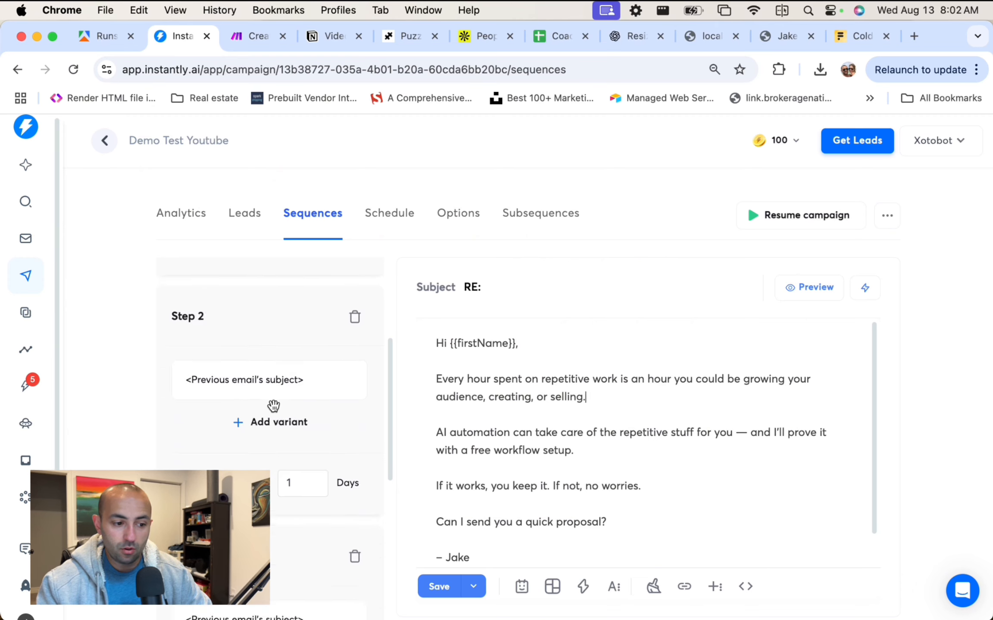
pyautogui.scroll(-1, 274, 409)
pyautogui.scroll(8, 272, 406)
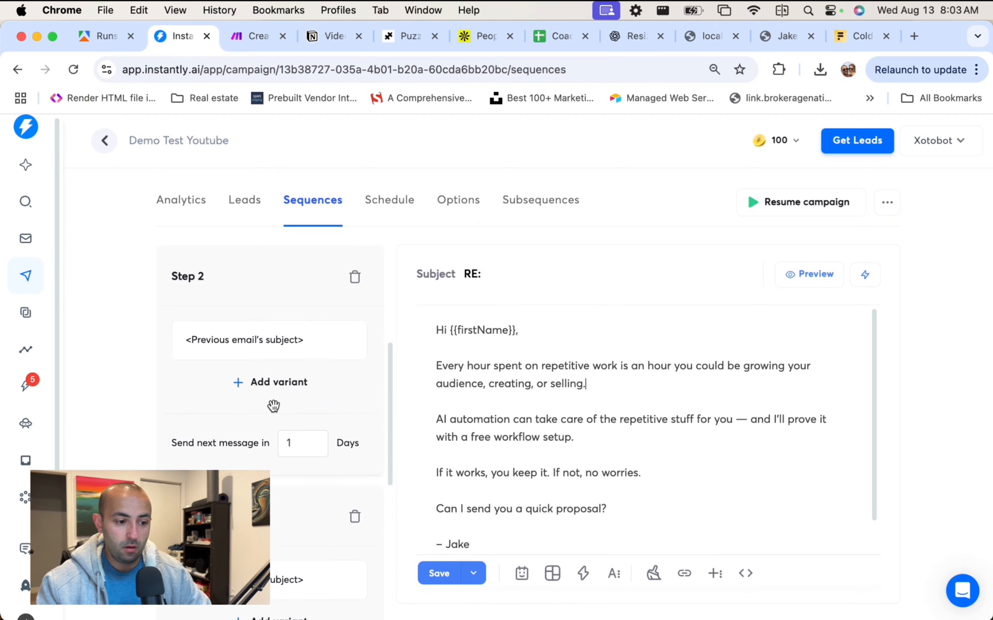
pyautogui.scroll(-1, 298, 414)
pyautogui.scroll(2, 312, 347)
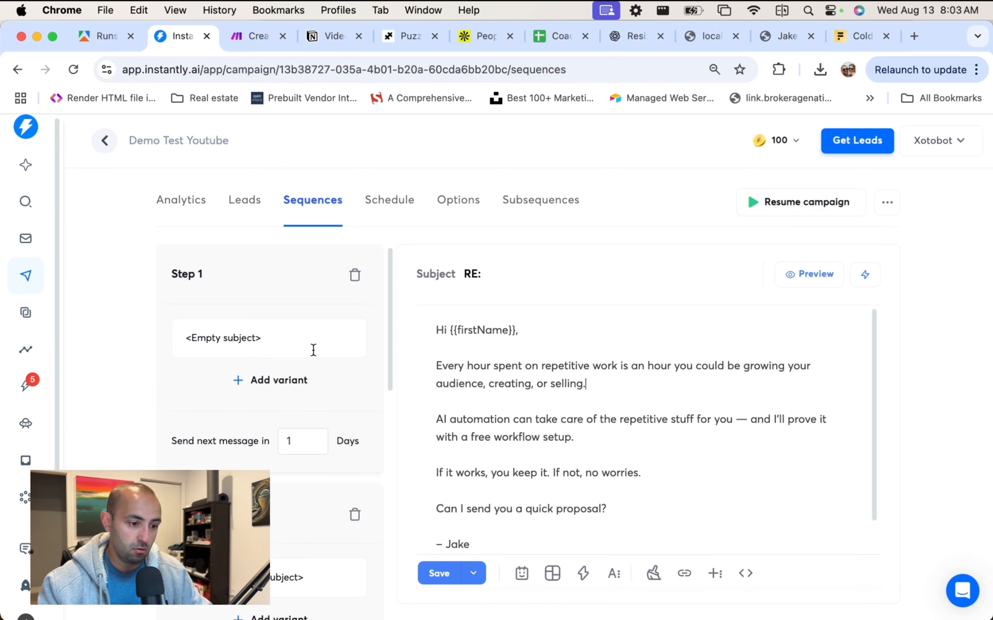
pyautogui.scroll(-3, 313, 348)
pyautogui.scroll(-2, 314, 371)
pyautogui.moveTo(312, 399); pyautogui.dragTo(272, 398)
pyautogui.write('2')
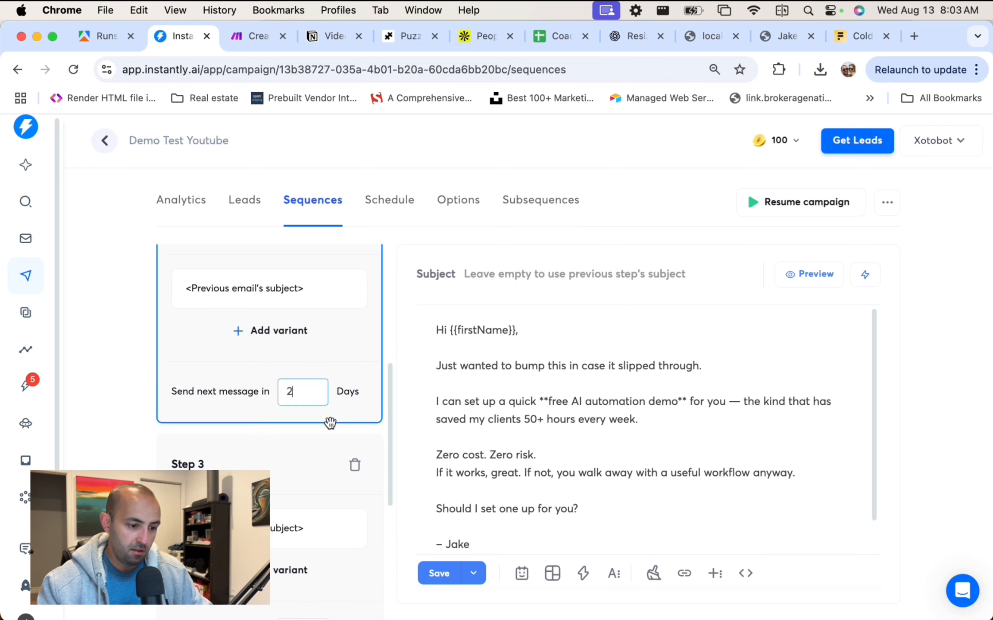
# Set Step 3's next-message delay to 4 days.
pyautogui.scroll(-3, 327, 435)
pyautogui.doubleClick(306, 486)
pyautogui.write('4')
pyautogui.scroll(-3, 316, 444)
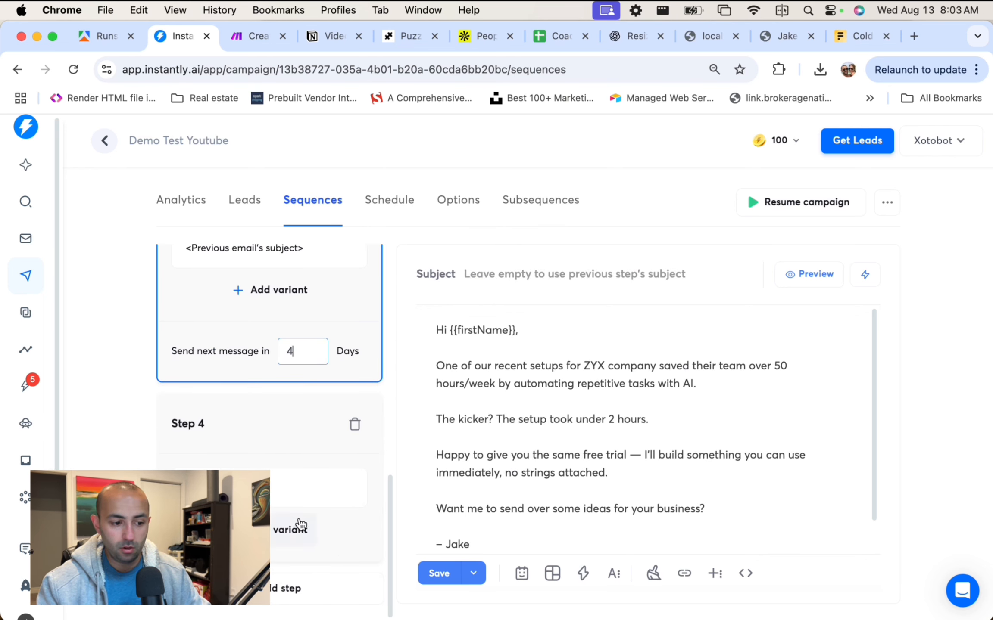
pyautogui.scroll(3, 316, 420)
pyautogui.scroll(6, 302, 398)
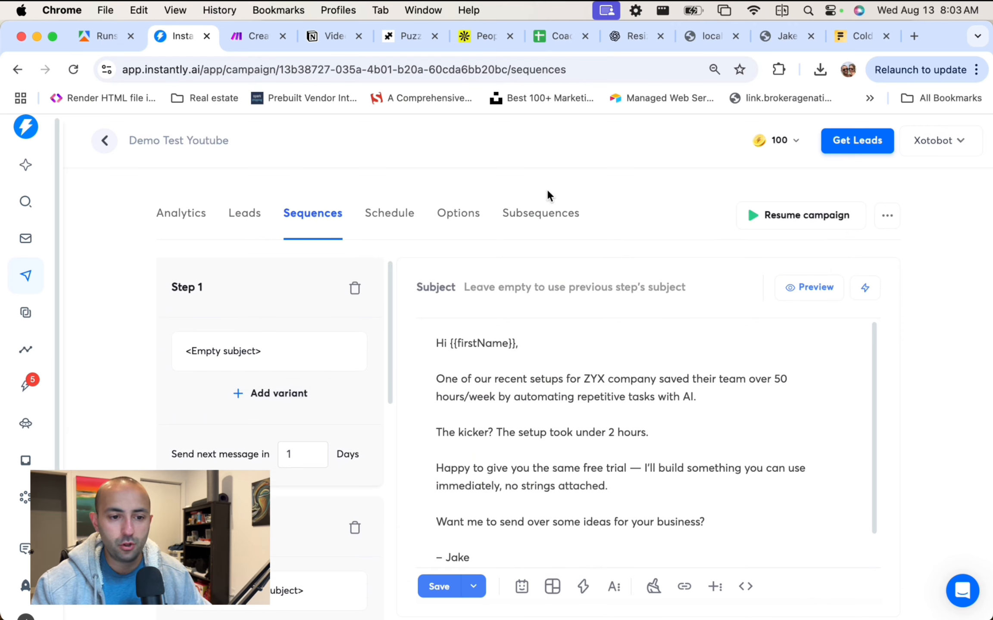
pyautogui.scroll(-7, 258, 345)
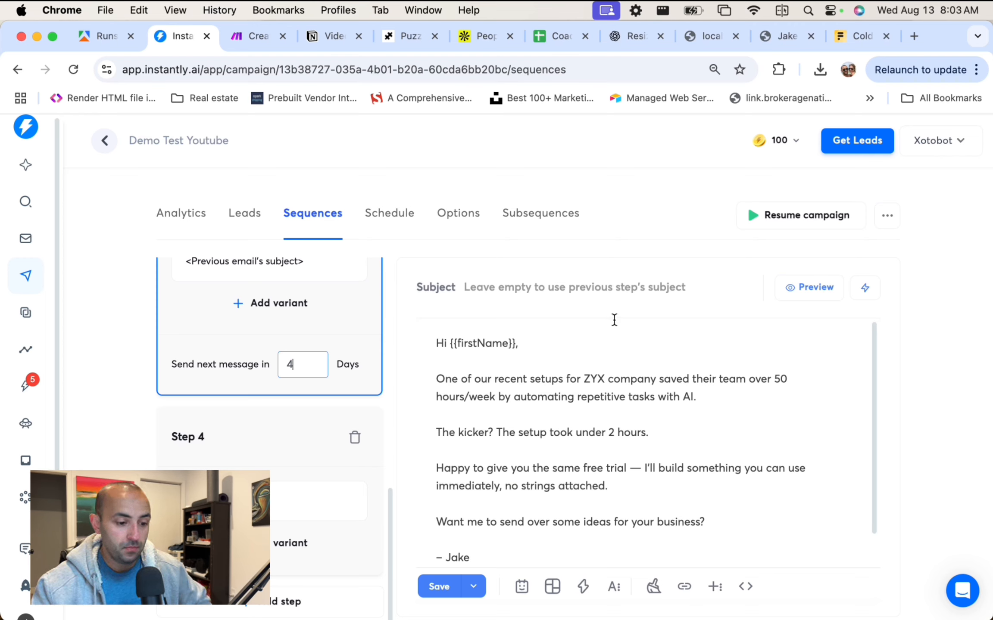
pyautogui.scroll(12, 319, 321)
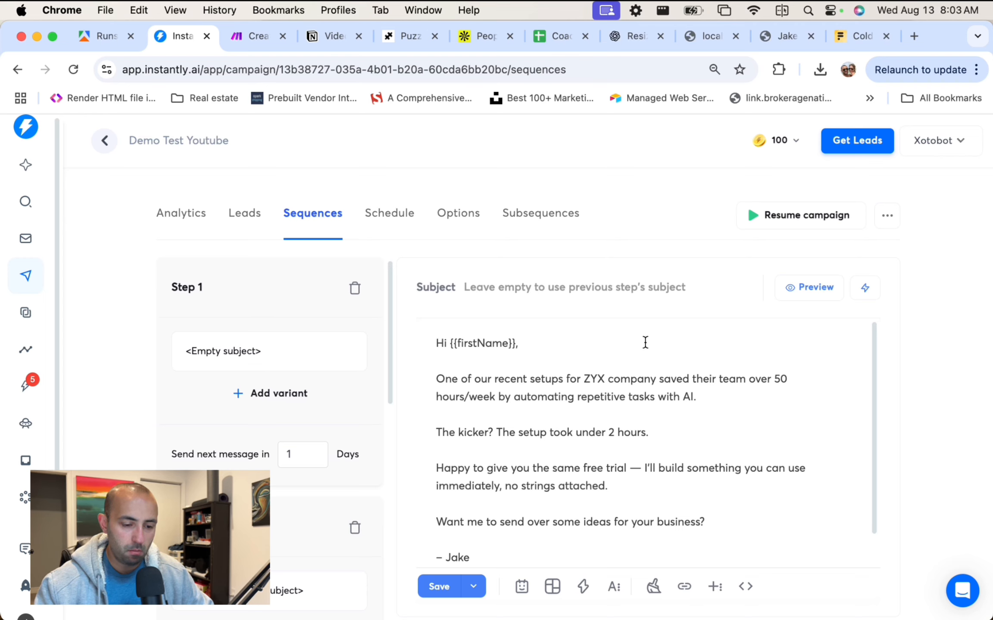
pyautogui.scroll(-2, 646, 353)
pyautogui.scroll(3, 647, 319)
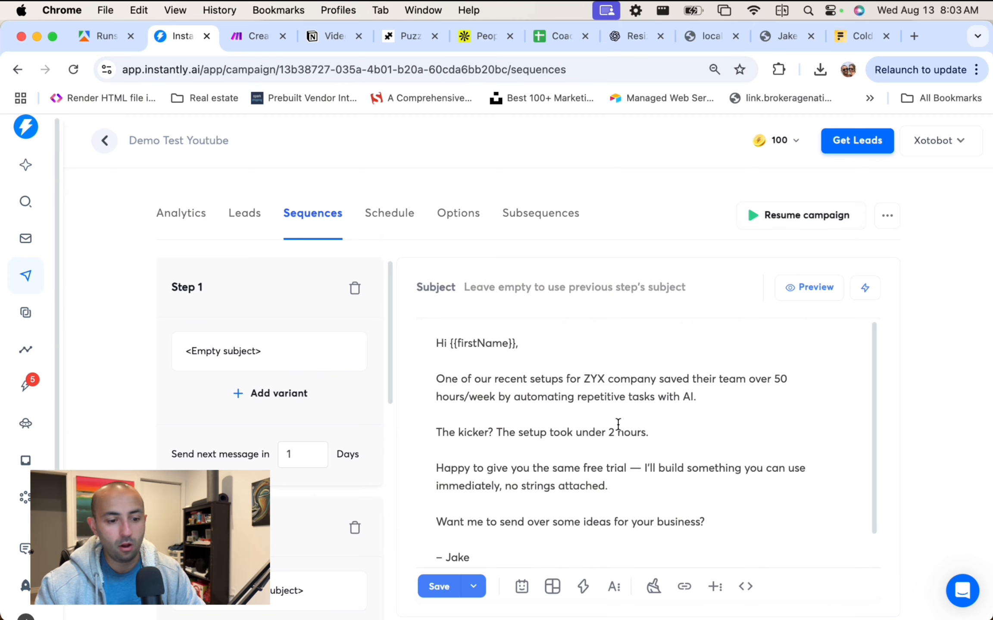
pyautogui.scroll(-2, 617, 425)
pyautogui.scroll(2, 617, 424)
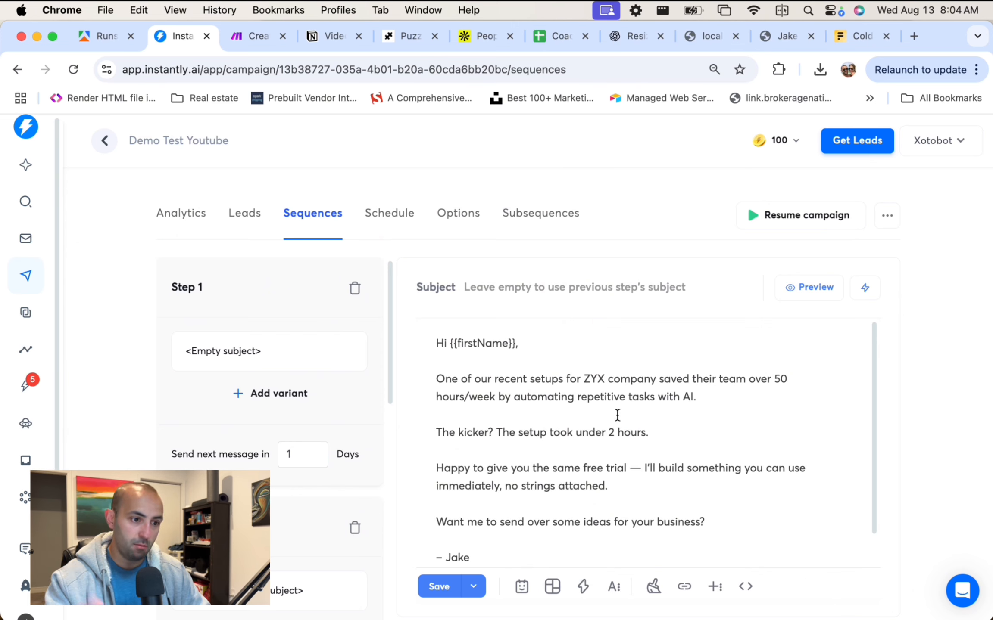
# Change the Google Sheets Search Rows Limit from 10 to 500, save, and return to Instantly.
pyautogui.click(265, 36)
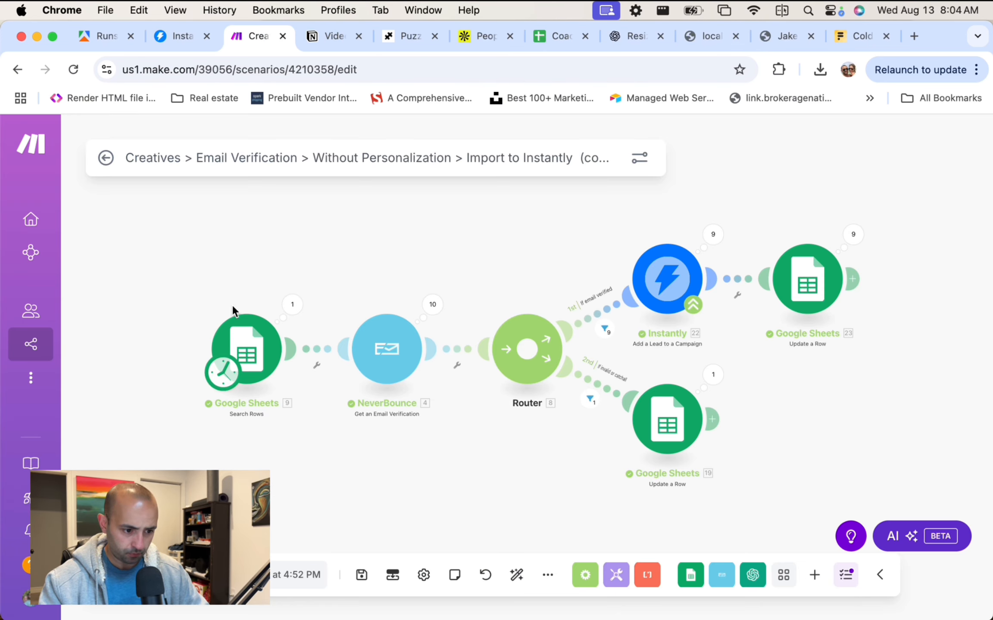
pyautogui.click(248, 349)
pyautogui.scroll(-4, 361, 420)
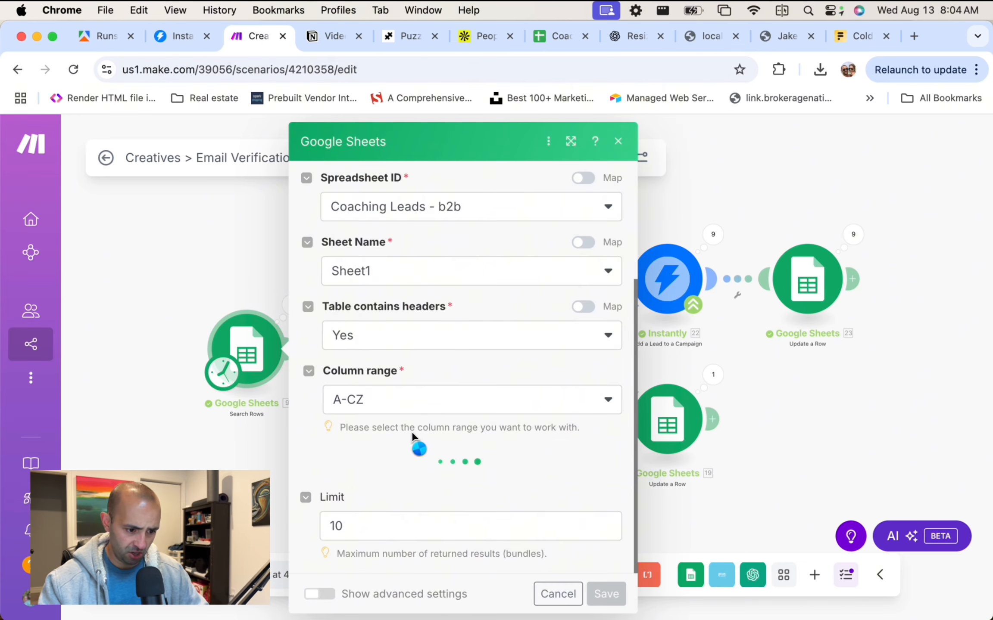
pyautogui.click(387, 525)
pyautogui.write('500')
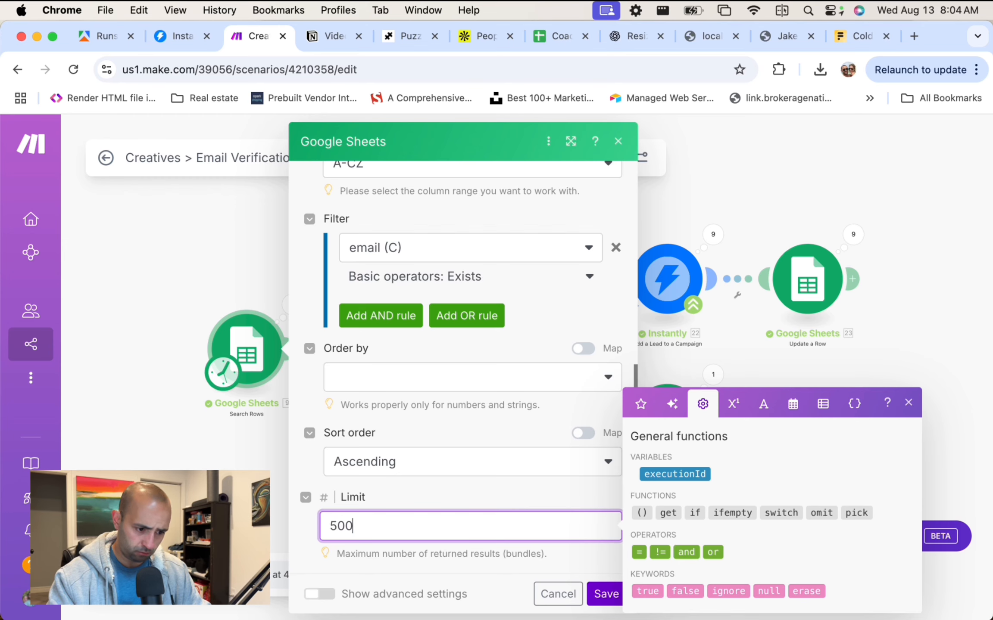
pyautogui.click(486, 569)
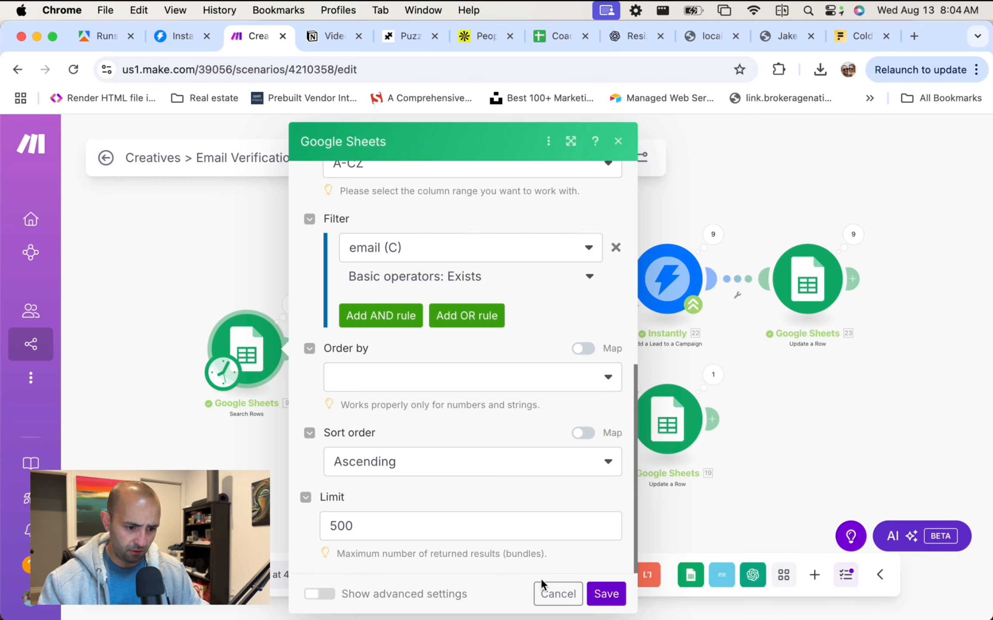
pyautogui.click(770, 400)
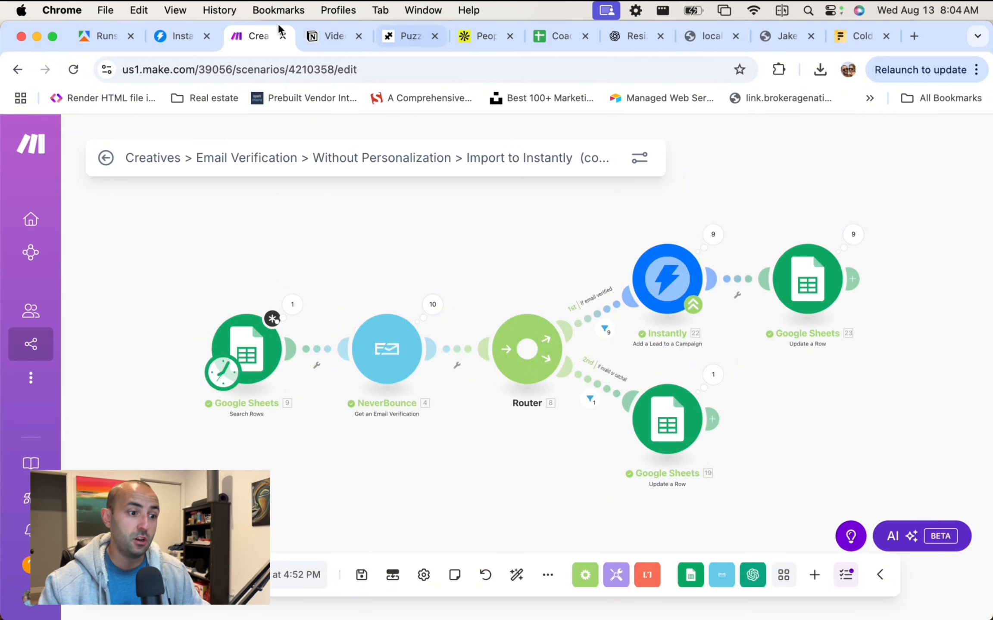
pyautogui.click(179, 36)
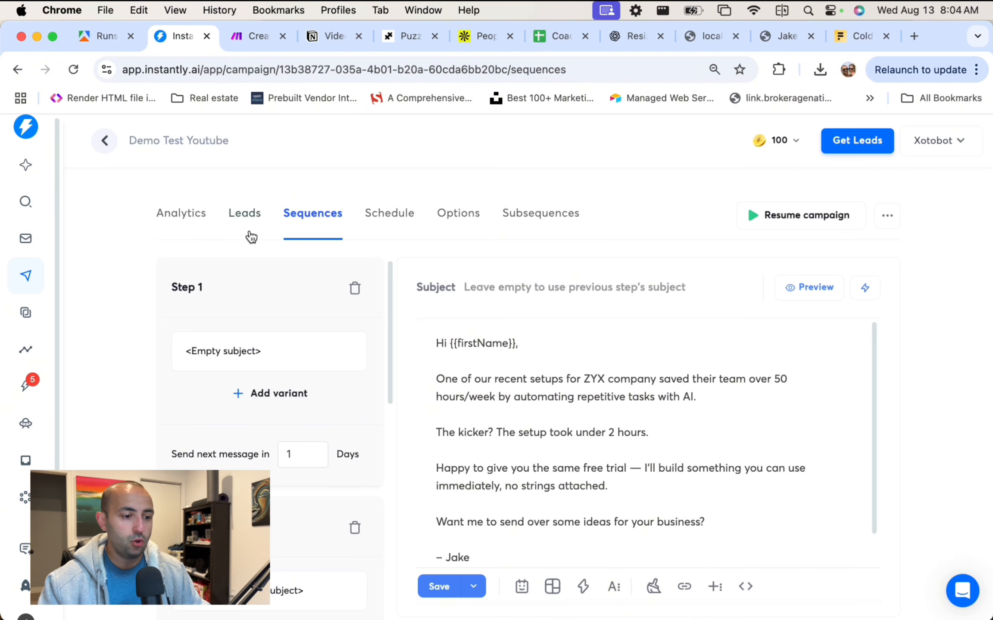